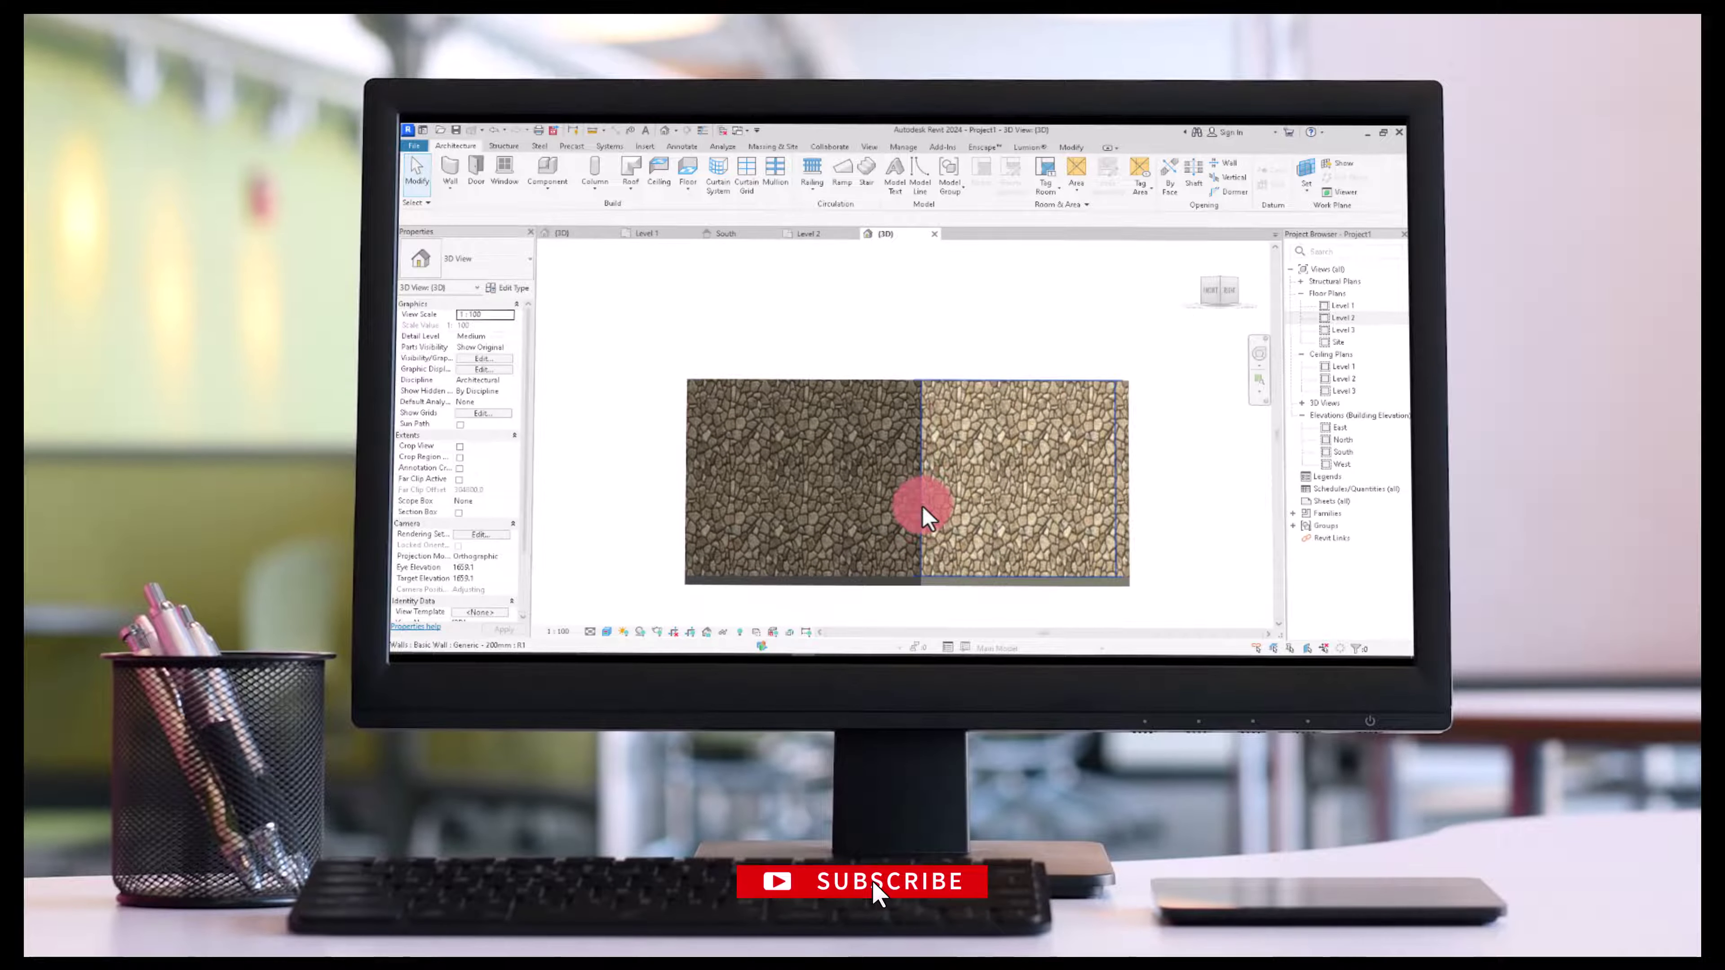
# Step: Clear the stone wall selection in the 3D view before sketching model lines
pyautogui.click(1193, 302)
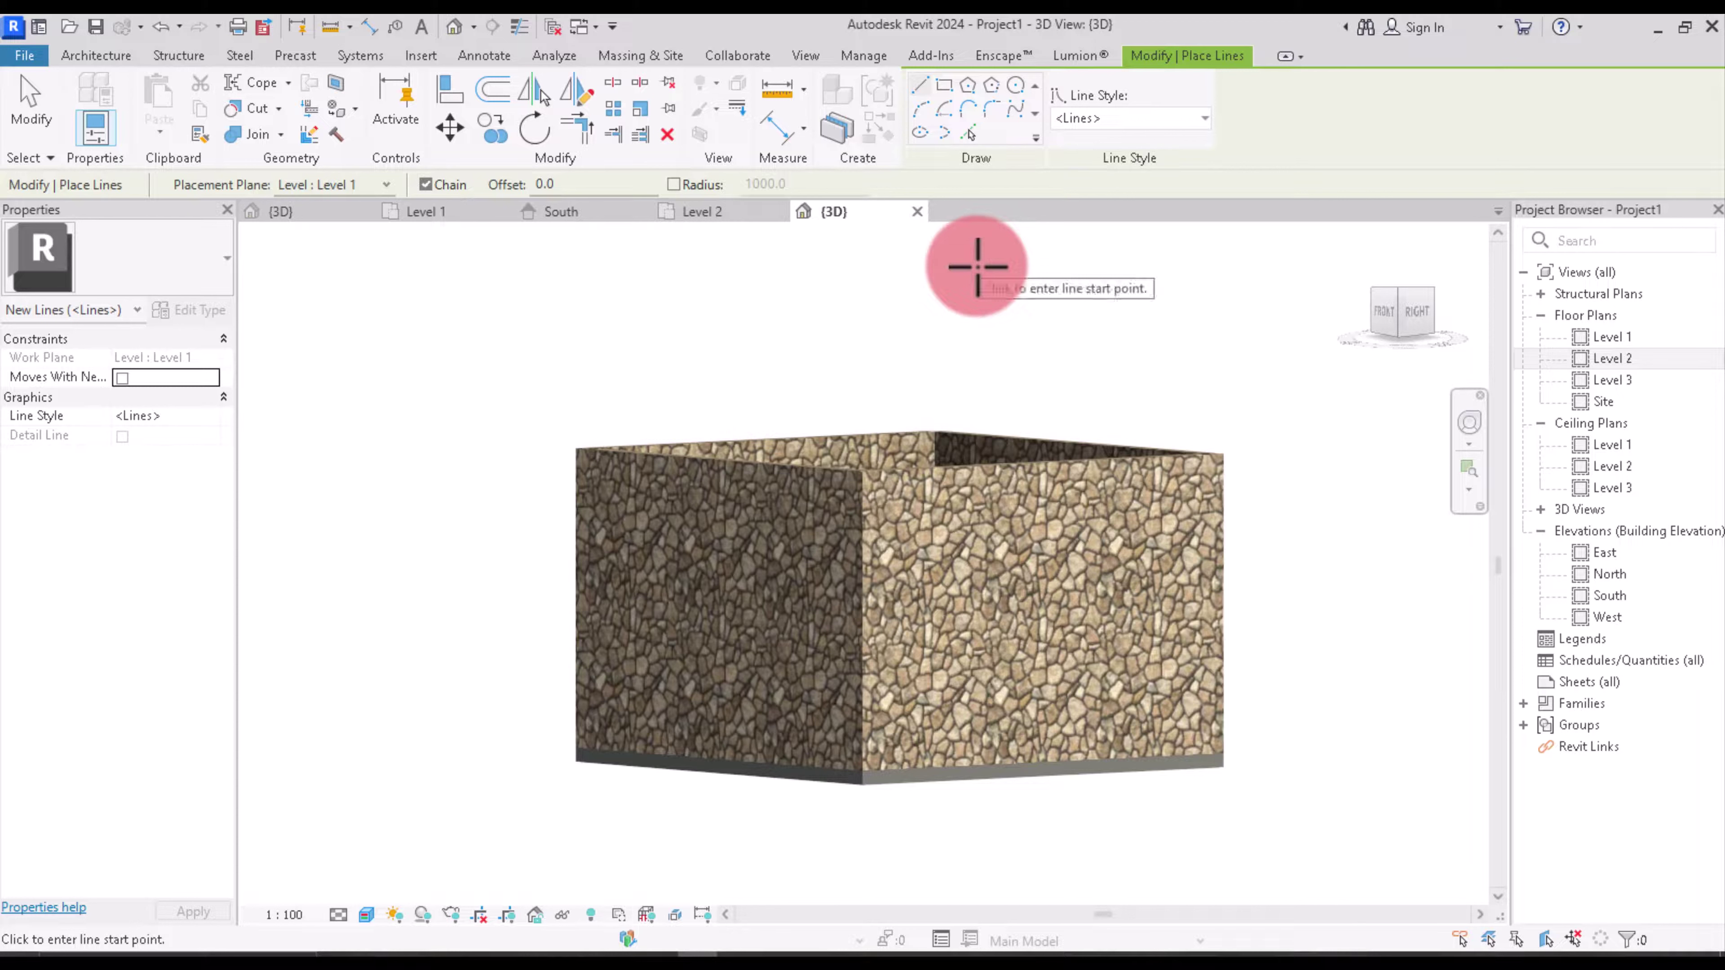
# Step: Cancel the line tool and set the right stone wall's face as the work plane
pyautogui.rightClick(1012, 252)
pyautogui.click(1053, 262)
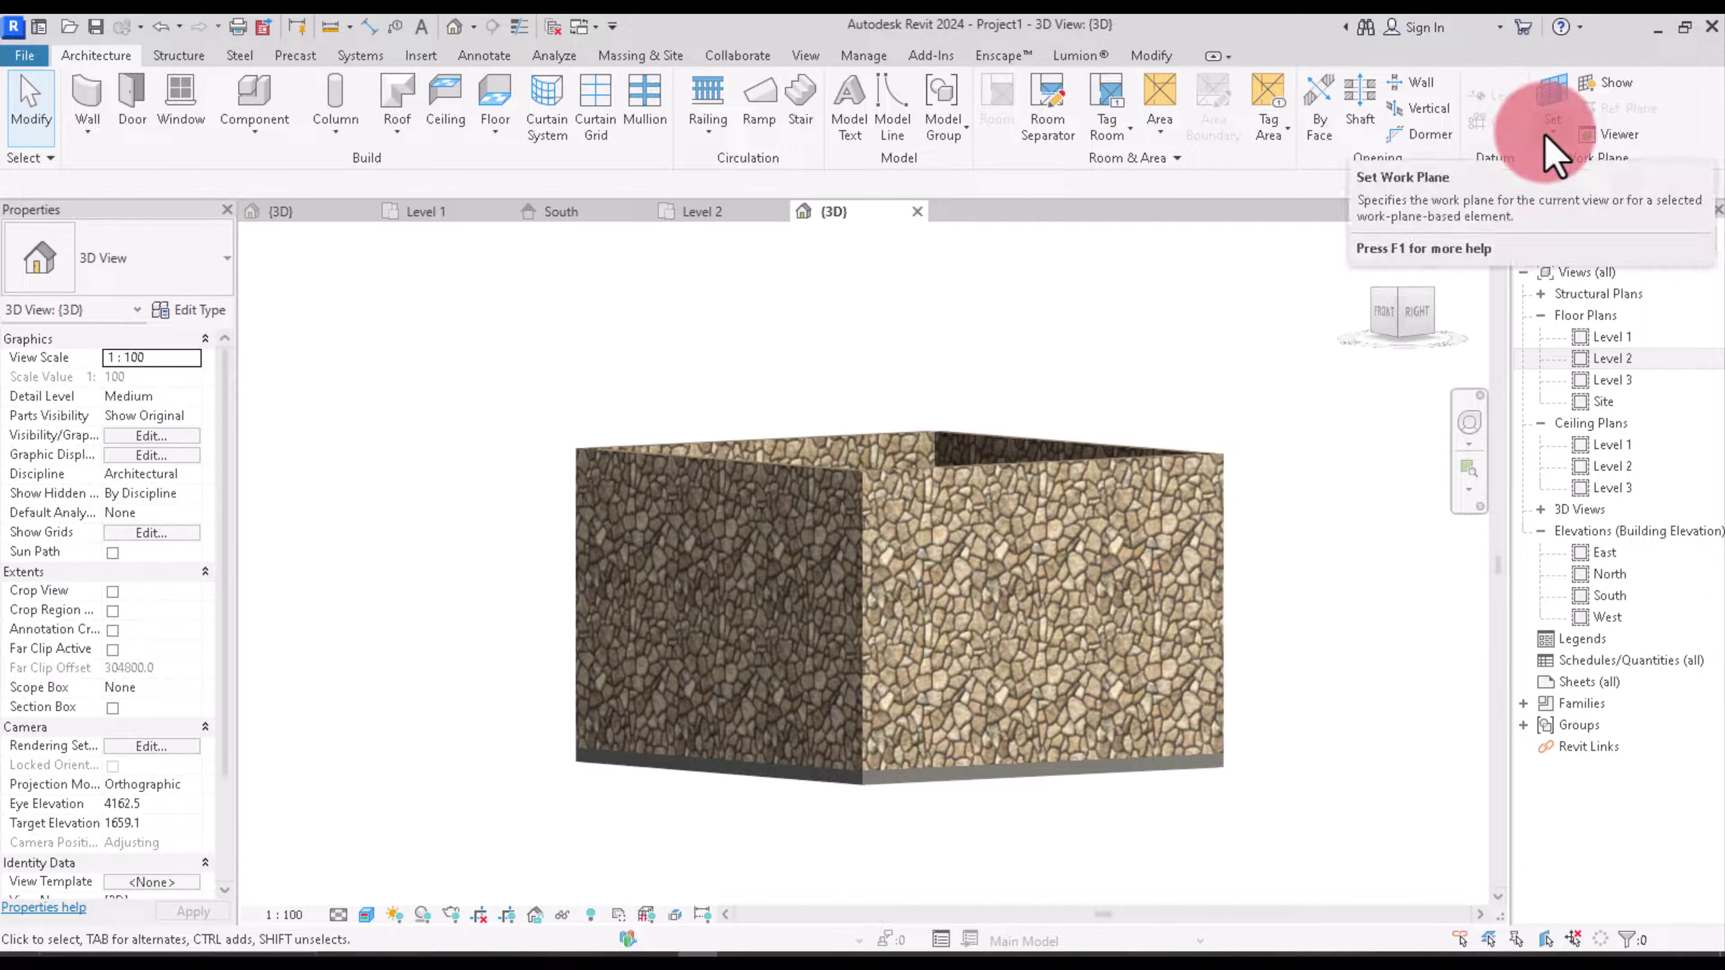
pyautogui.click(1554, 102)
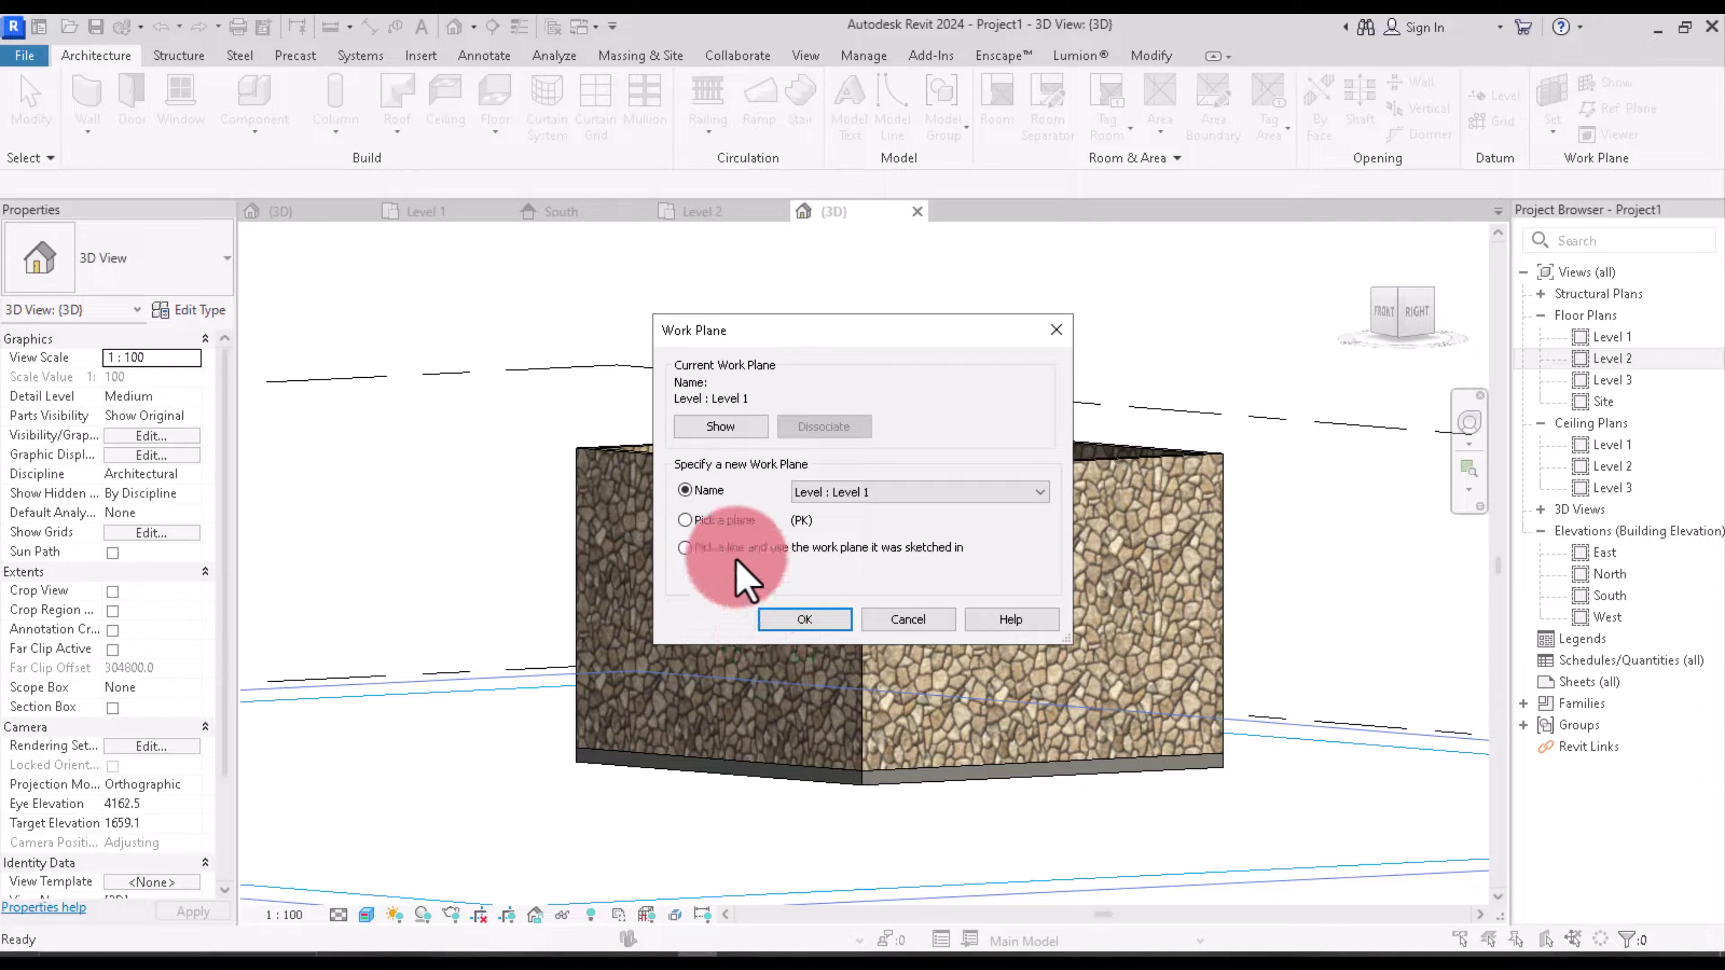
pyautogui.click(708, 520)
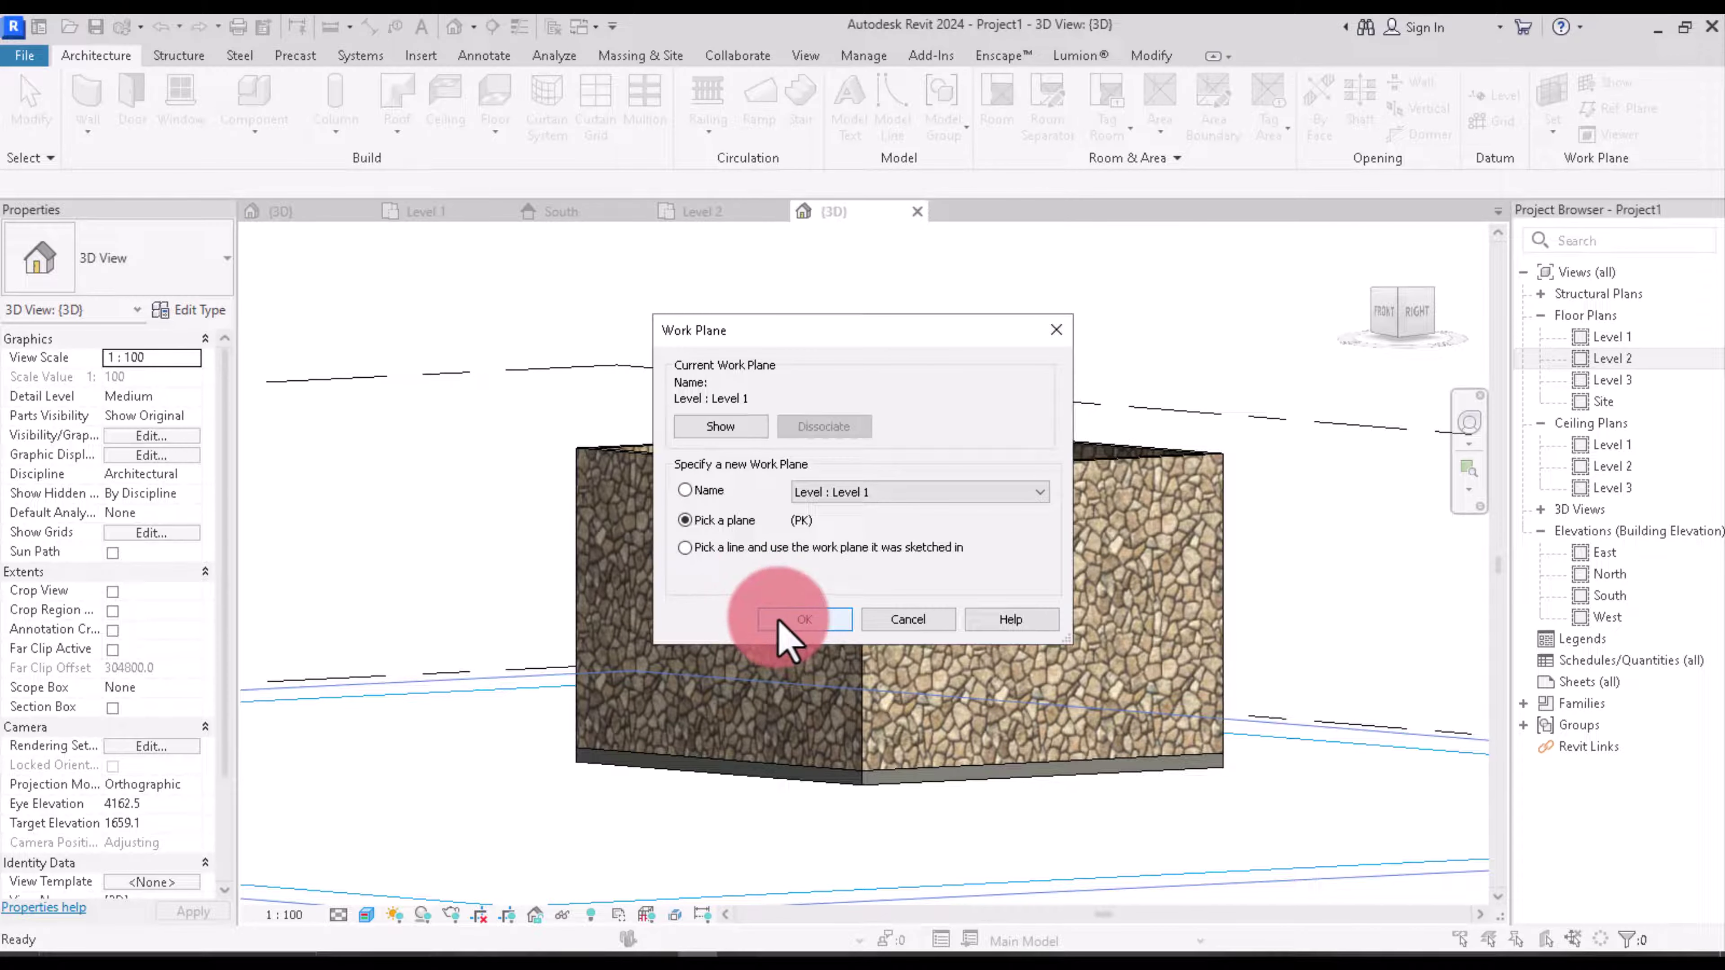
pyautogui.click(781, 619)
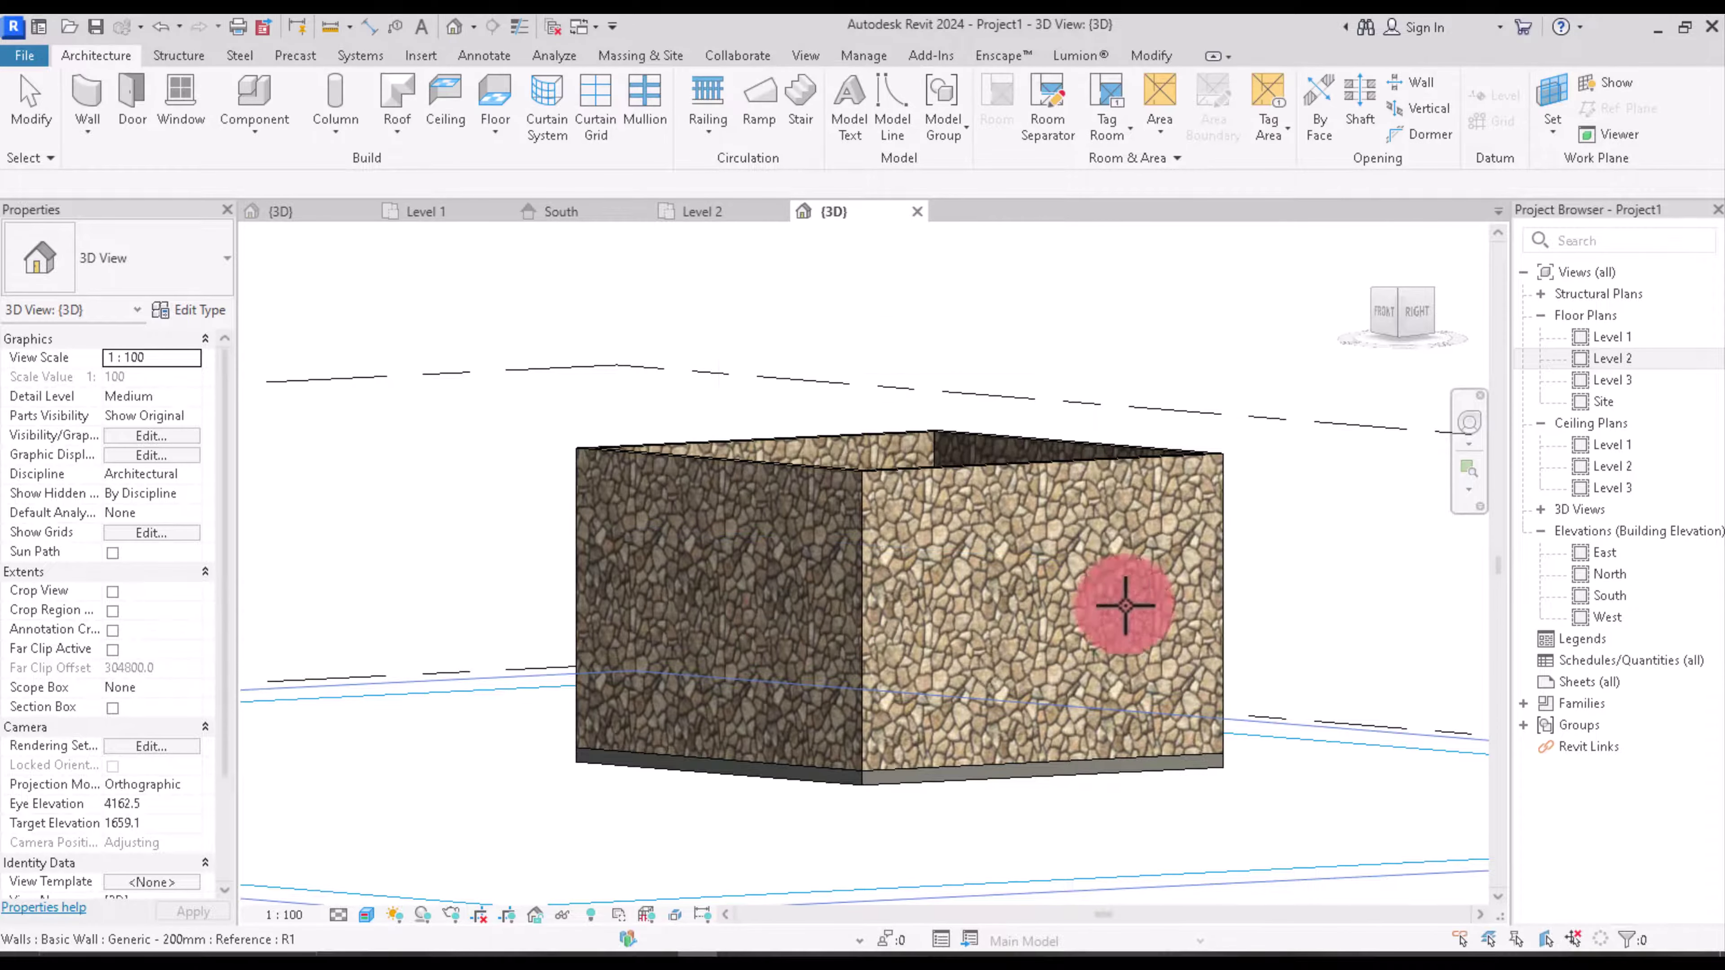
pyautogui.click(1050, 487)
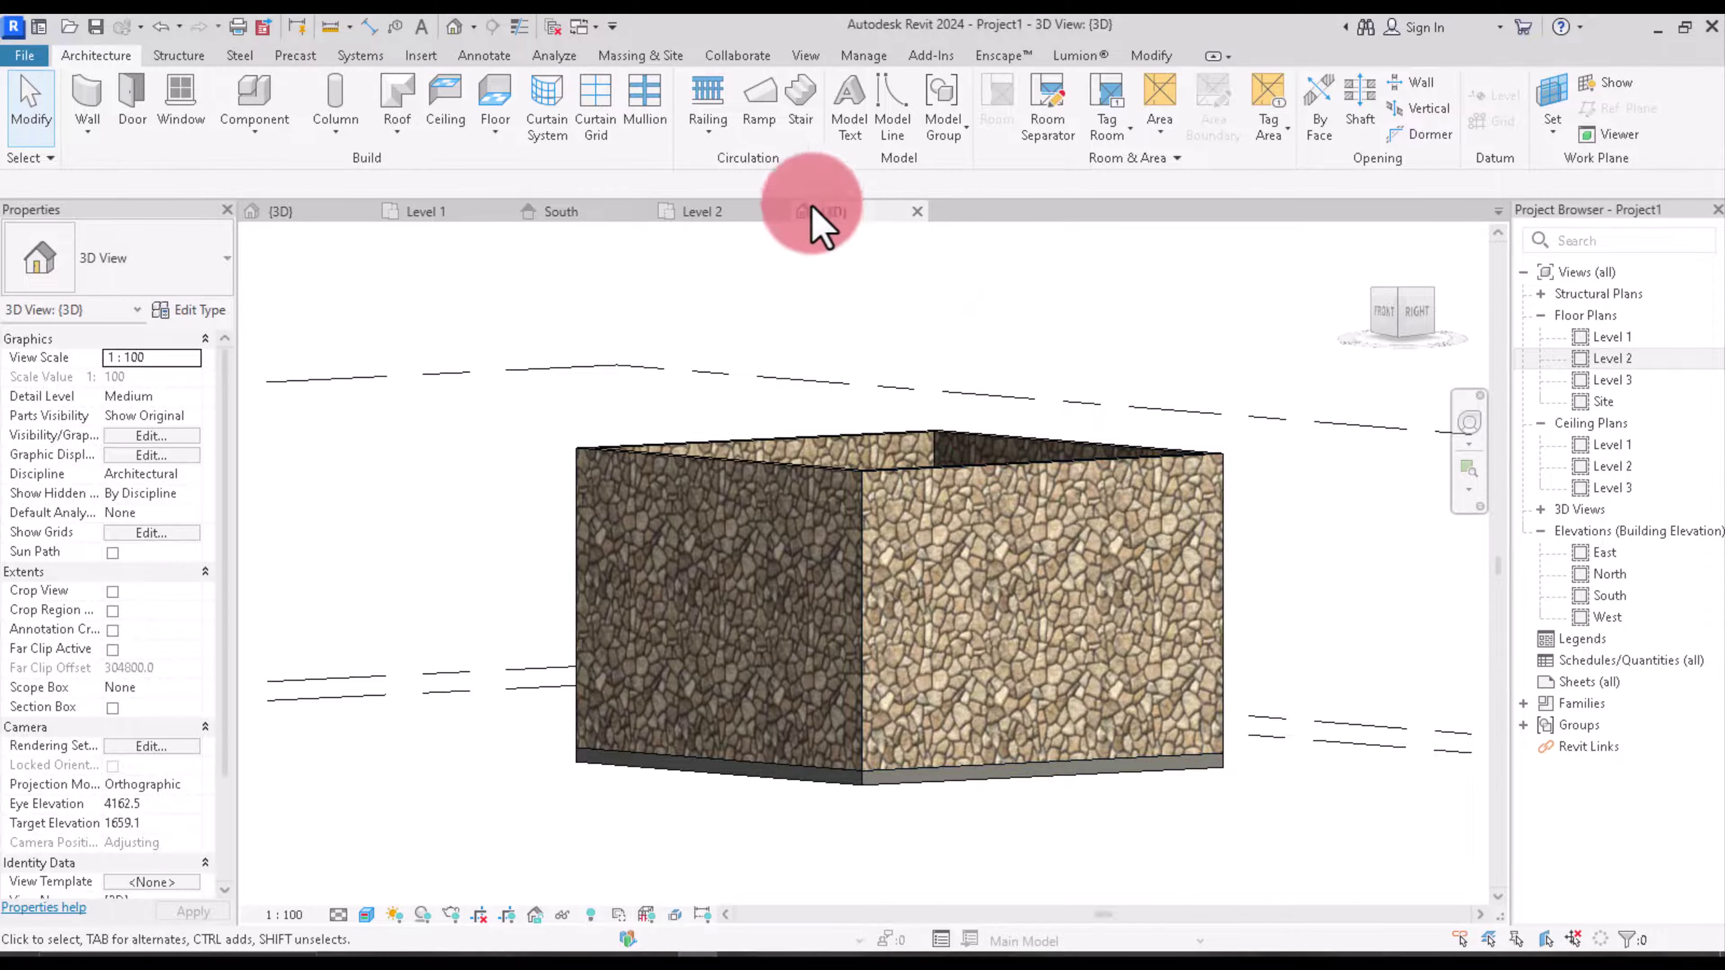
# Step: Draw a three-point zig-zag model line from the base up the right wall face
pyautogui.click(904, 116)
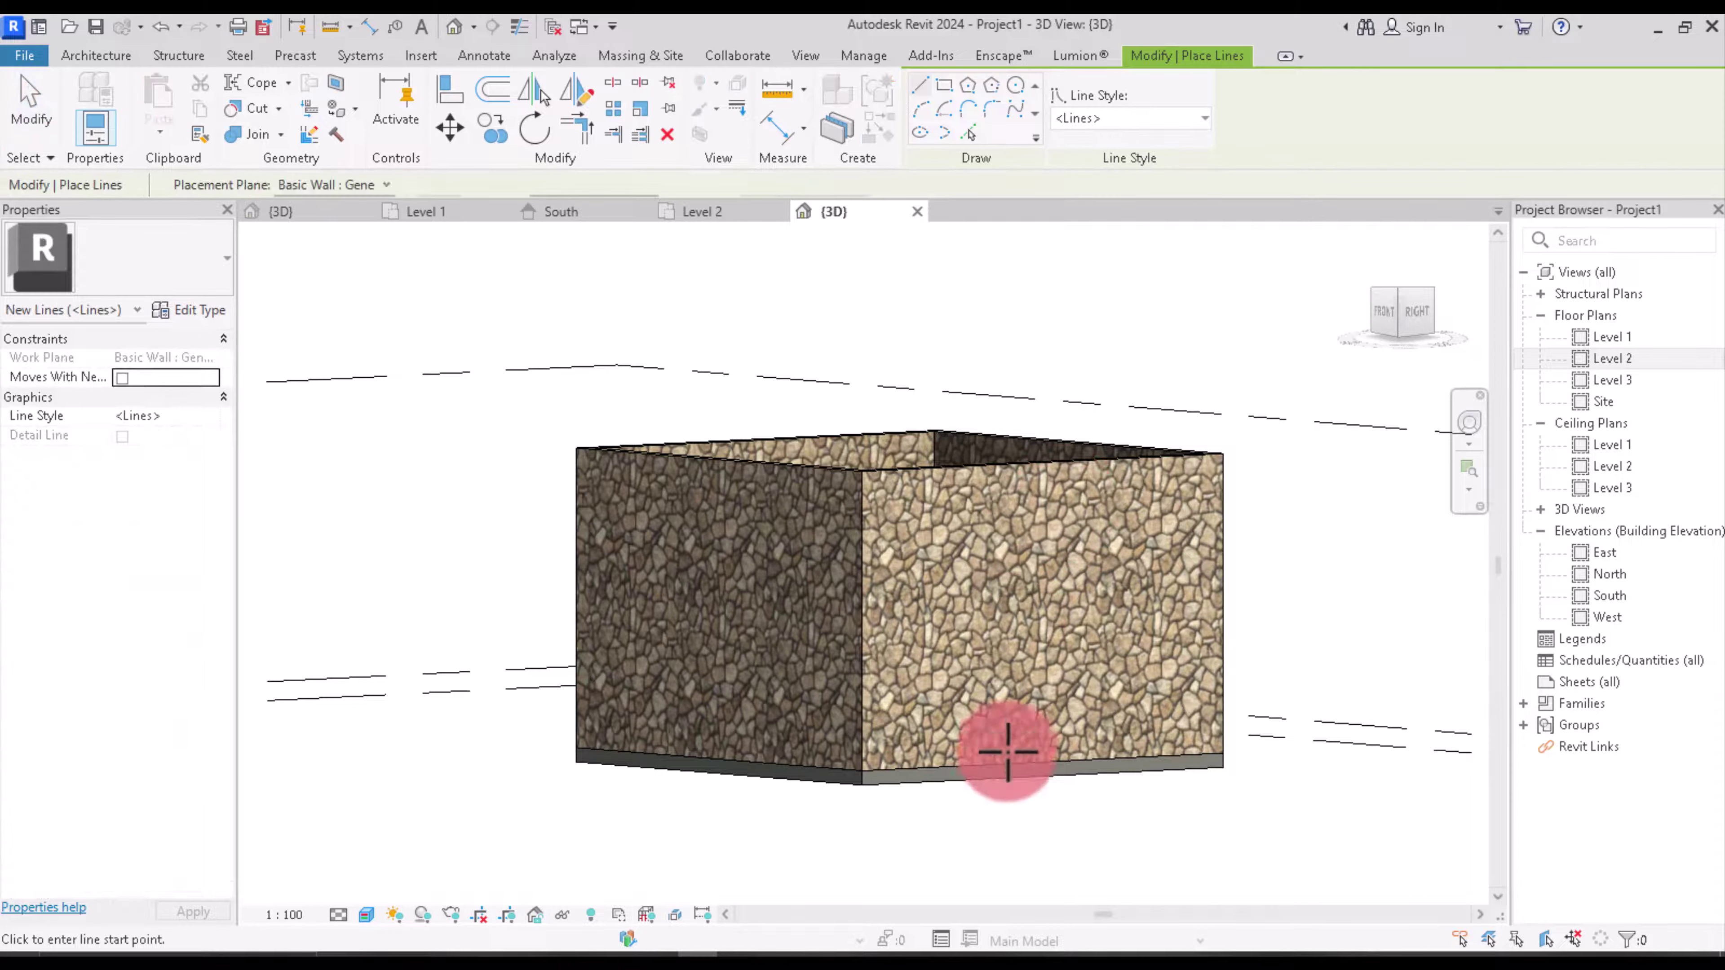
pyautogui.scroll(3, 1007, 753)
pyautogui.scroll(2, 964, 755)
pyautogui.scroll(2, 910, 741)
pyautogui.scroll(2, 856, 742)
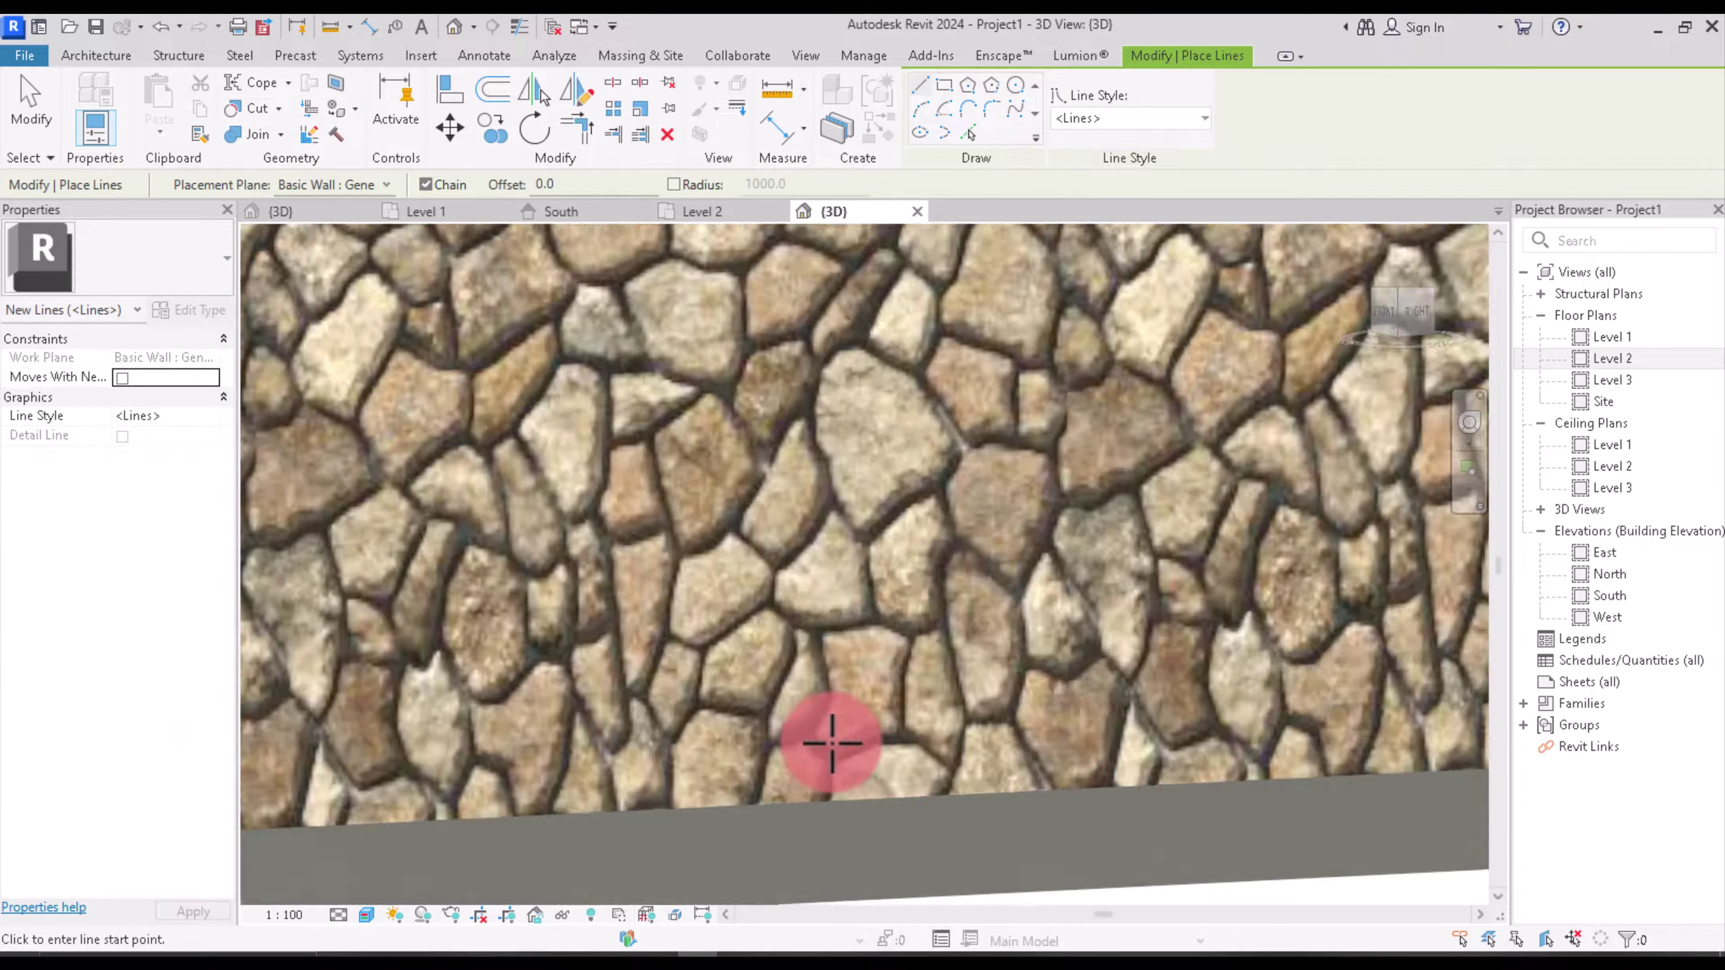
pyautogui.scroll(2, 822, 741)
pyautogui.scroll(2, 736, 768)
pyautogui.scroll(1, 712, 824)
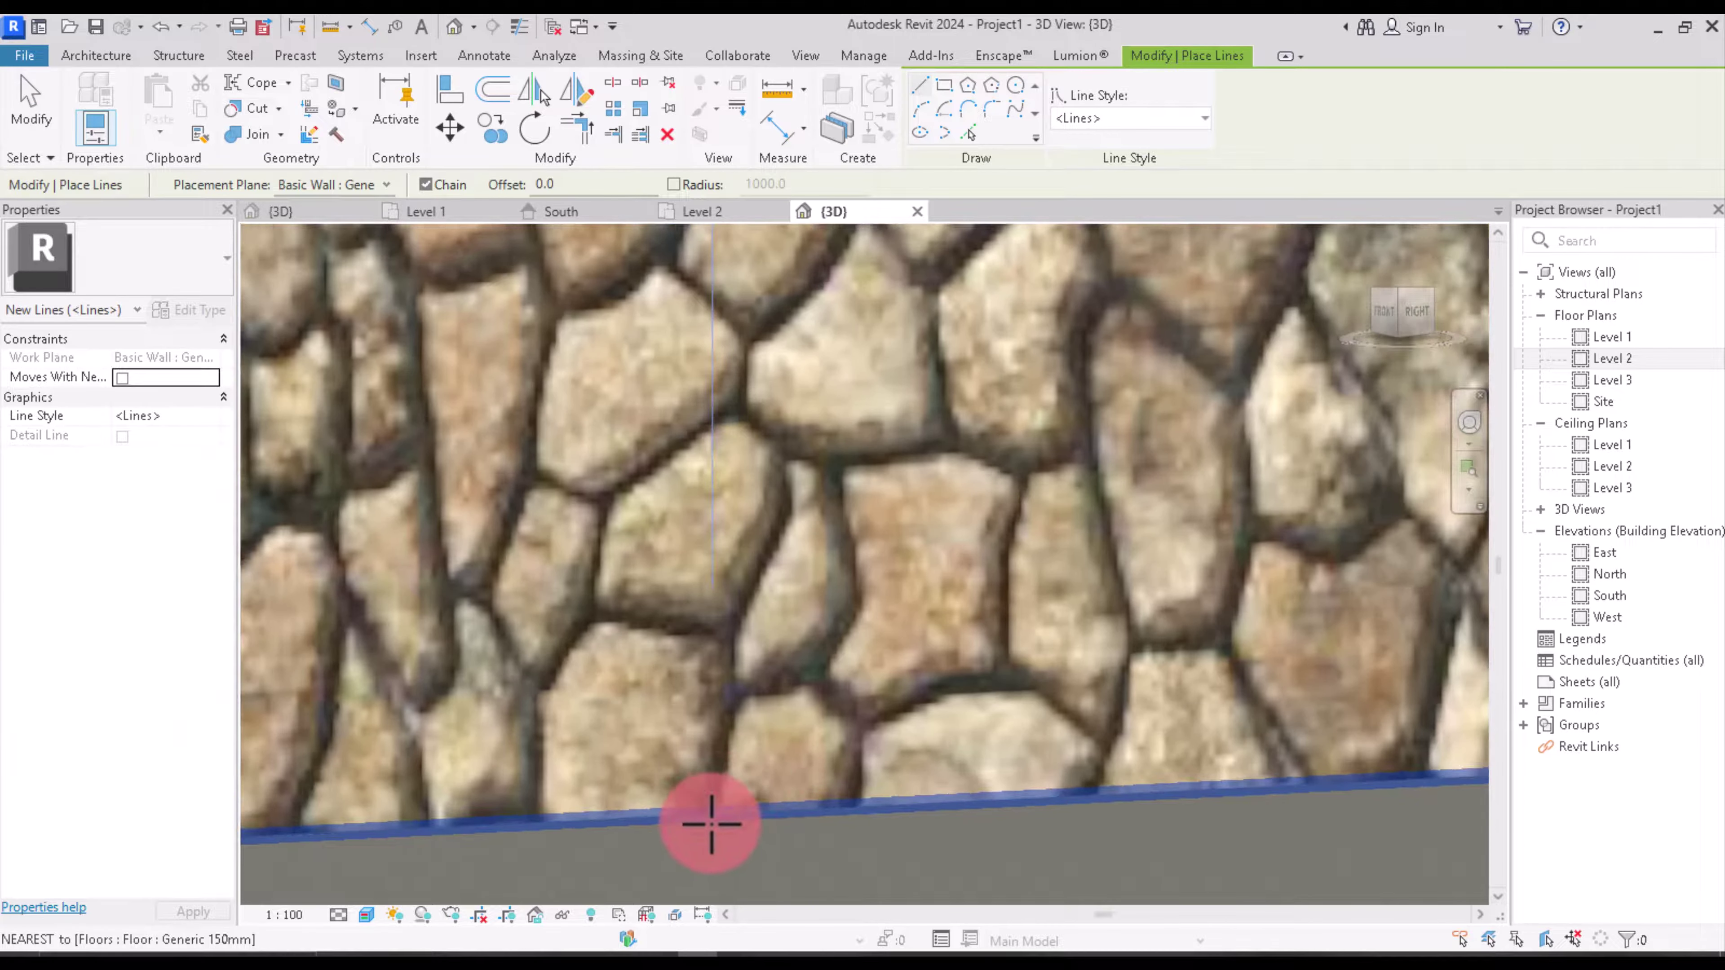
pyautogui.click(709, 821)
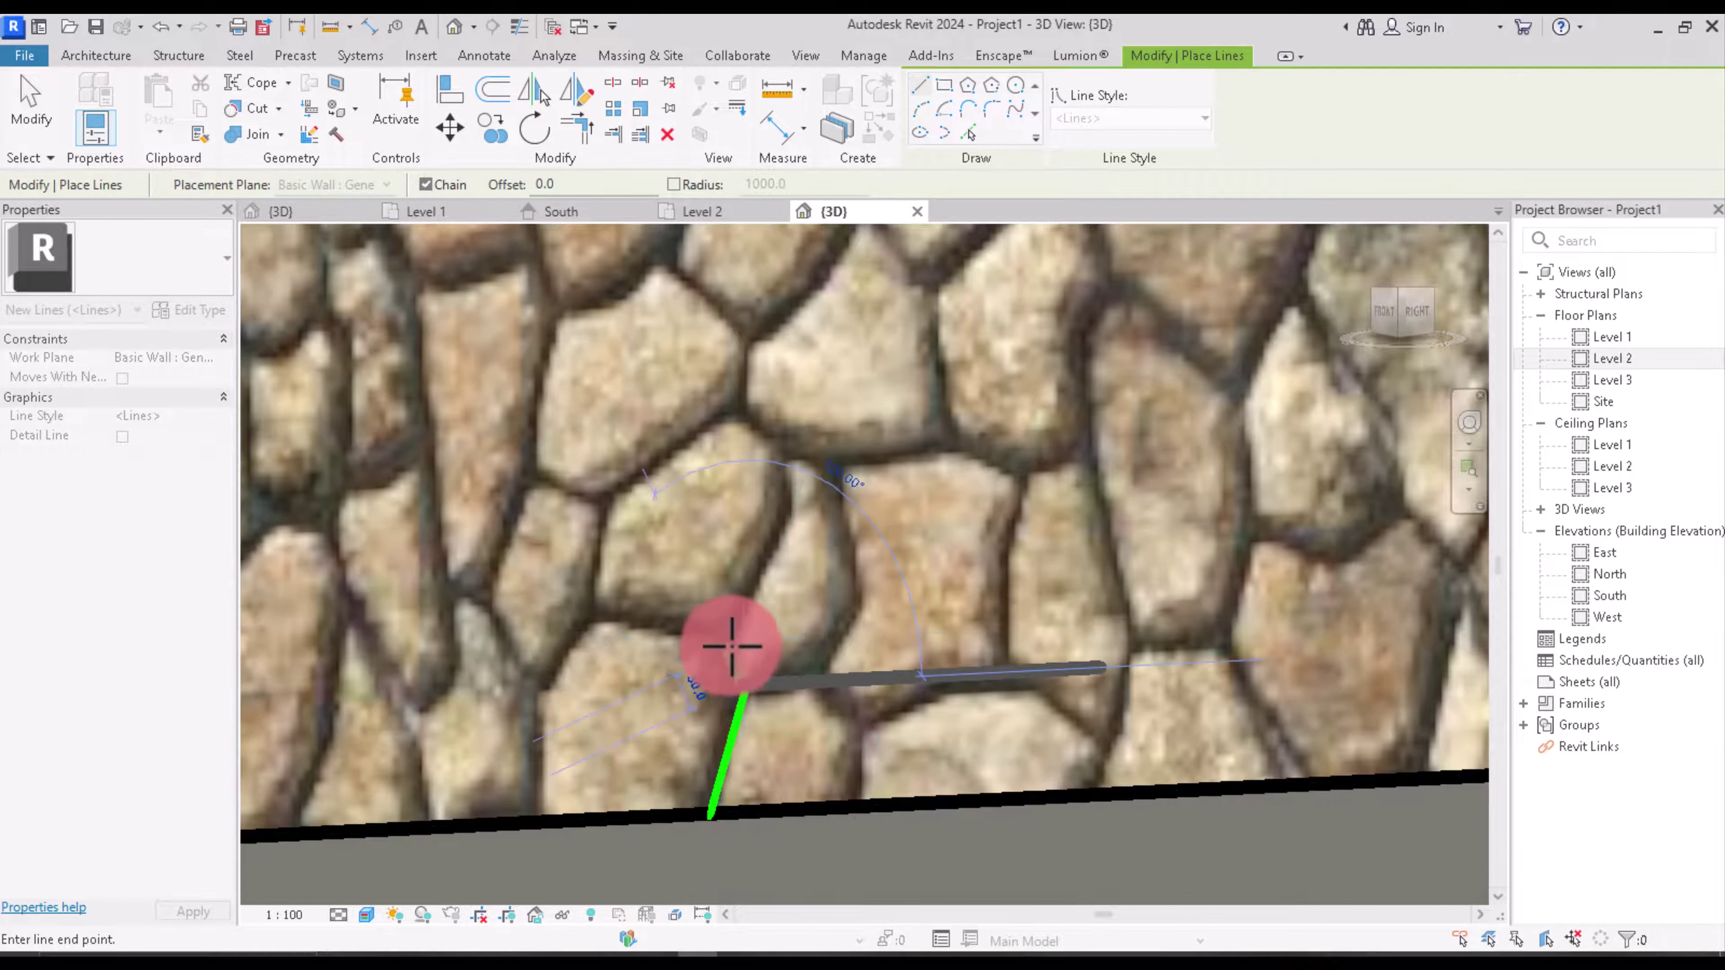
pyautogui.click(733, 638)
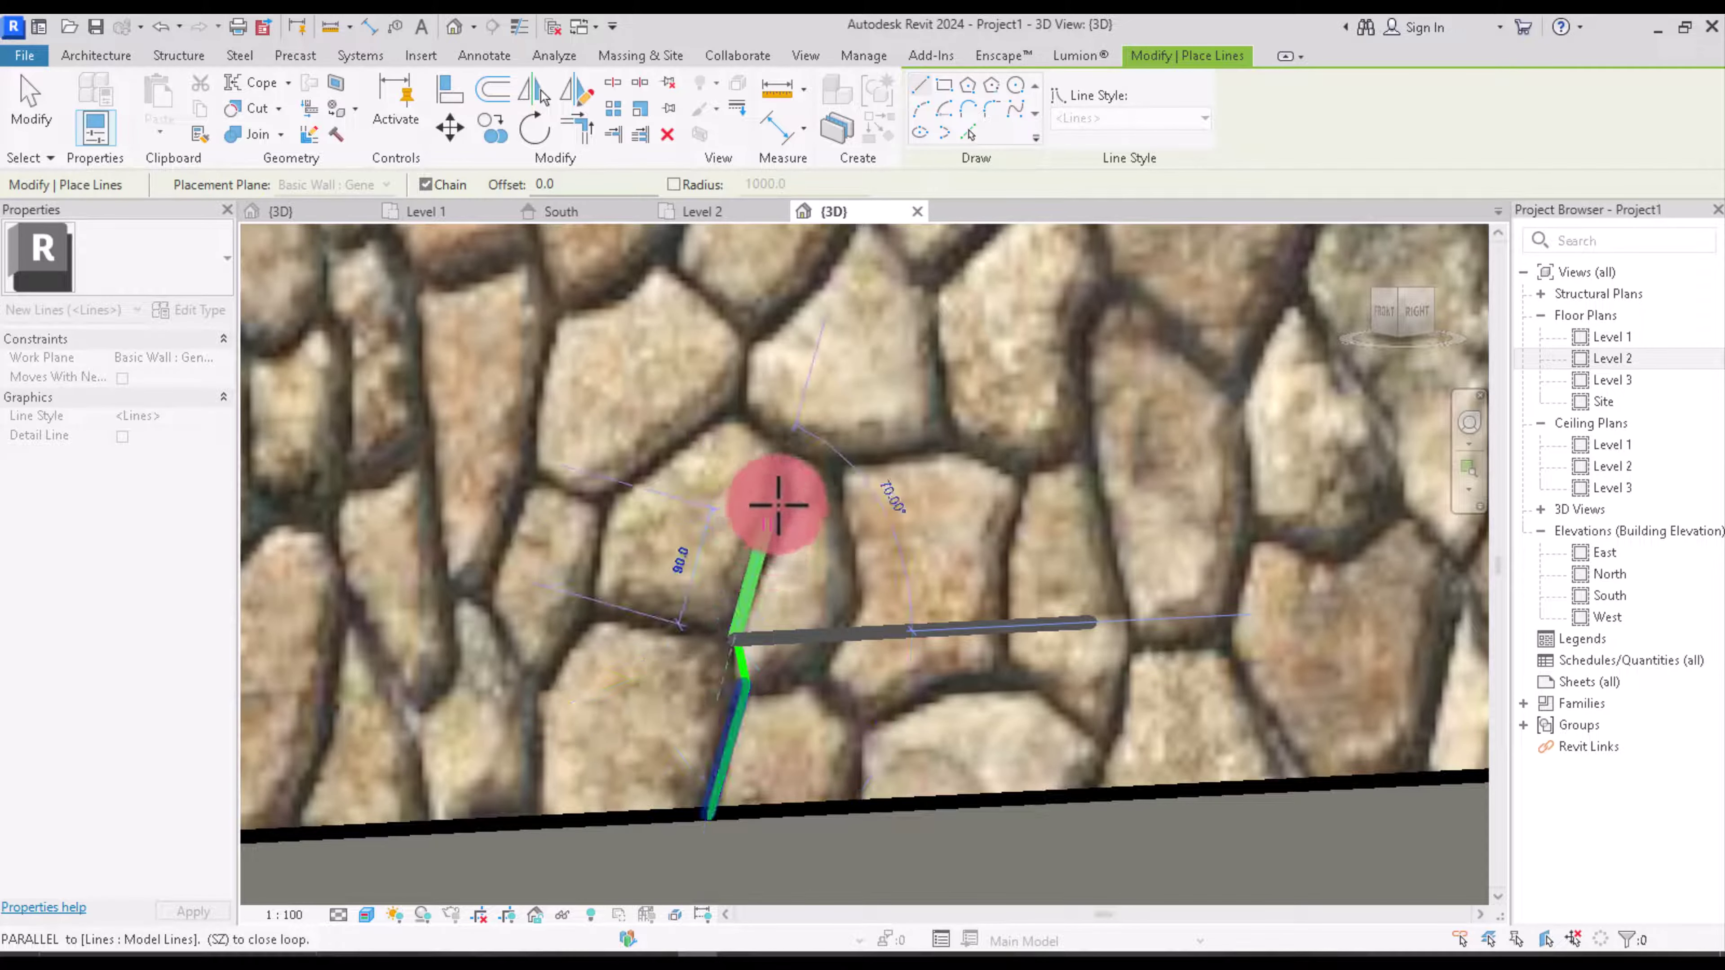
pyautogui.click(794, 461)
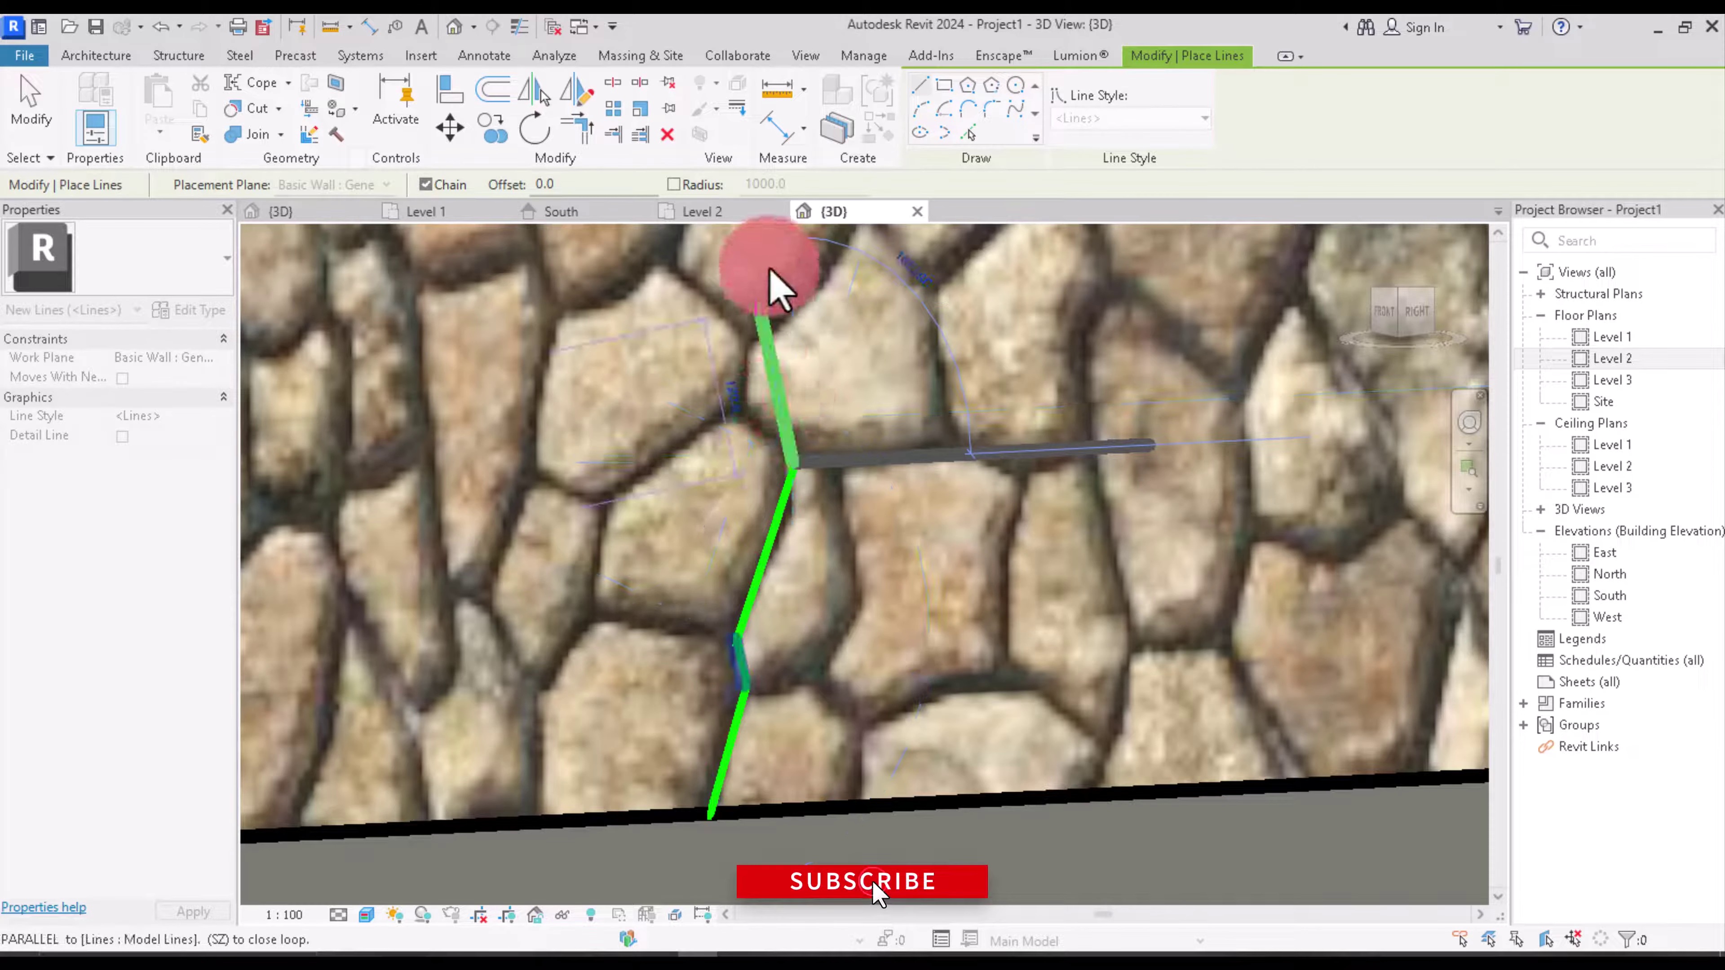
pyautogui.press('Escape')
pyautogui.press('Escape')
# Step: Set the view's visual style to Hidden Line
pyautogui.scroll(-5, 789, 570)
pyautogui.scroll(-2, 801, 597)
pyautogui.scroll(-2, 789, 628)
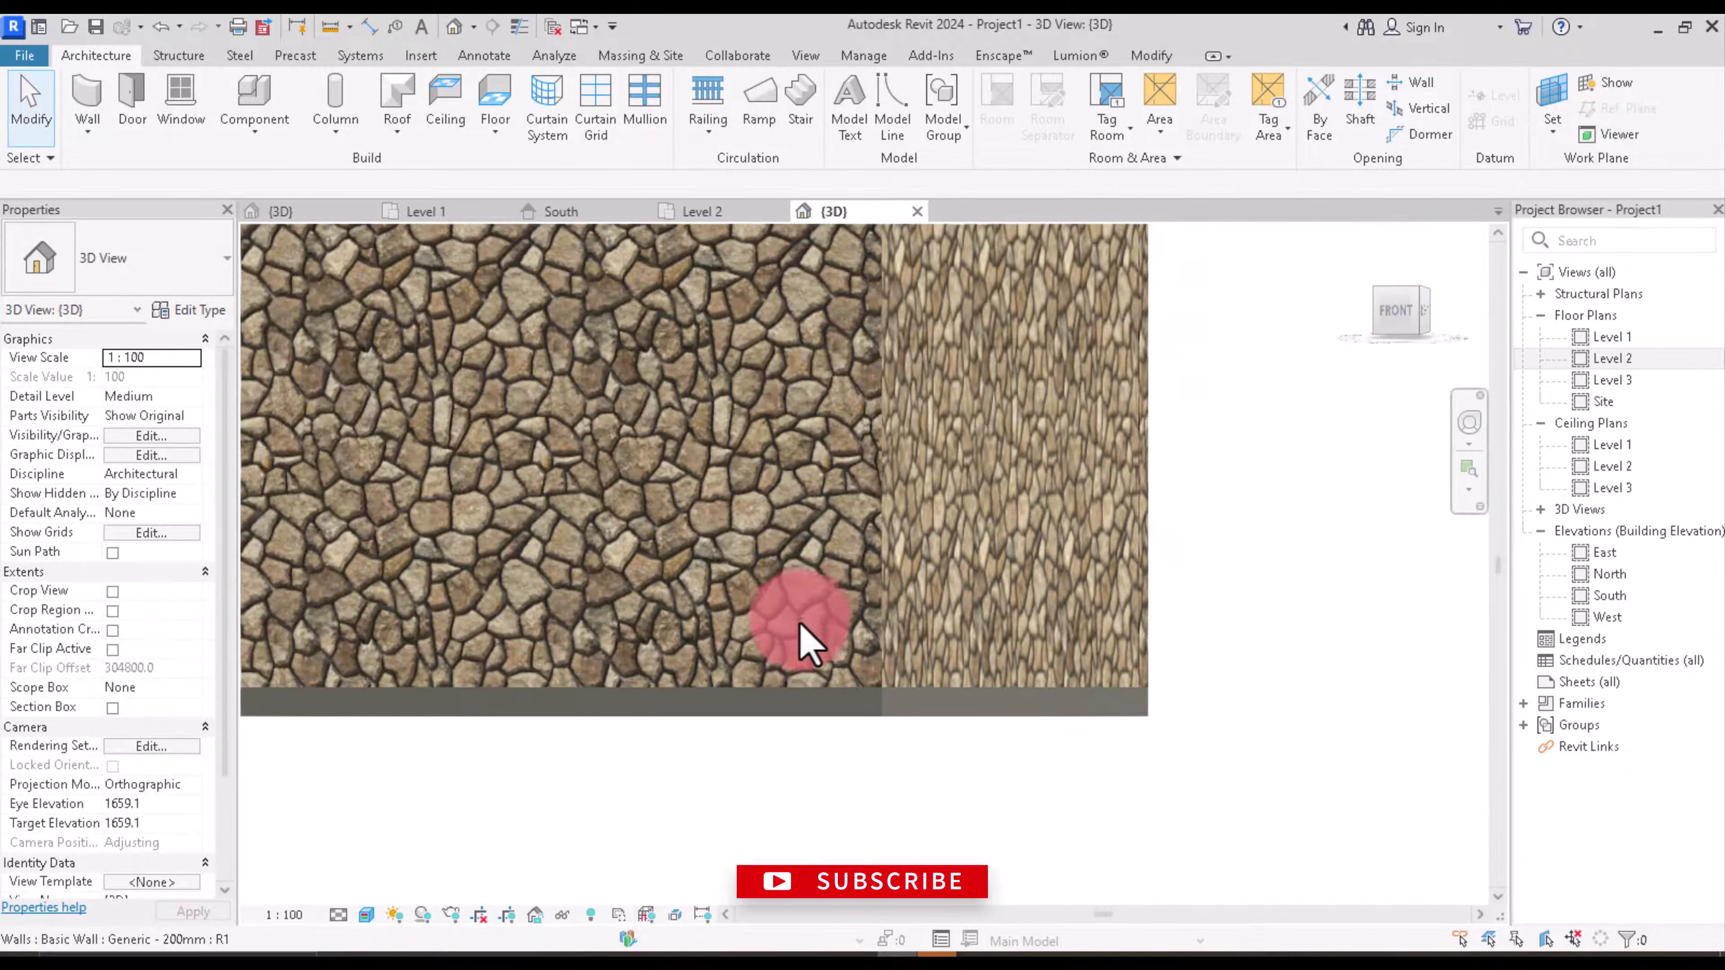
pyautogui.scroll(-1, 825, 706)
pyautogui.scroll(2, 822, 502)
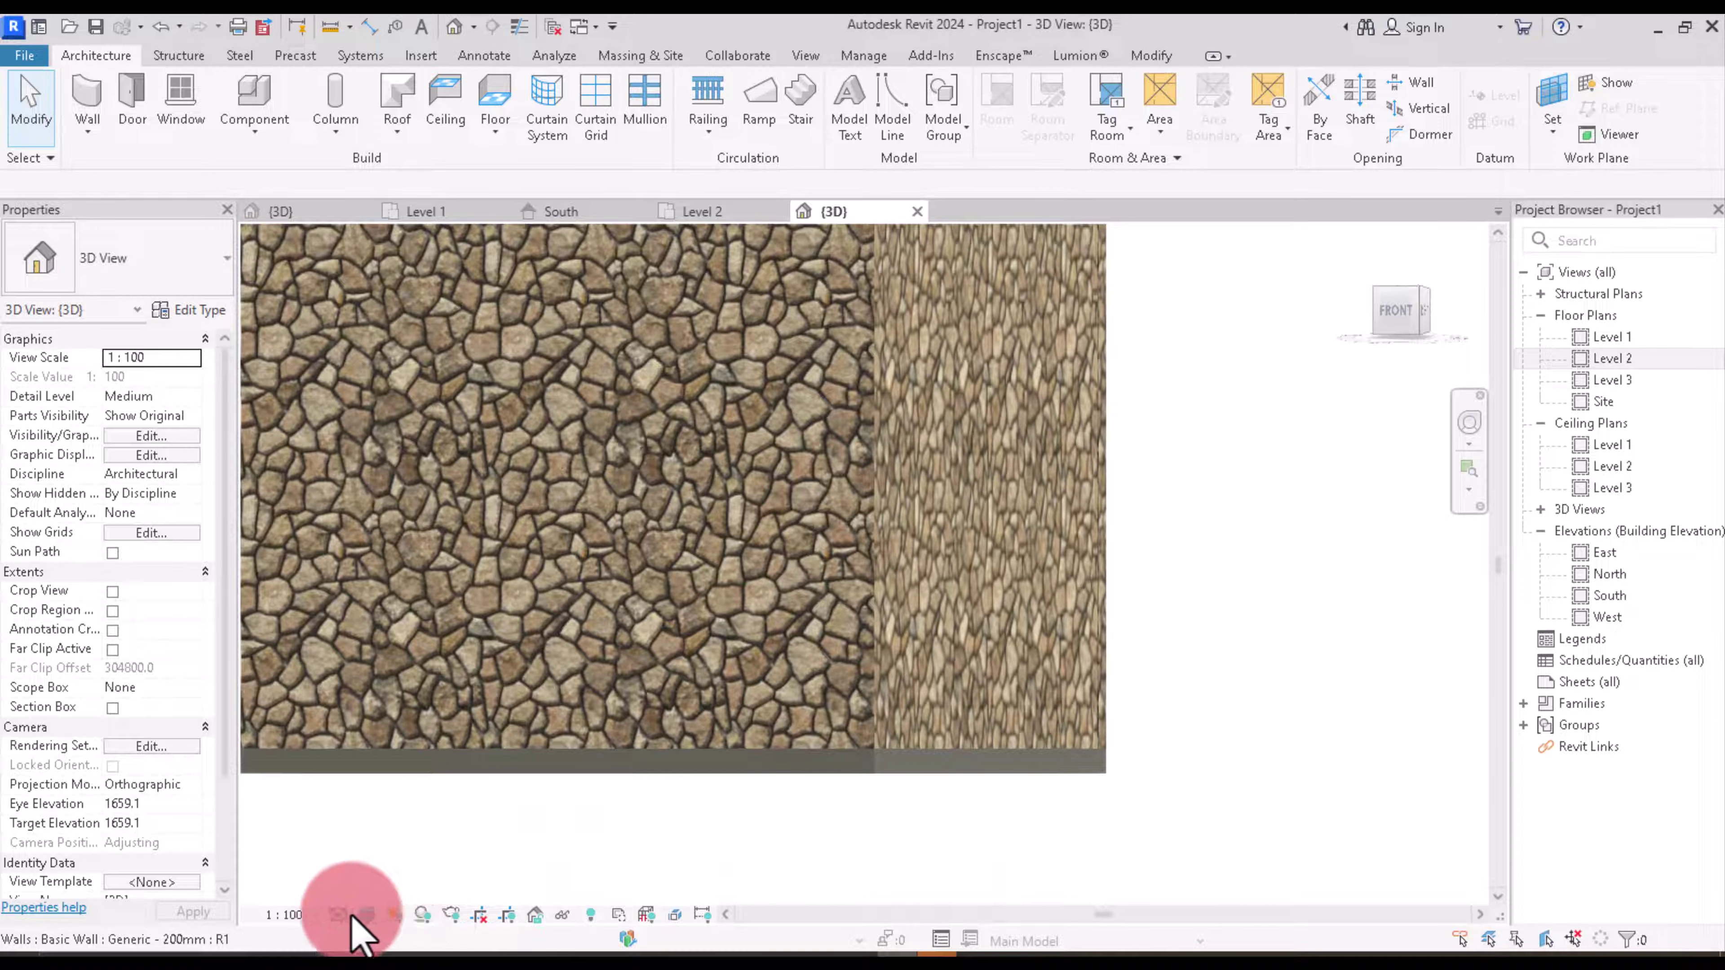
pyautogui.click(366, 915)
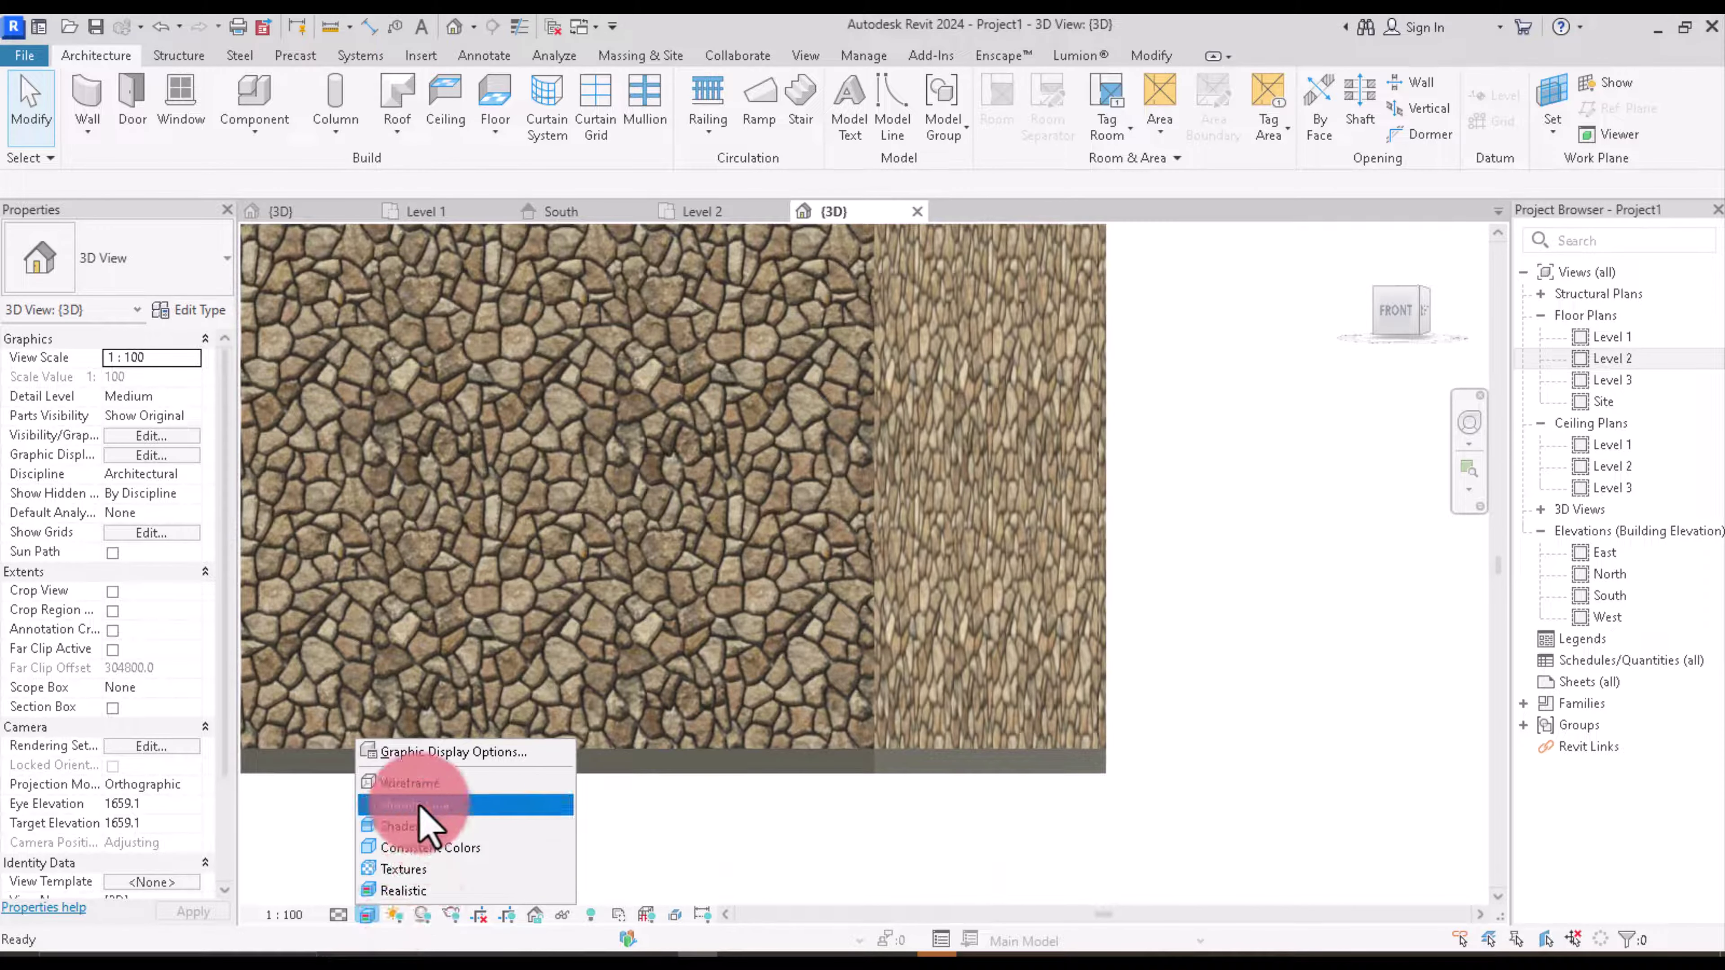
pyautogui.click(424, 812)
pyautogui.click(1294, 340)
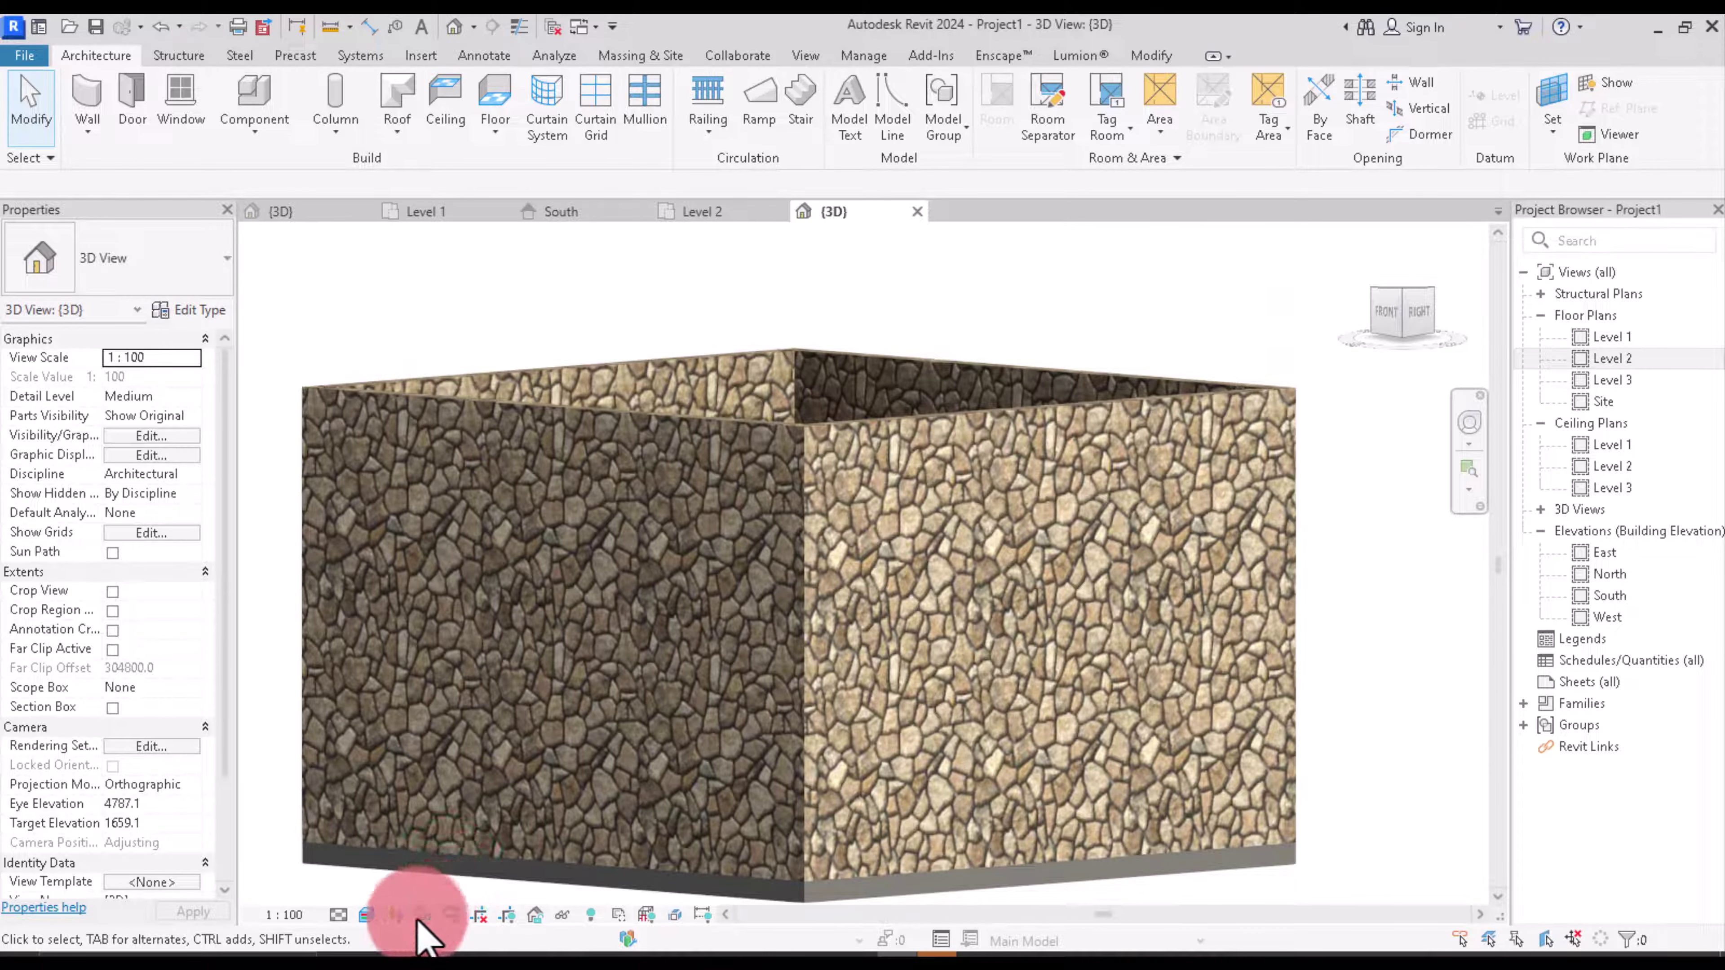
pyautogui.click(375, 913)
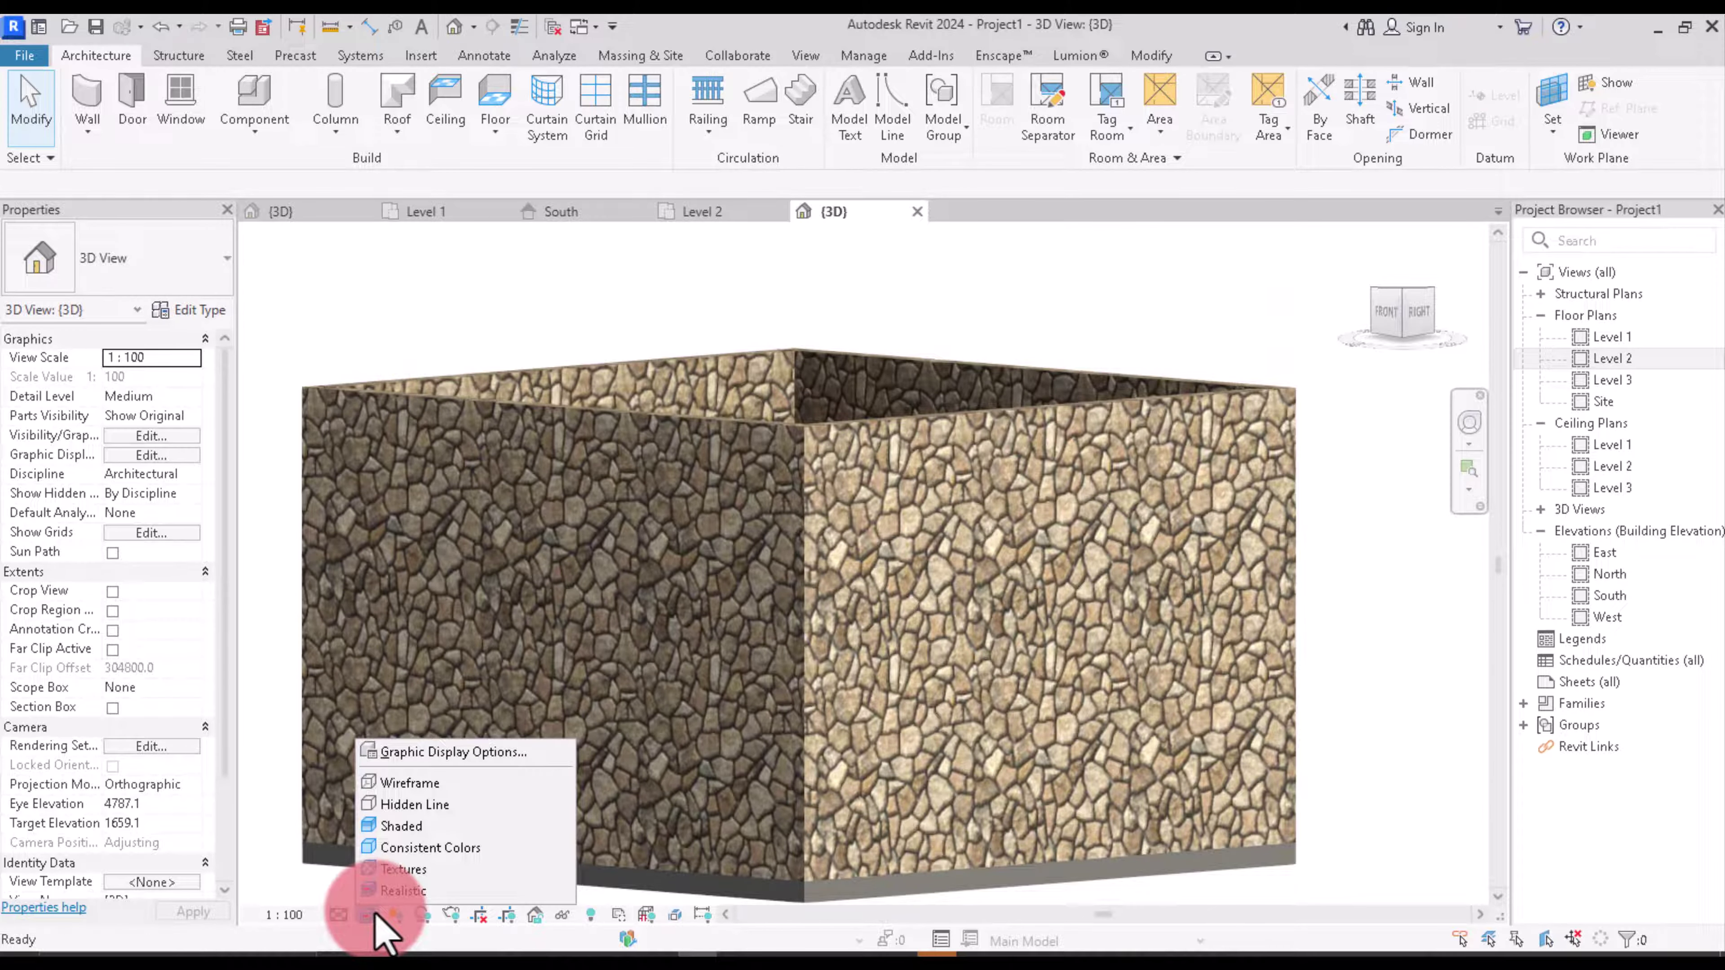
pyautogui.click(416, 818)
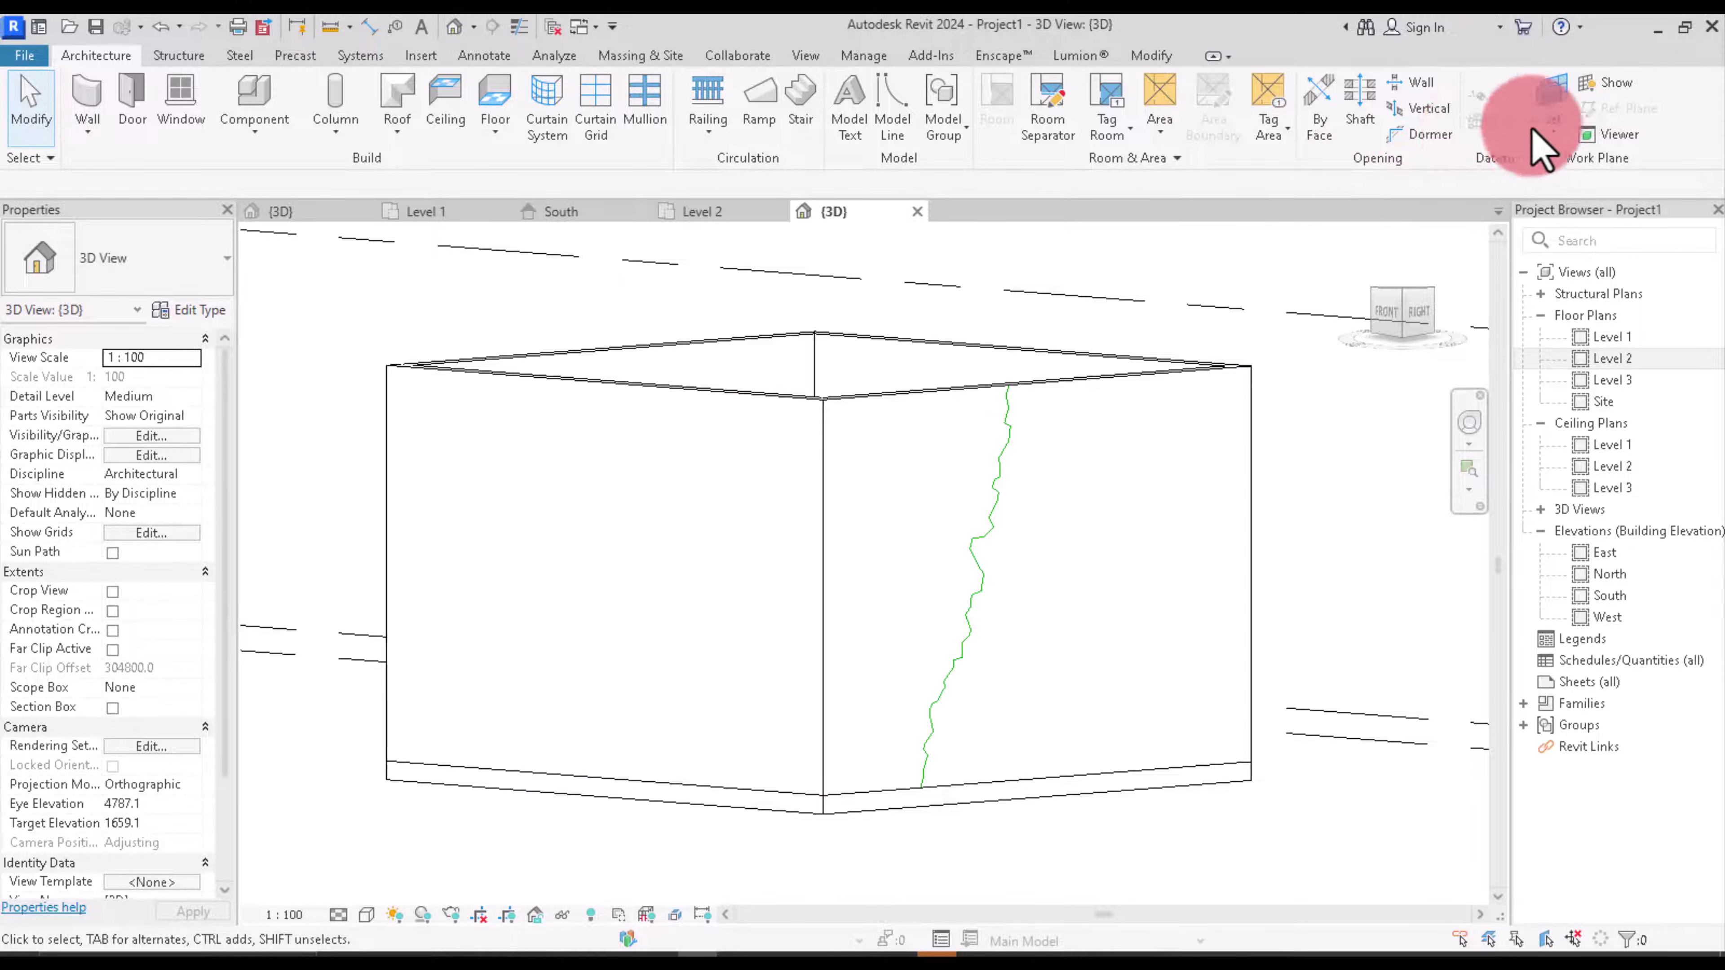
# Step: Make the left stone wall's face the work plane
pyautogui.click(1551, 102)
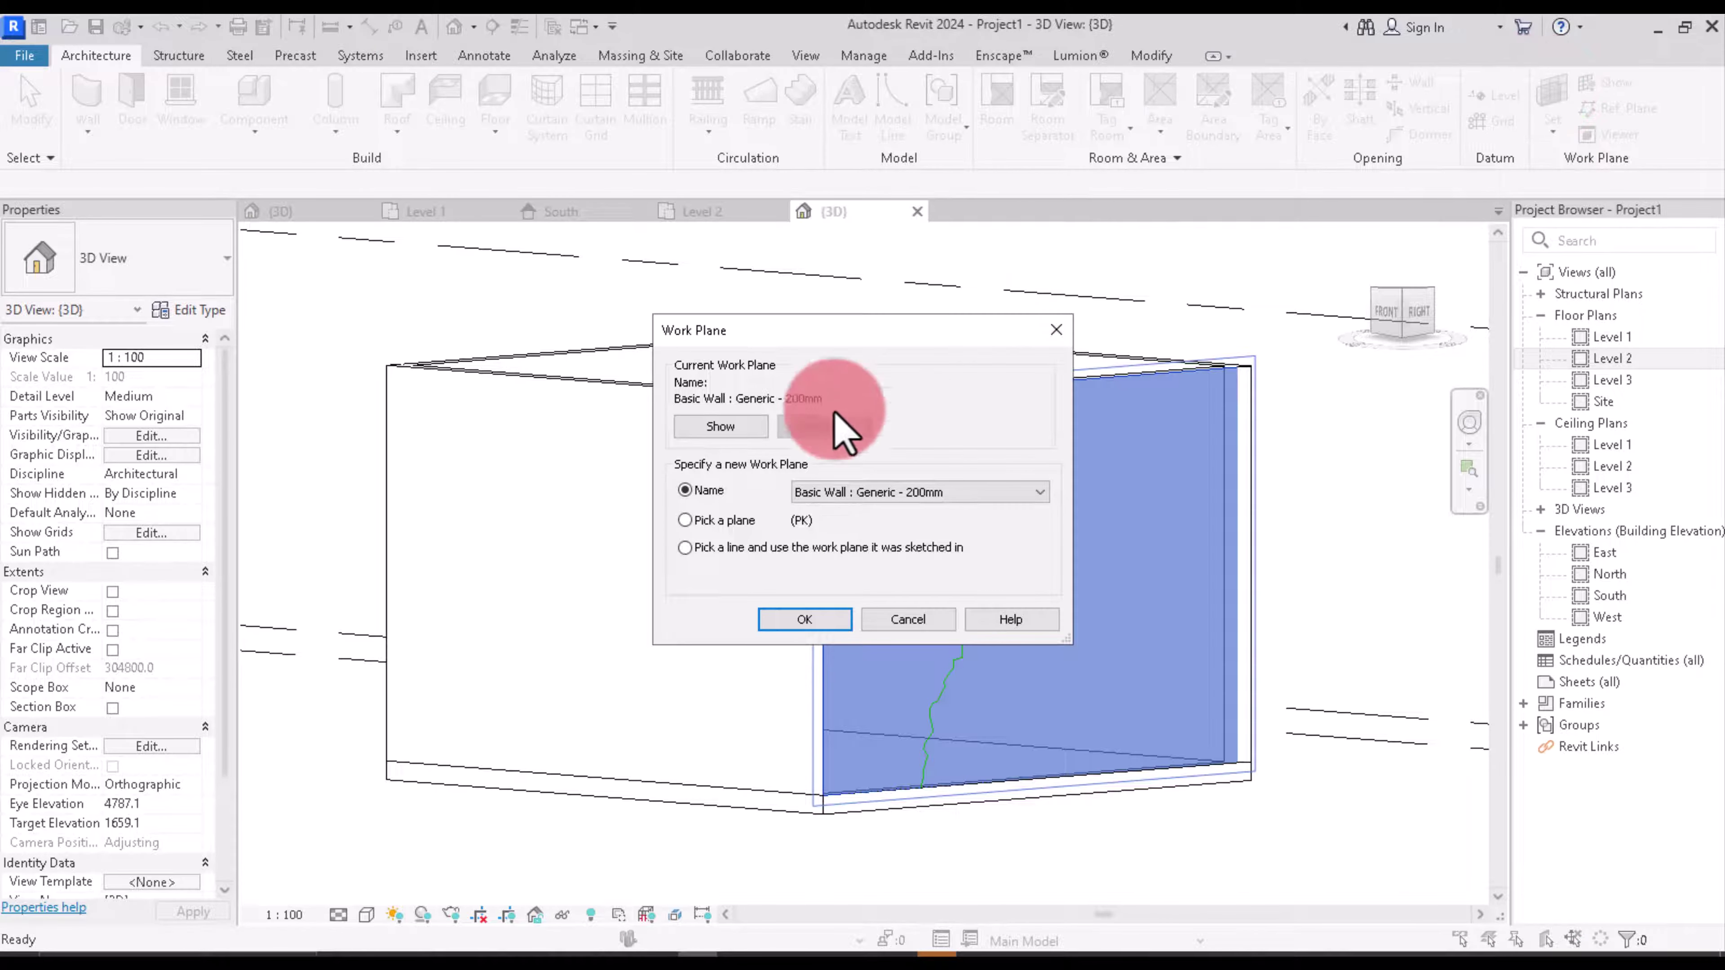
pyautogui.click(706, 522)
pyautogui.click(774, 620)
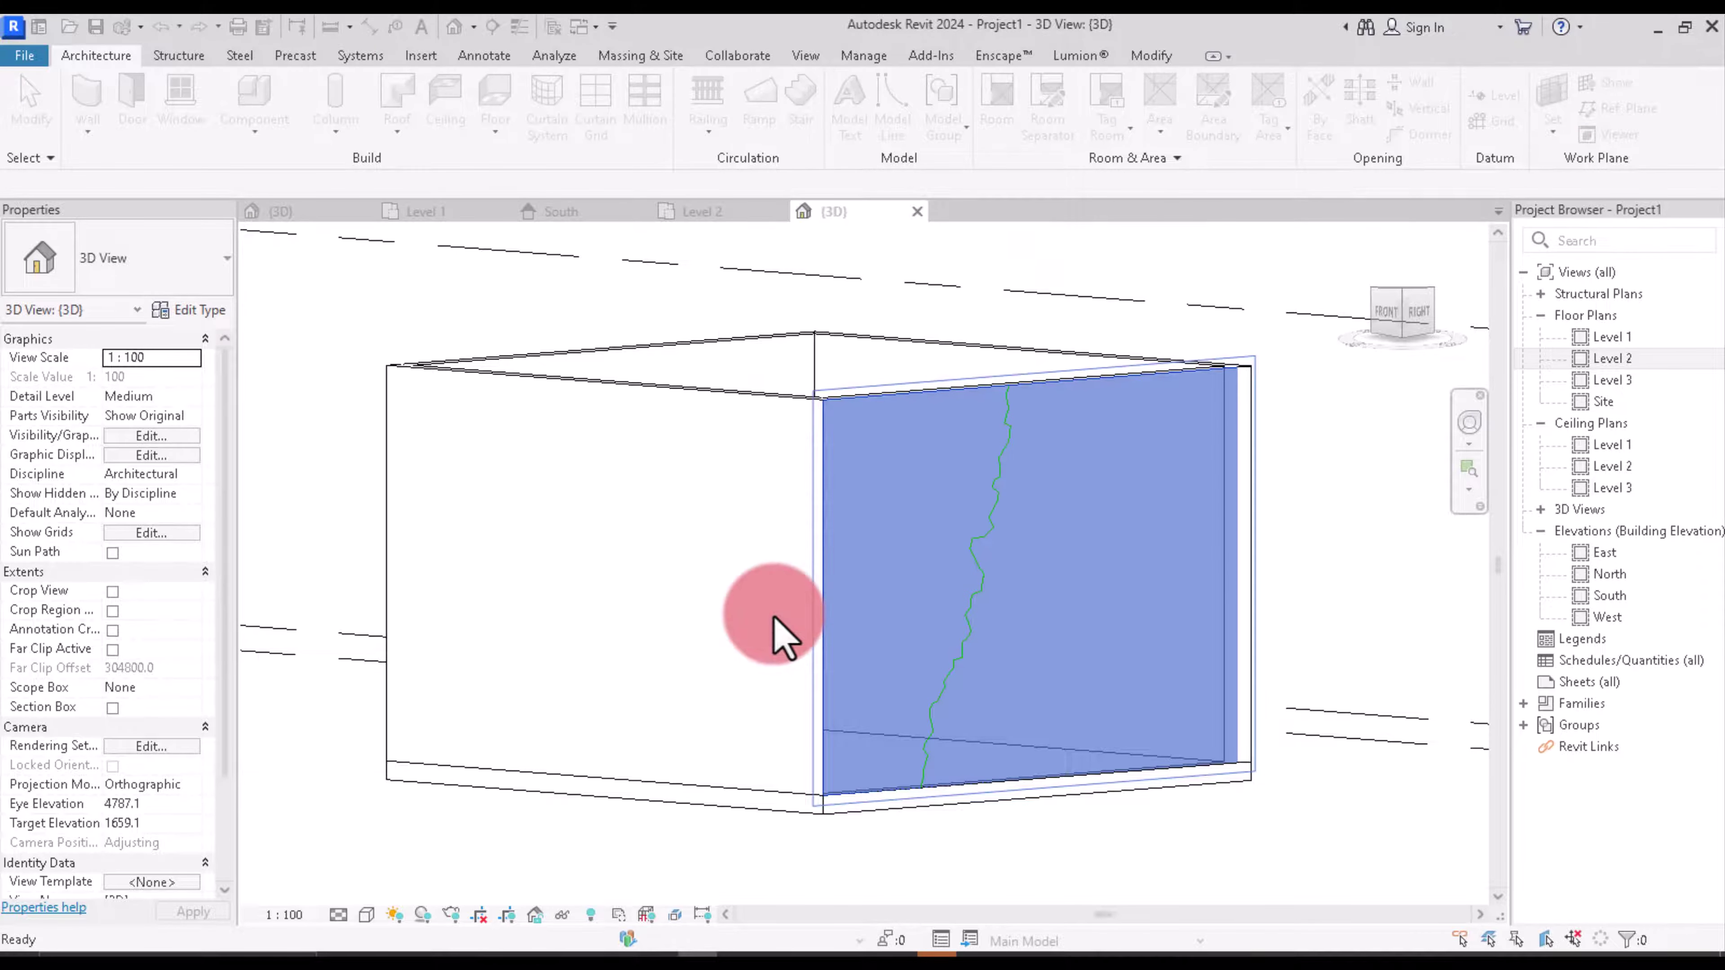
pyautogui.click(700, 457)
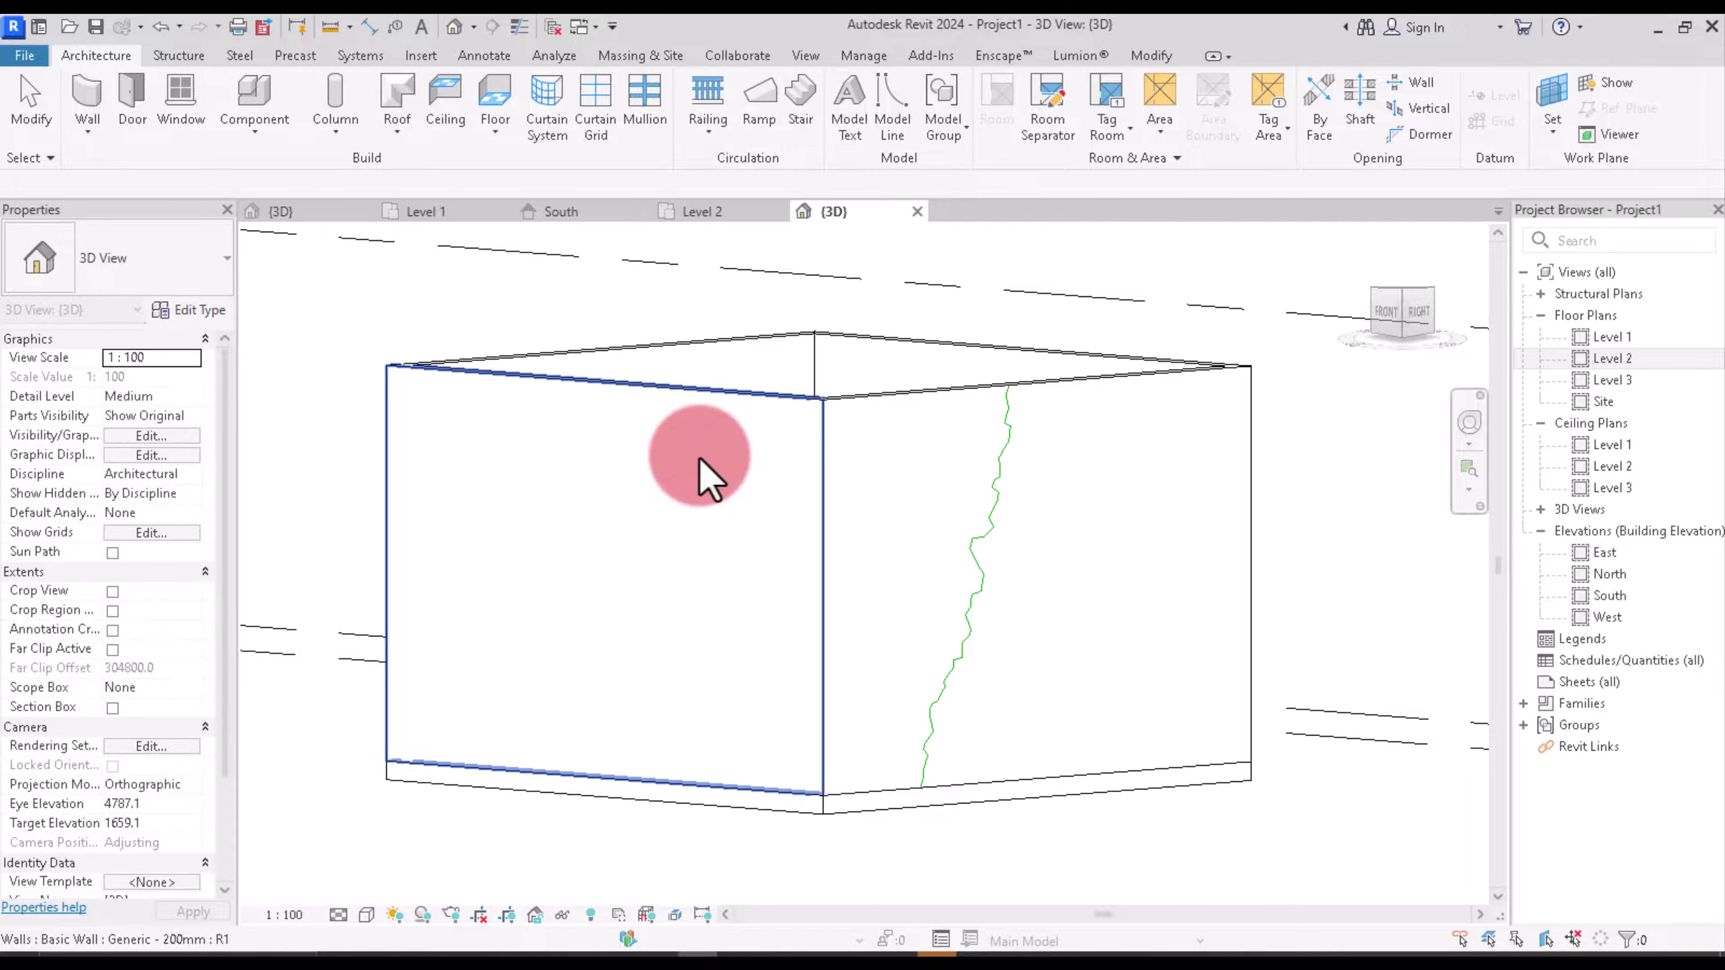
# Step: Reactivate Model Line and switch the view to the Realistic visual style
pyautogui.click(901, 105)
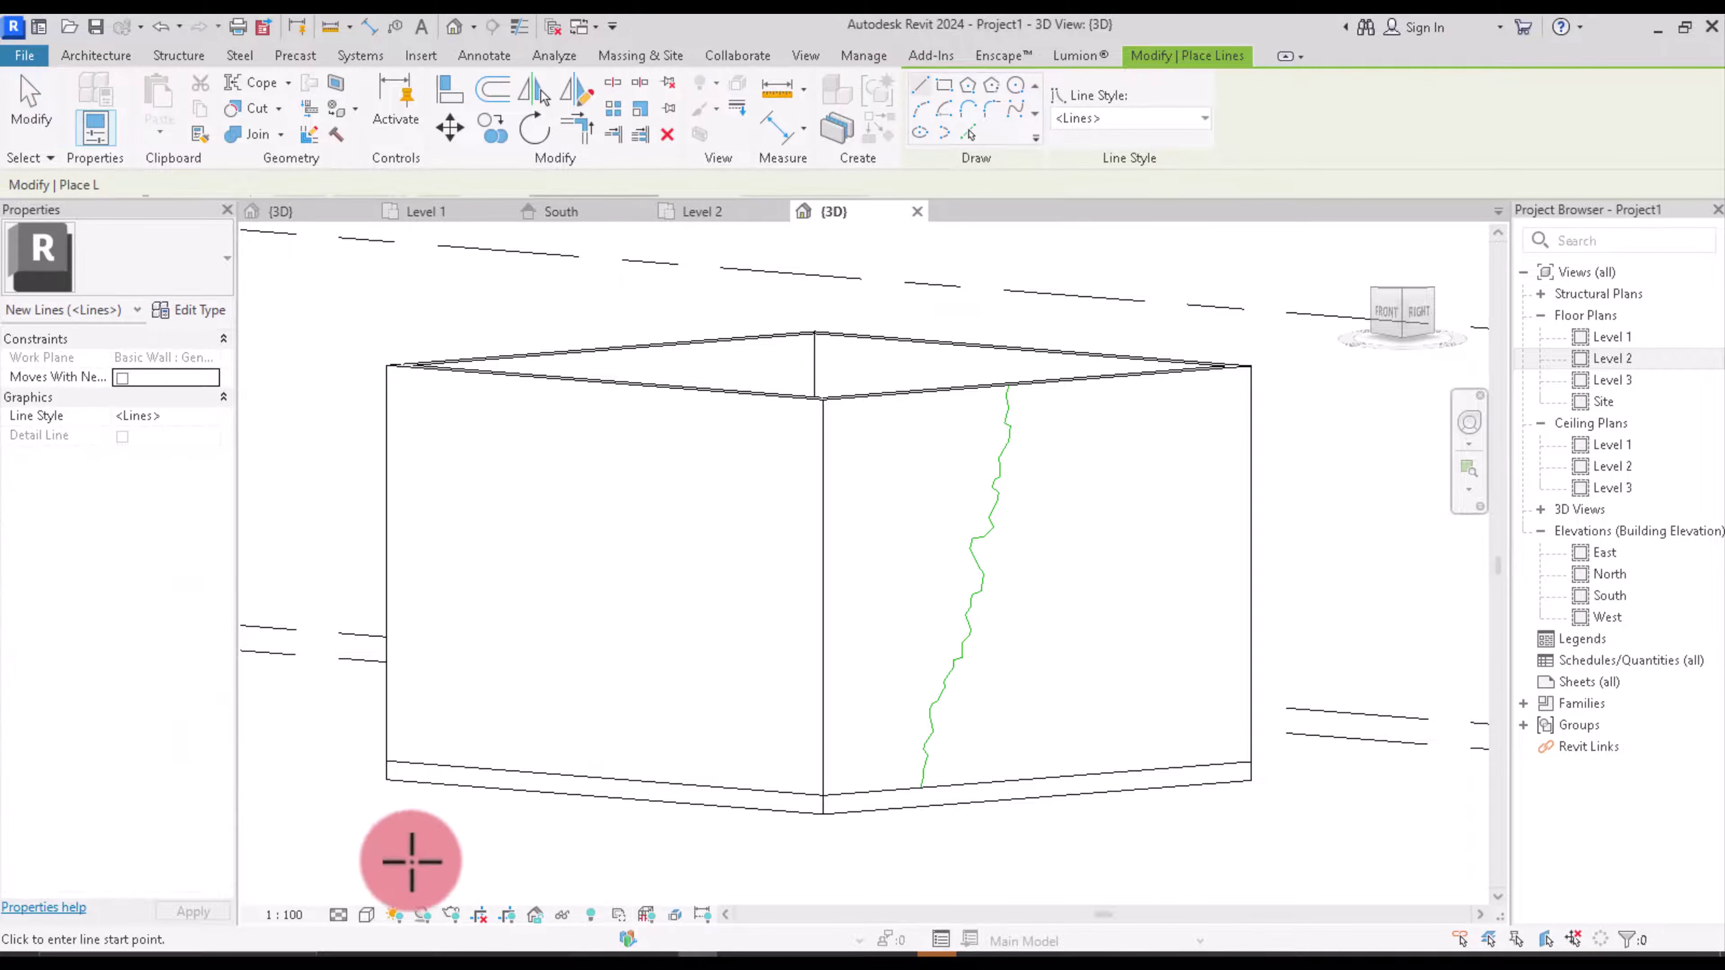
pyautogui.click(368, 914)
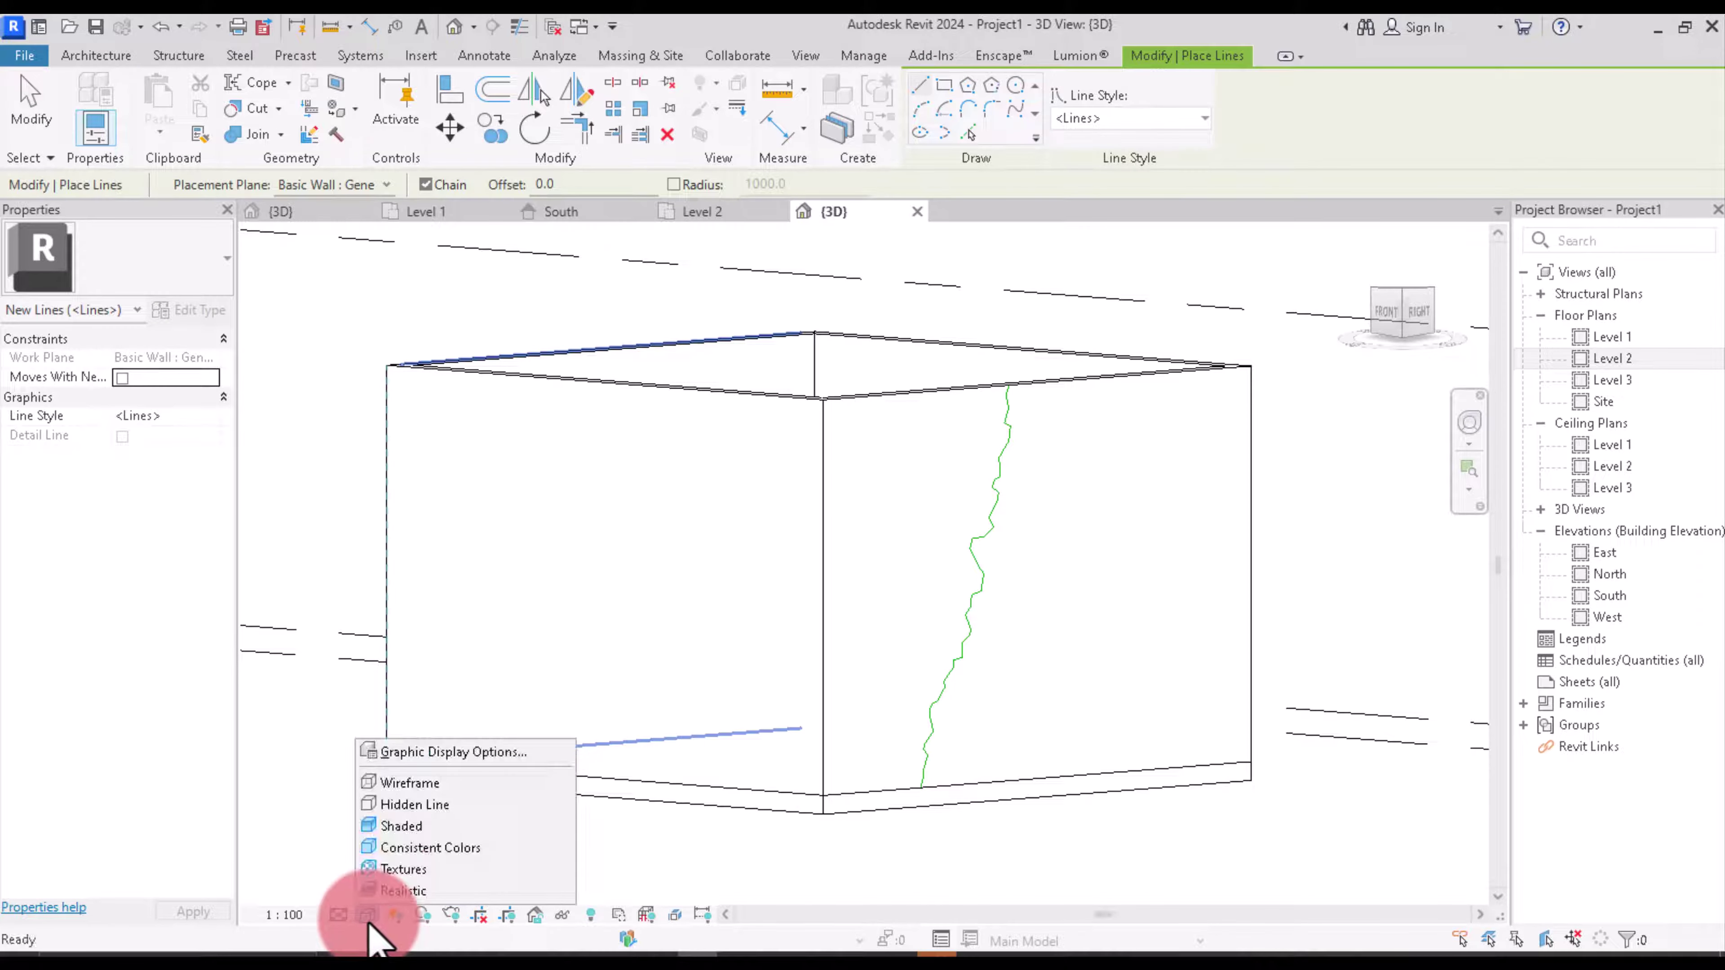
pyautogui.click(419, 892)
pyautogui.scroll(3, 578, 751)
pyautogui.scroll(3, 609, 790)
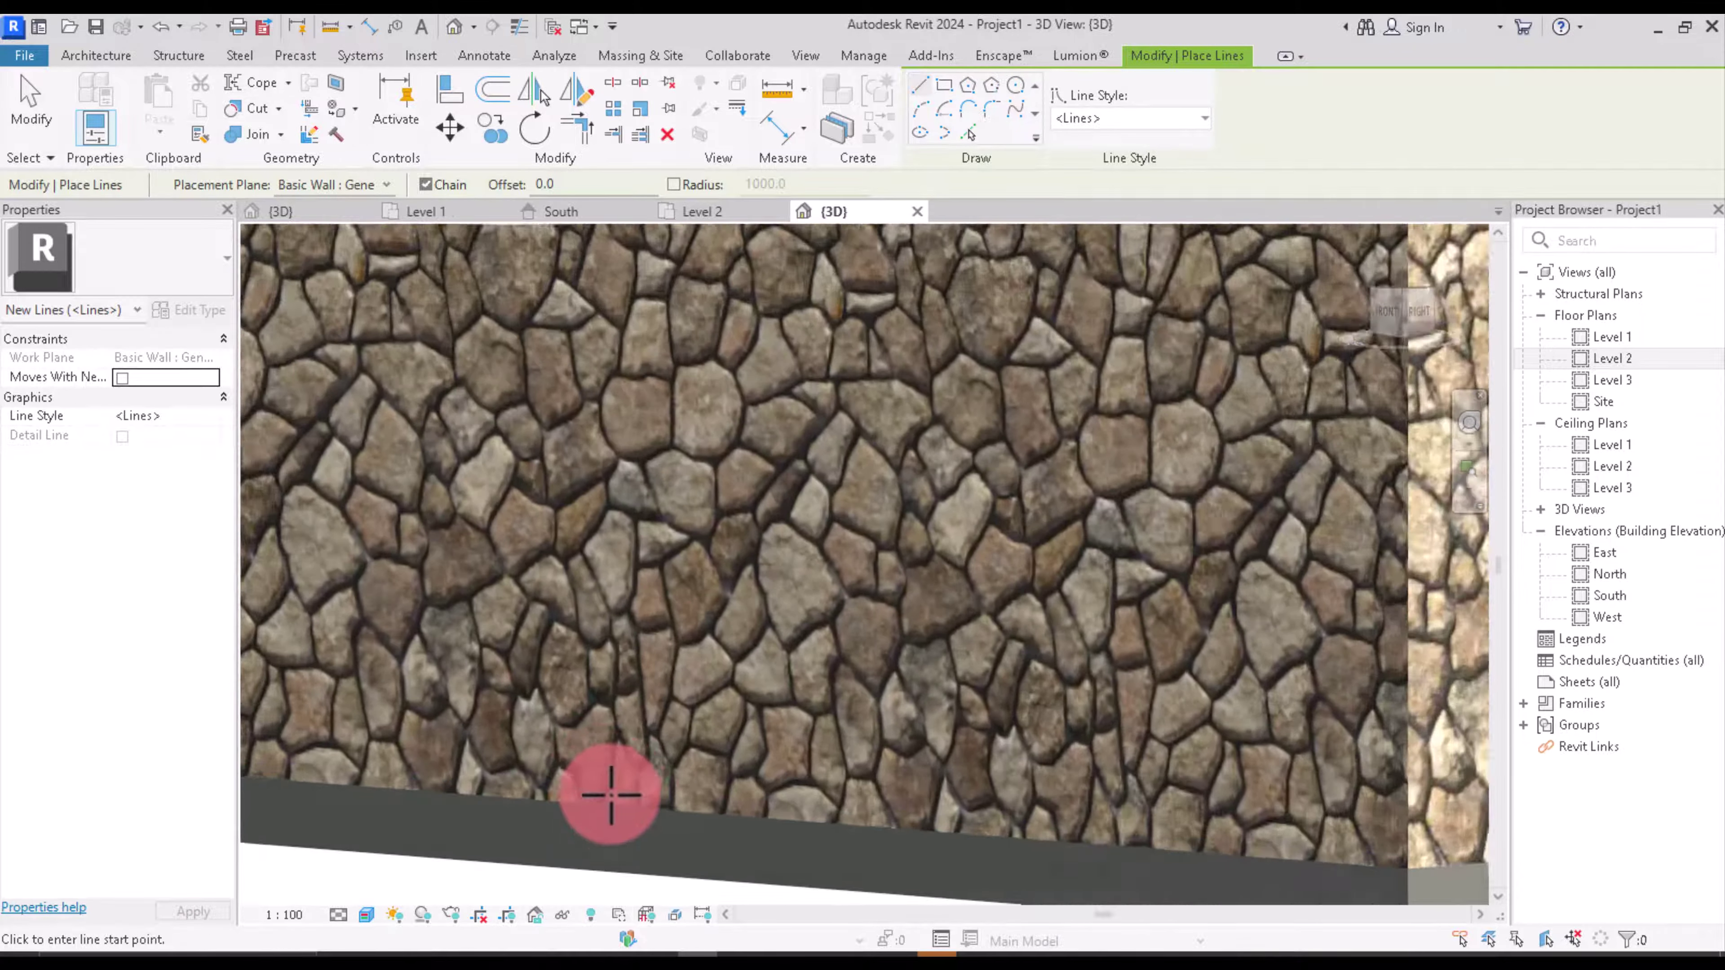
pyautogui.scroll(-1, 611, 795)
pyautogui.scroll(-2, 935, 558)
pyautogui.scroll(2, 1097, 766)
pyautogui.scroll(2, 1109, 779)
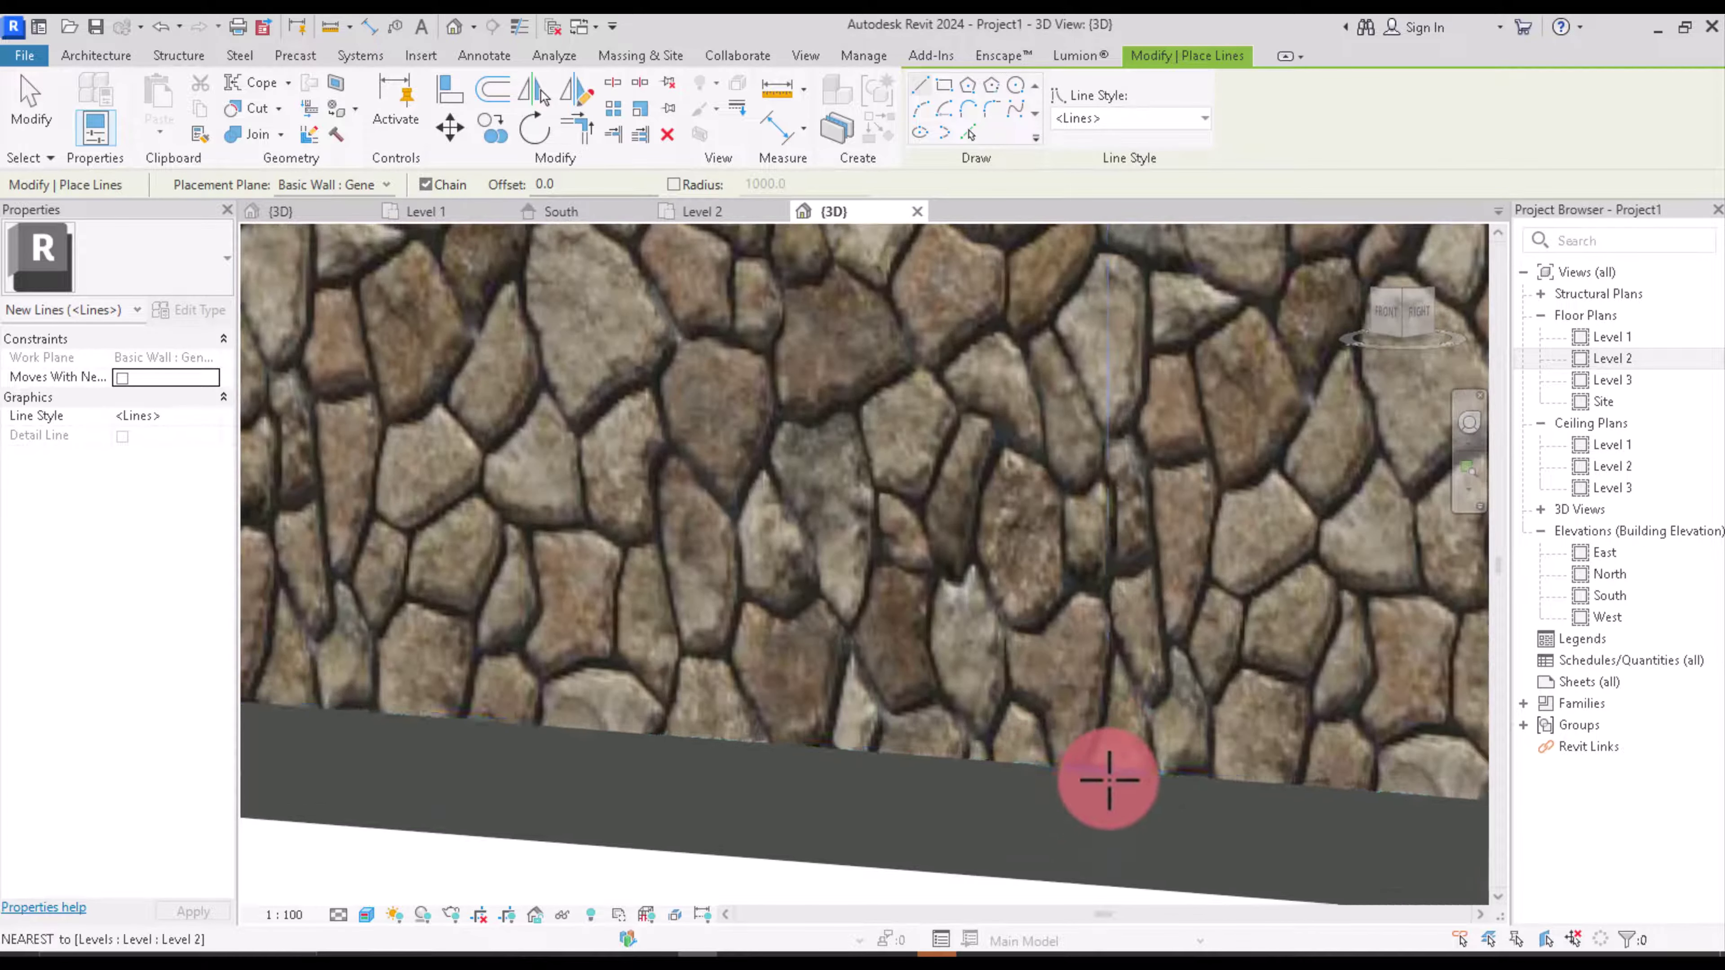
# Step: Sketch start-end-radius arc crack segments on the left wall face
pyautogui.click(921, 108)
pyautogui.scroll(2, 1131, 573)
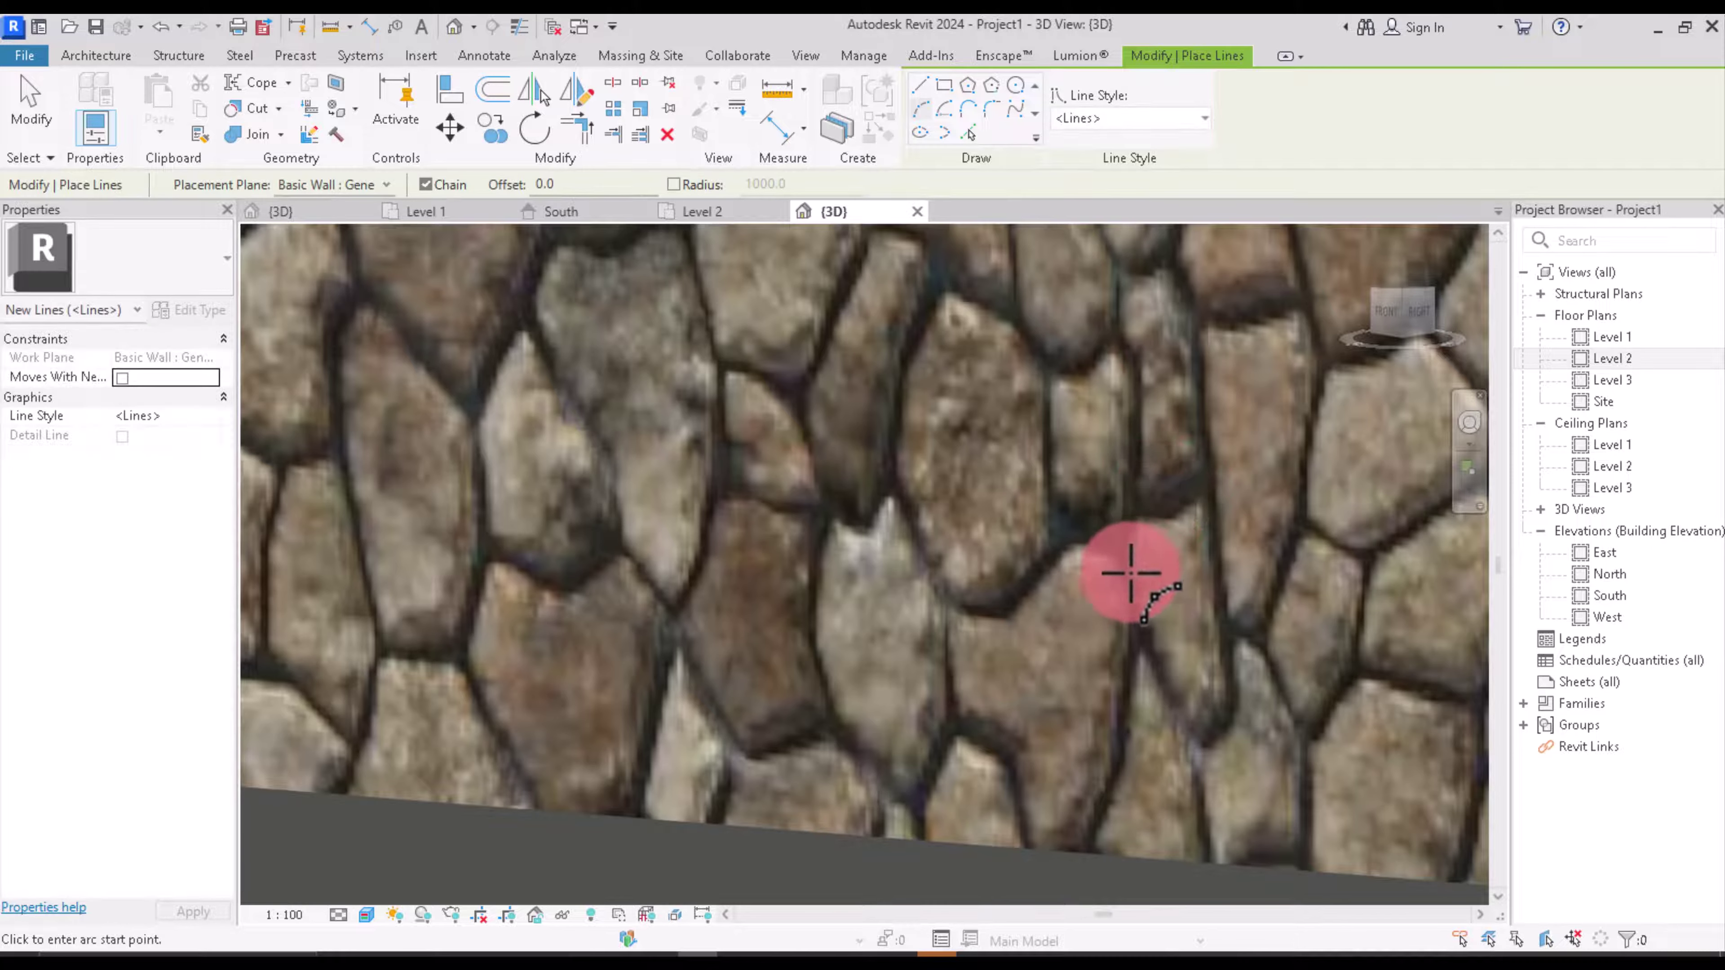
pyautogui.click(1119, 565)
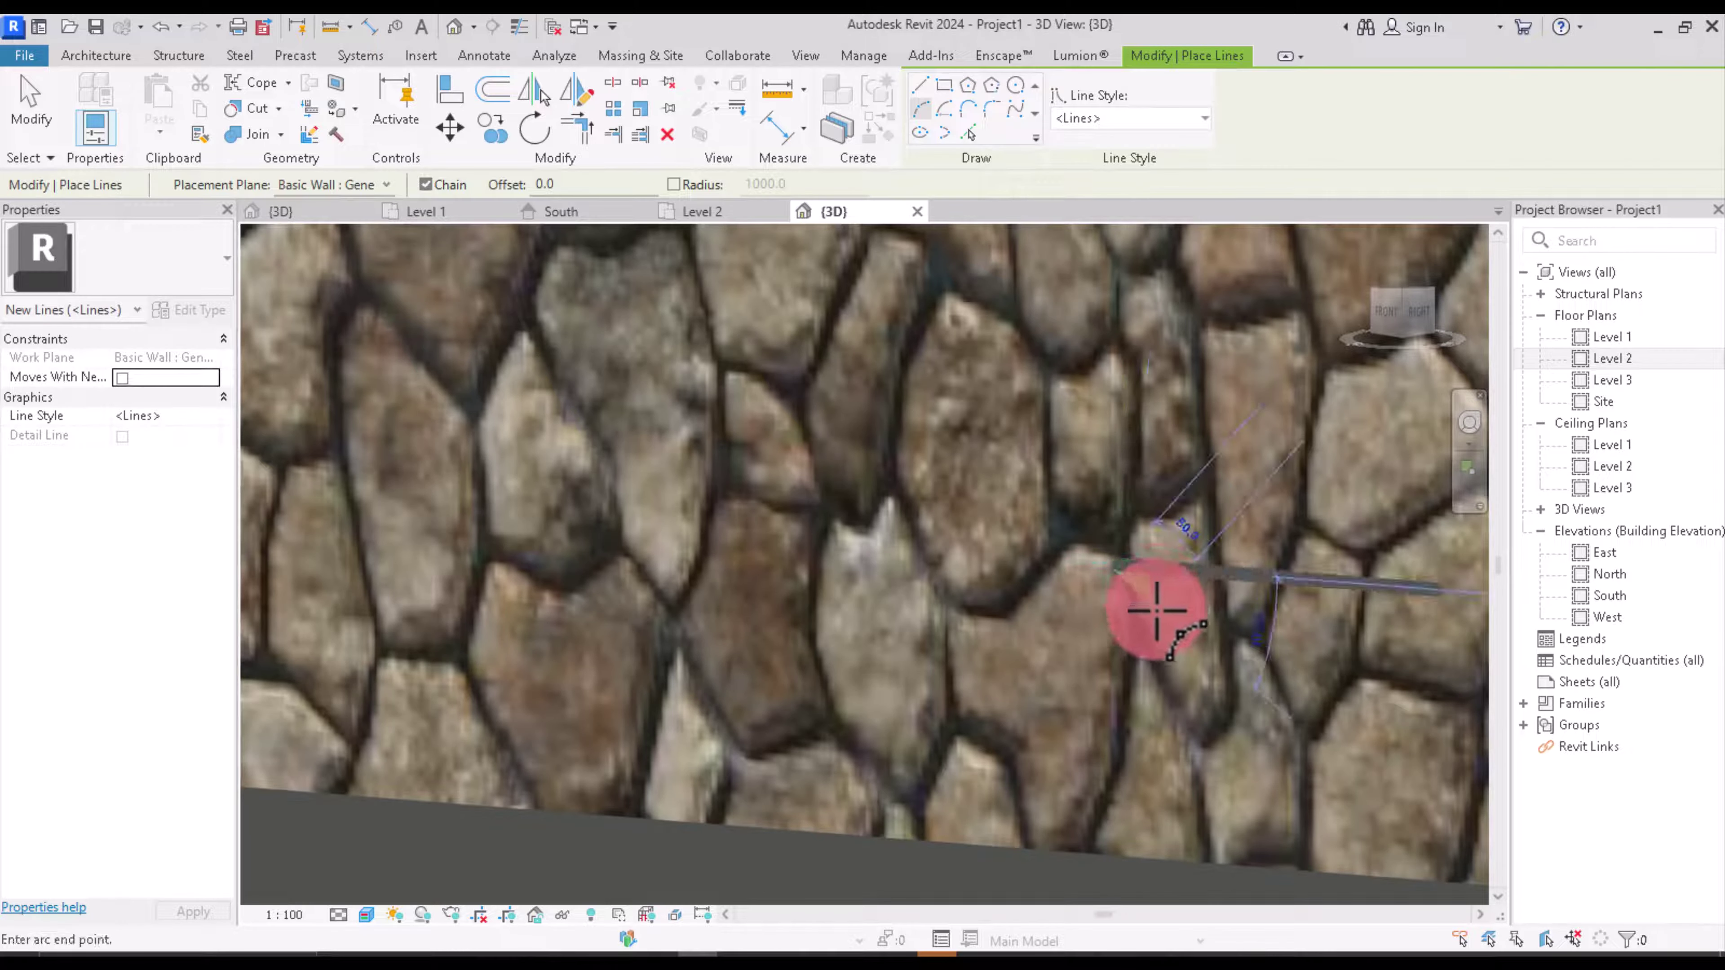
pyautogui.click(1083, 843)
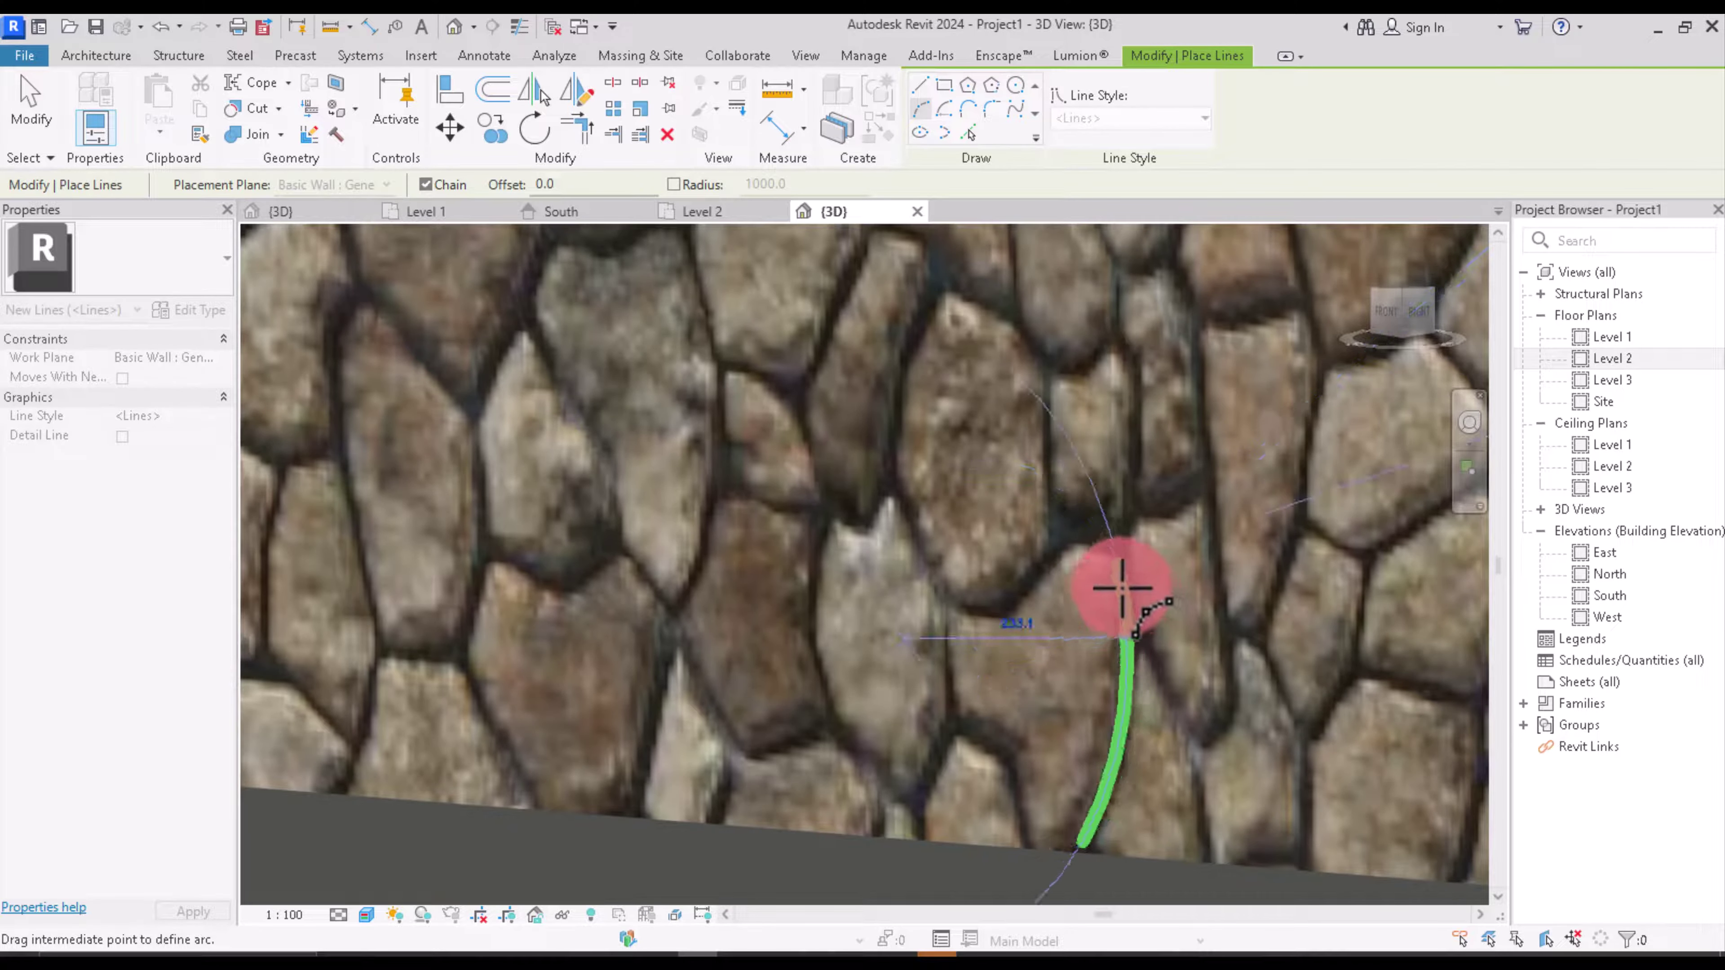
pyautogui.rightClick(1143, 434)
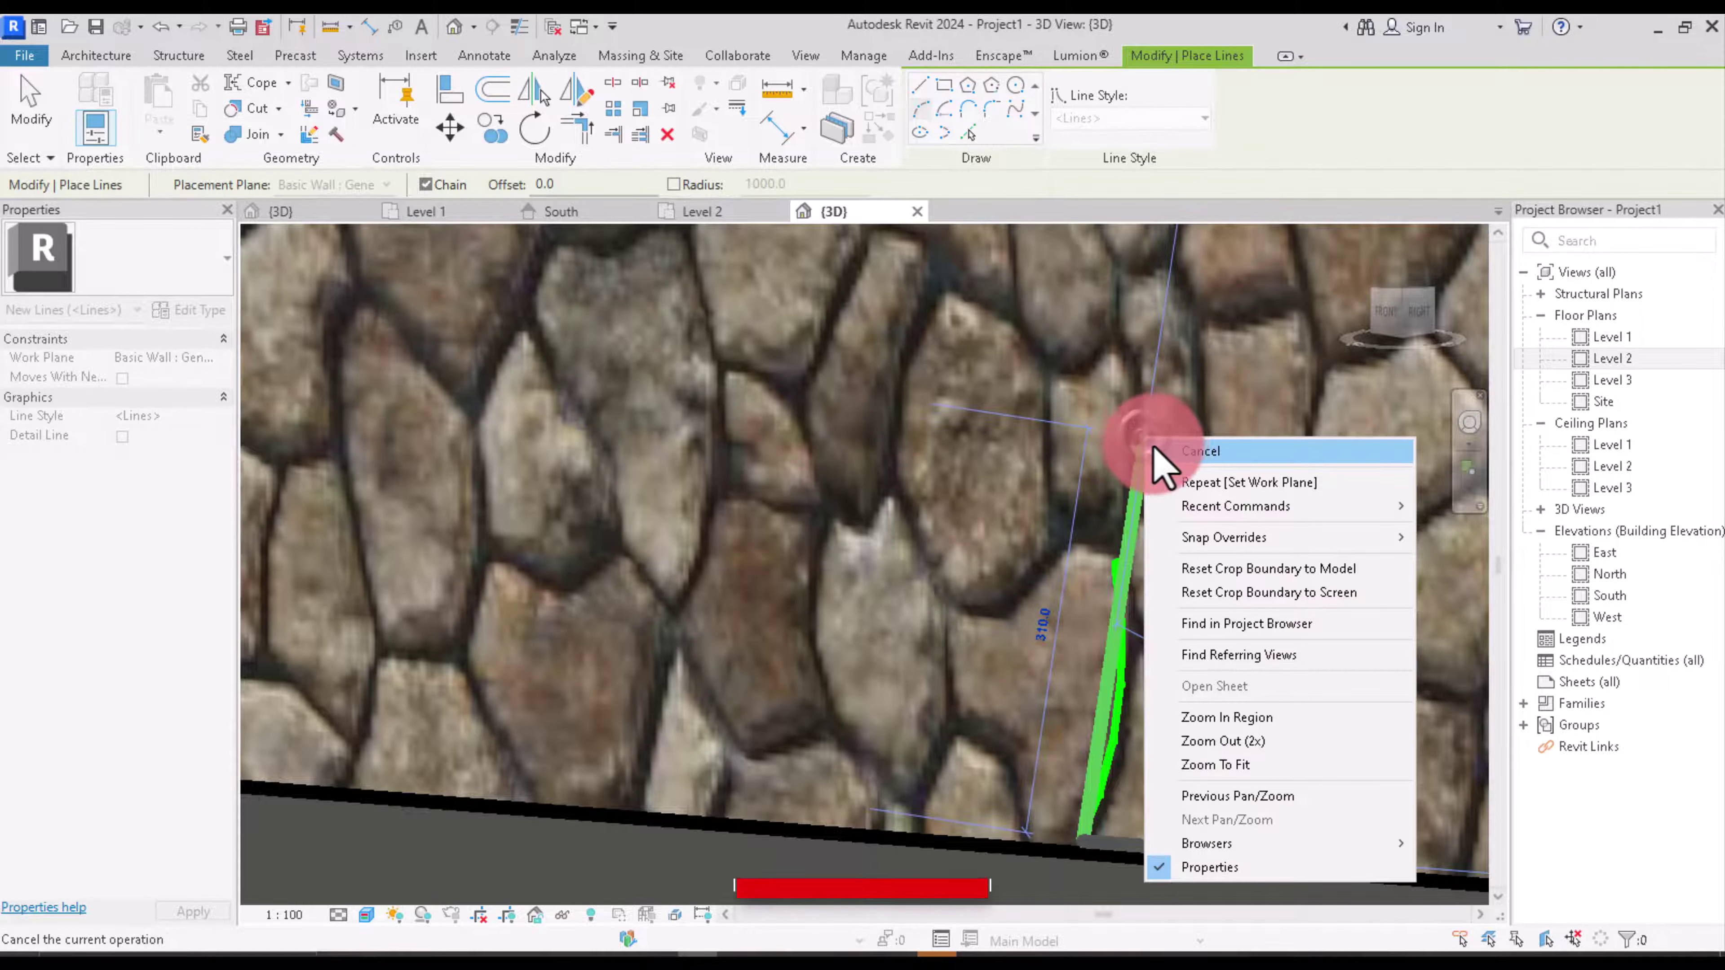
pyautogui.click(1158, 446)
pyautogui.click(1114, 561)
pyautogui.scroll(2, 1098, 505)
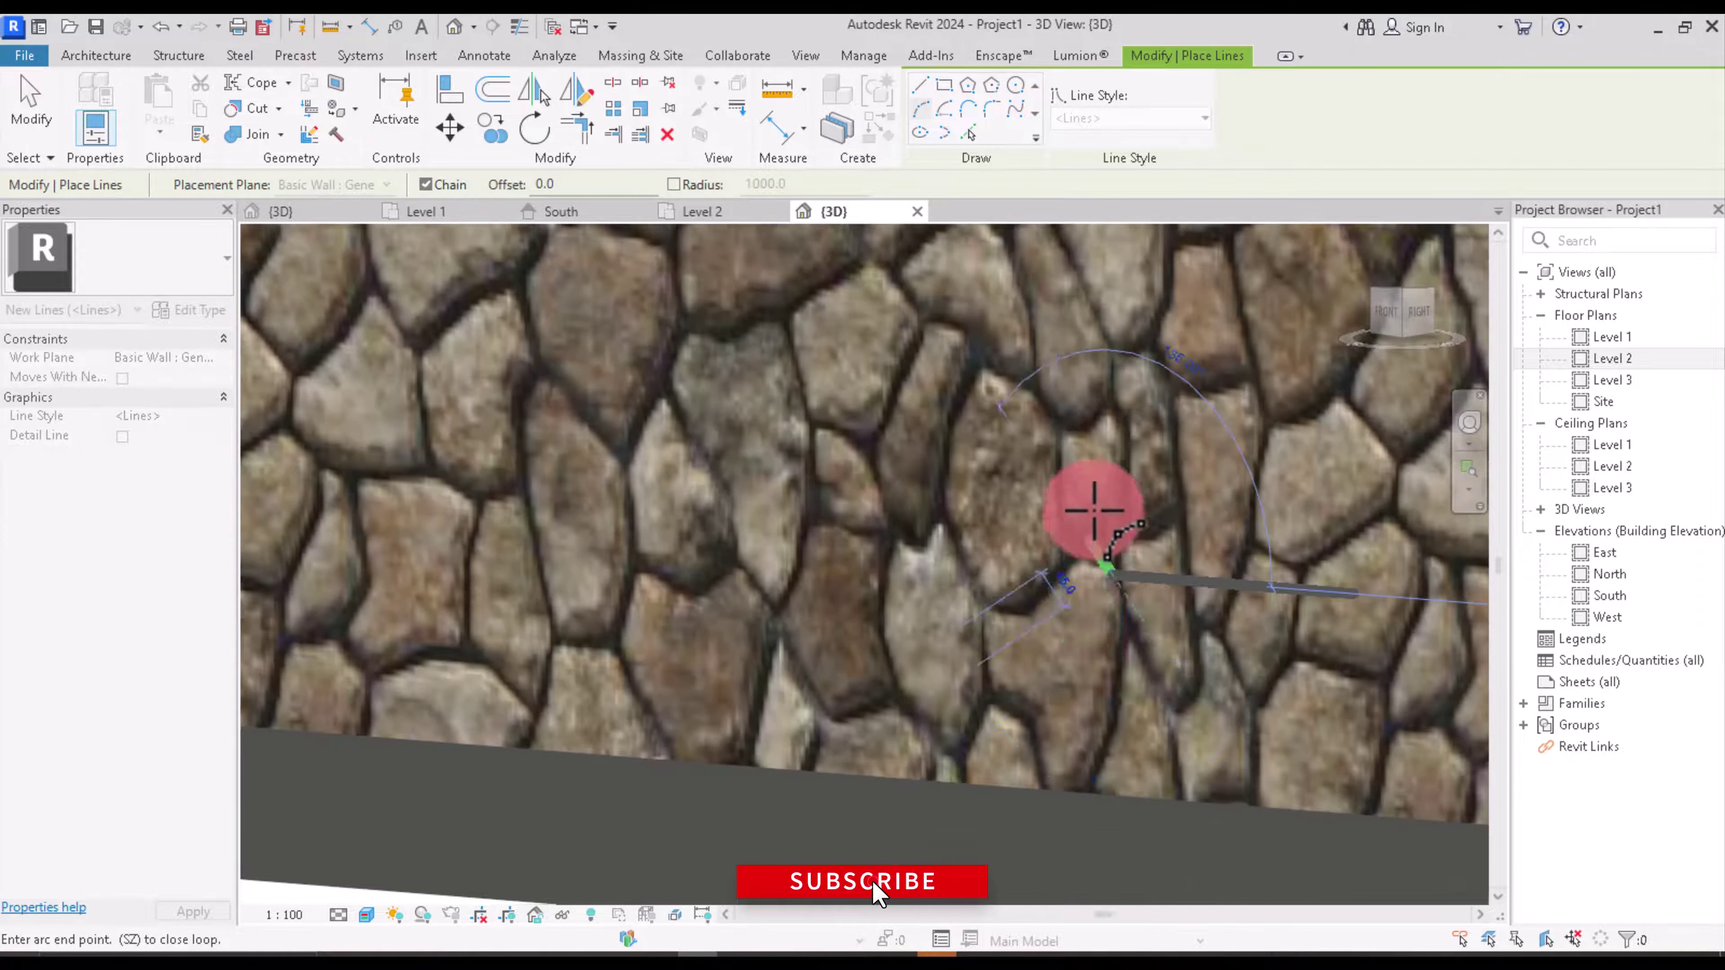
pyautogui.scroll(2, 1086, 463)
# Step: Switch back to straight lines, then cancel out of the Model Line tool
pyautogui.click(913, 87)
pyautogui.scroll(-5, 1030, 452)
pyautogui.scroll(-2, 781, 543)
pyautogui.scroll(-2, 784, 476)
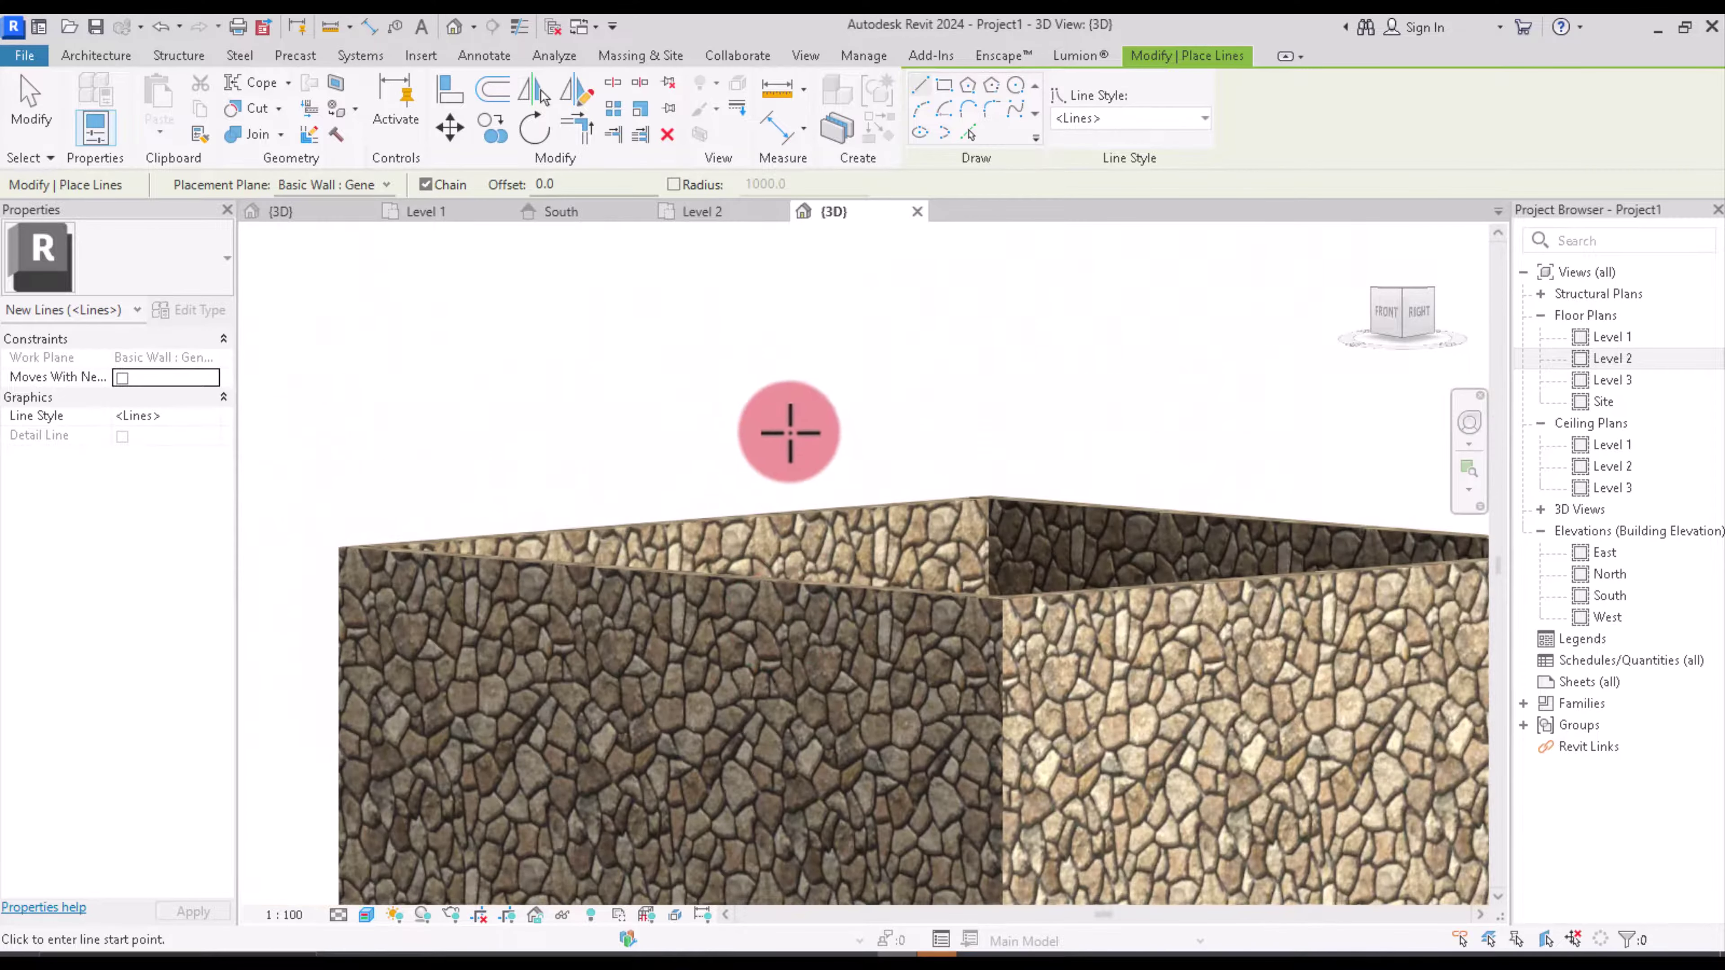
pyautogui.rightClick(807, 422)
pyautogui.click(812, 435)
pyautogui.rightClick(791, 408)
pyautogui.click(815, 427)
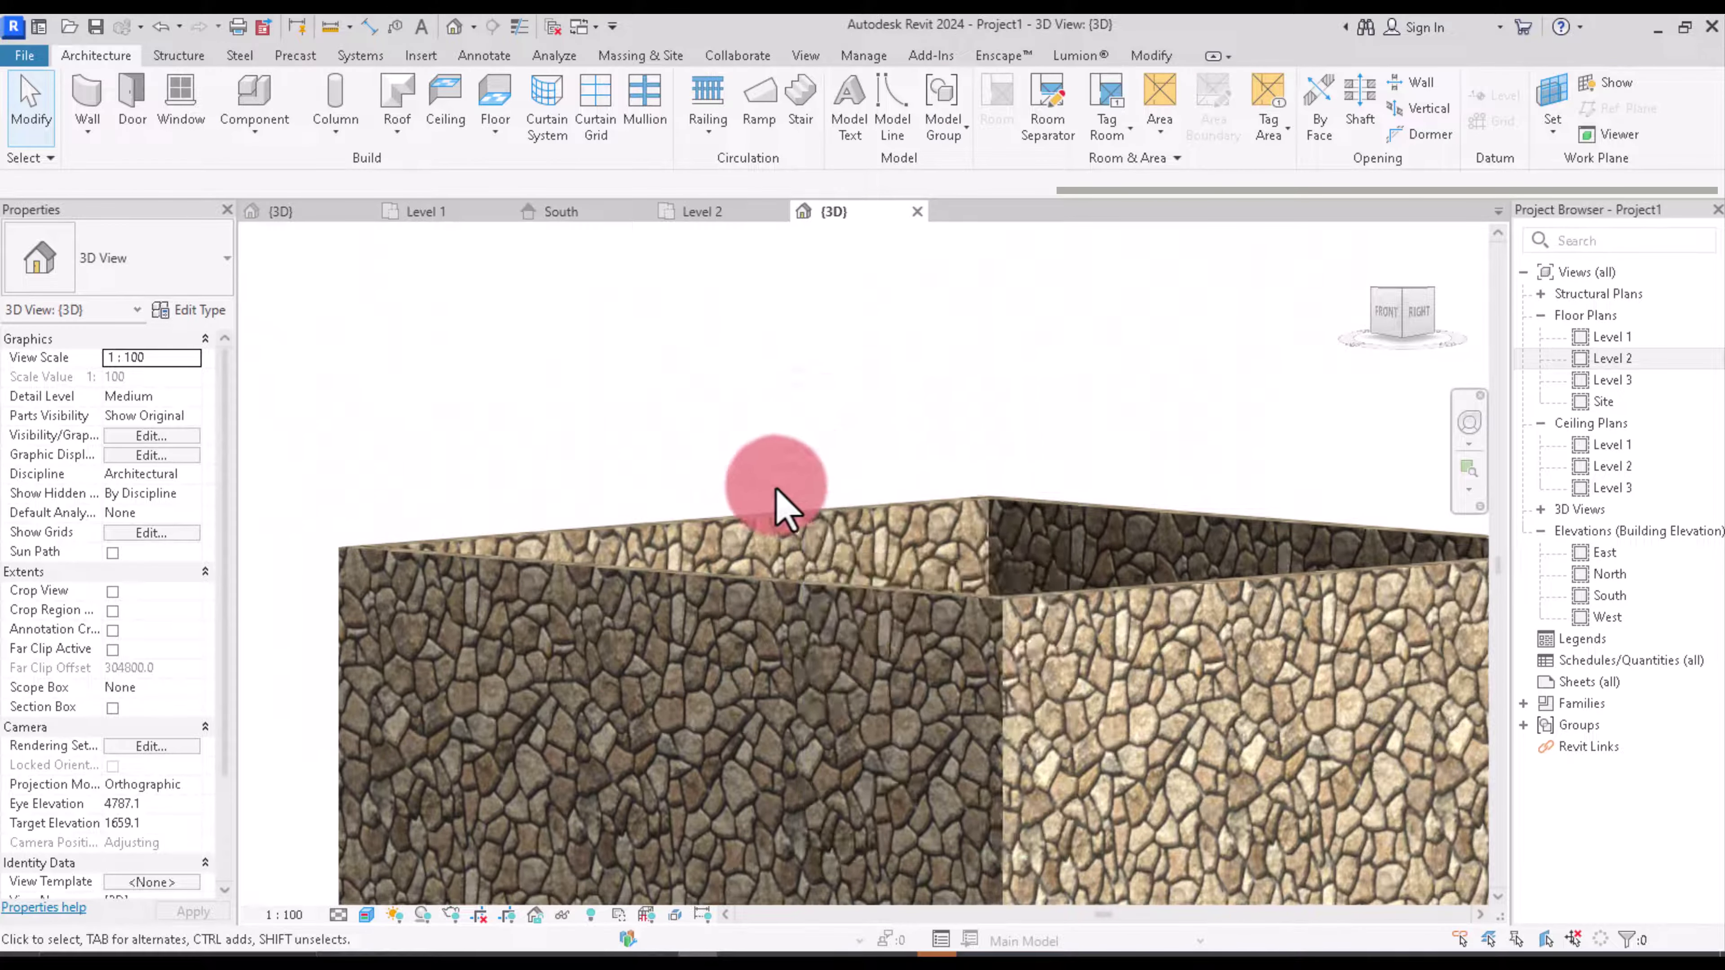
# Step: Switch the 3D view to Hidden Line display and adjust the zoom
pyautogui.click(366, 917)
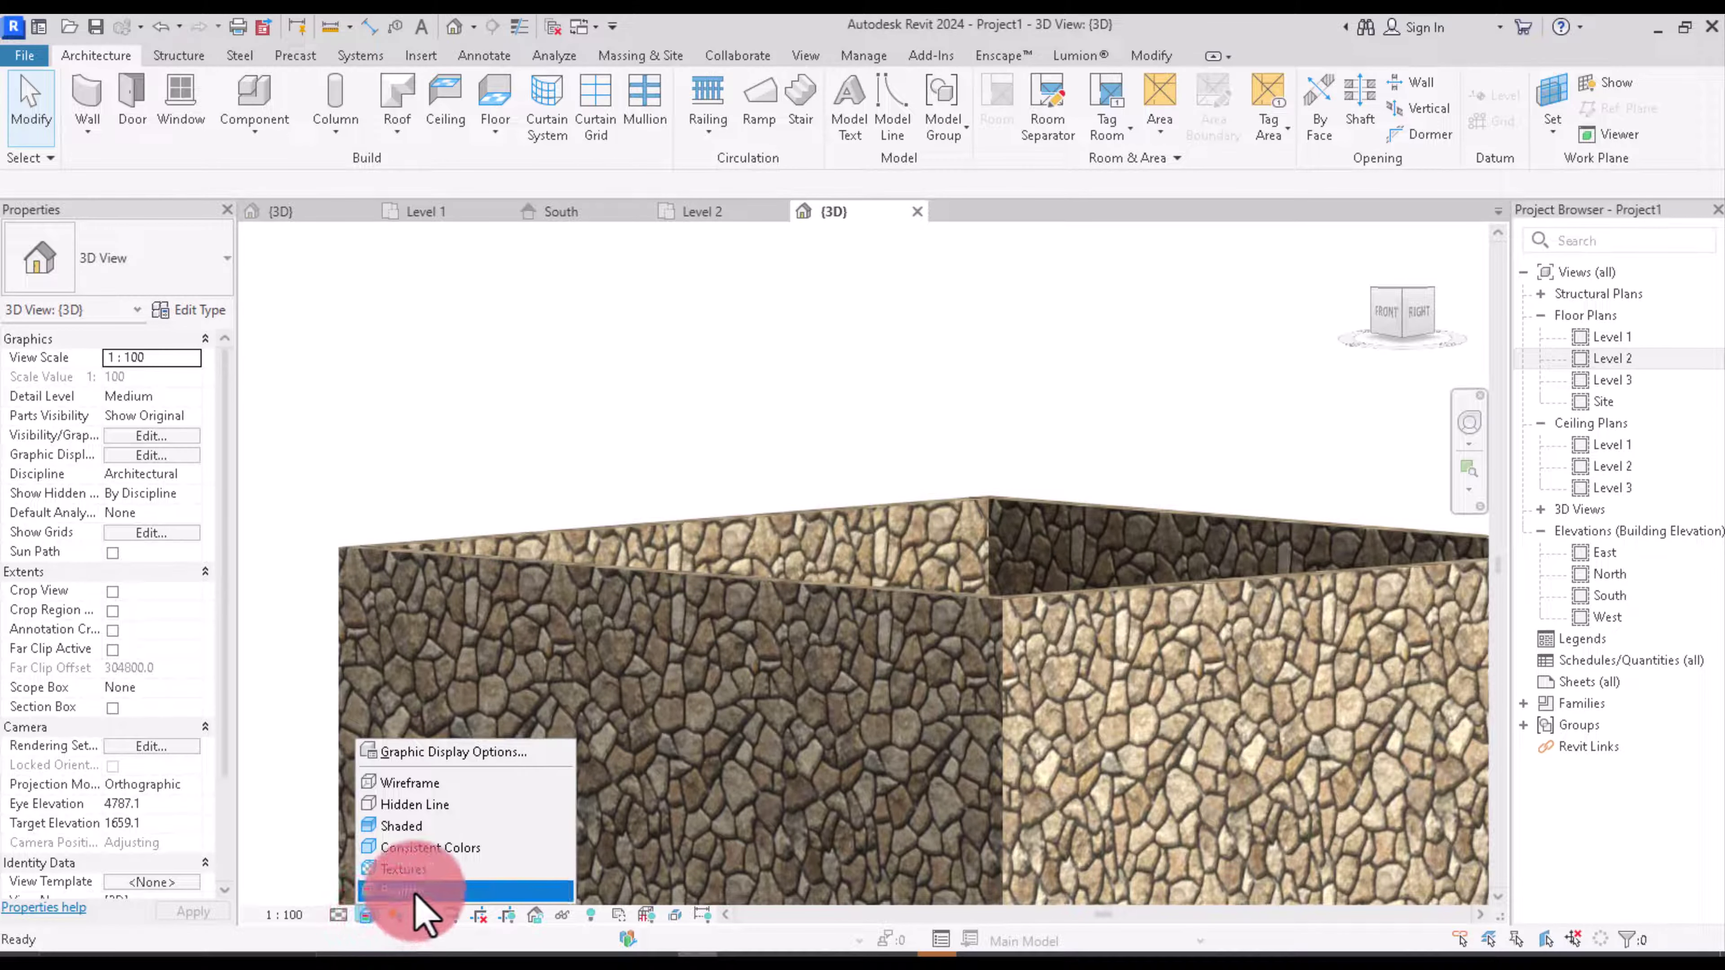
pyautogui.click(428, 805)
pyautogui.scroll(-2, 743, 577)
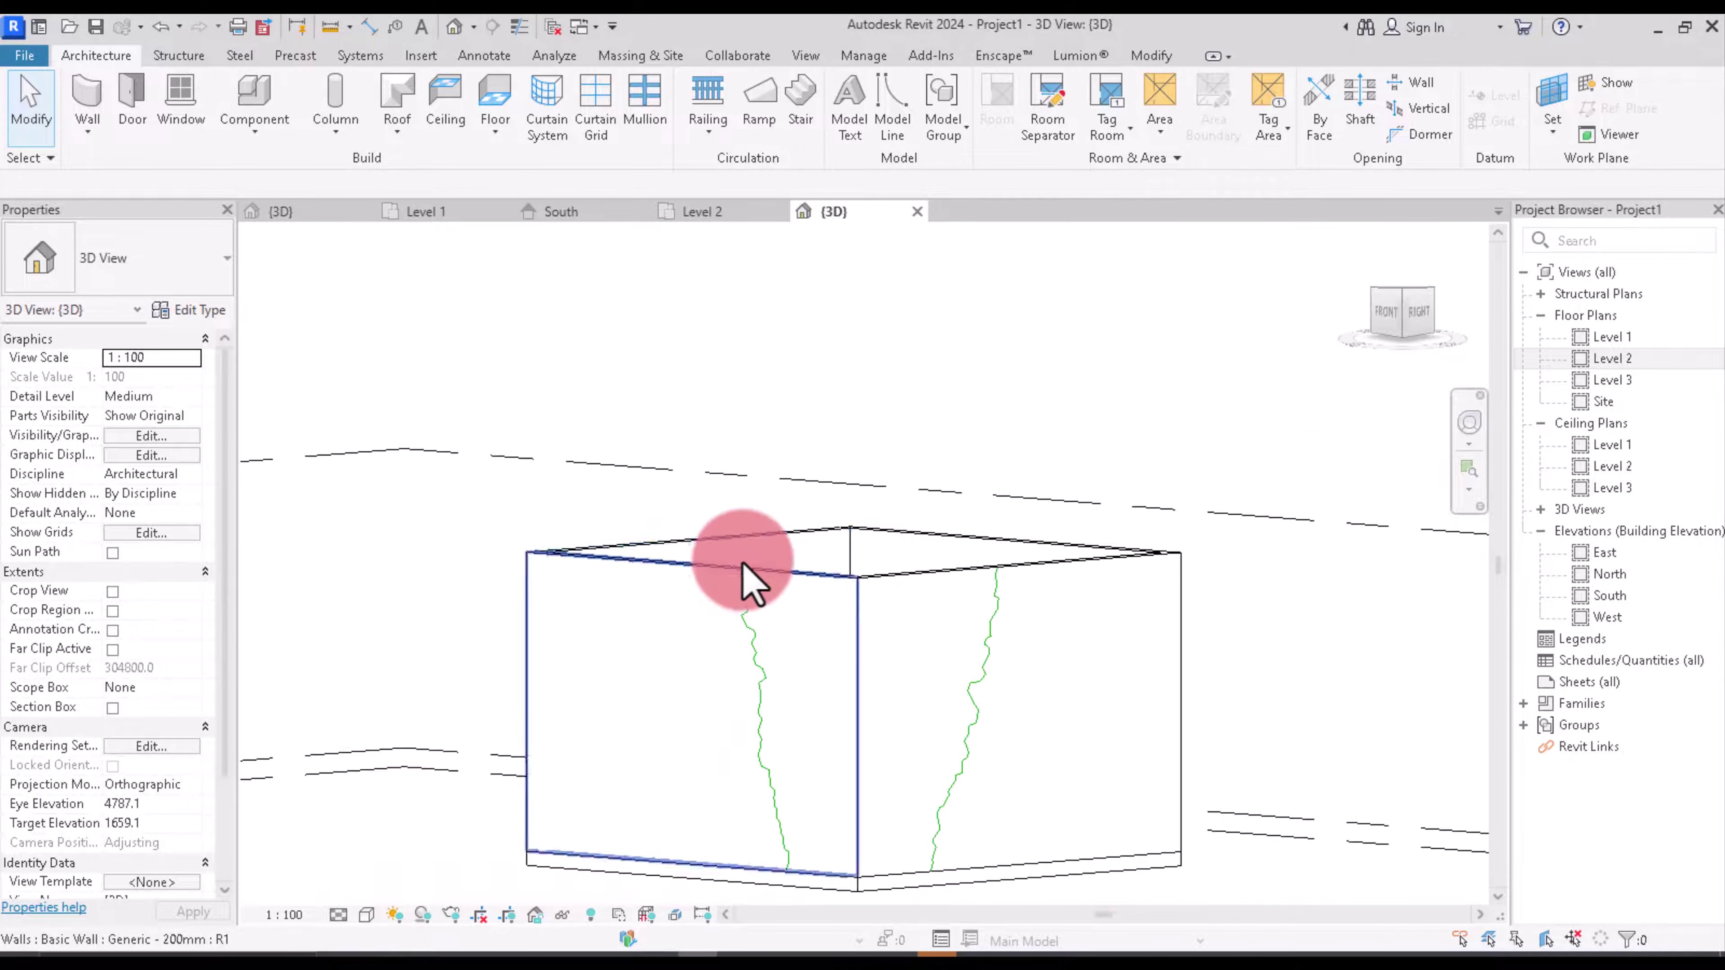
pyautogui.scroll(-3, 854, 640)
pyautogui.scroll(4, 896, 666)
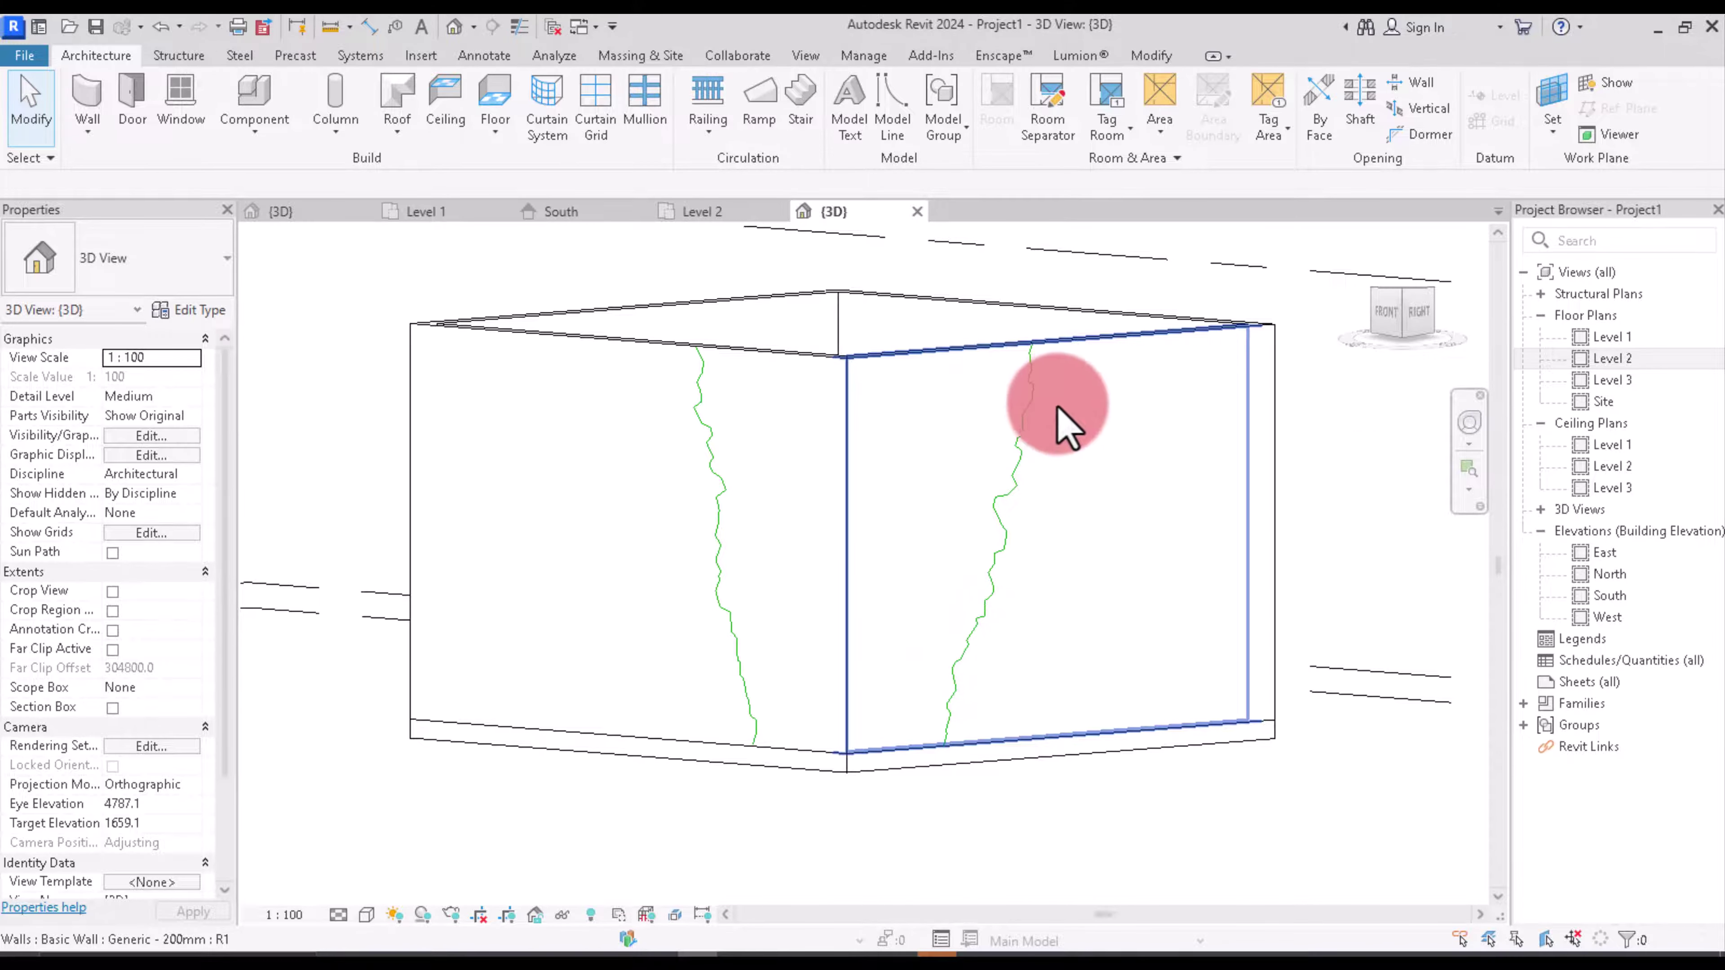
pyautogui.scroll(2, 1049, 394)
pyautogui.scroll(-1, 754, 790)
pyautogui.scroll(-2, 647, 820)
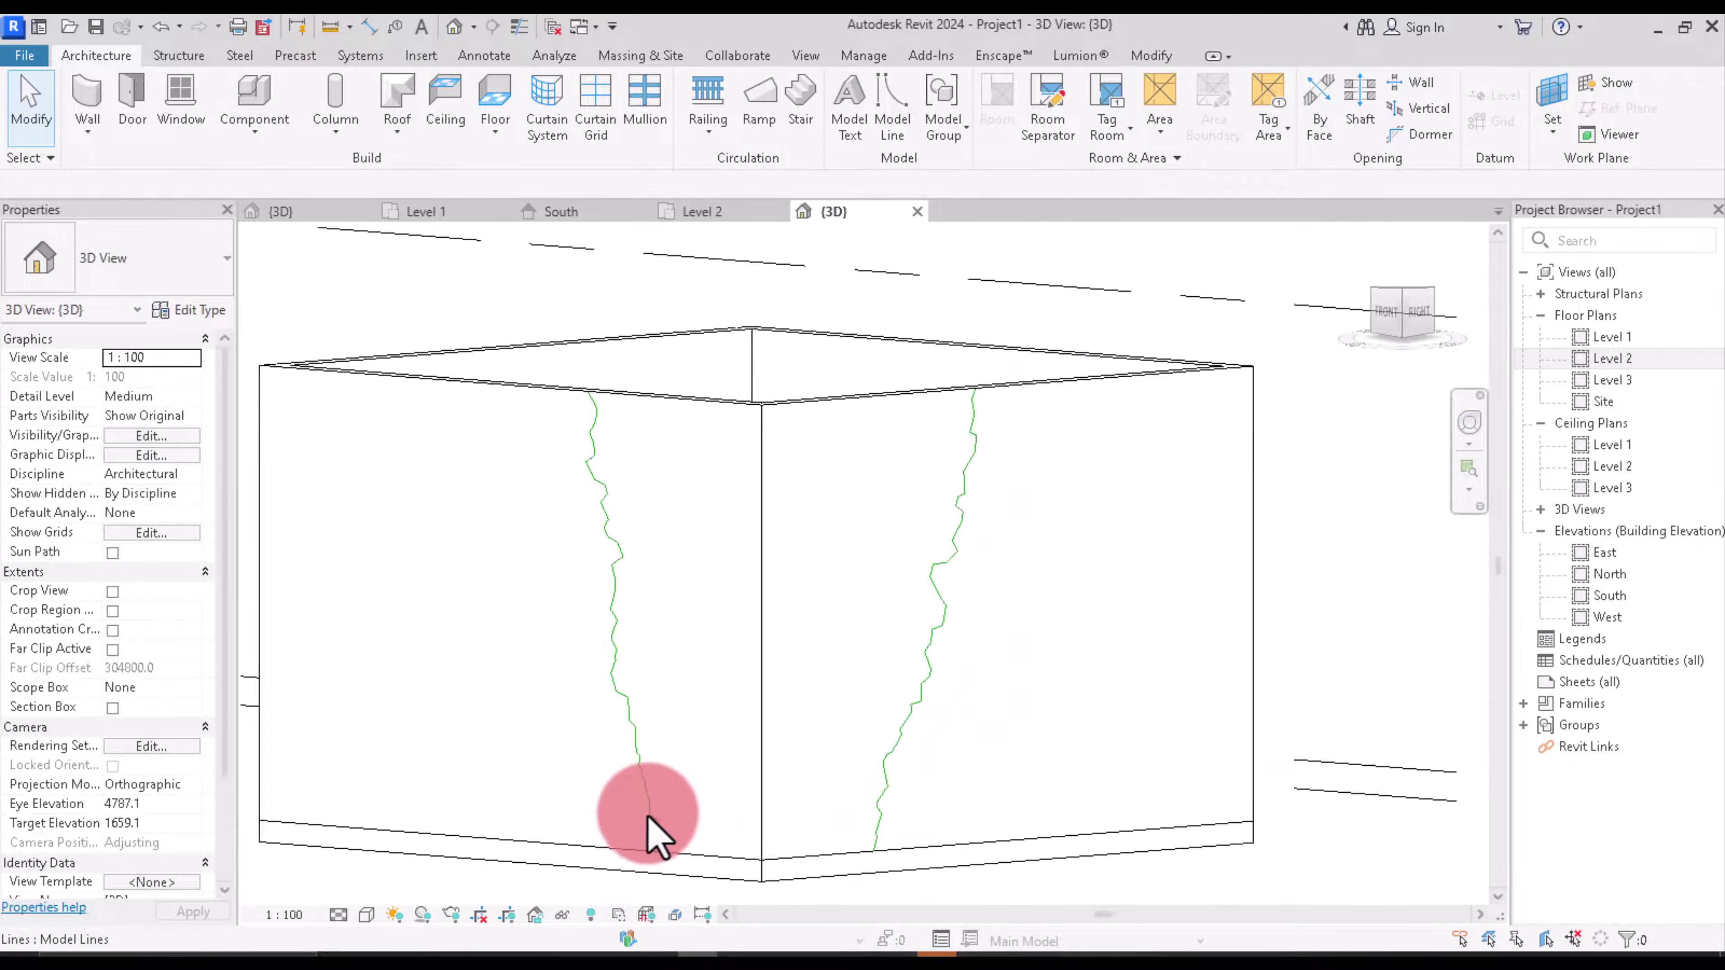
pyautogui.scroll(-1, 632, 655)
pyautogui.scroll(-1, 632, 663)
pyautogui.scroll(1, 781, 658)
pyautogui.scroll(1, 818, 651)
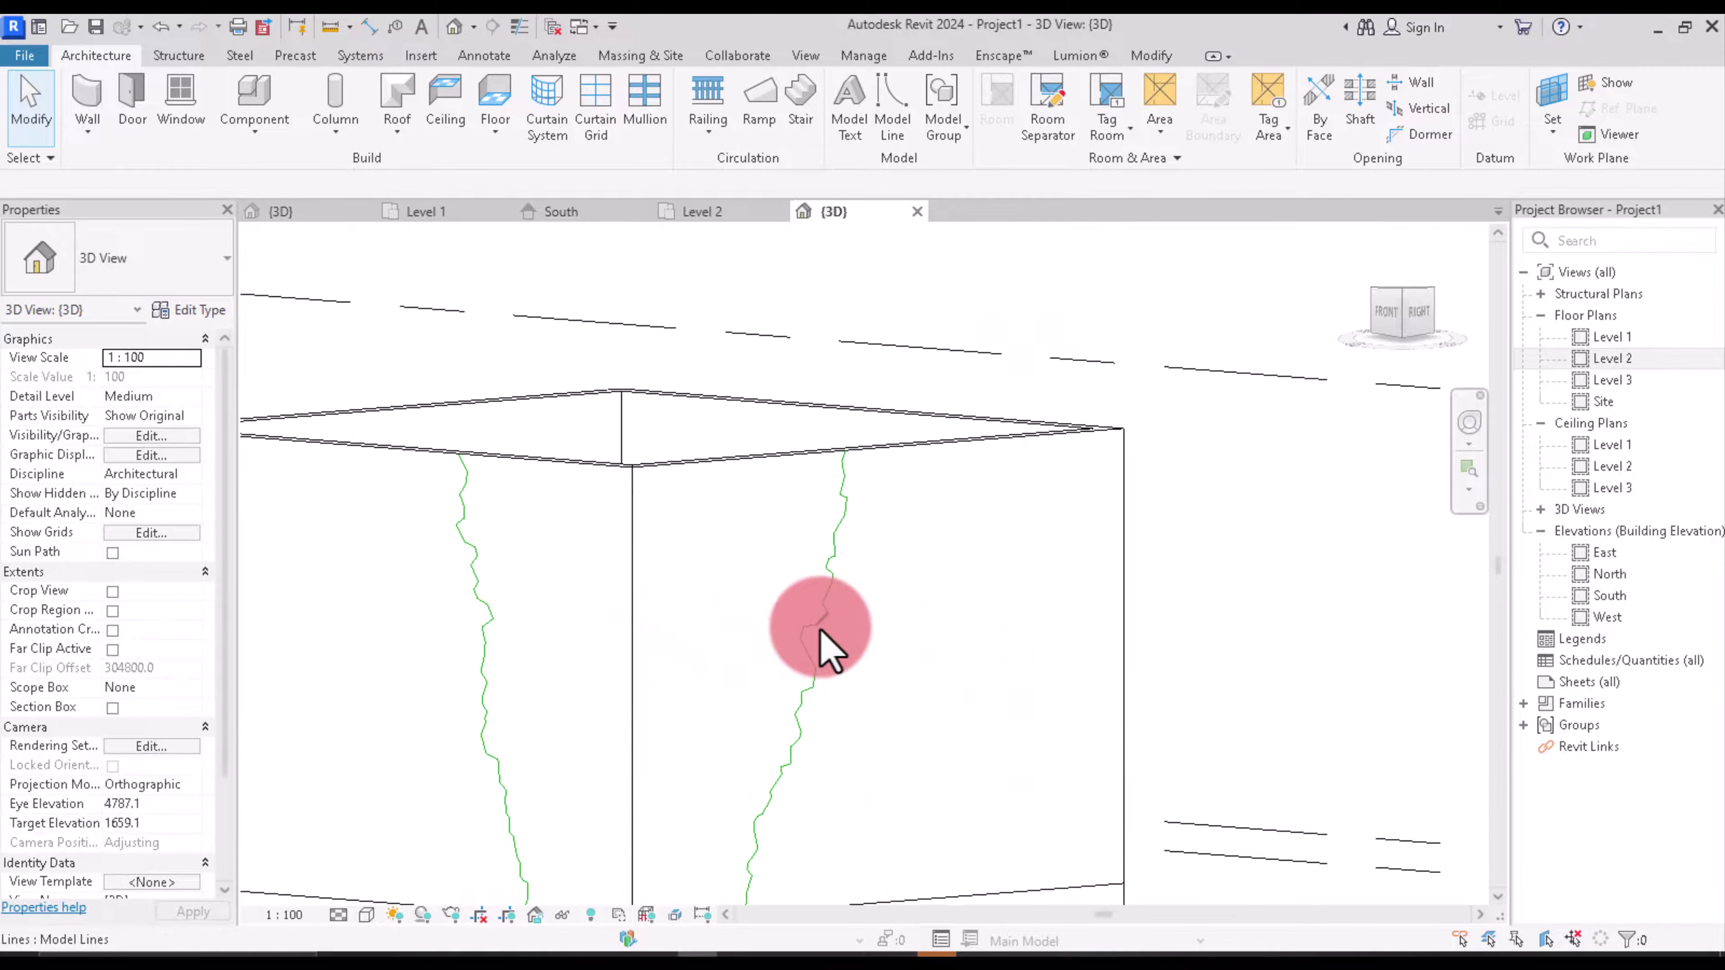
pyautogui.scroll(-2, 824, 652)
# Step: Orbit with the ViewCube and snap to the RIGHT view of the wall
pyautogui.moveTo(1365, 349); pyautogui.dragTo(1250, 326)
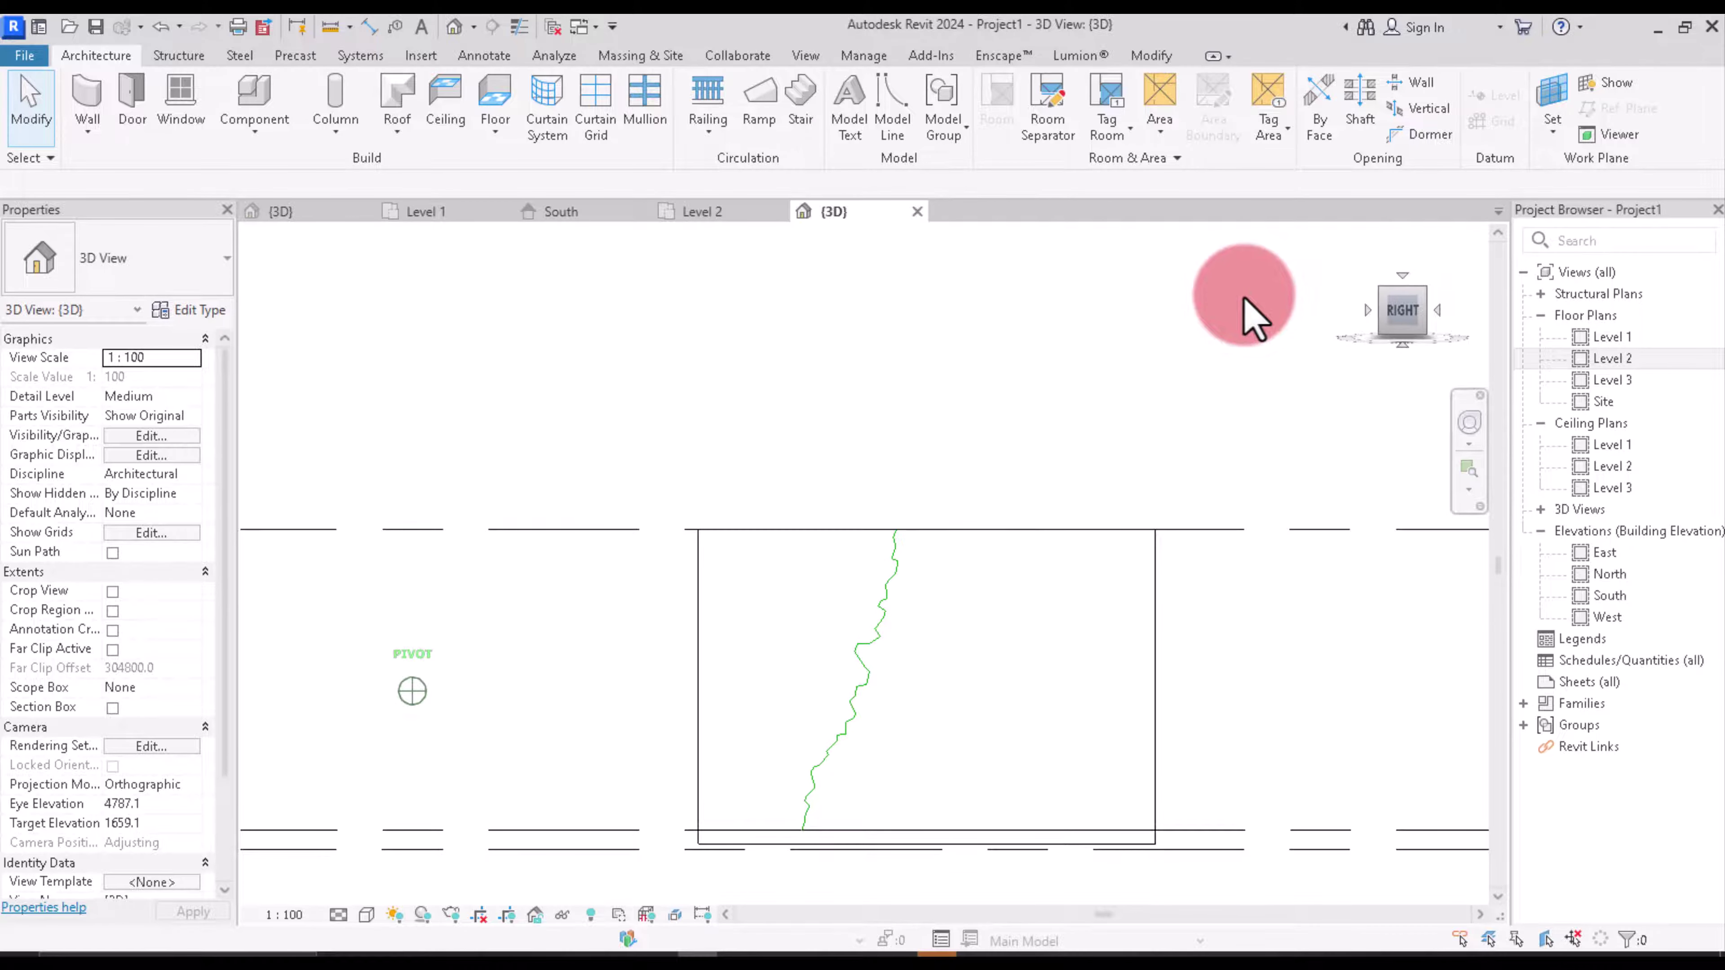
pyautogui.moveTo(1253, 319)
pyautogui.mouseDown()
pyautogui.moveTo(1386, 316)
pyautogui.moveTo(1424, 376)
pyautogui.moveTo(1233, 350)
pyautogui.mouseUp()
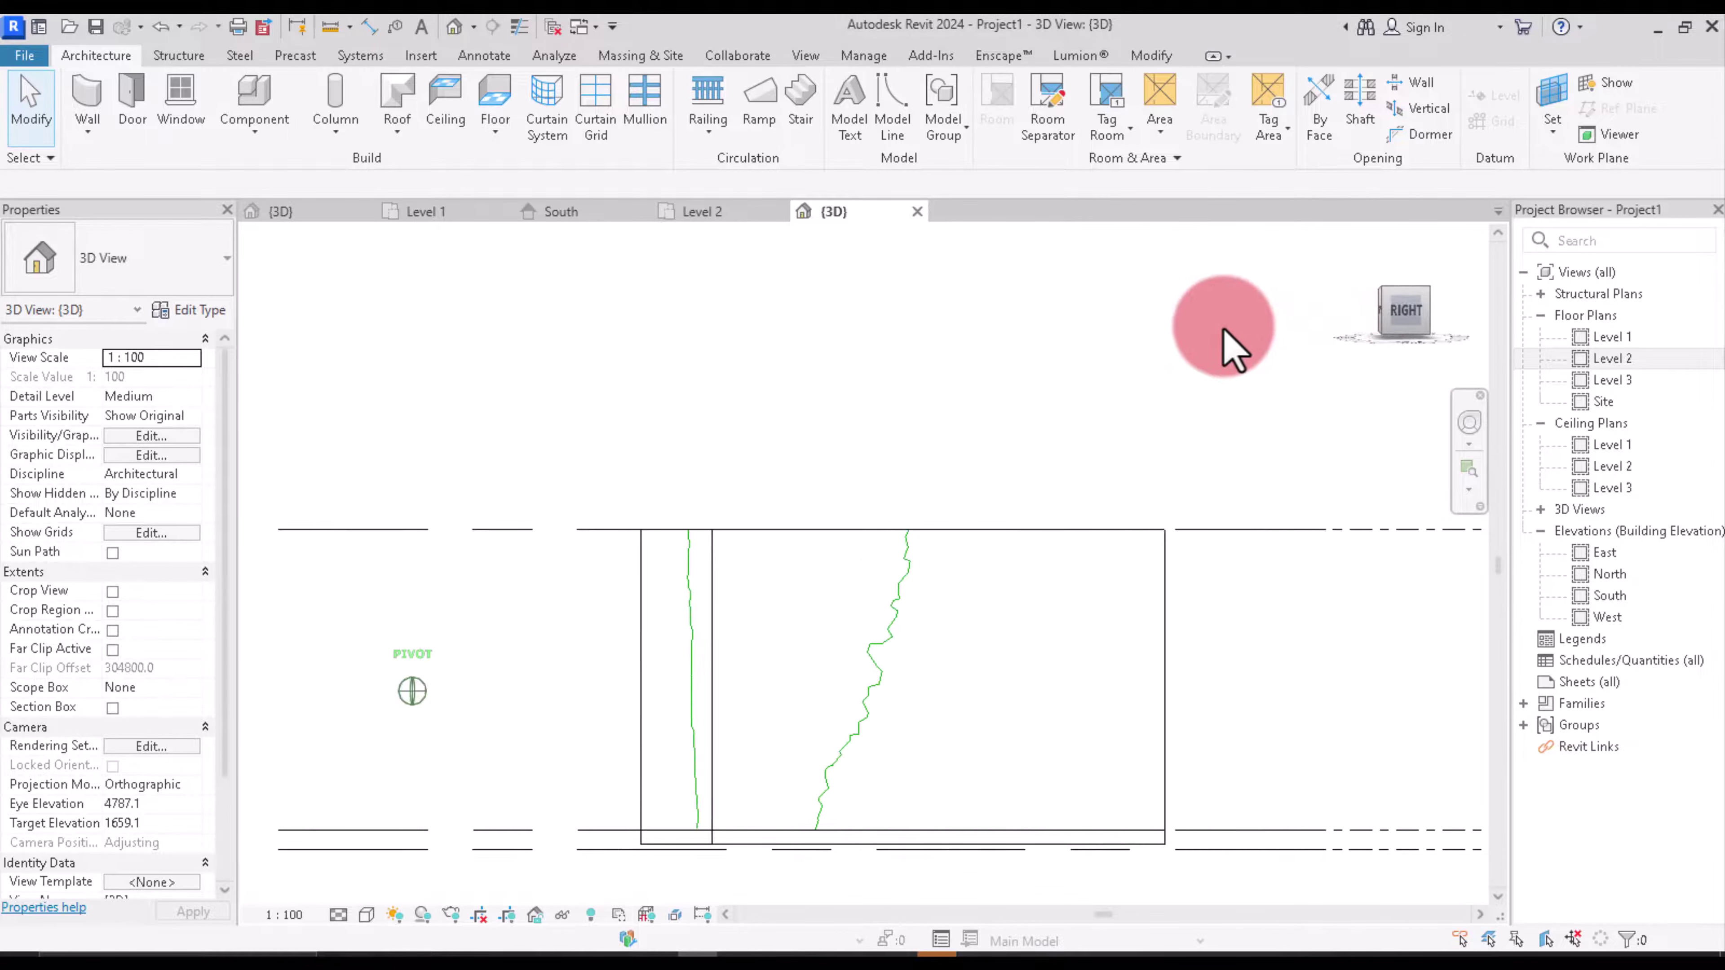
pyautogui.click(1419, 309)
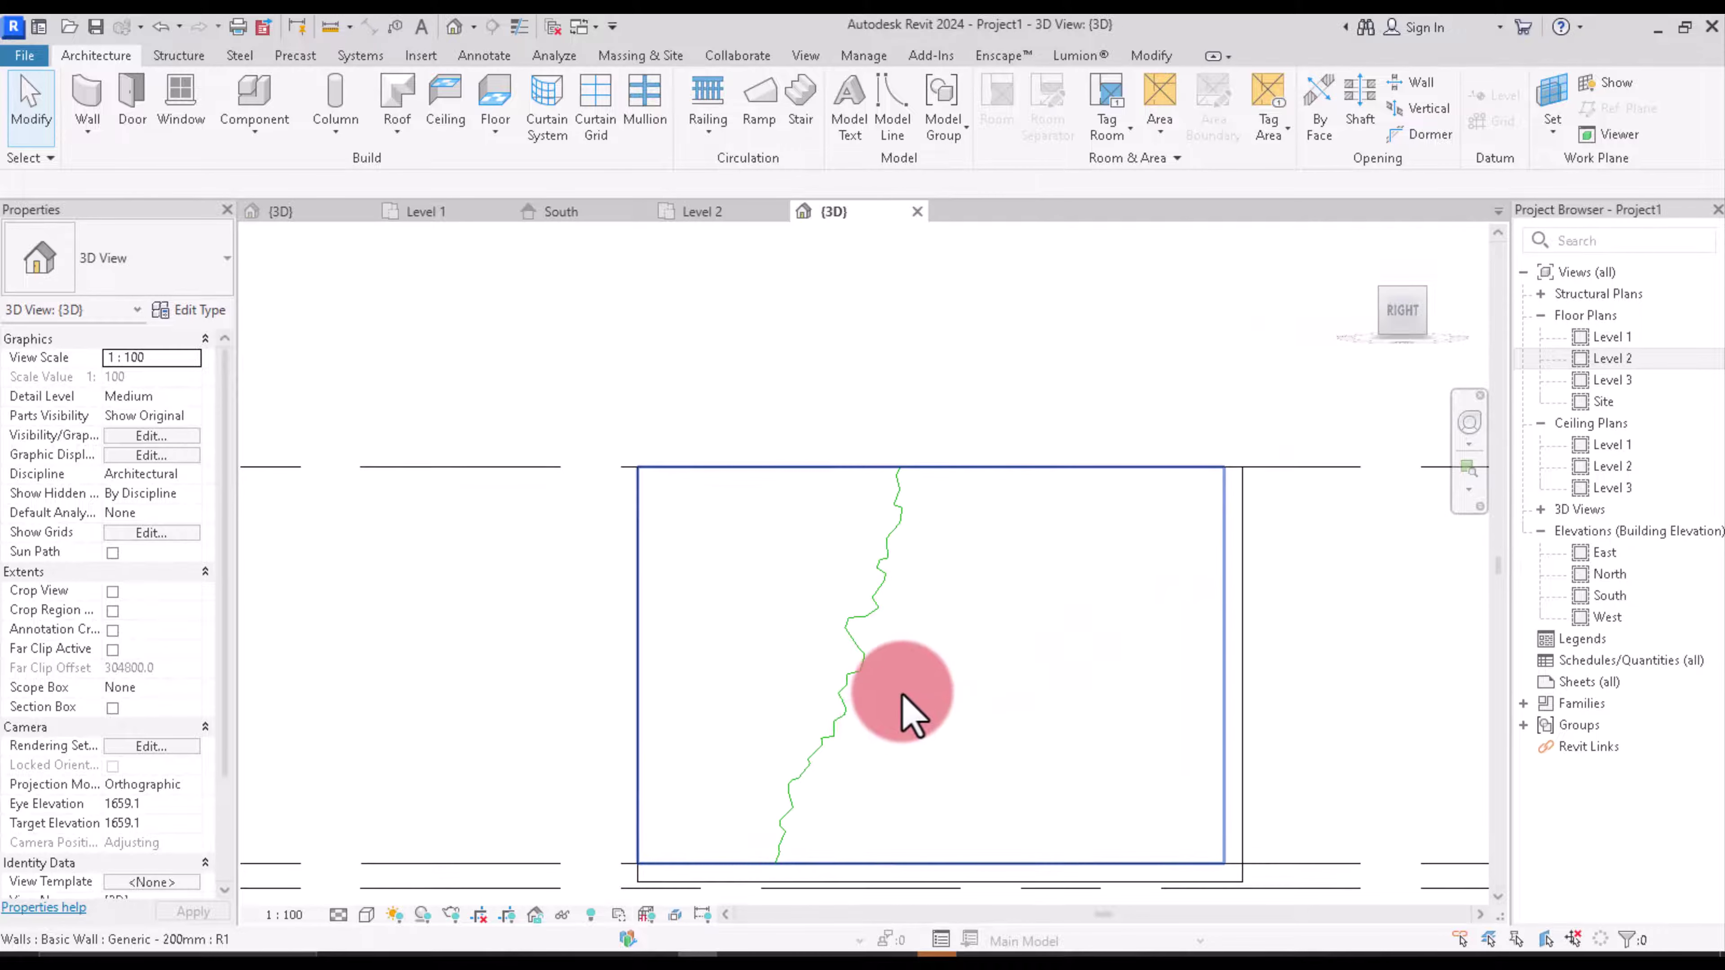
pyautogui.scroll(1, 904, 717)
# Step: Select the right wall, enter Edit Profile, and pick the jagged crack line
pyautogui.click(1008, 384)
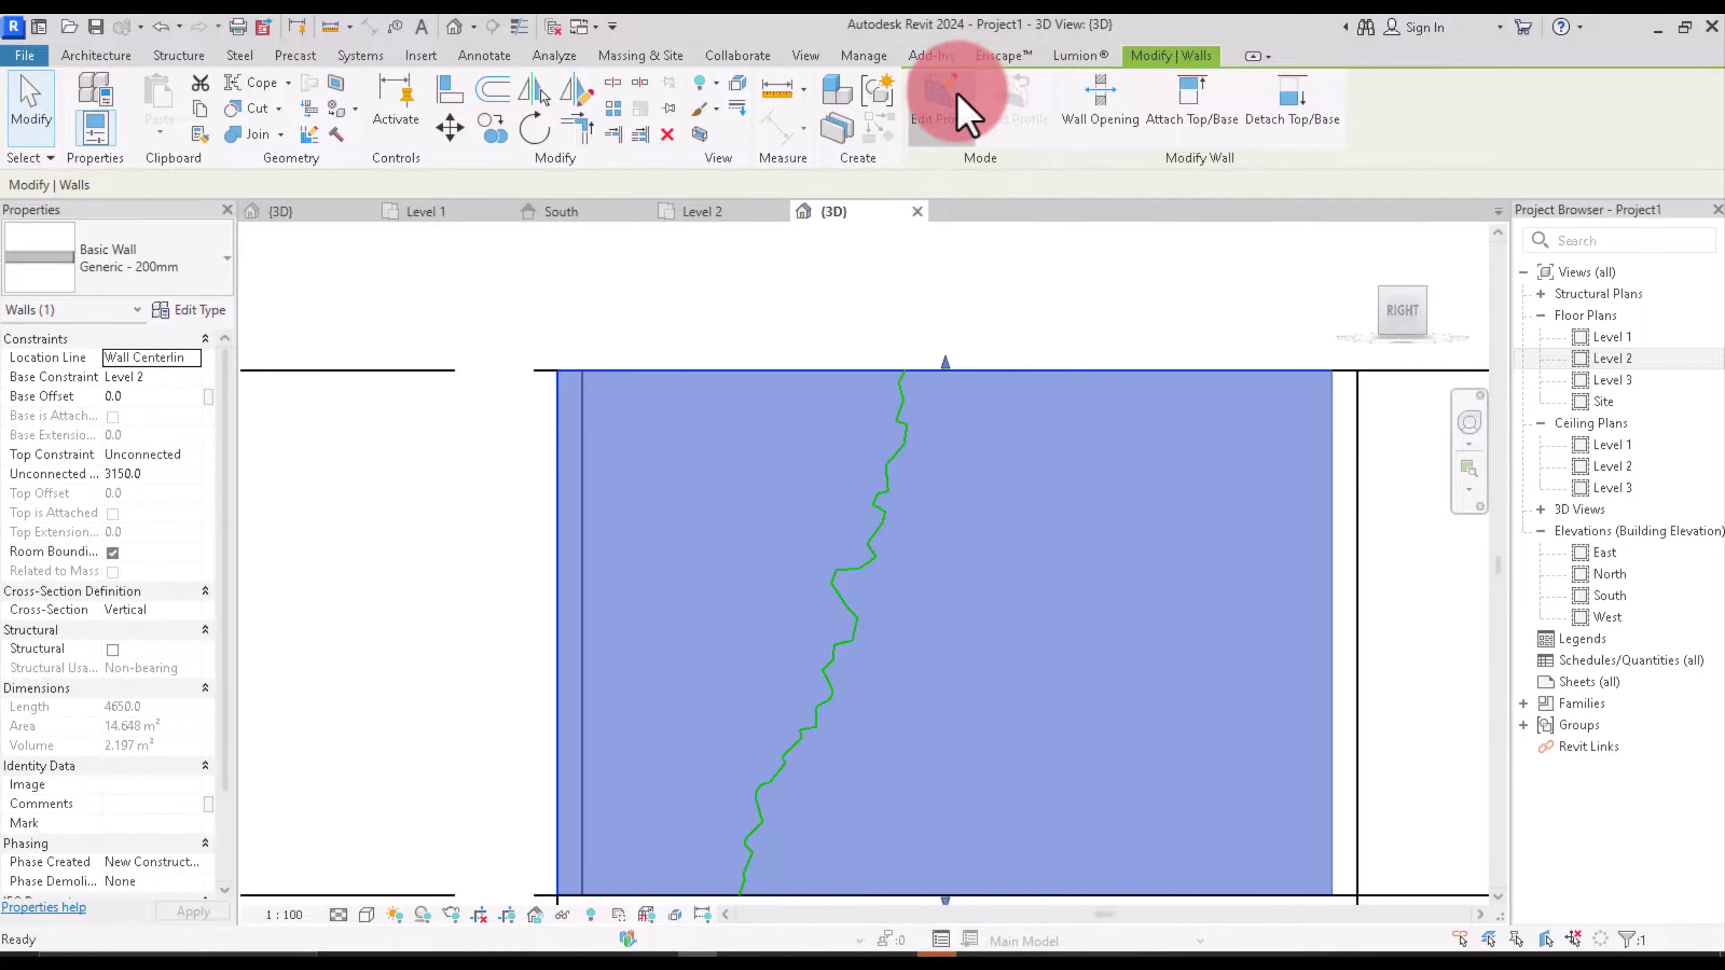
pyautogui.click(965, 112)
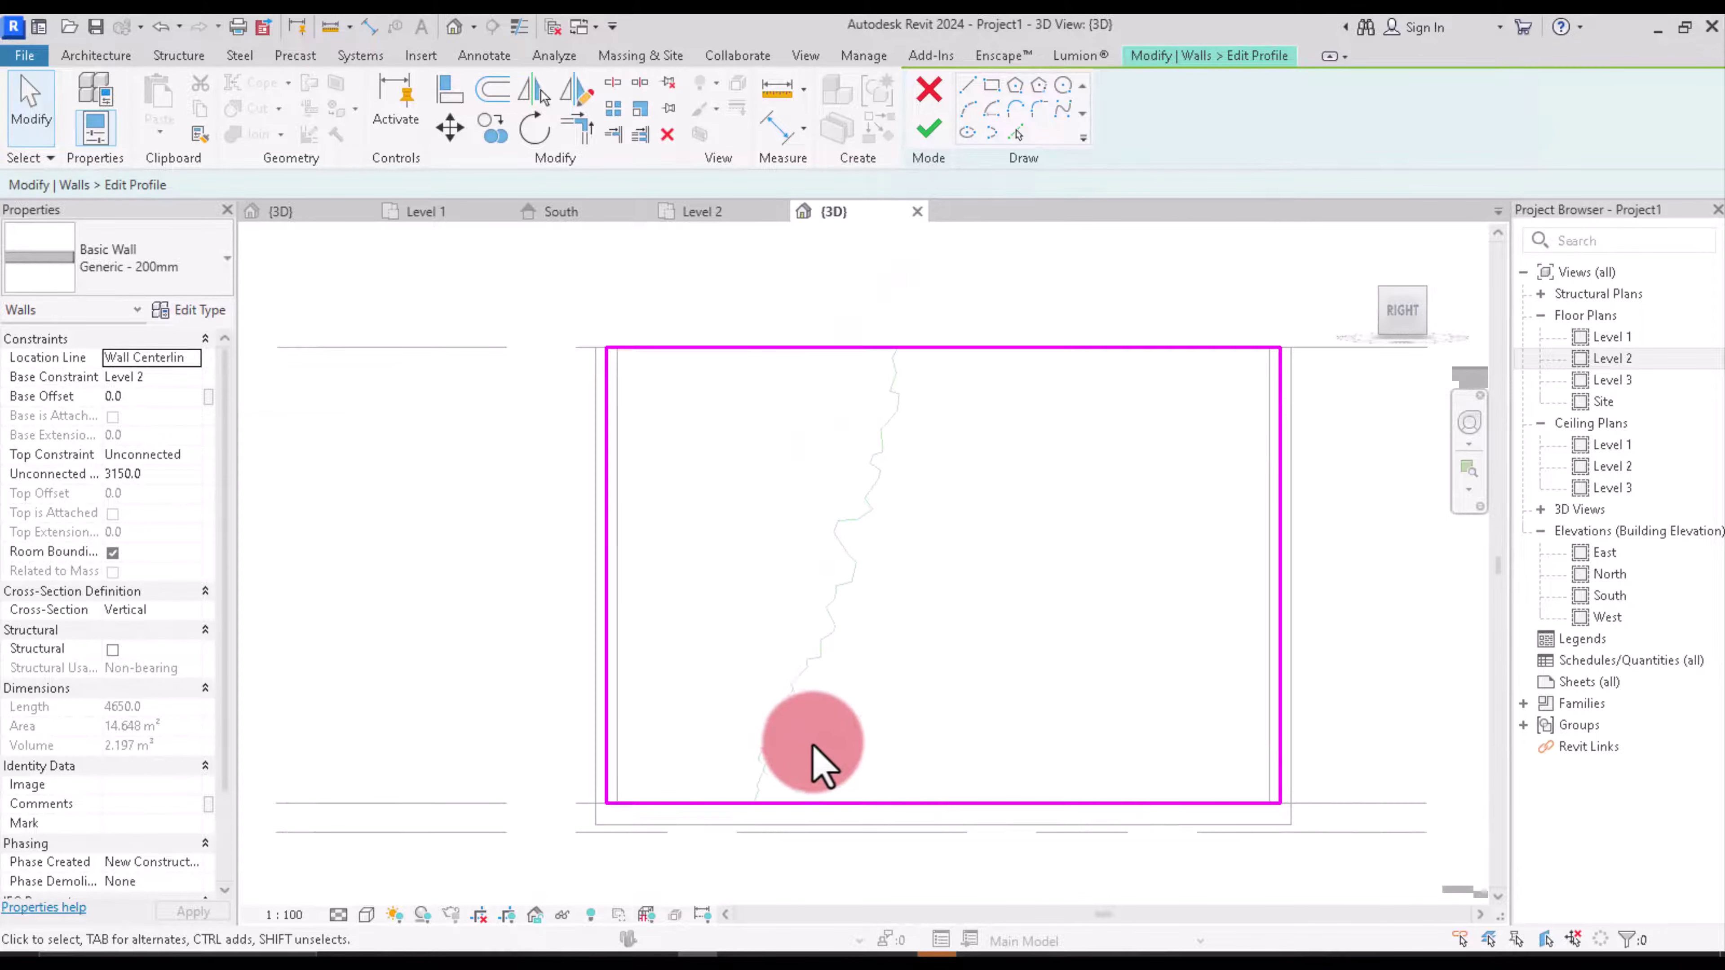
pyautogui.scroll(1, 821, 767)
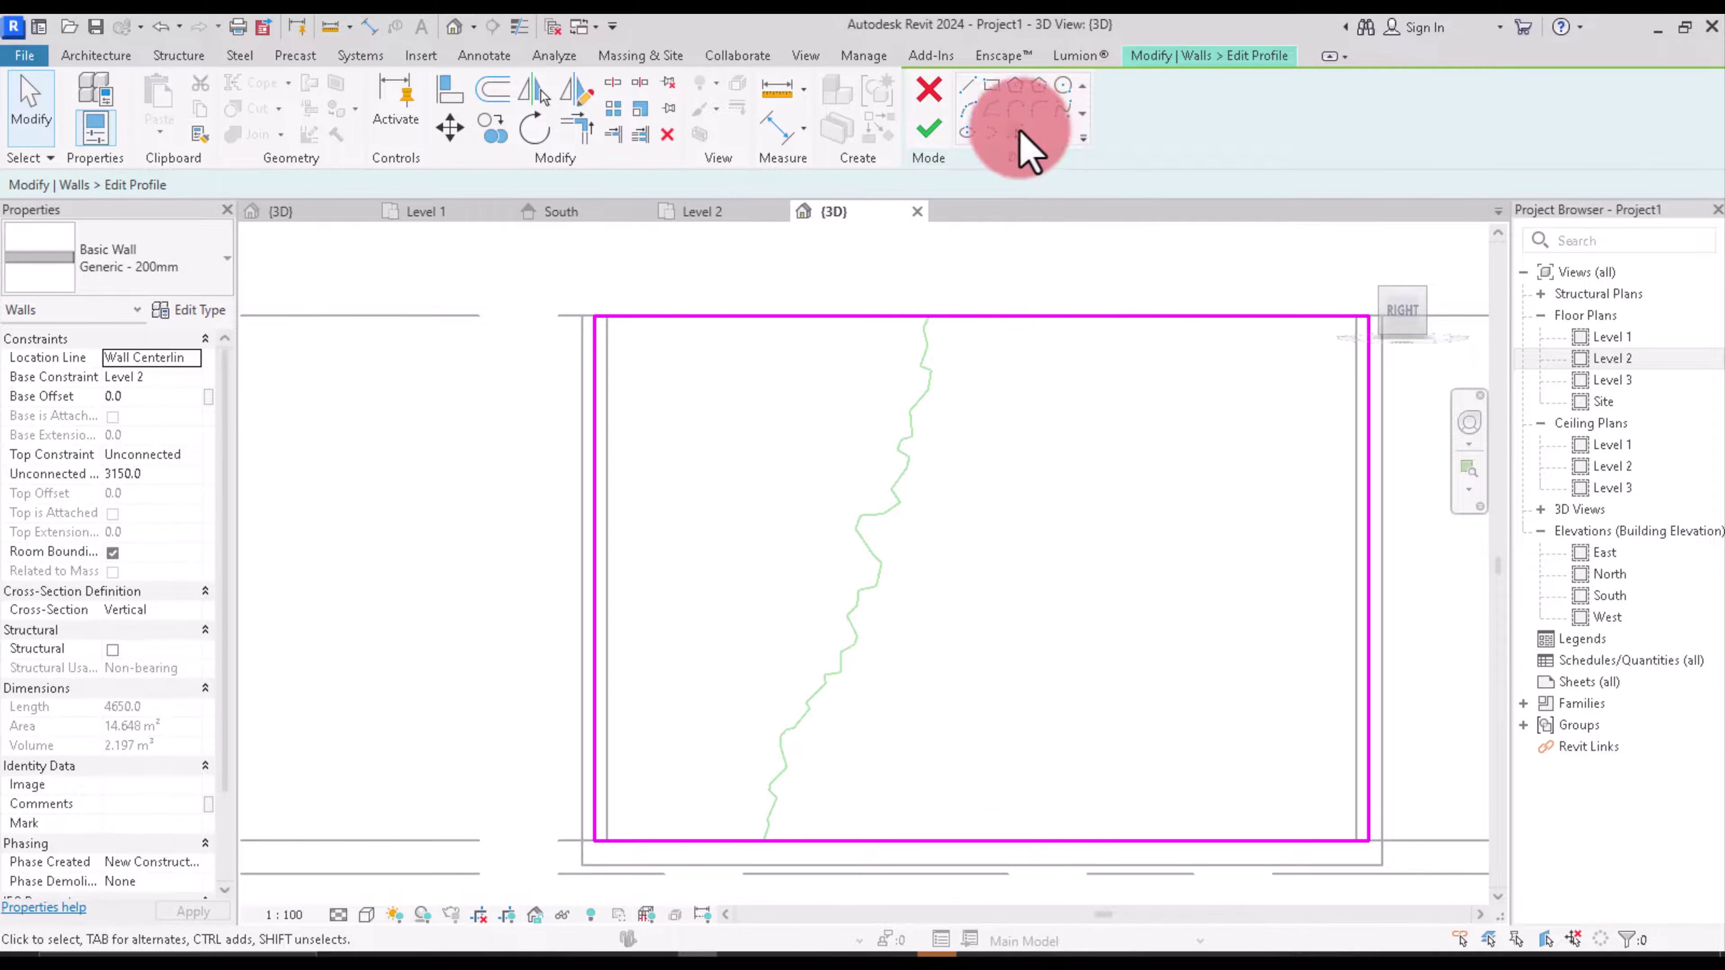
pyautogui.click(1016, 134)
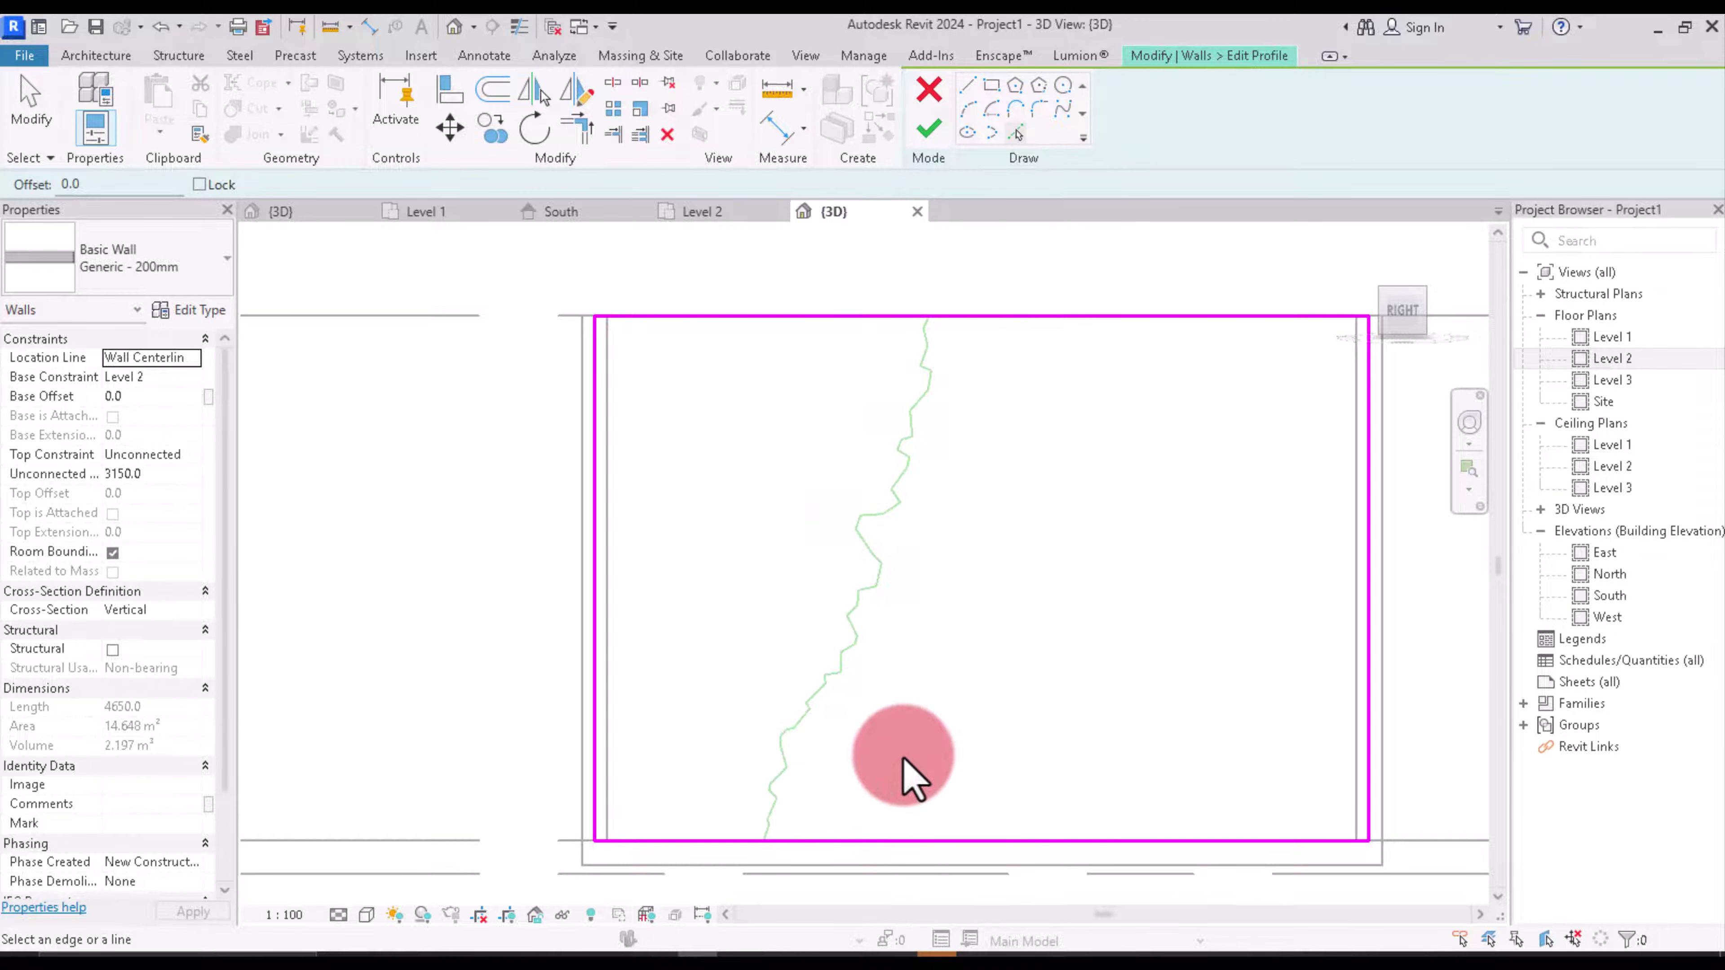
pyautogui.scroll(2, 750, 852)
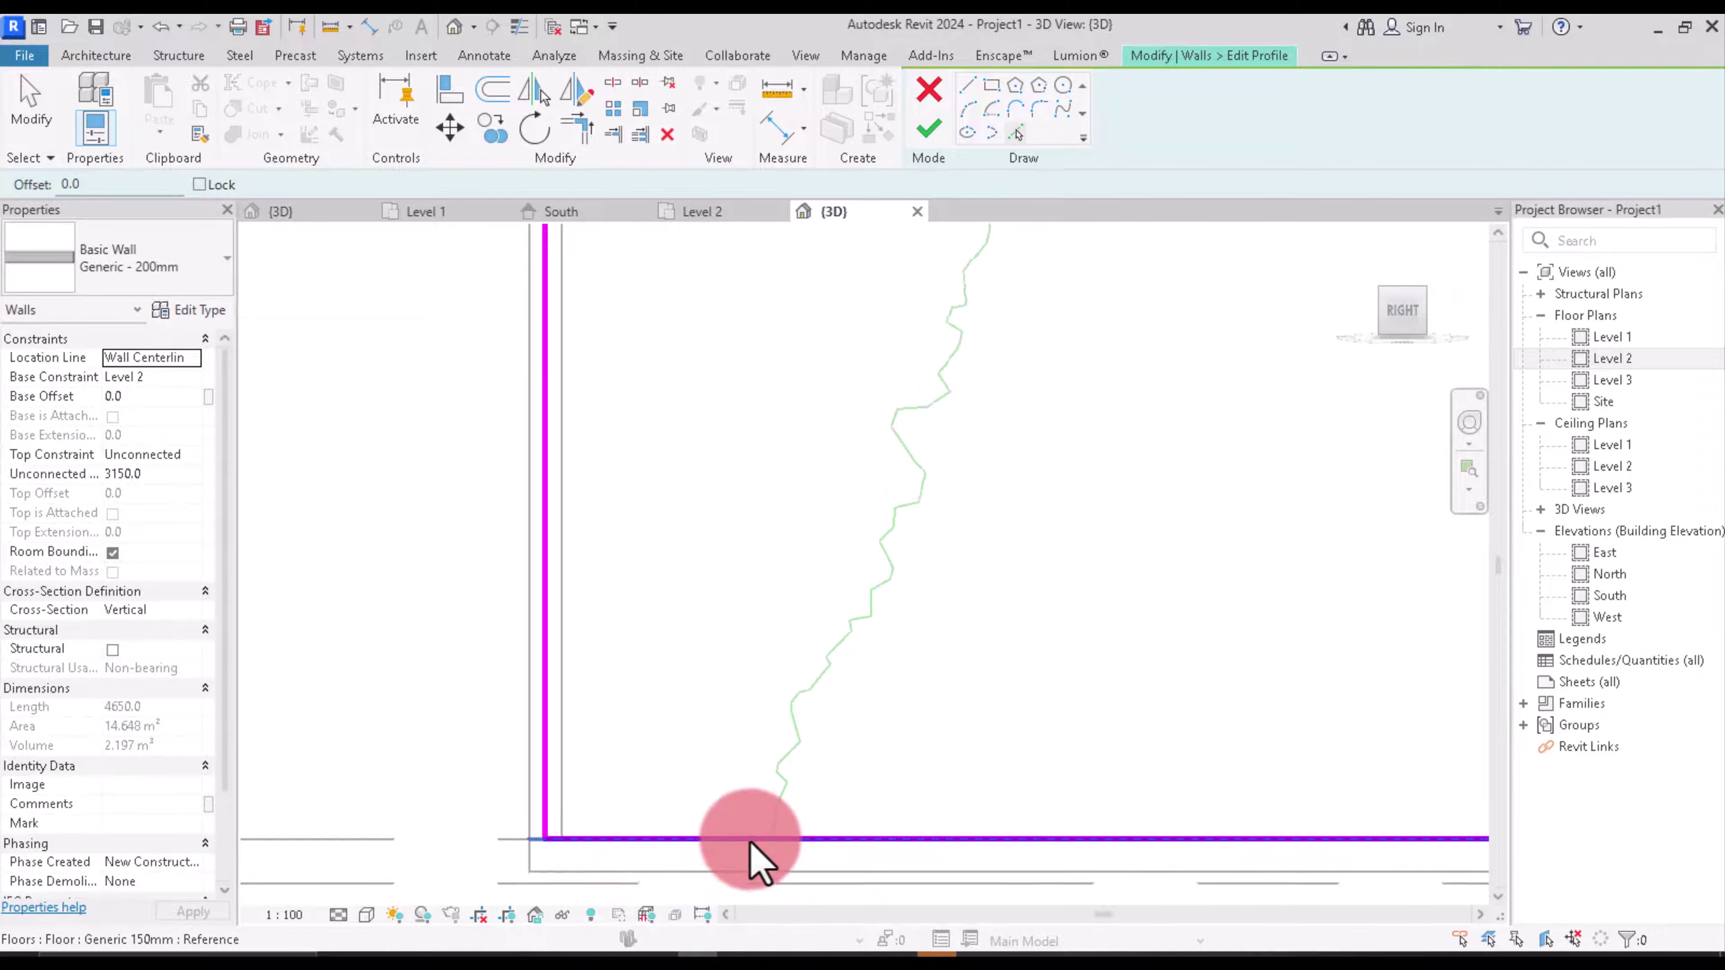
pyautogui.scroll(2, 774, 846)
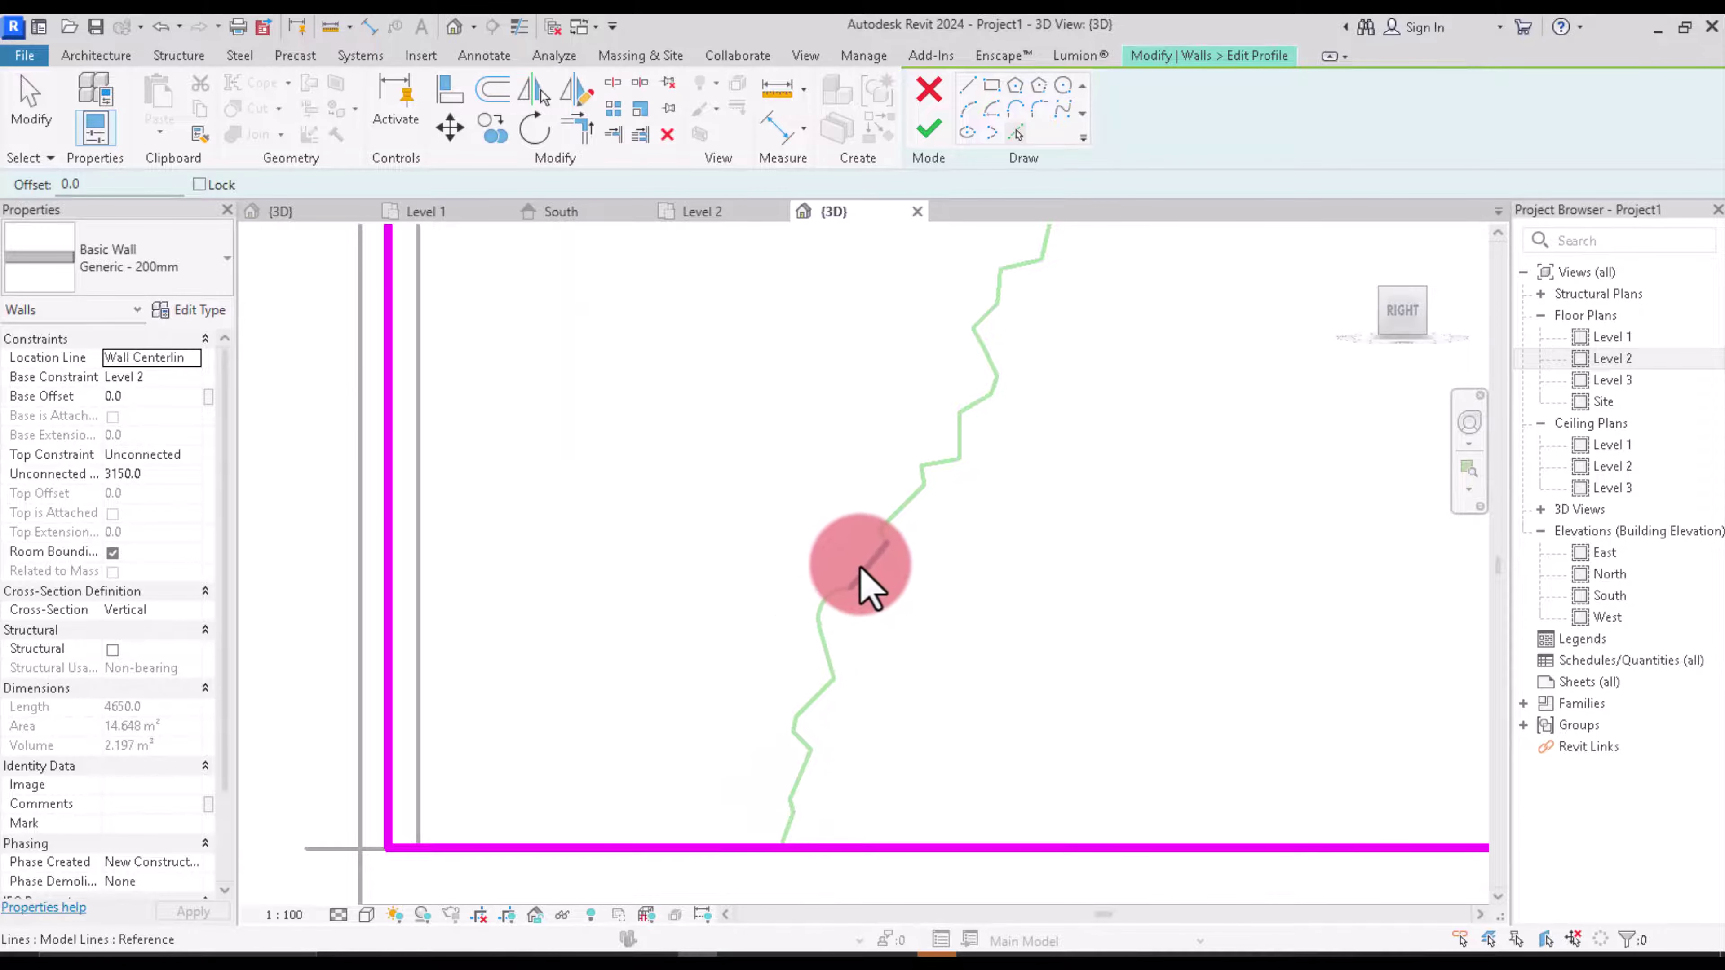
pyautogui.scroll(-2, 1019, 407)
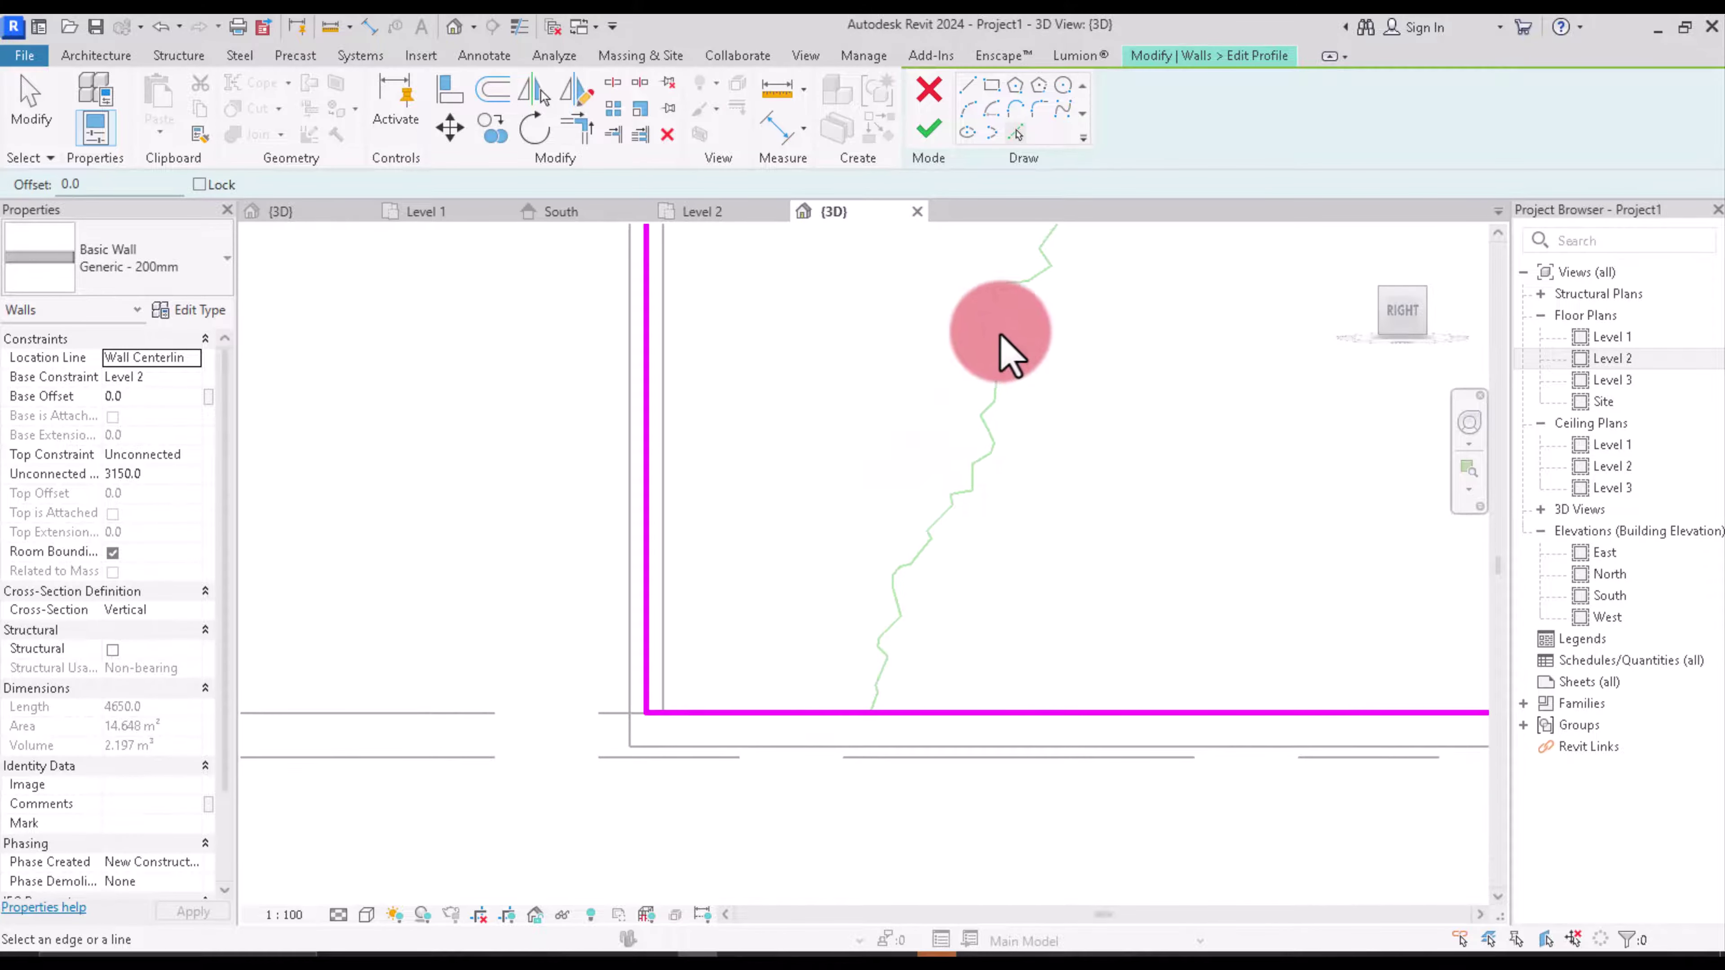
pyautogui.scroll(4, 1015, 363)
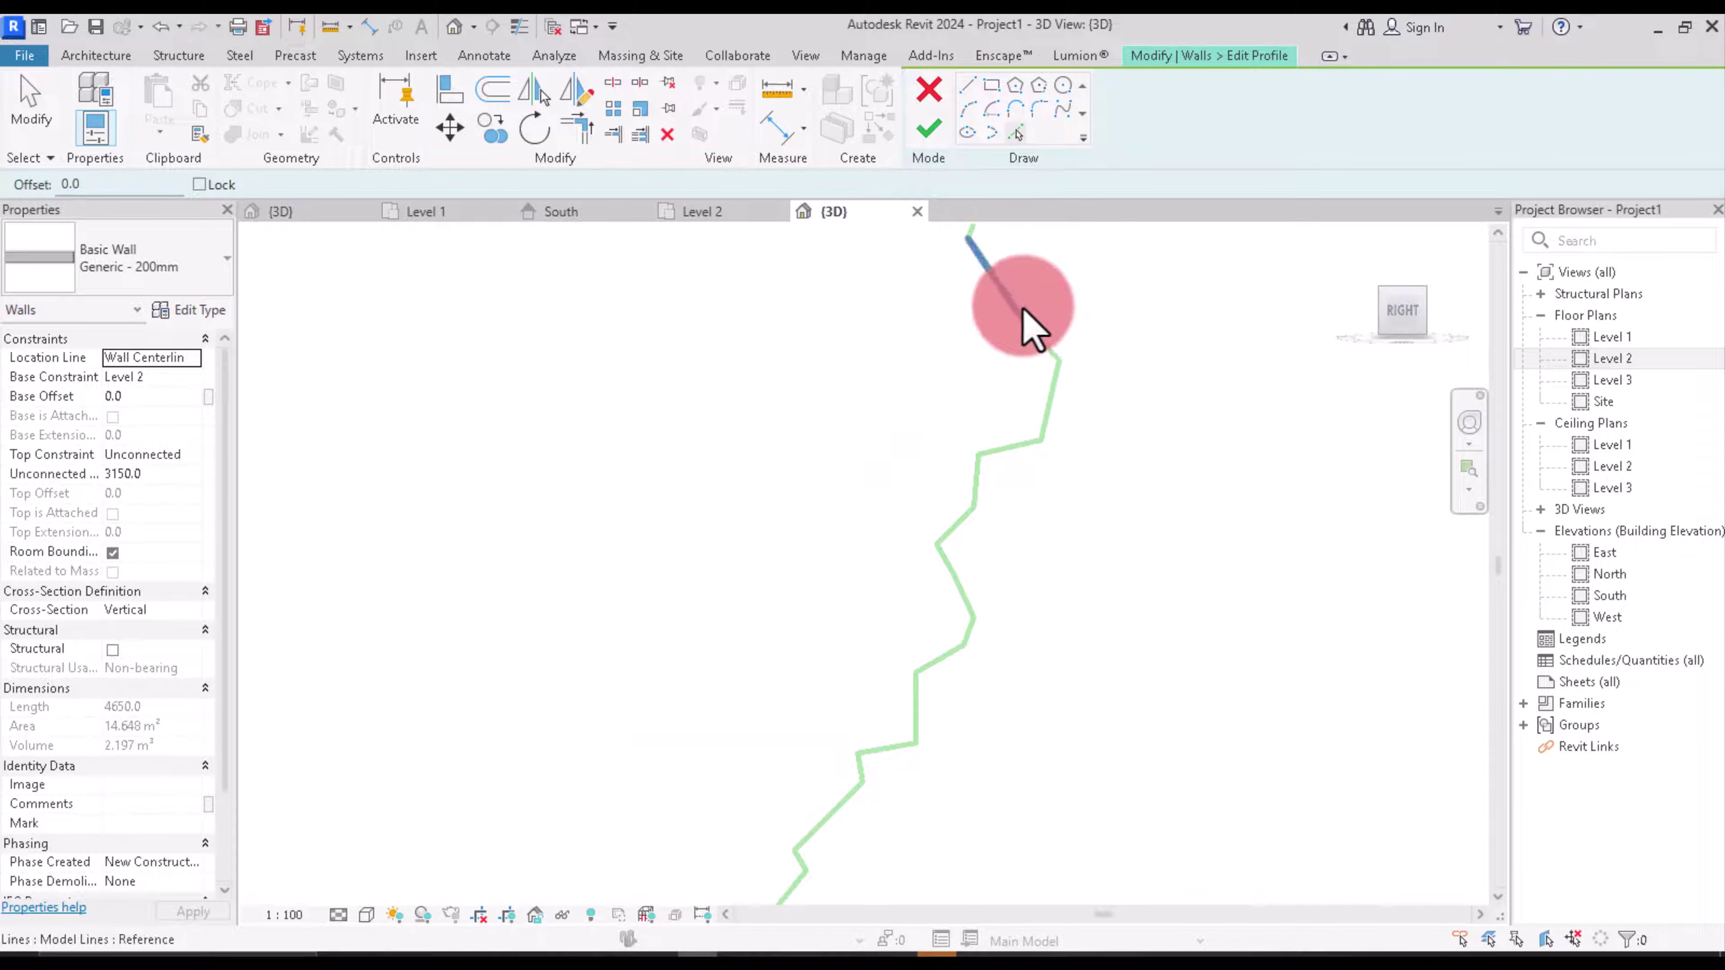
pyautogui.scroll(-4, 790, 289)
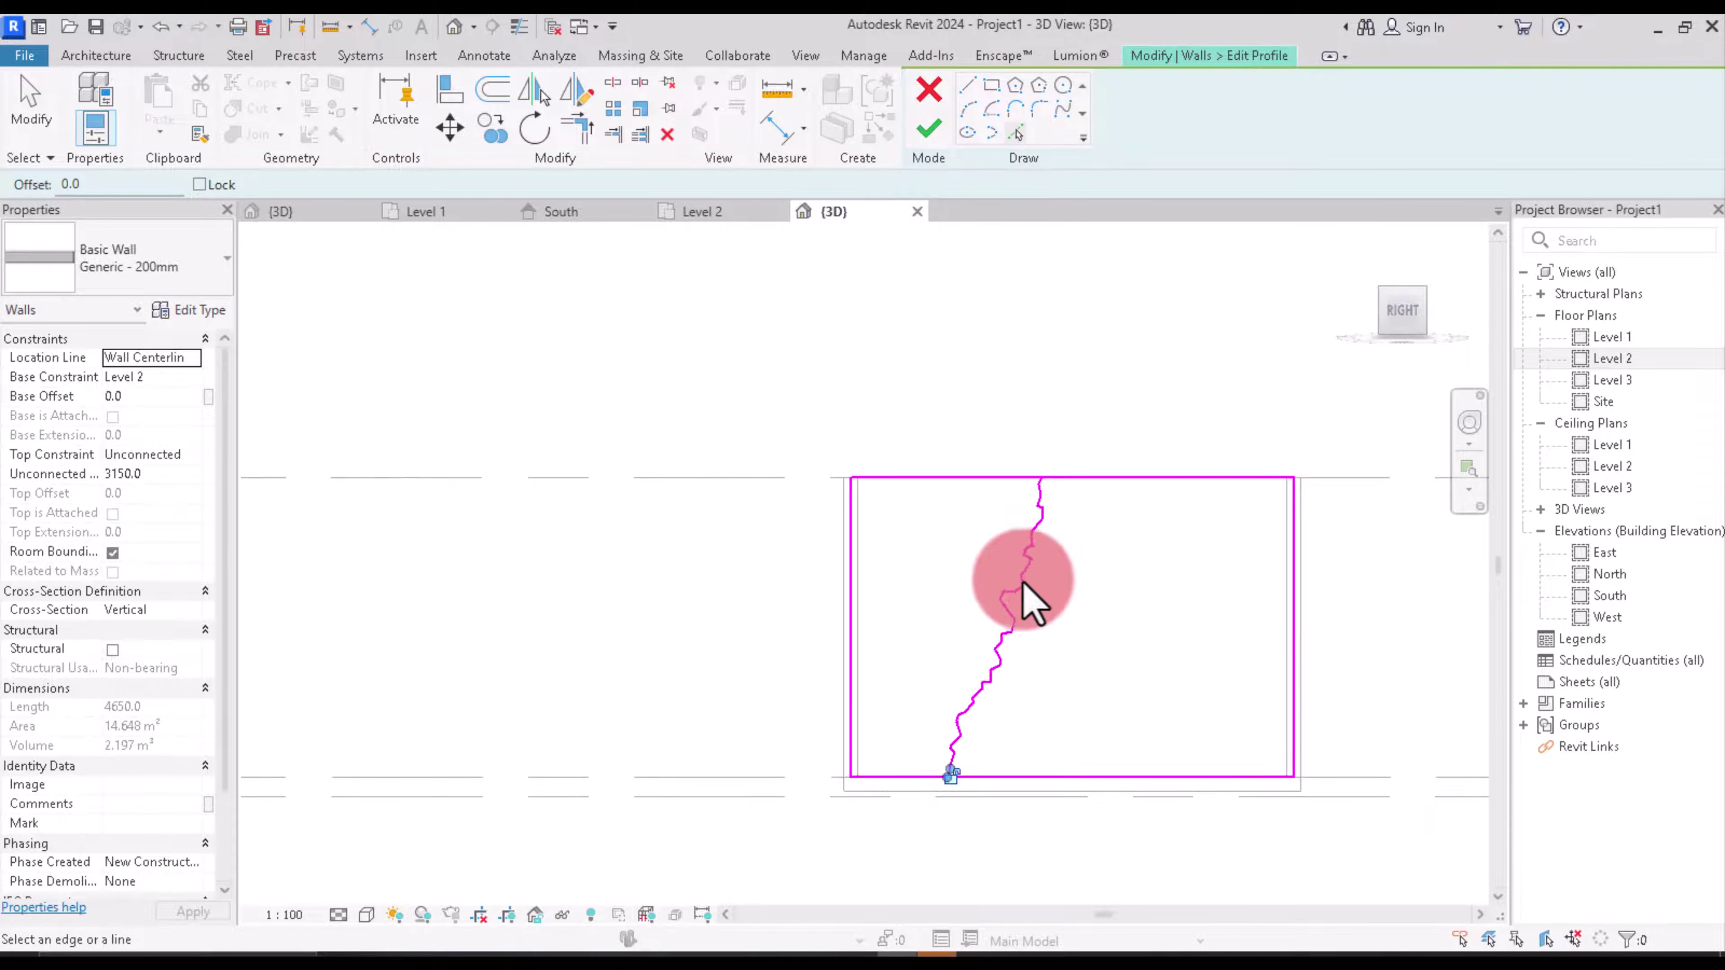
pyautogui.scroll(2, 964, 713)
pyautogui.scroll(2, 909, 798)
pyautogui.scroll(2, 943, 763)
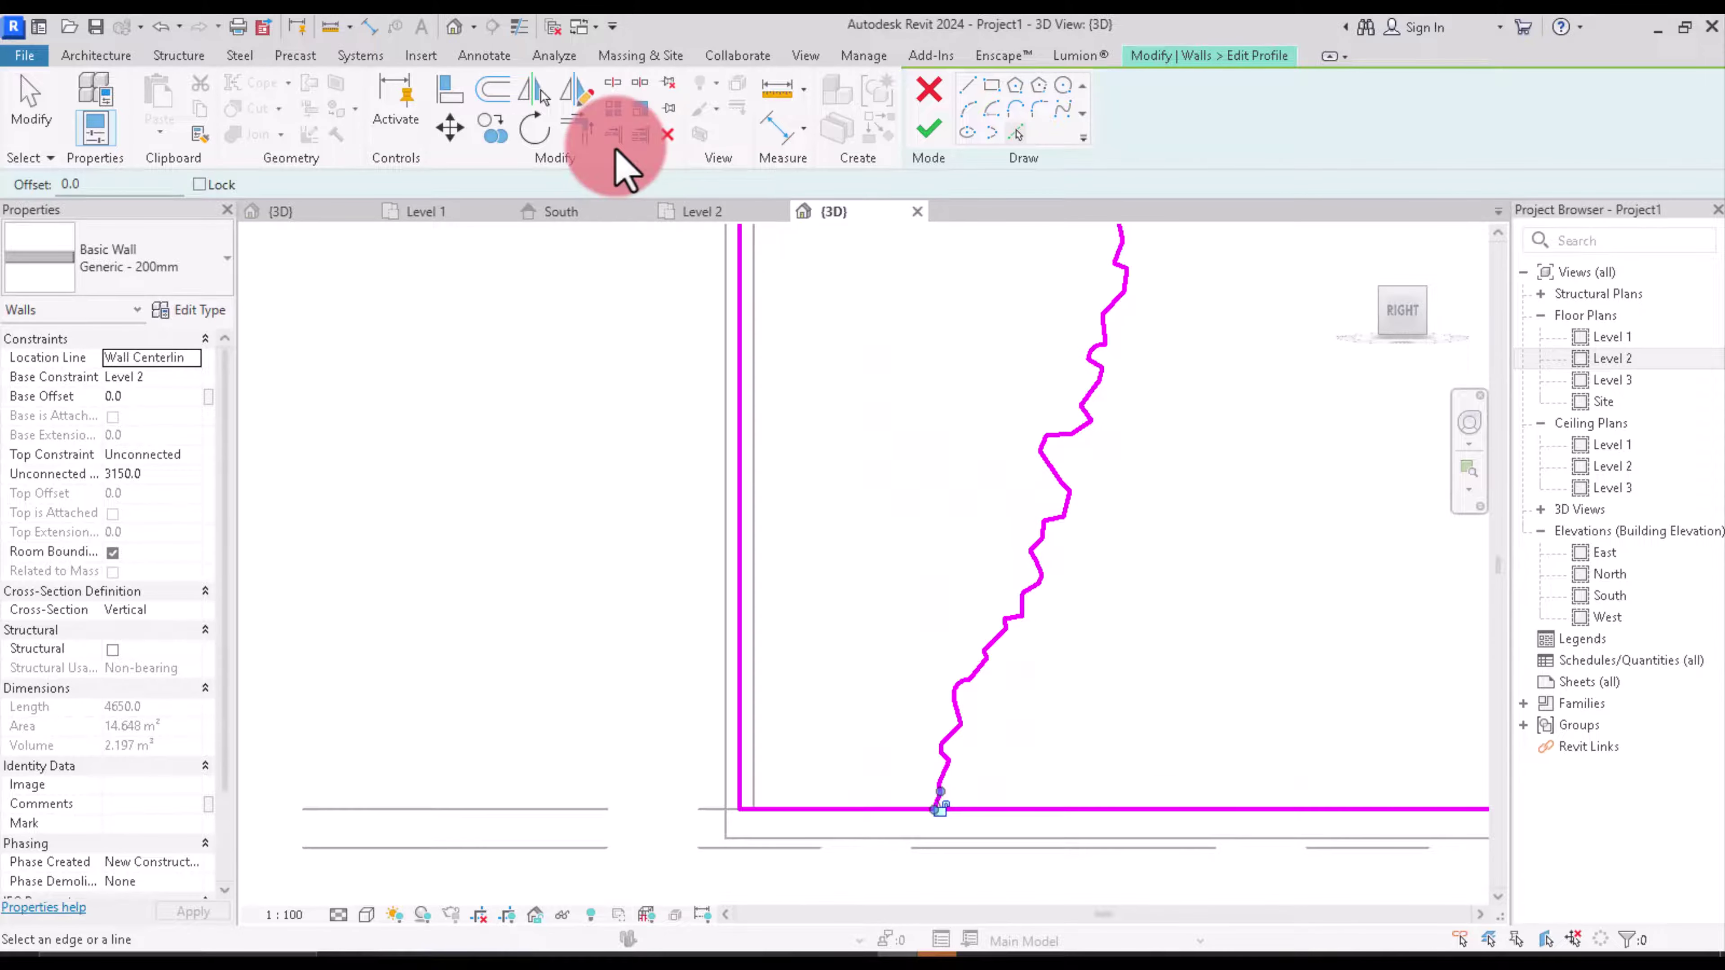
# Step: Trim/Extend to Corner the jagged line with the profile's bottom and top edges
pyautogui.click(581, 129)
pyautogui.scroll(-3, 770, 288)
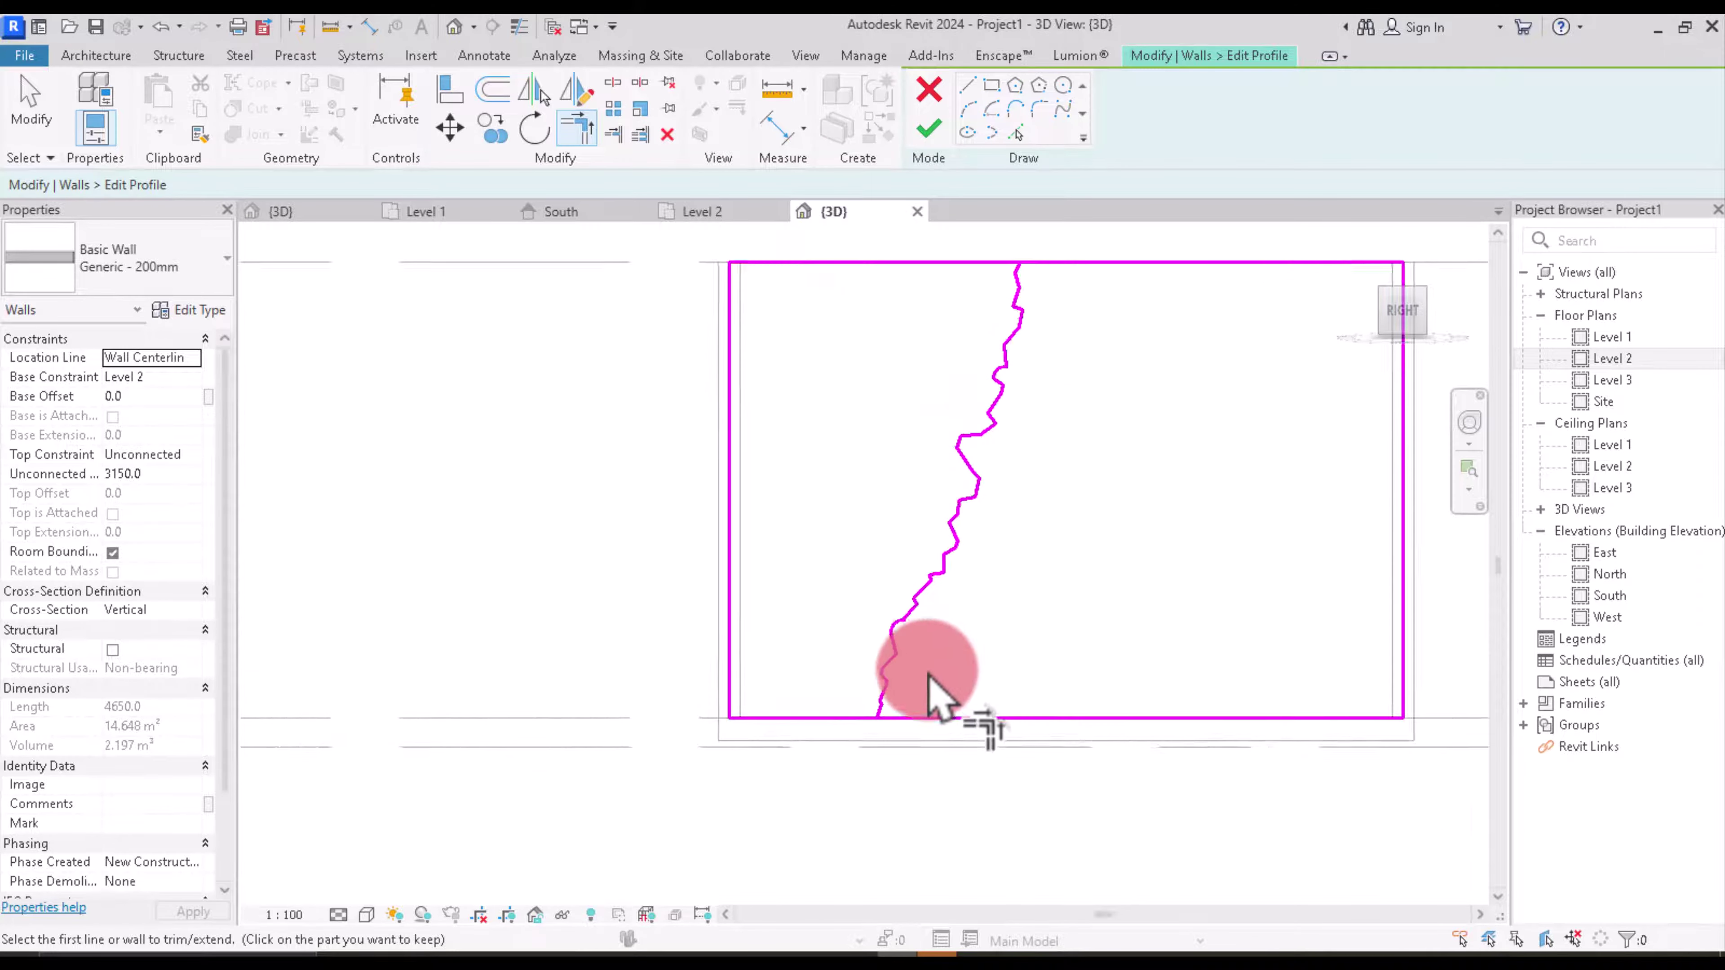
pyautogui.scroll(-1, 929, 673)
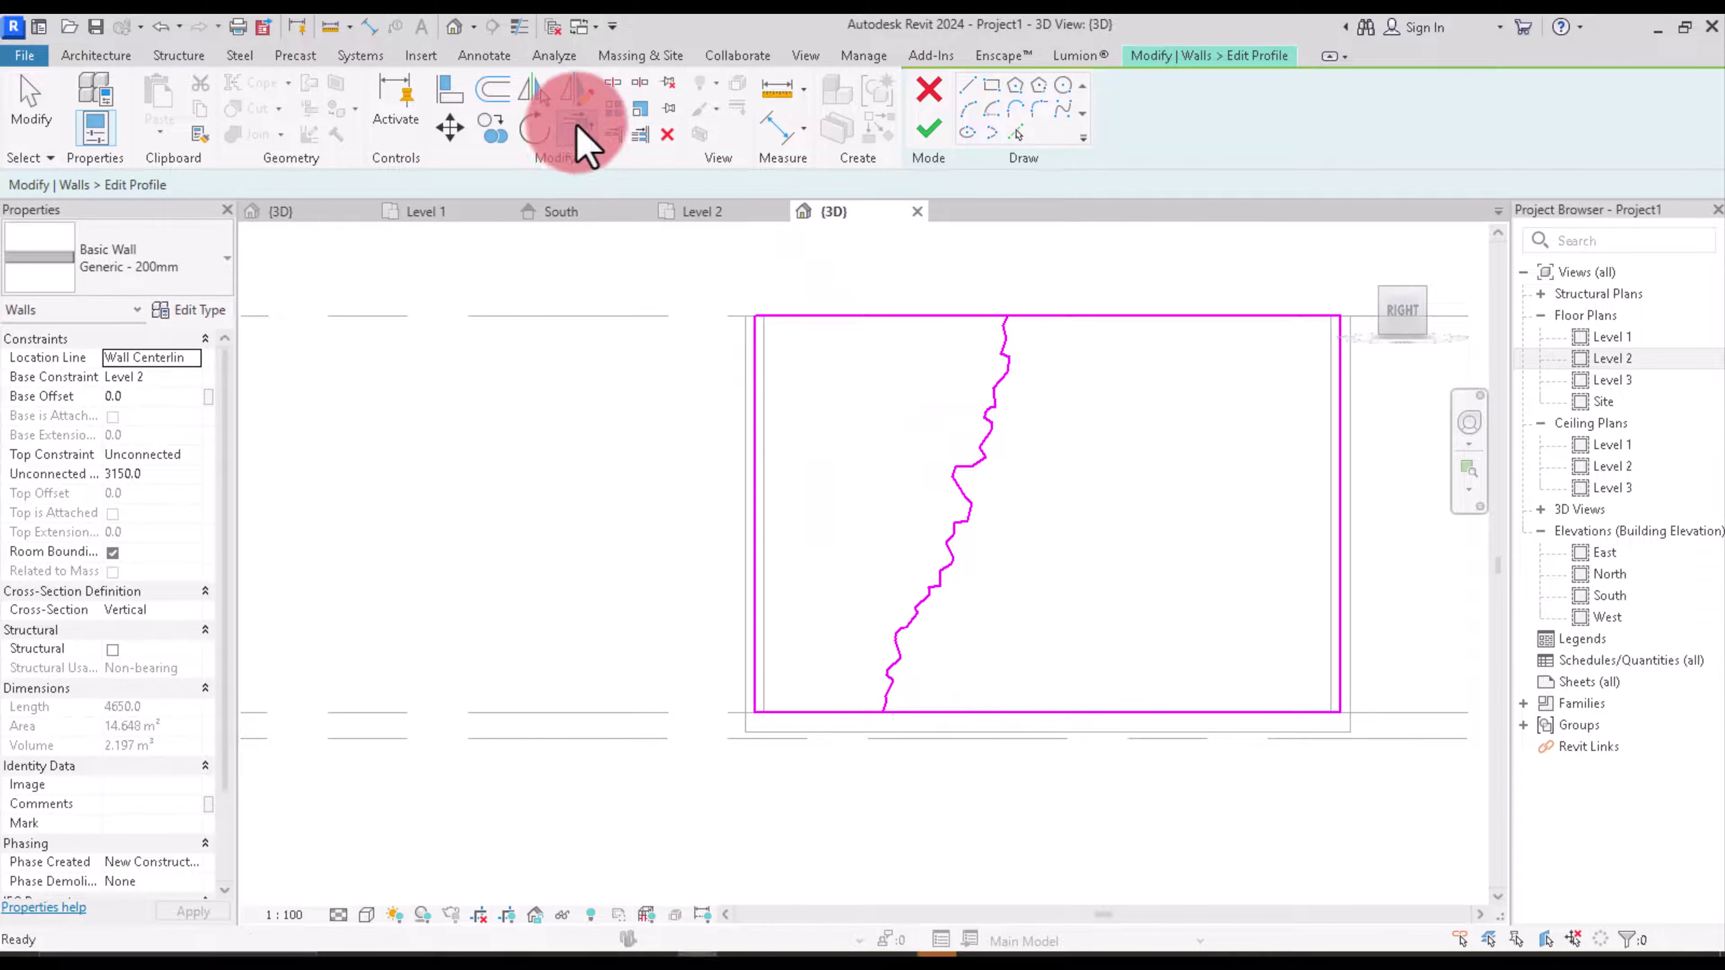
pyautogui.scroll(2, 924, 700)
pyautogui.scroll(2, 876, 734)
pyautogui.scroll(3, 835, 713)
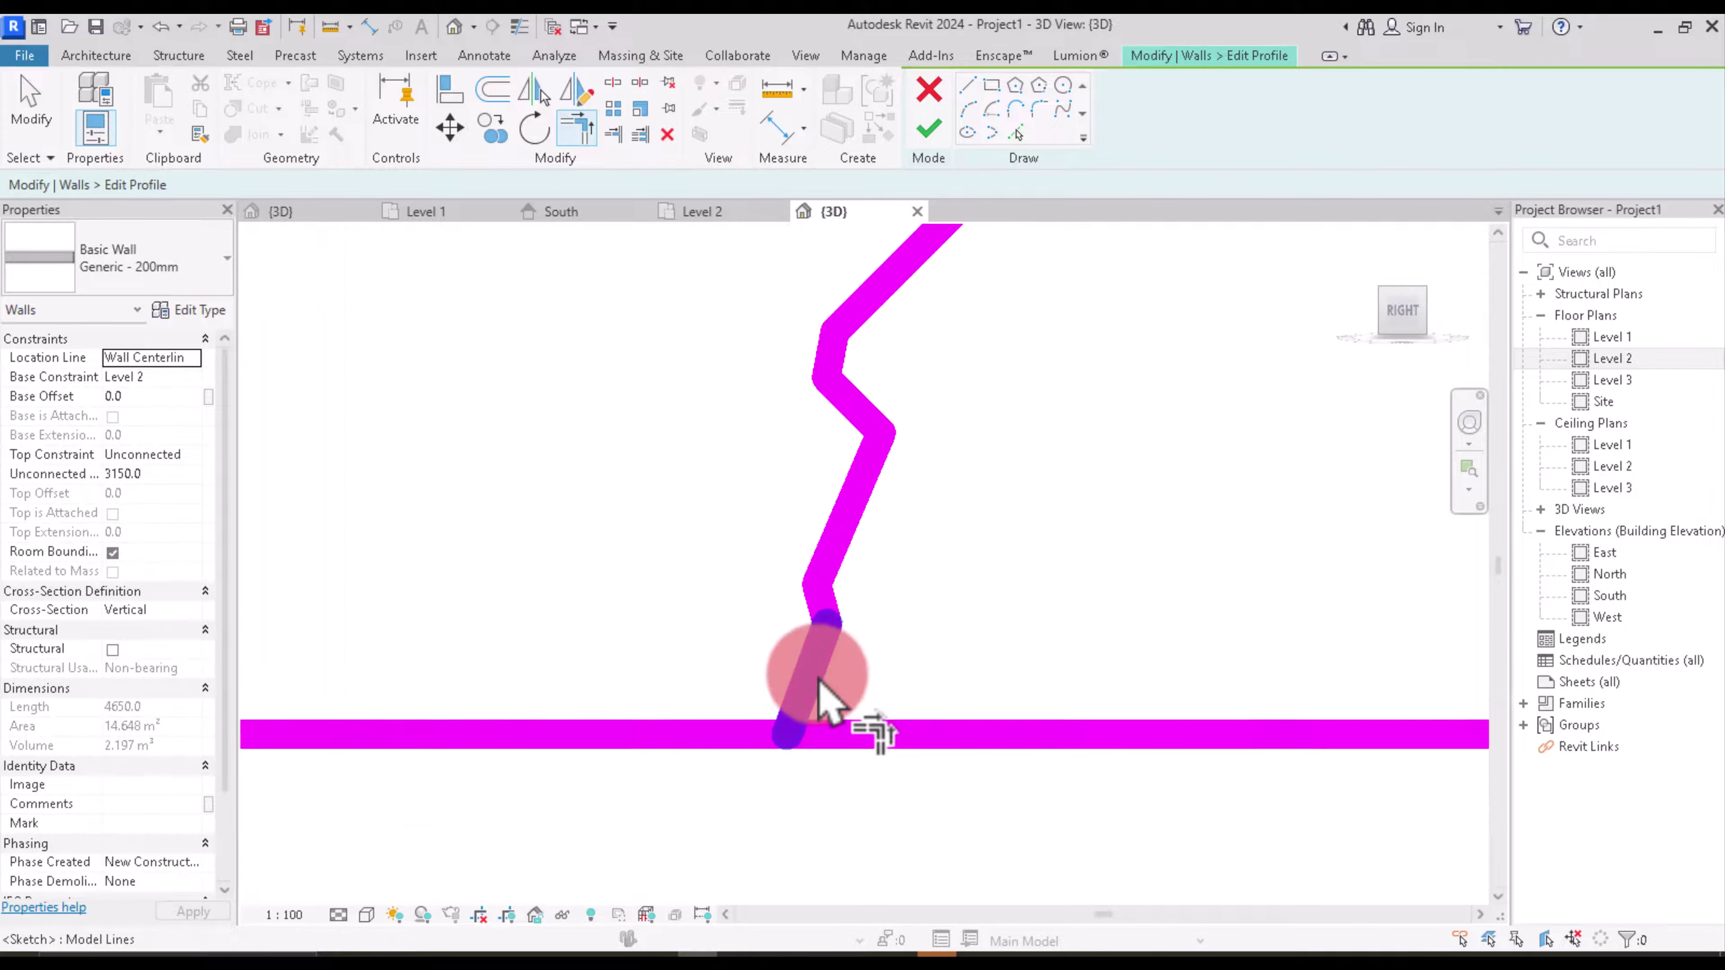
pyautogui.click(905, 737)
pyautogui.scroll(-1, 849, 782)
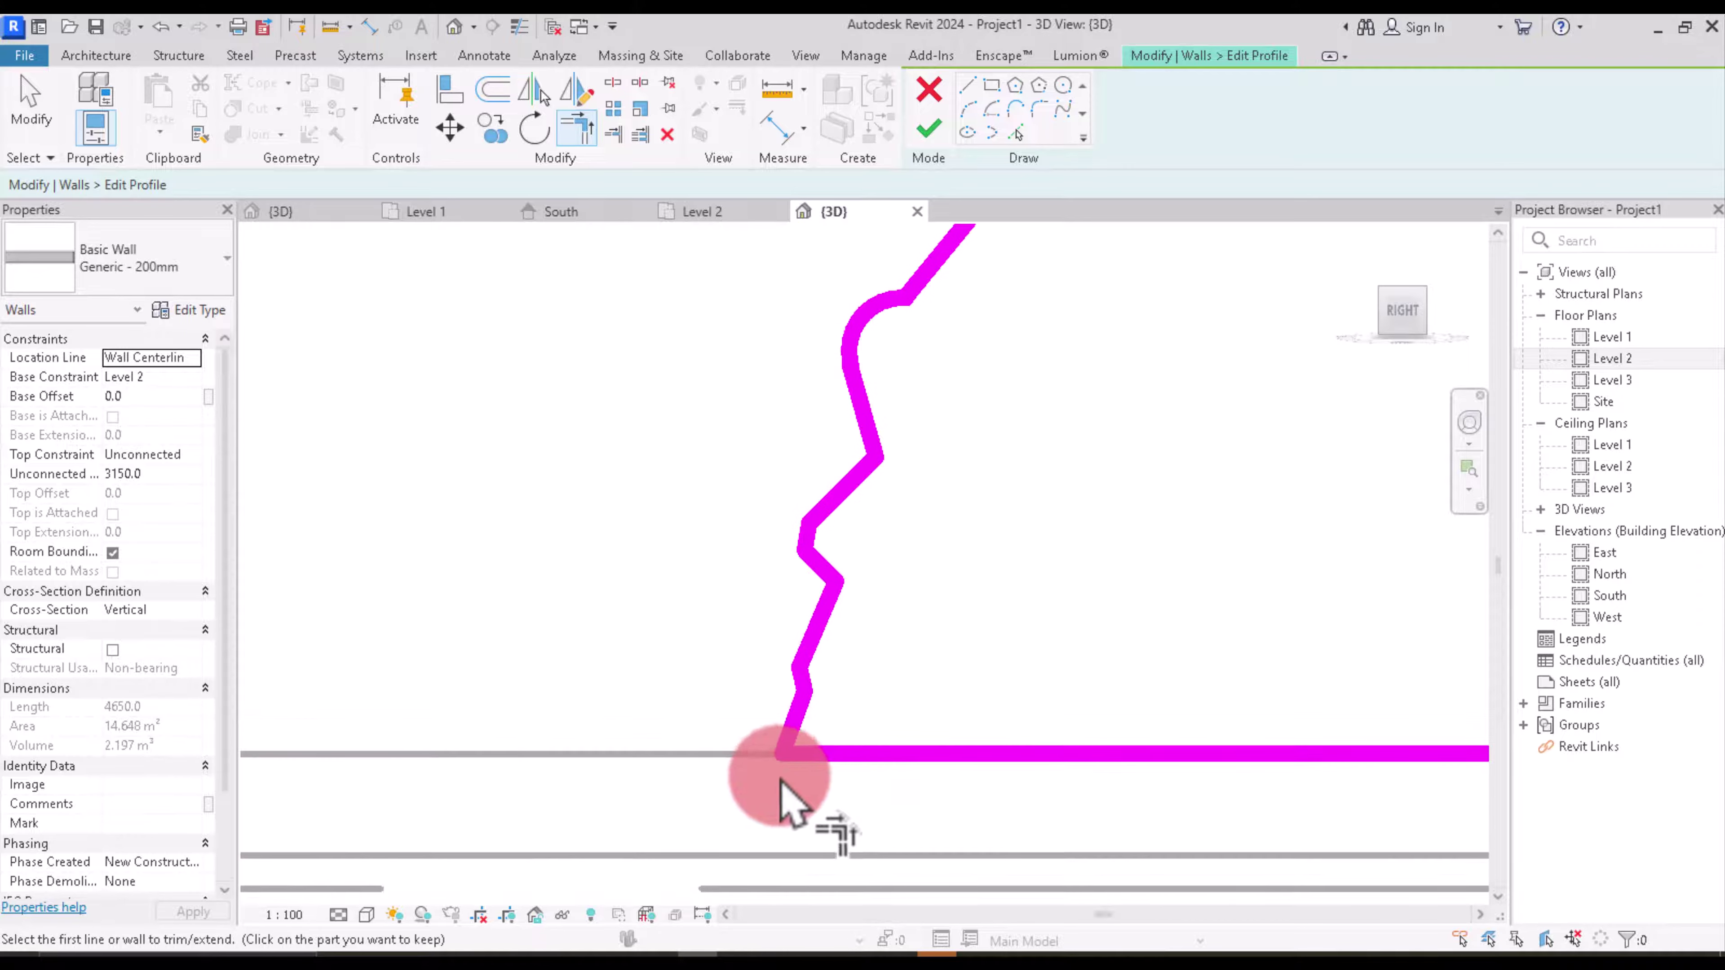
pyautogui.scroll(-2, 808, 771)
pyautogui.scroll(-2, 893, 663)
pyautogui.scroll(1, 964, 414)
pyautogui.scroll(3, 957, 397)
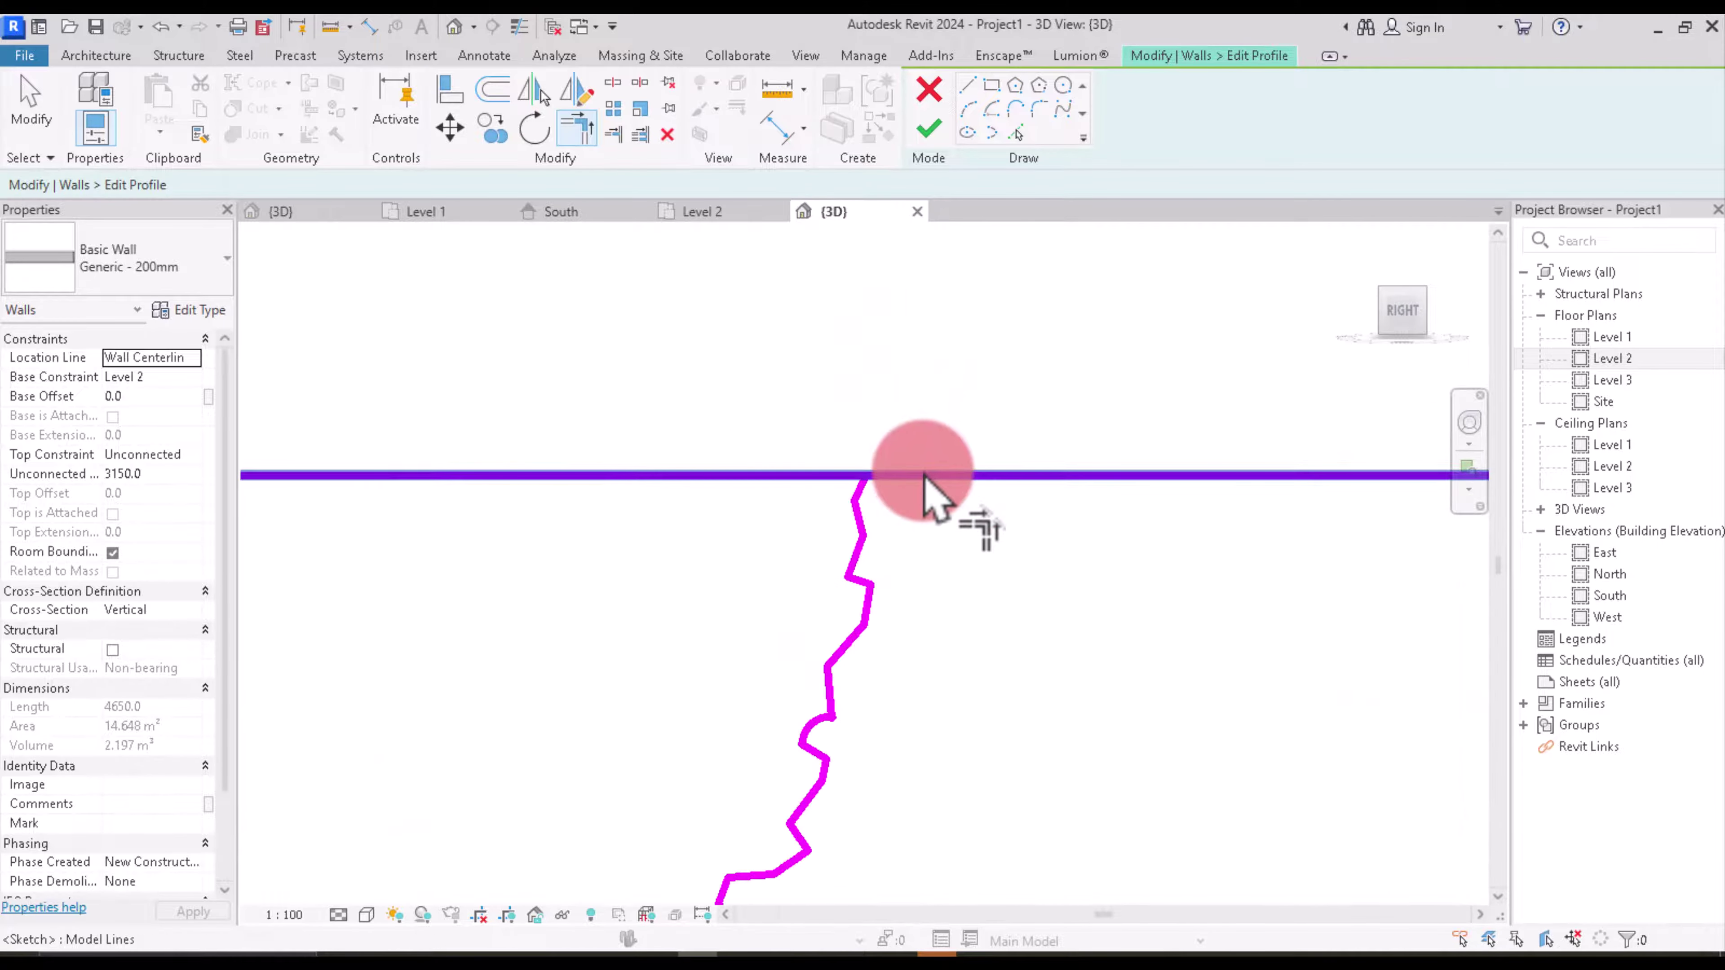
pyautogui.click(878, 475)
pyautogui.scroll(1, 896, 476)
pyautogui.click(905, 476)
pyautogui.scroll(-2, 910, 486)
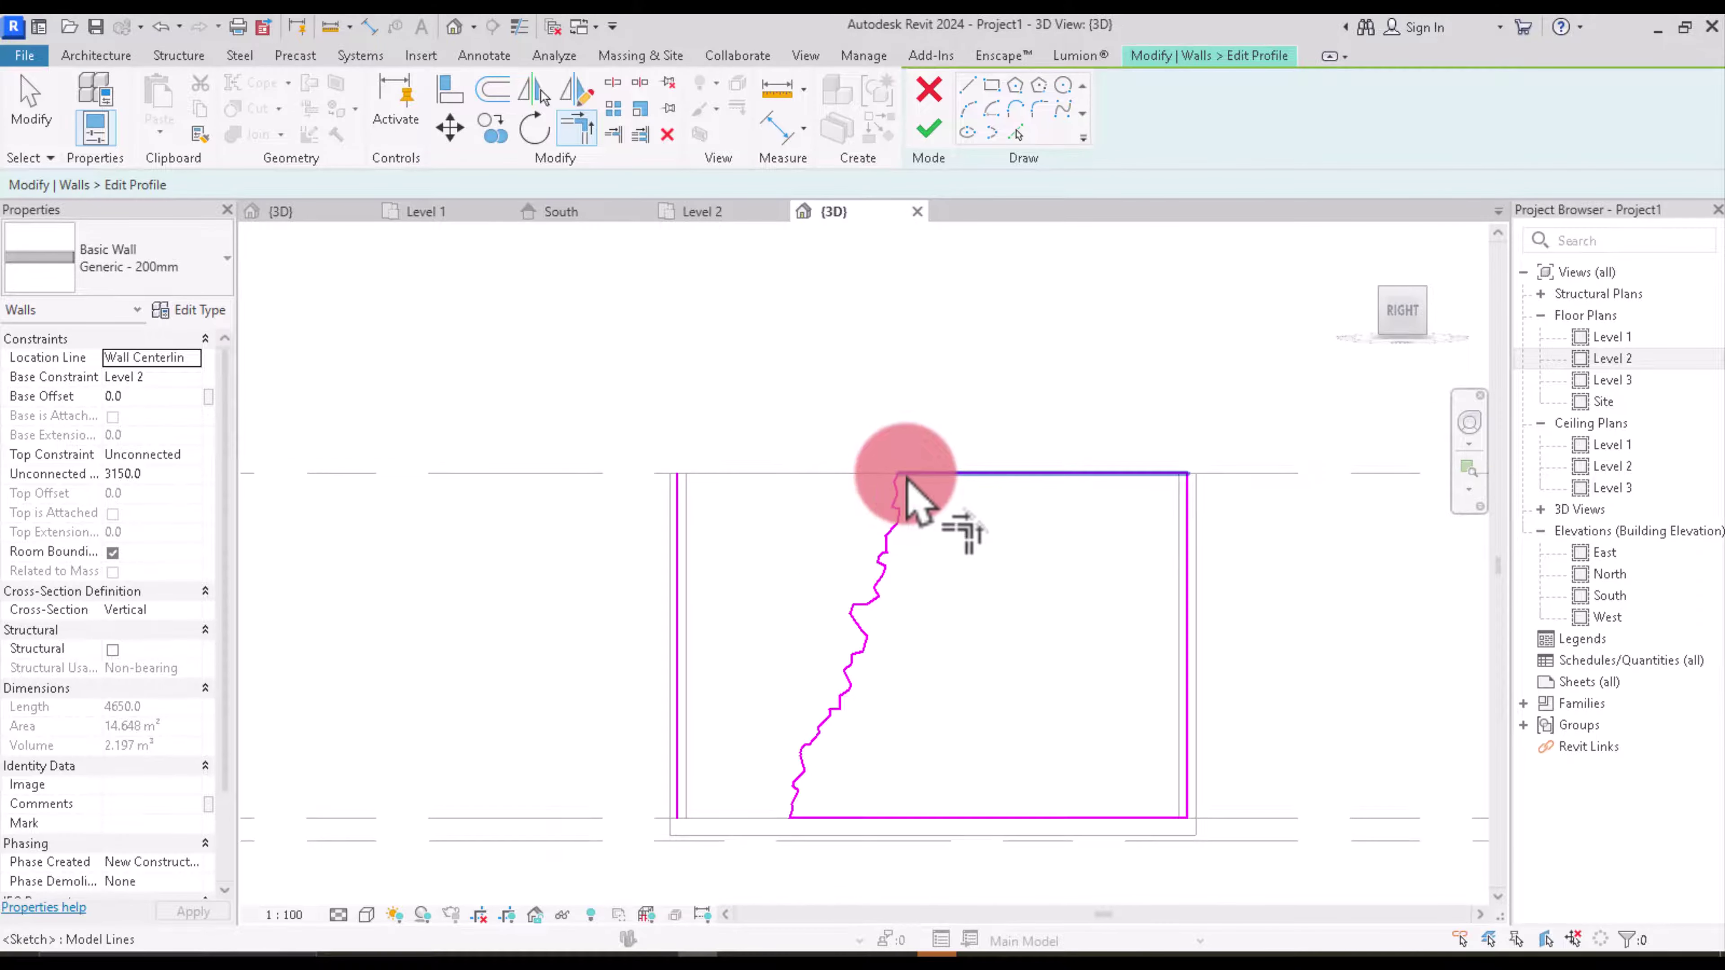
pyautogui.scroll(-1, 915, 537)
pyautogui.scroll(1, 886, 592)
pyautogui.scroll(-1, 804, 604)
pyautogui.scroll(1, 803, 606)
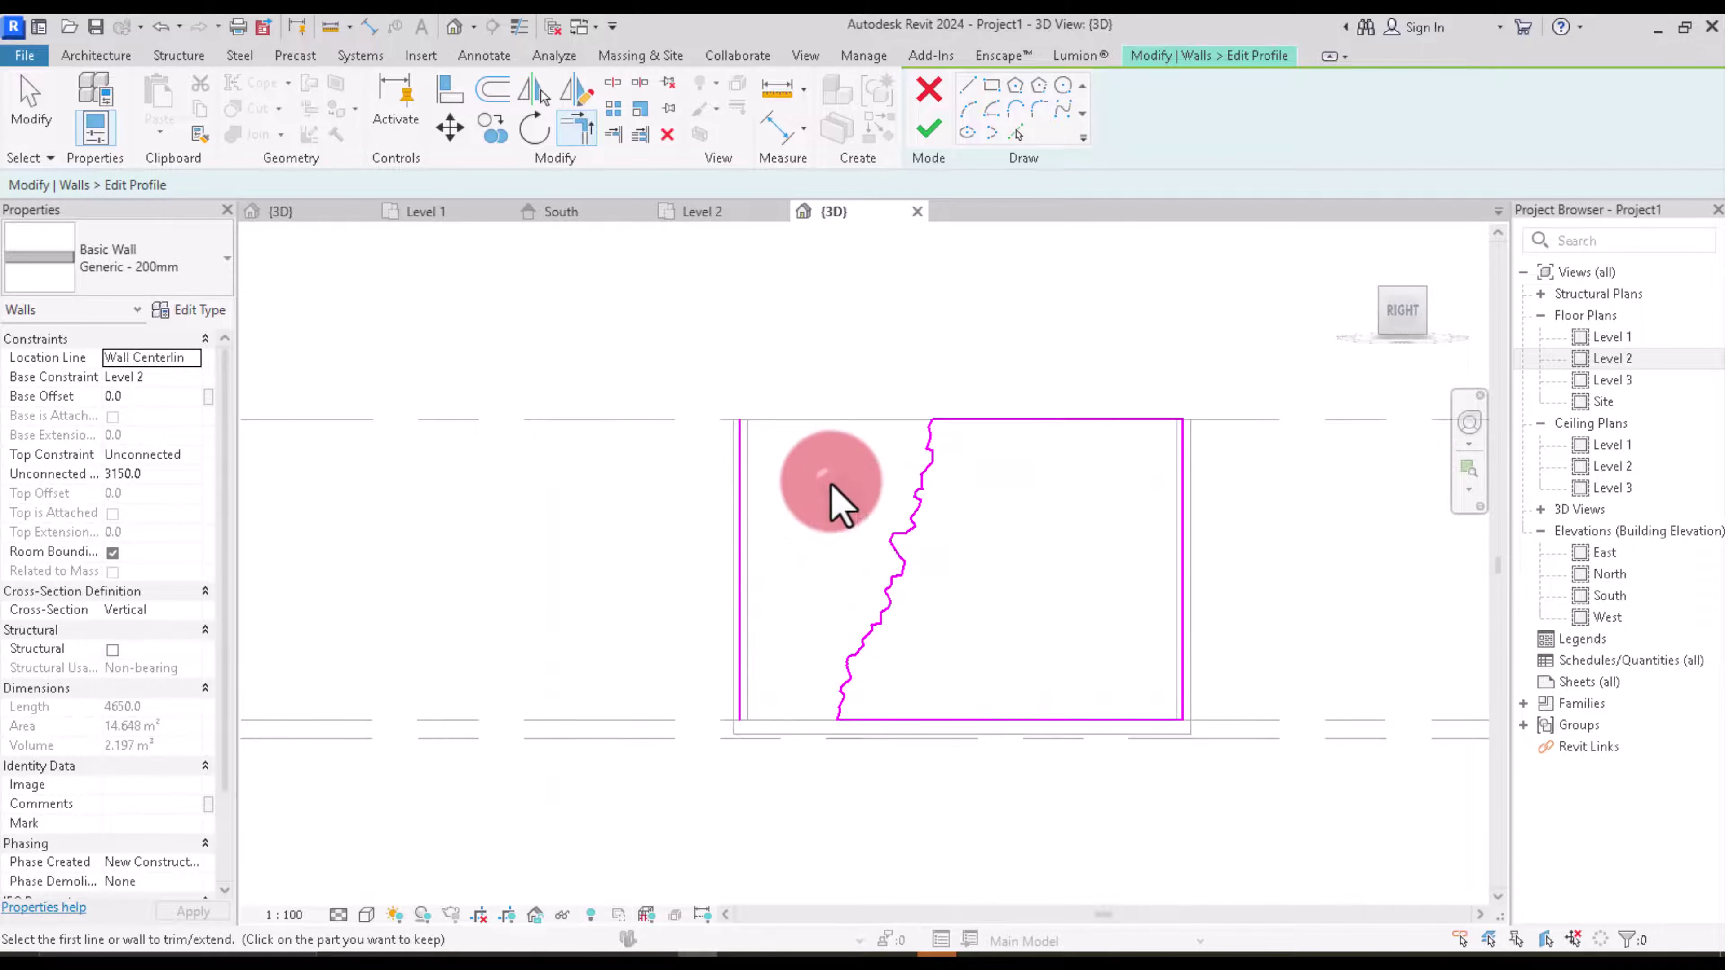
pyautogui.rightClick(827, 484)
pyautogui.press('Escape')
pyautogui.press('Escape')
pyautogui.rightClick(820, 481)
pyautogui.press('Escape')
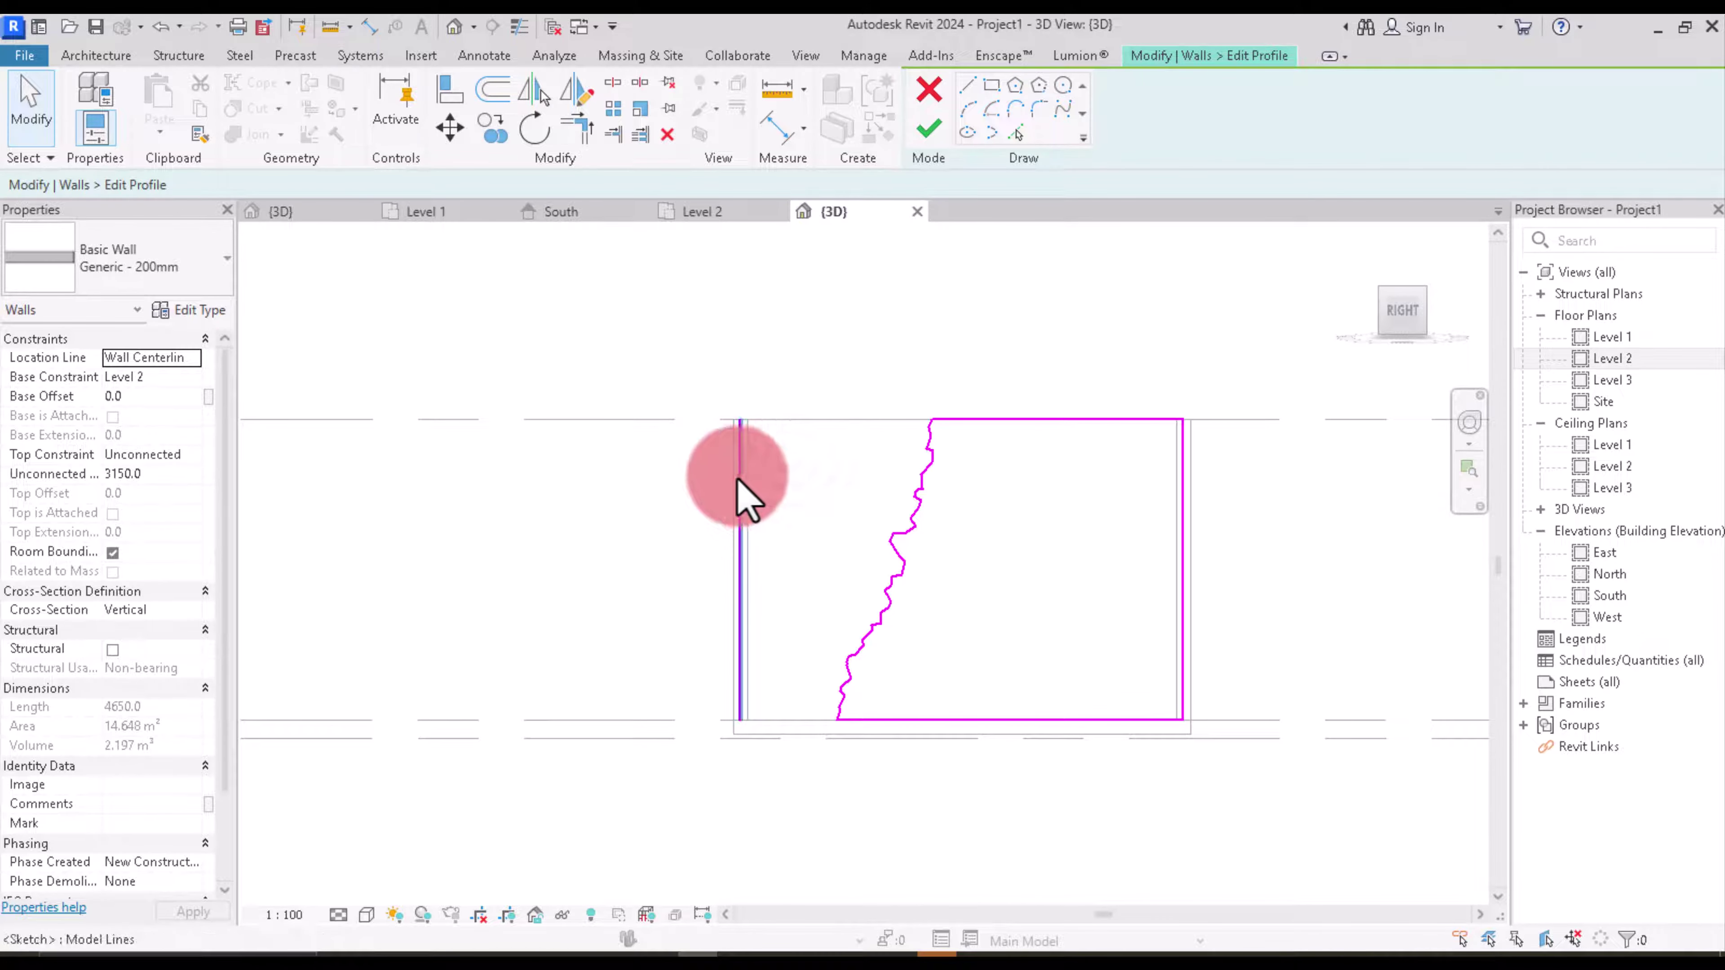
# Step: Delete the leftover vertical edge line and finish the wall profile
pyautogui.click(739, 480)
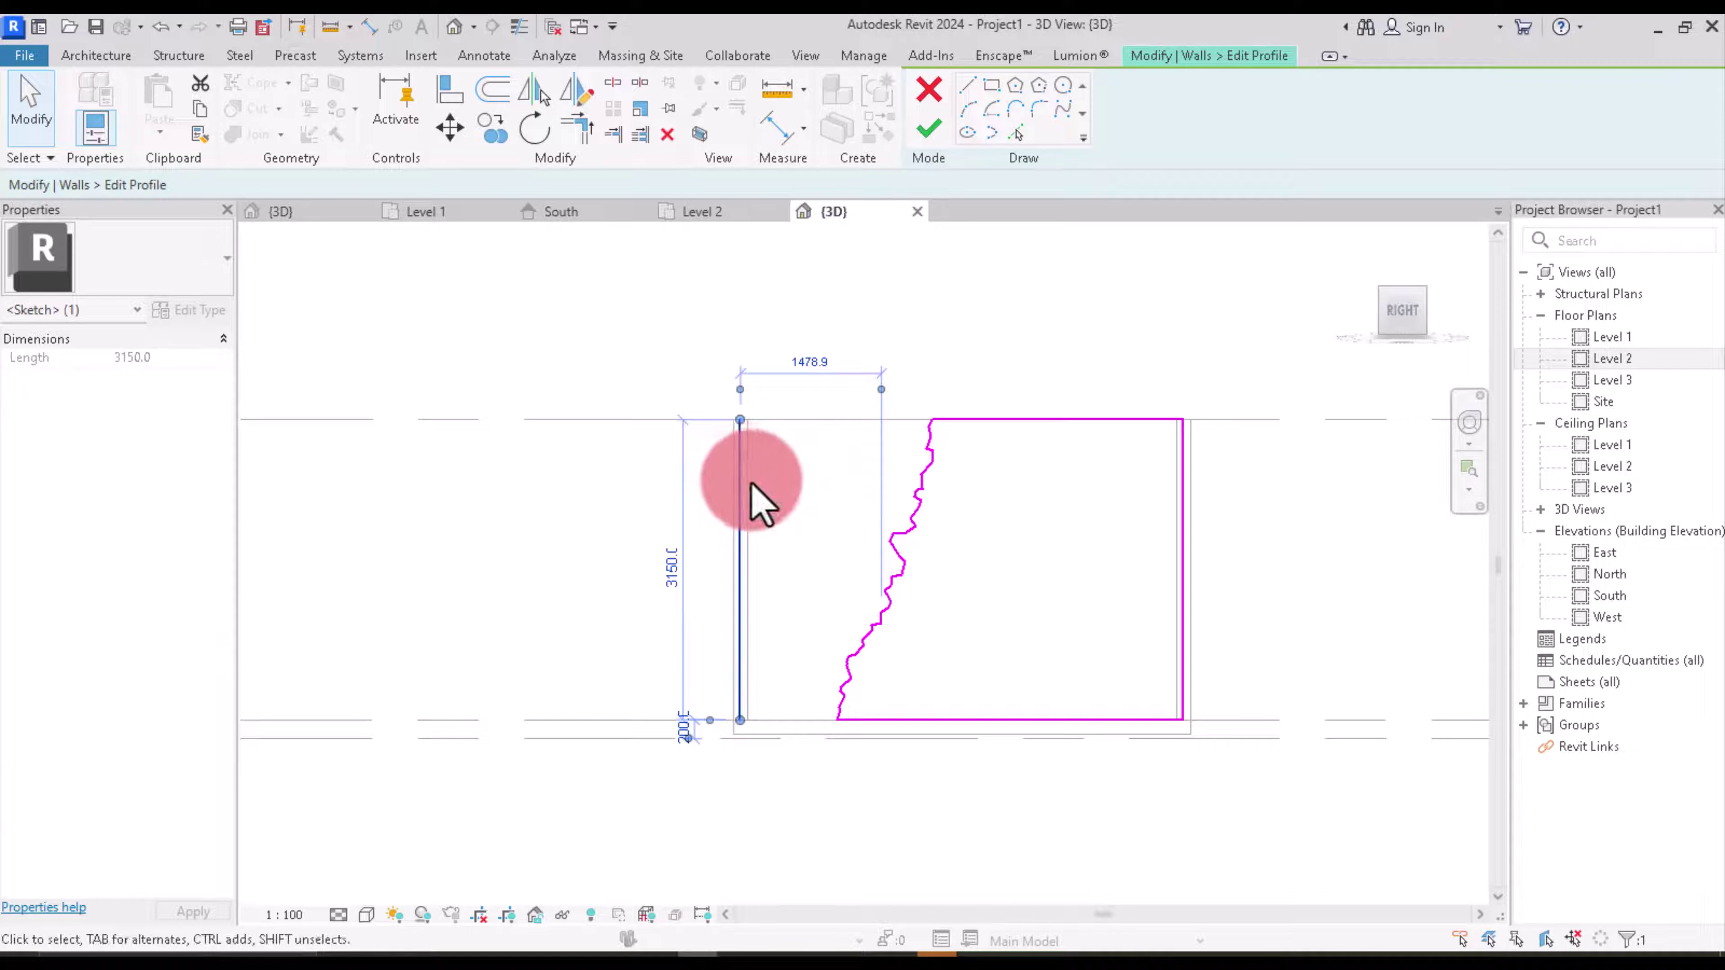
pyautogui.rightClick(739, 473)
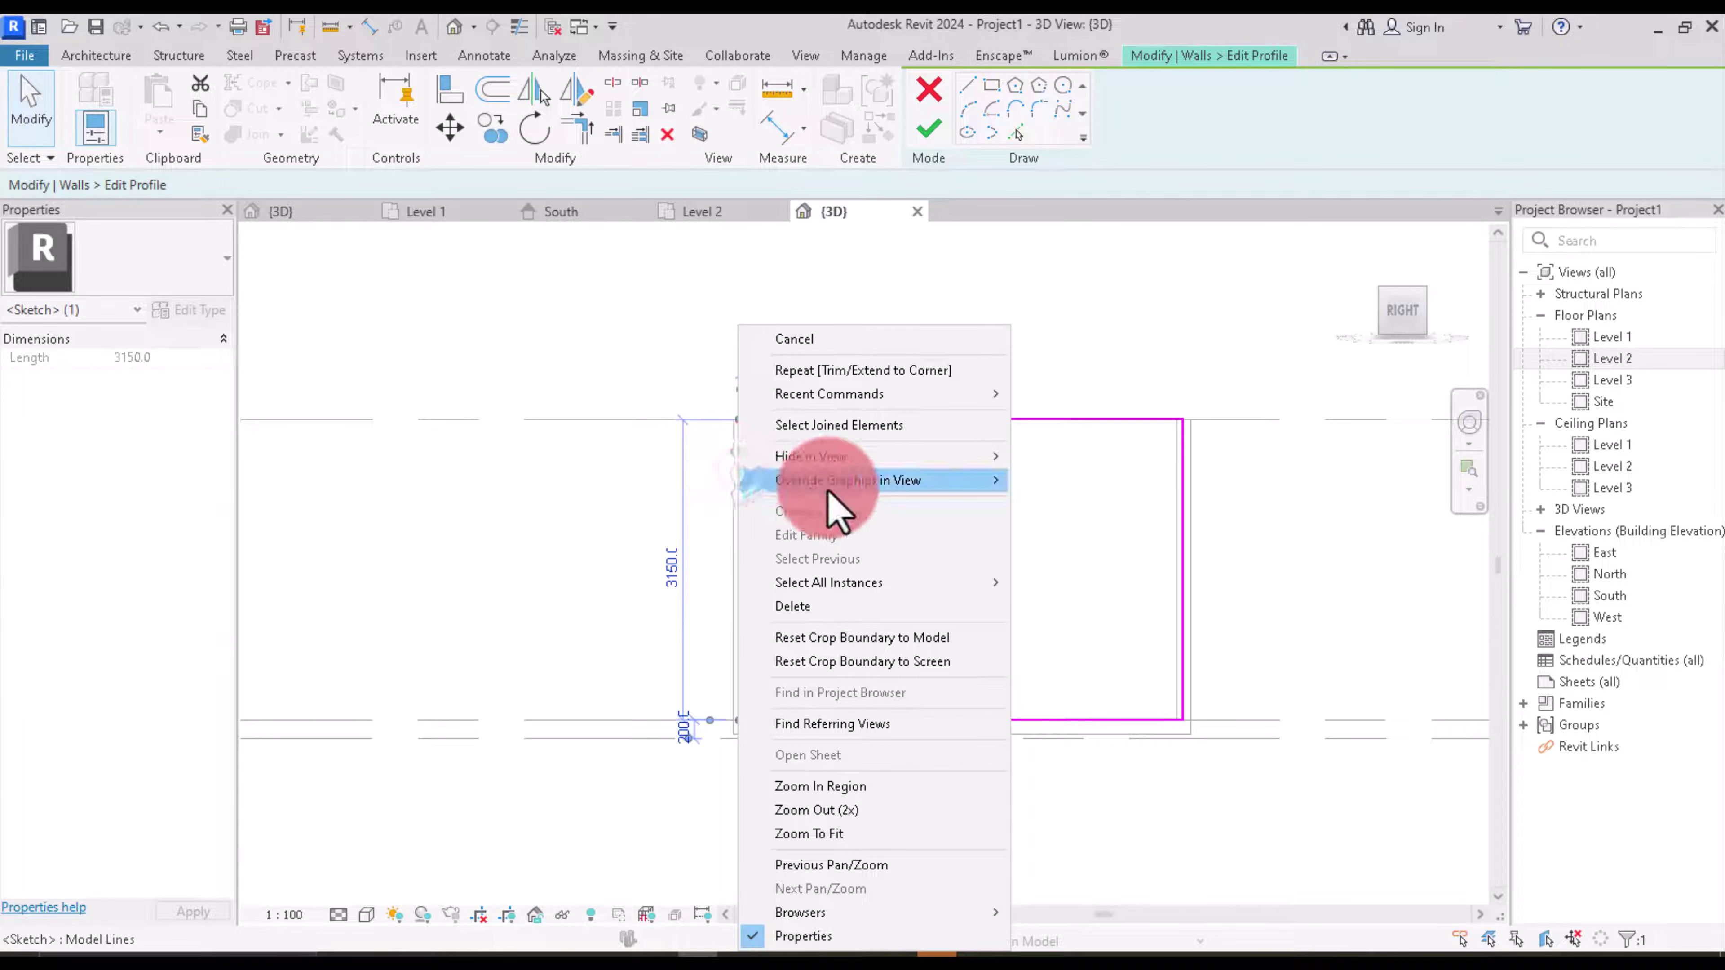
pyautogui.click(827, 607)
pyautogui.scroll(-1, 815, 605)
pyautogui.scroll(1, 798, 597)
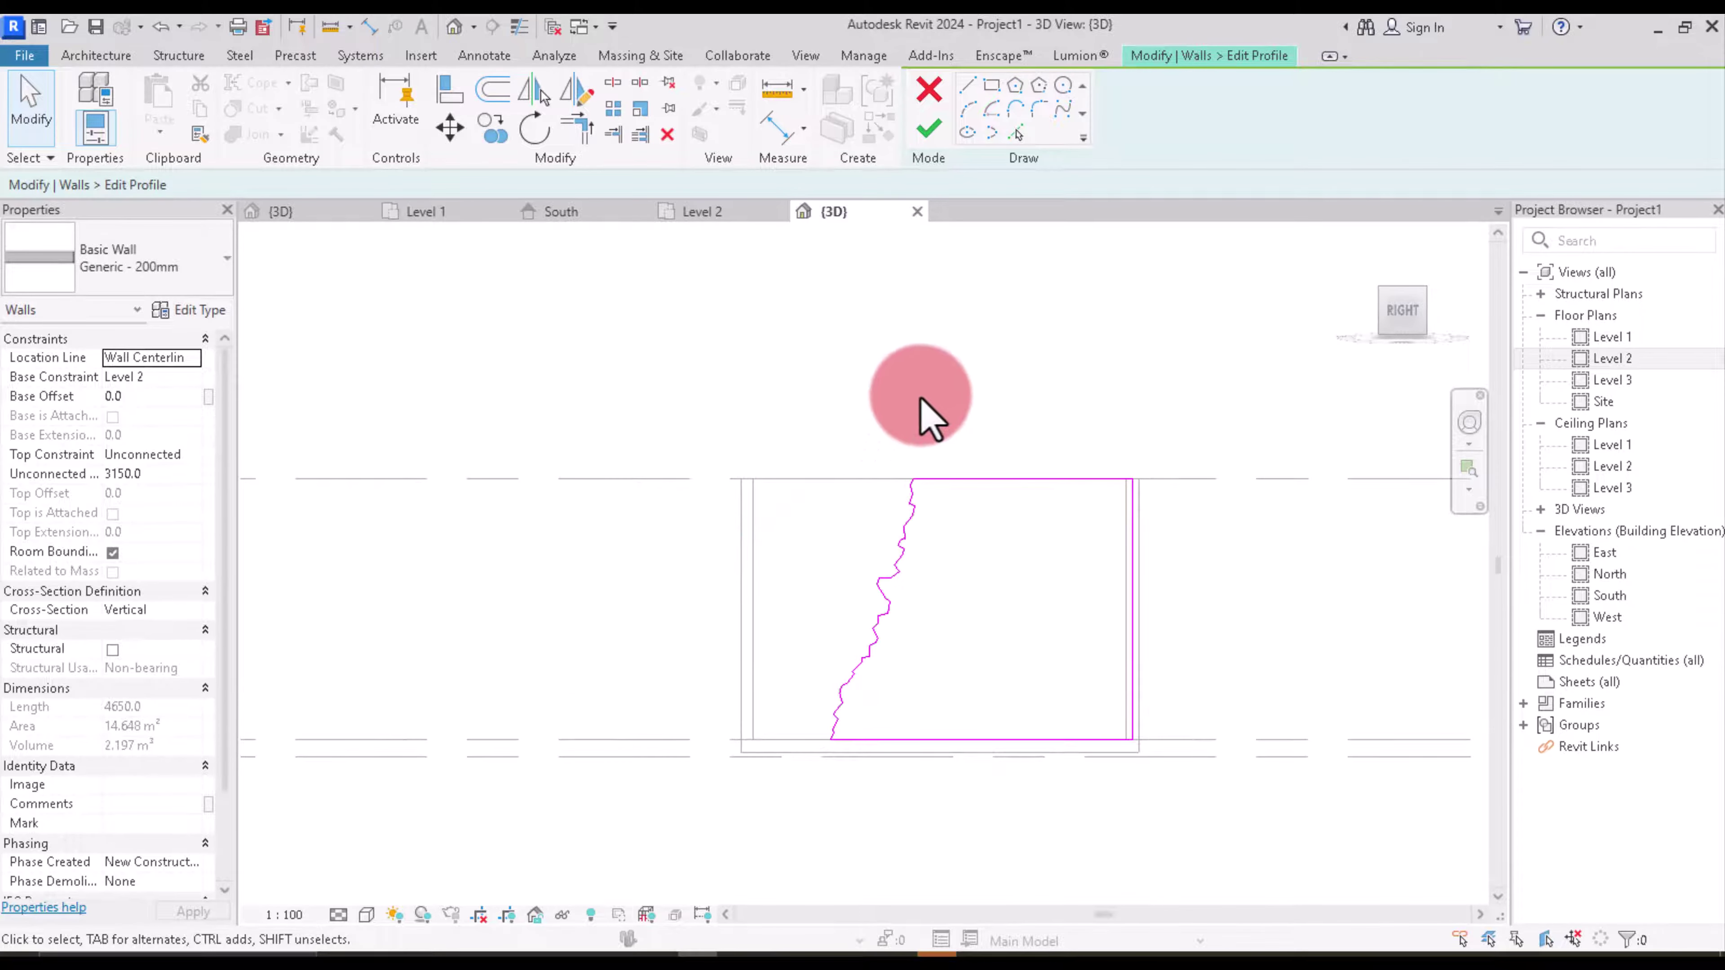
pyautogui.rightClick(978, 340)
pyautogui.click(994, 358)
pyautogui.rightClick(1010, 365)
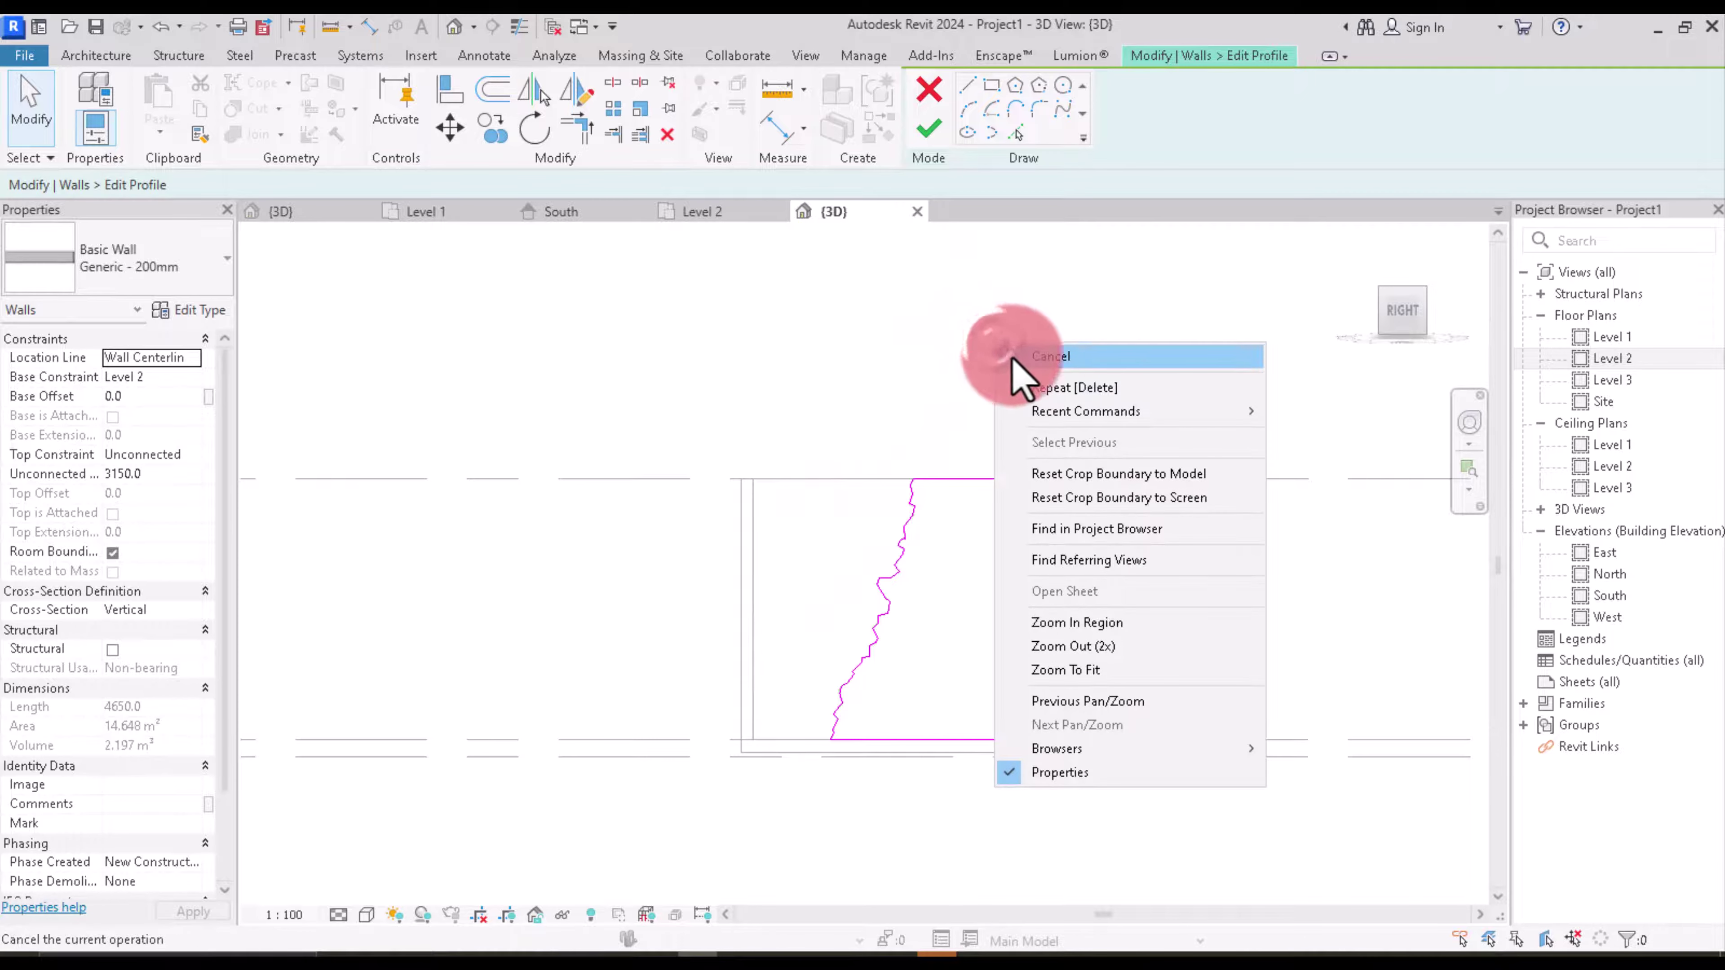
pyautogui.click(1012, 366)
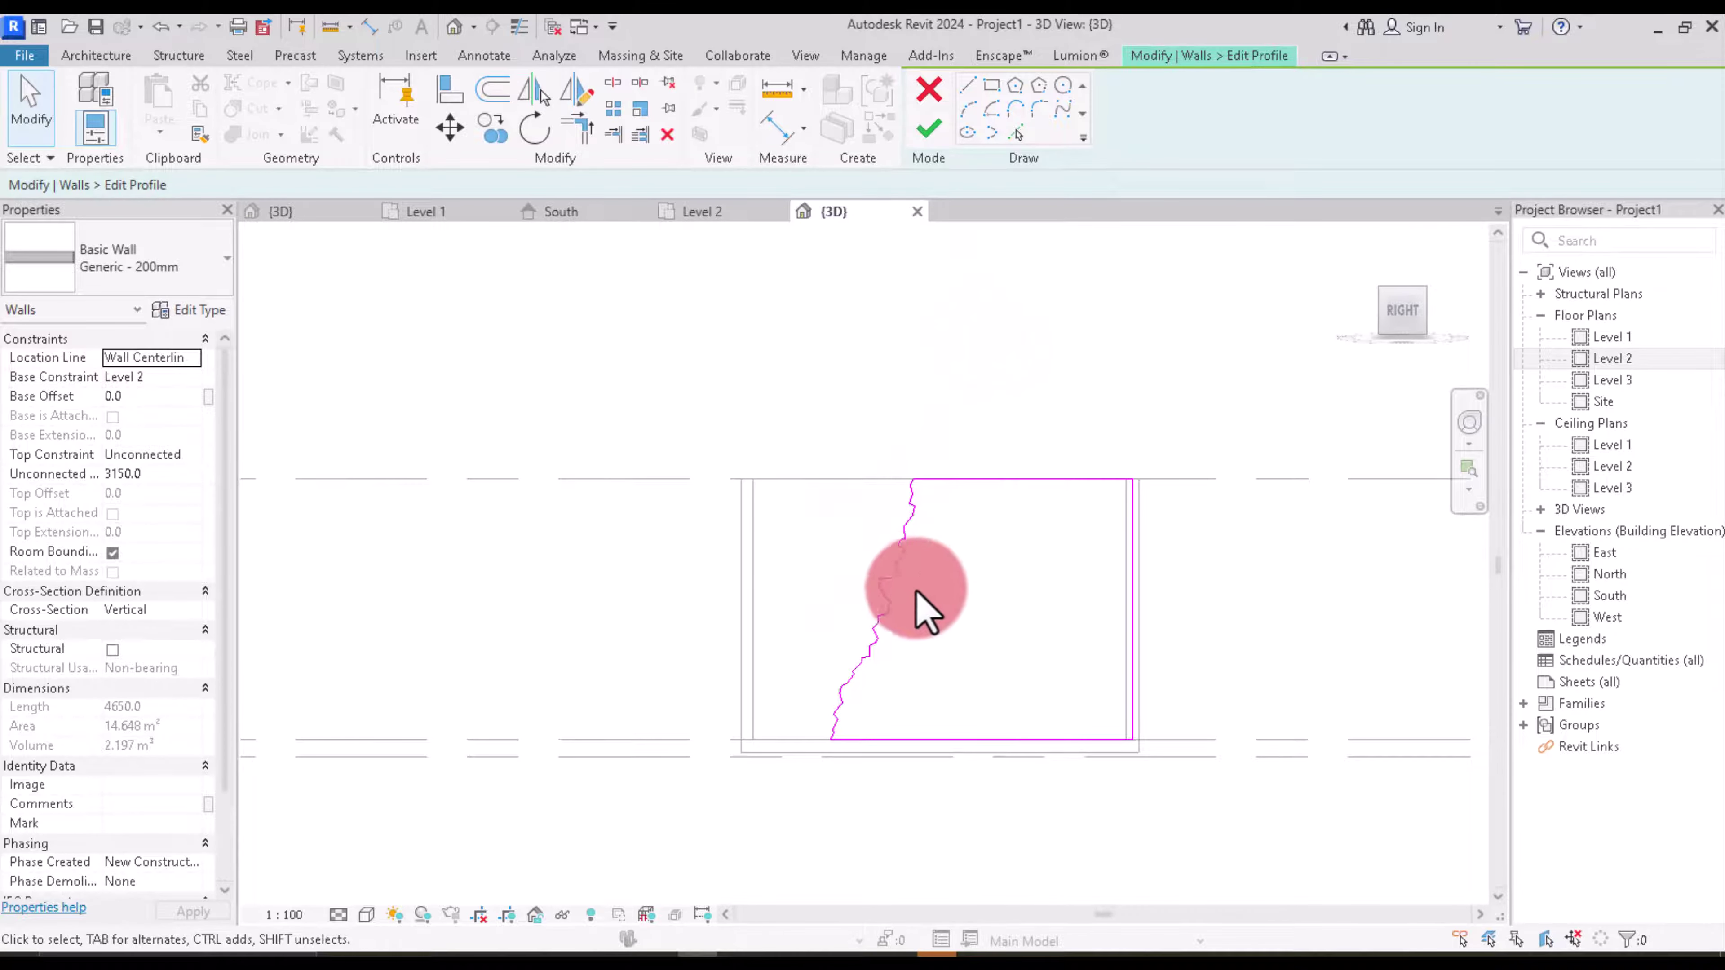
pyautogui.click(942, 130)
# Step: Turn the view to face the front wall, select it and start editing its profile
pyautogui.click(910, 621)
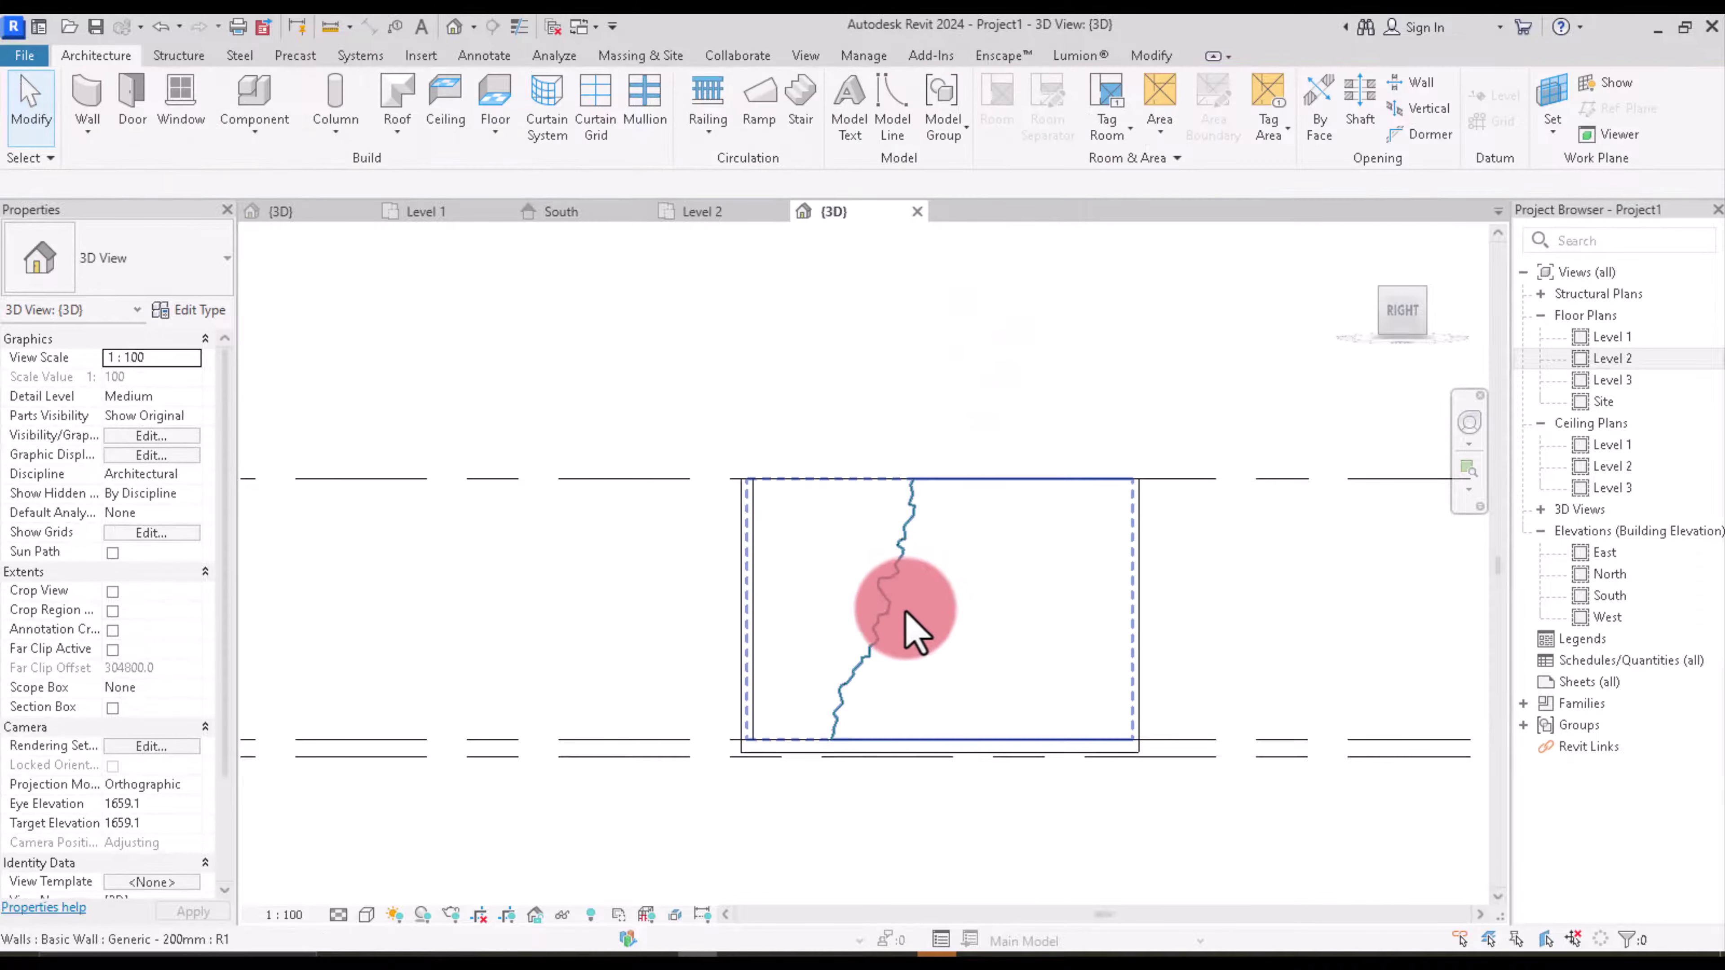
pyautogui.press('Escape')
pyautogui.scroll(-2, 951, 489)
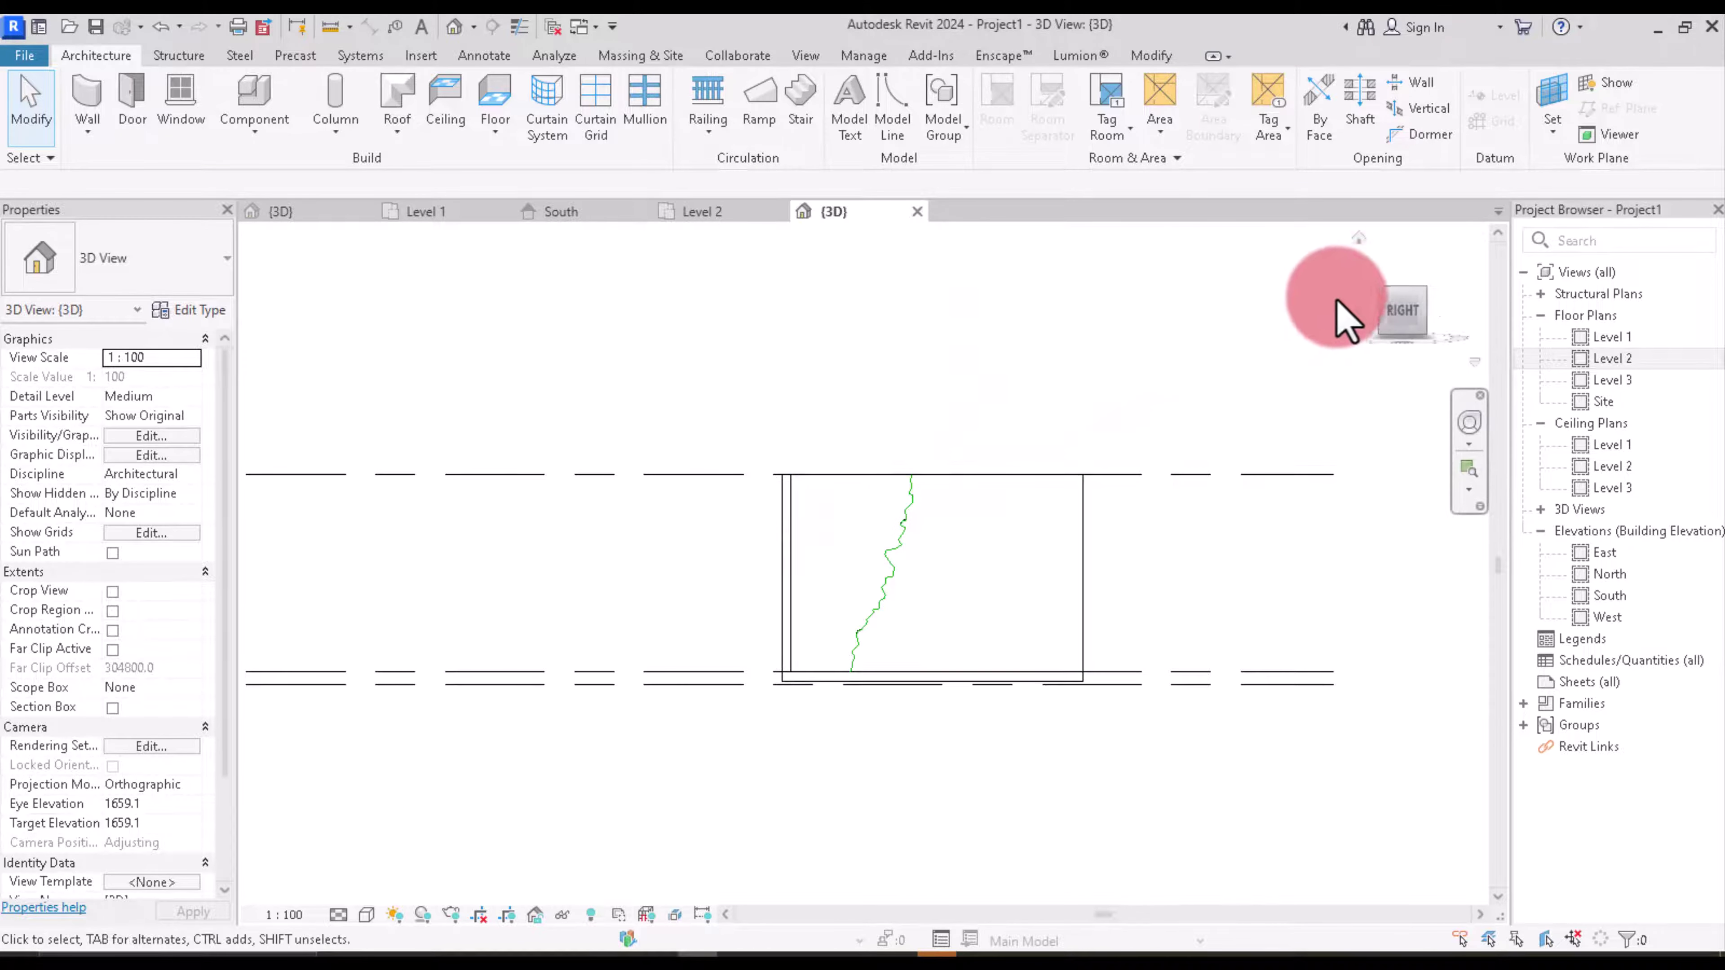
pyautogui.moveTo(1399, 347)
pyautogui.mouseDown()
pyautogui.moveTo(1443, 339)
pyautogui.moveTo(270, 328)
pyautogui.moveTo(440, 366)
pyautogui.moveTo(717, 558)
pyautogui.moveTo(528, 562)
pyautogui.moveTo(496, 519)
pyautogui.mouseUp()
pyautogui.scroll(2, 564, 564)
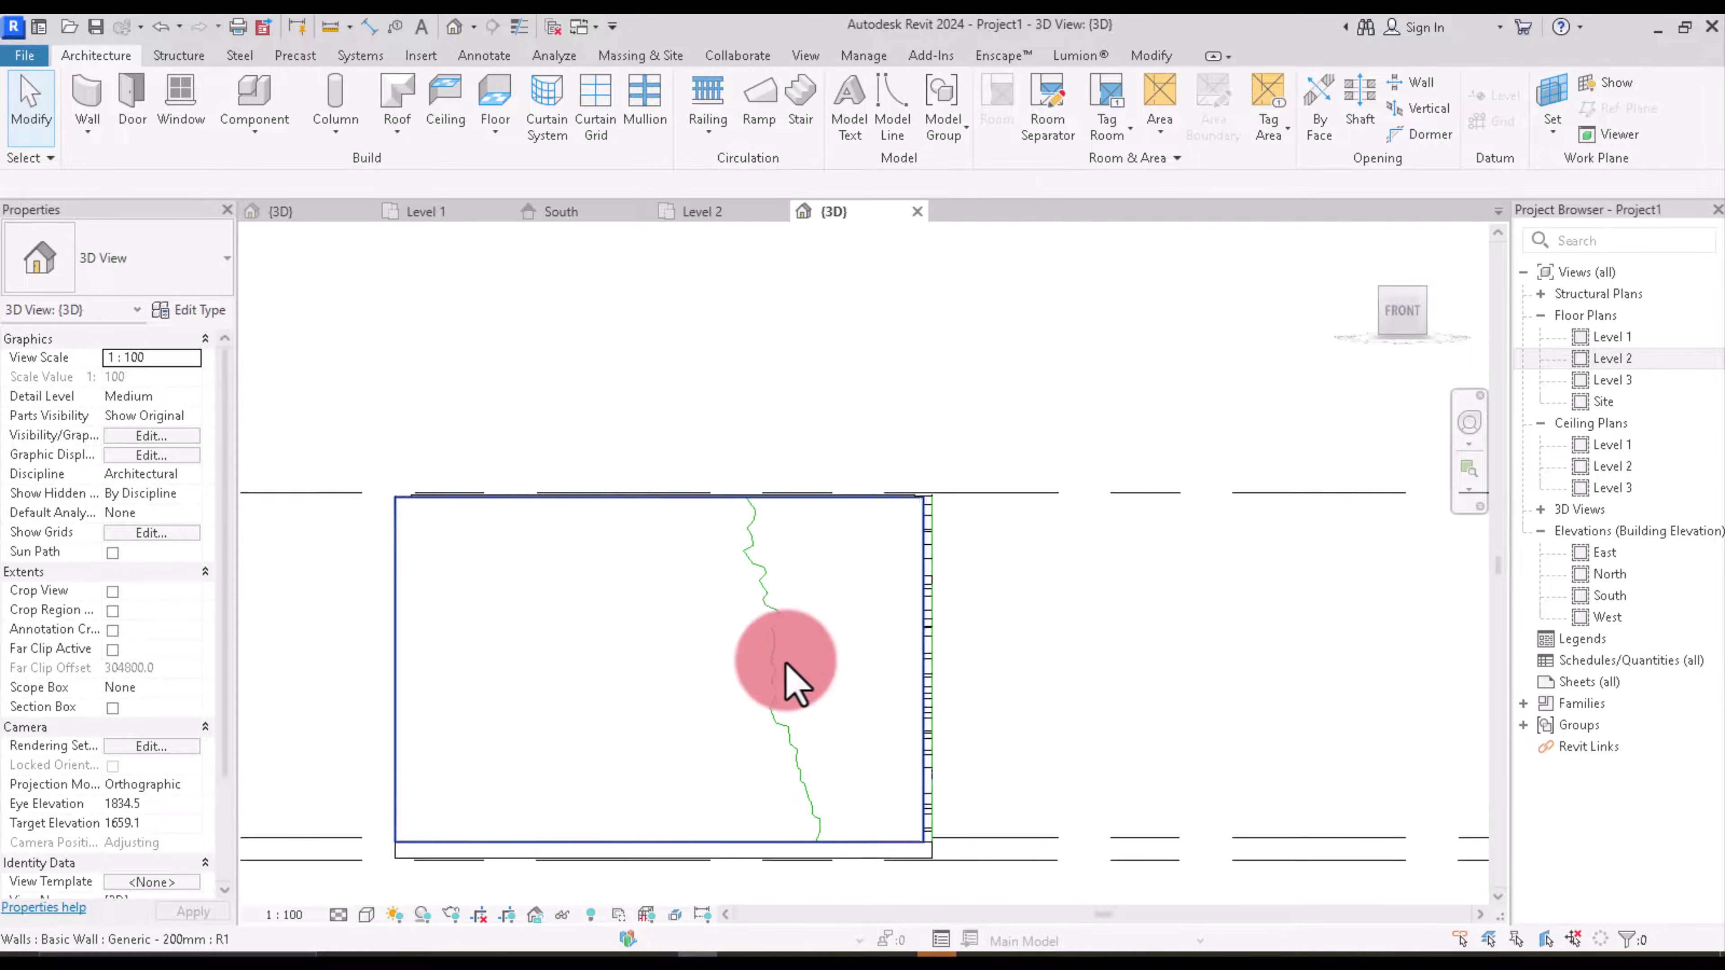
pyautogui.click(649, 518)
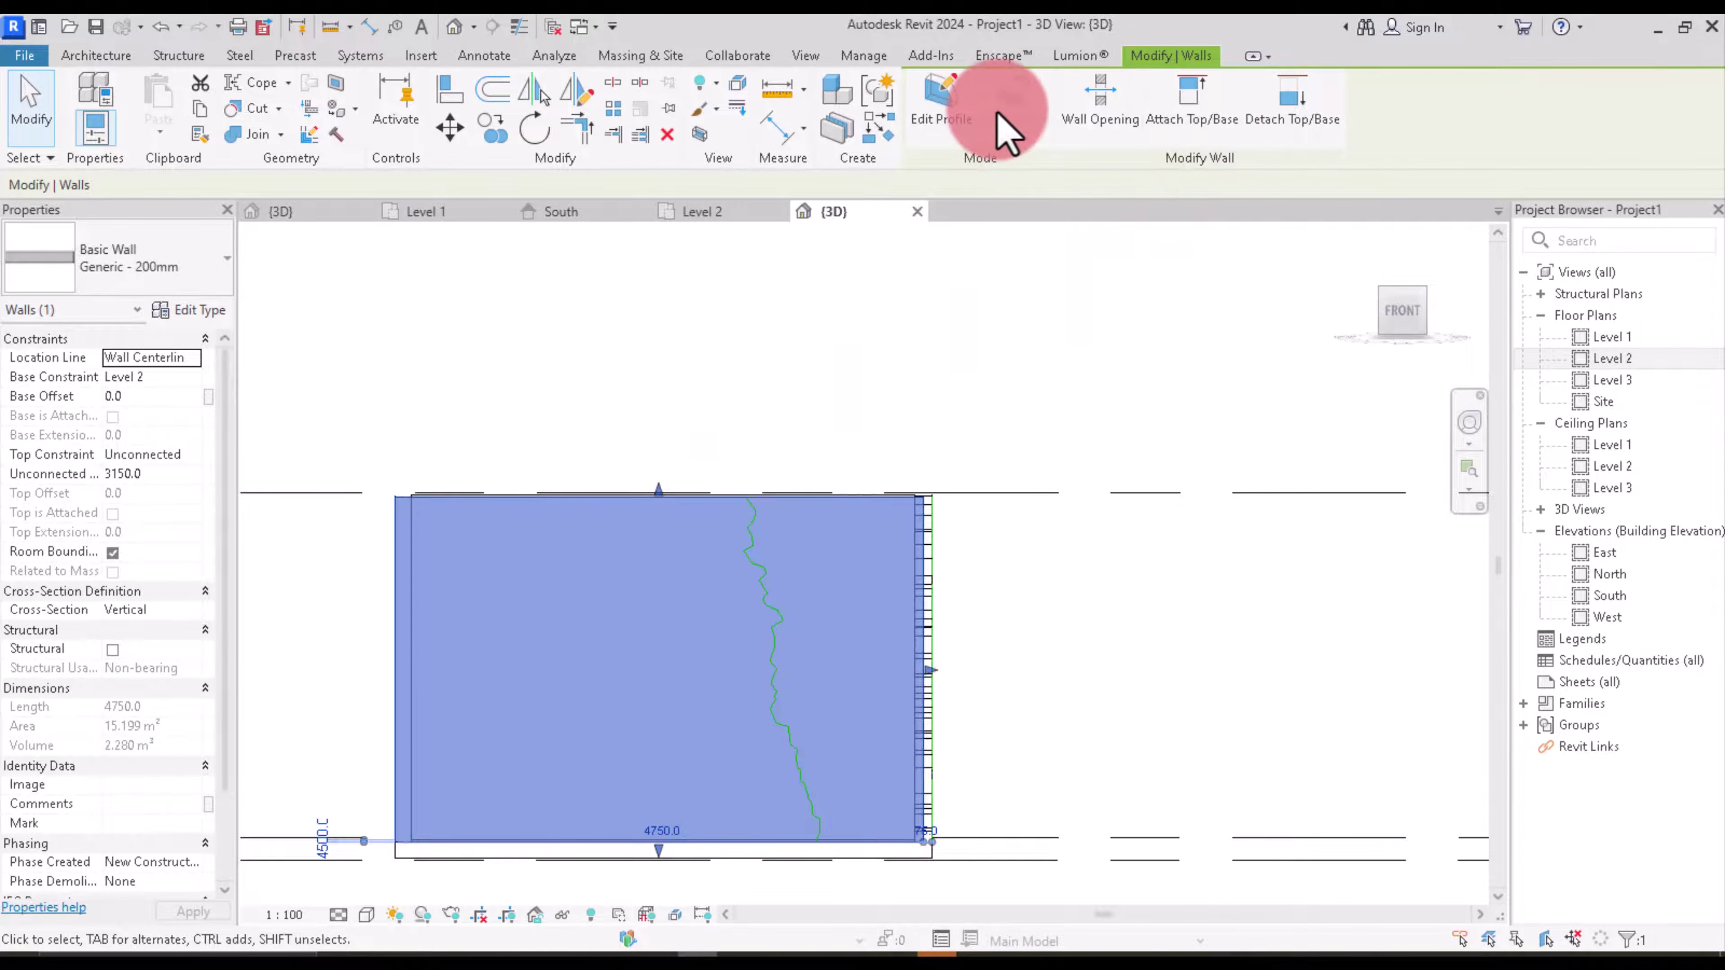
pyautogui.click(945, 113)
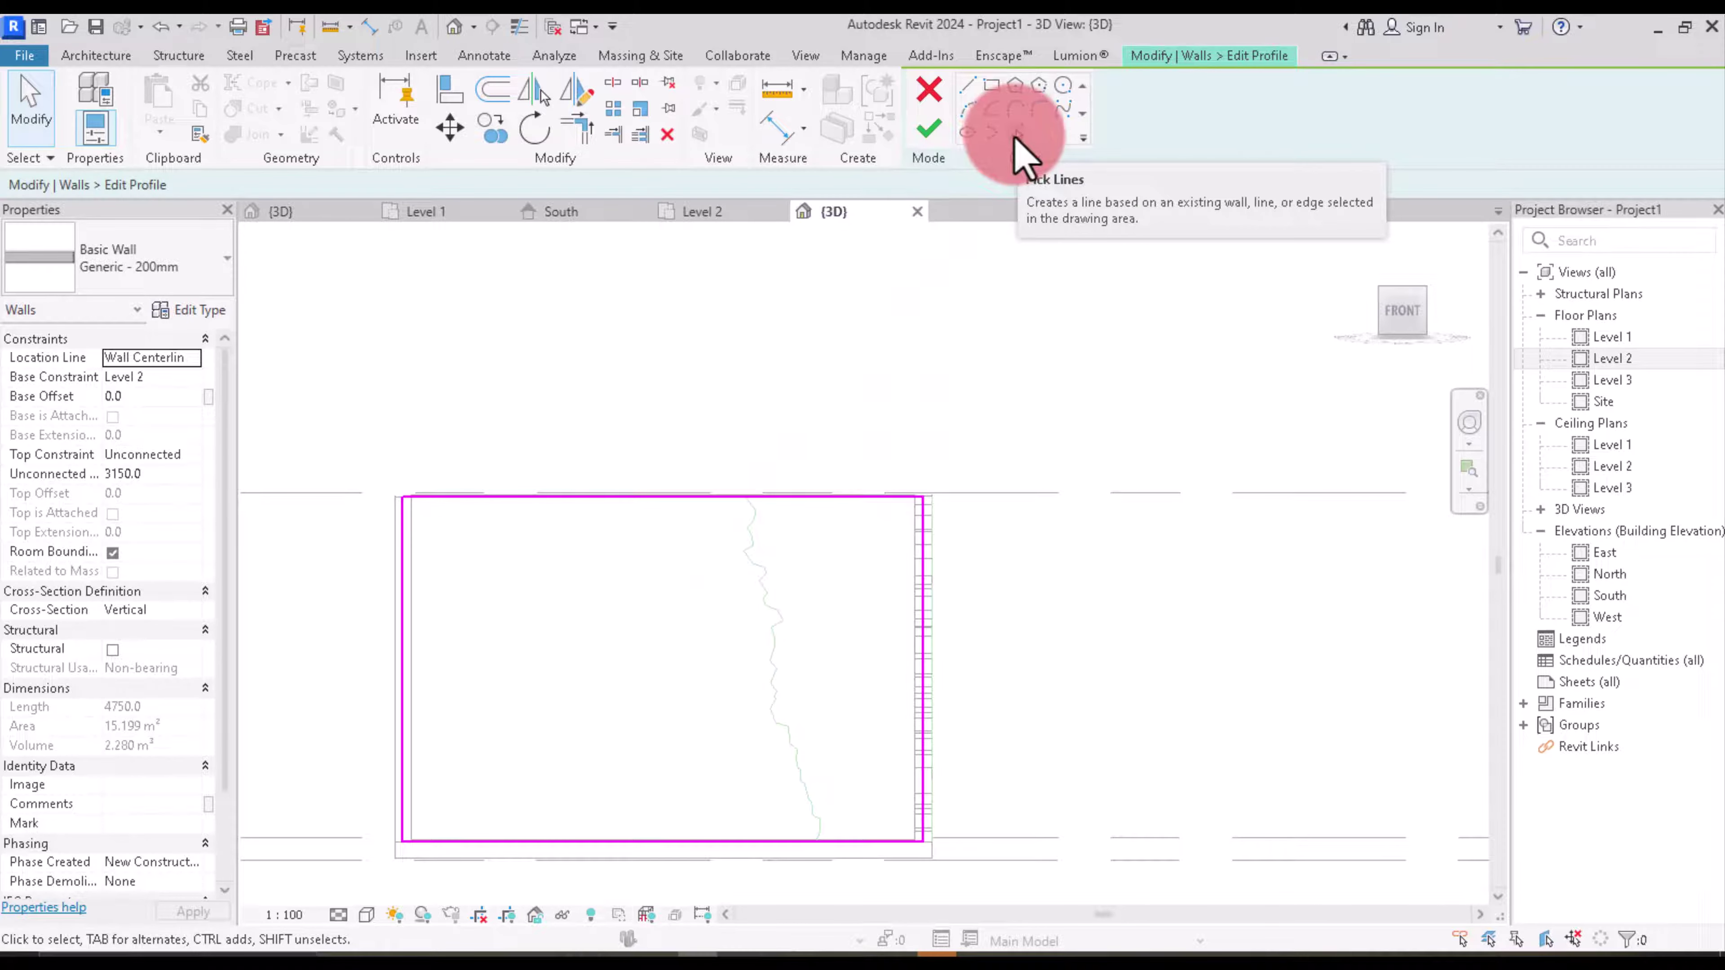
# Step: Pick the green jagged line into the front wall's profile sketch
pyautogui.click(1016, 134)
pyautogui.scroll(2, 760, 503)
pyautogui.scroll(2, 782, 470)
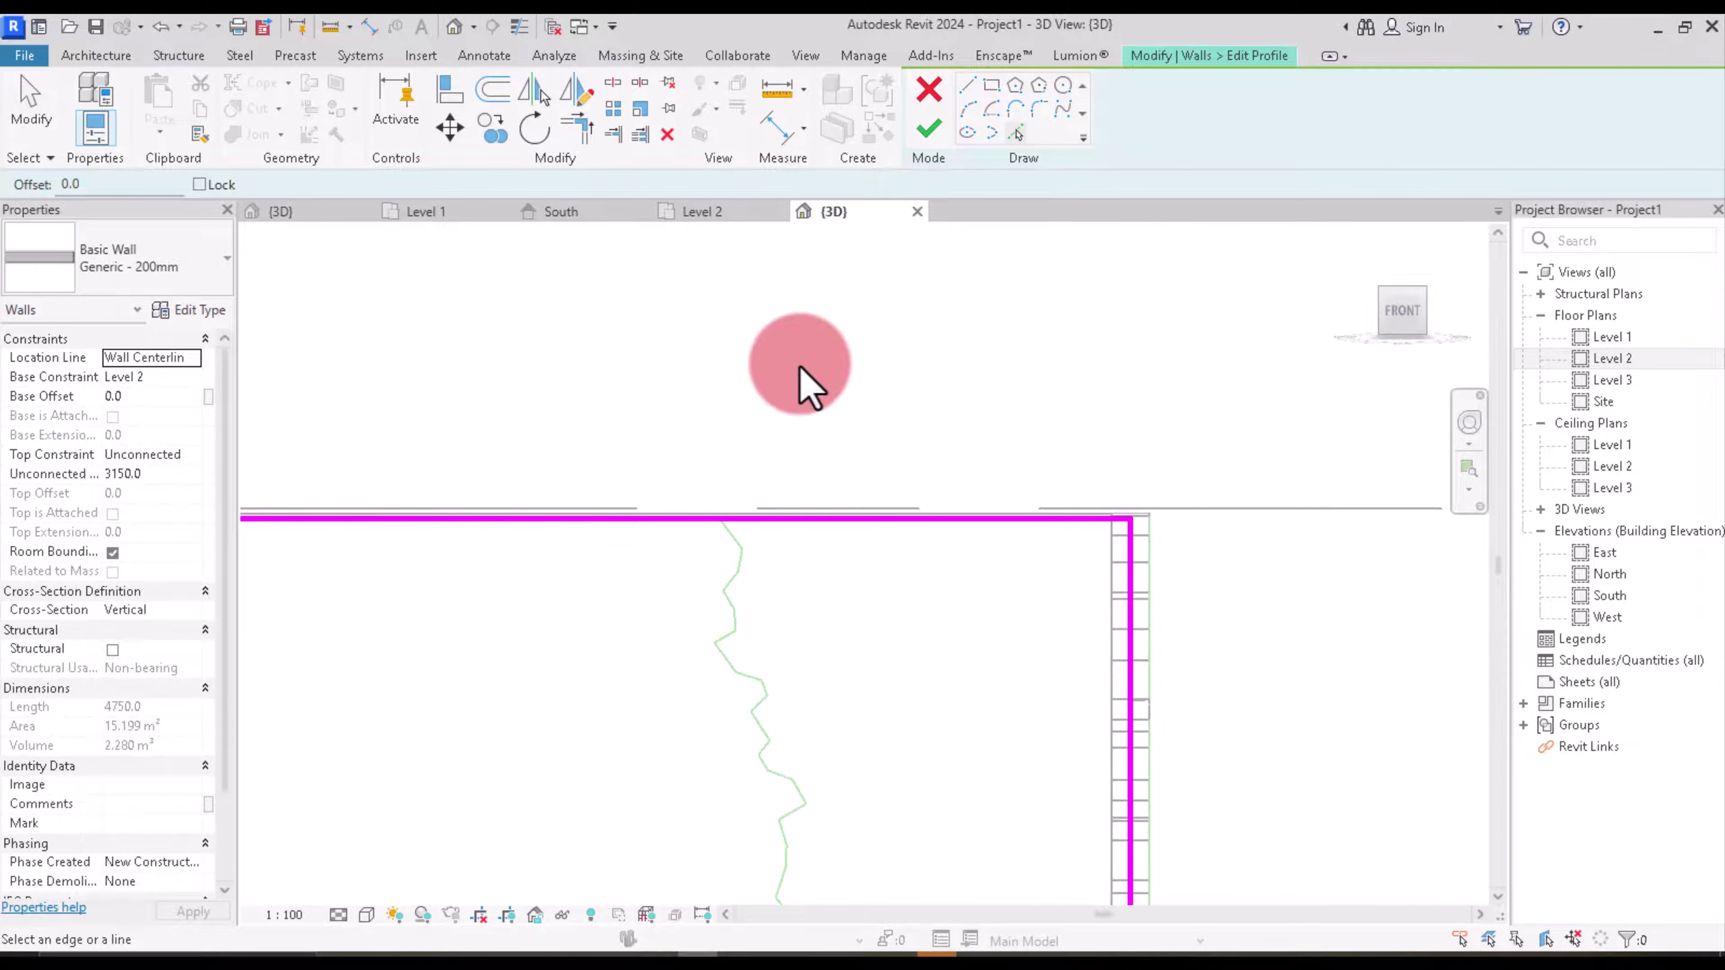
pyautogui.scroll(-2, 781, 282)
pyautogui.click(834, 480)
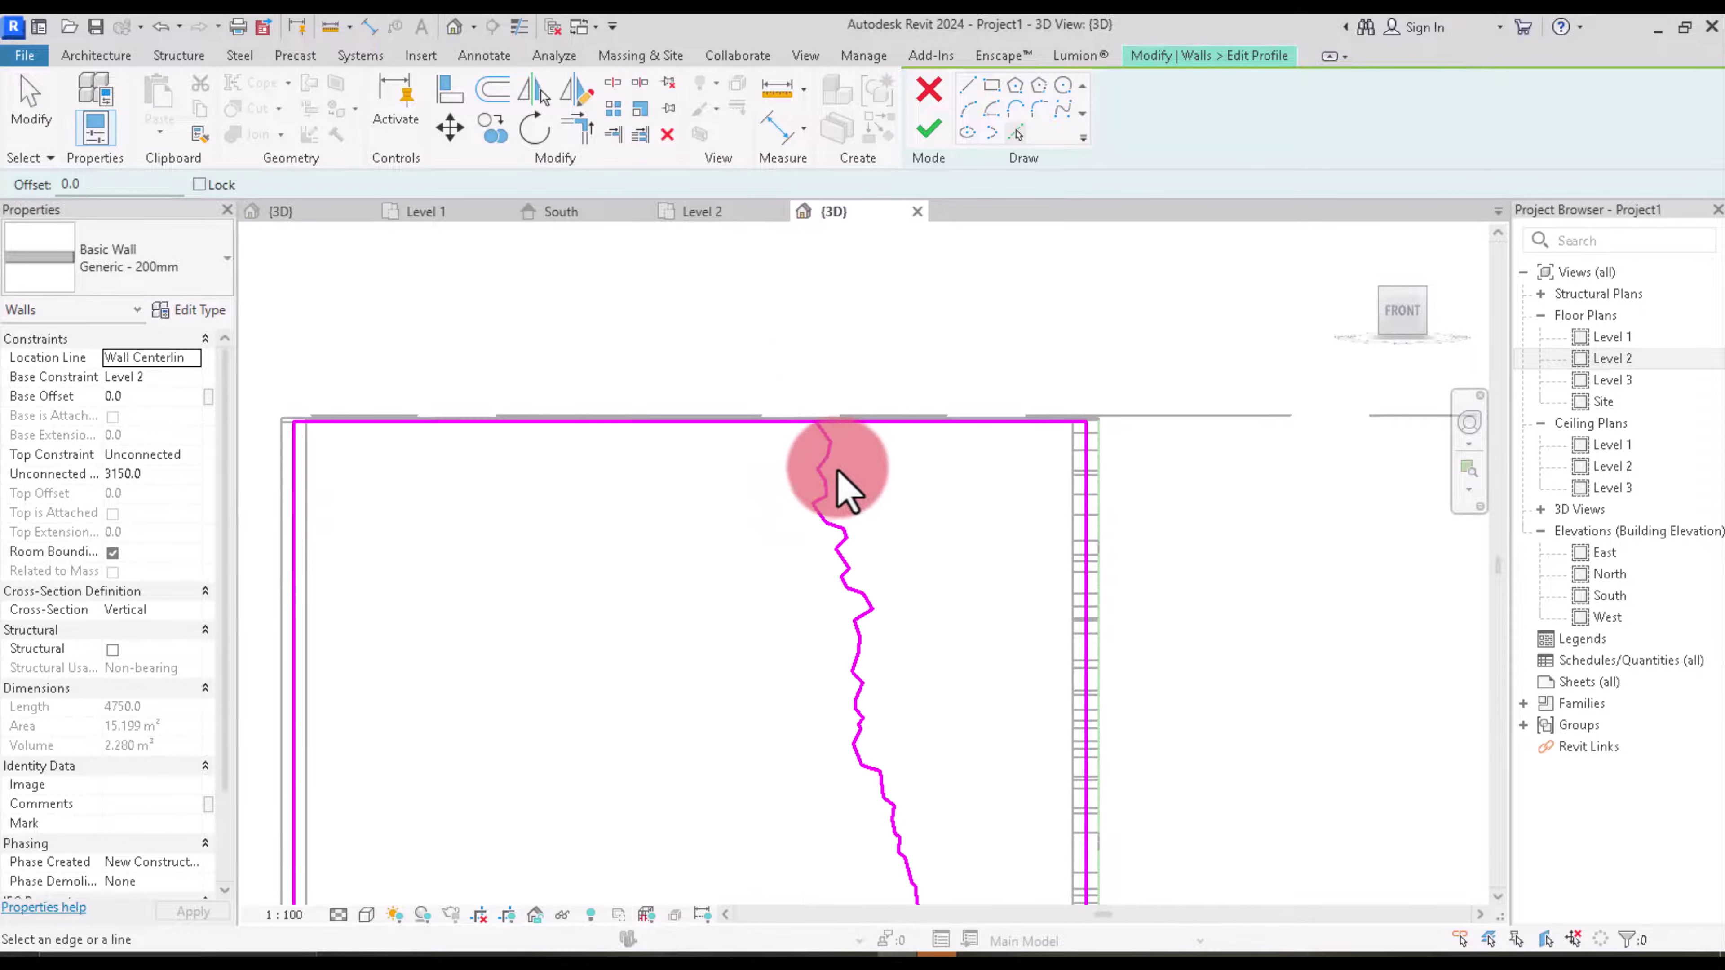
pyautogui.scroll(-2, 747, 503)
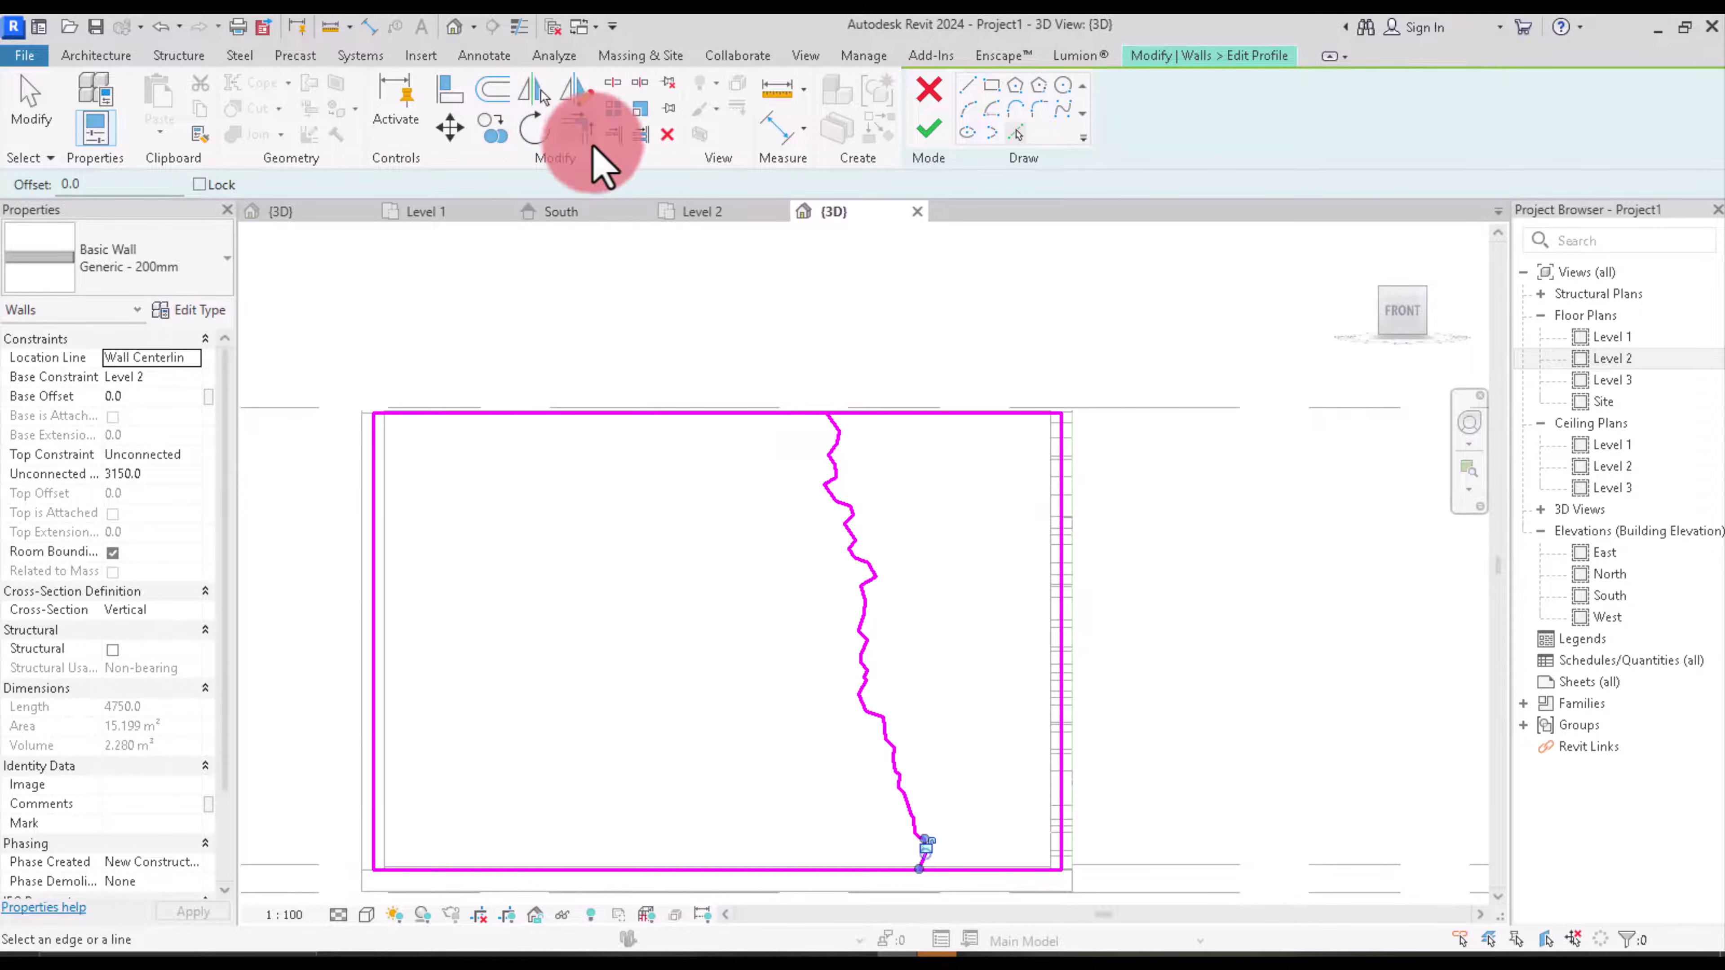
# Step: Trim the top and bottom profile edges to corners with the jagged line
pyautogui.click(583, 129)
pyautogui.scroll(2, 846, 452)
pyautogui.scroll(1, 845, 452)
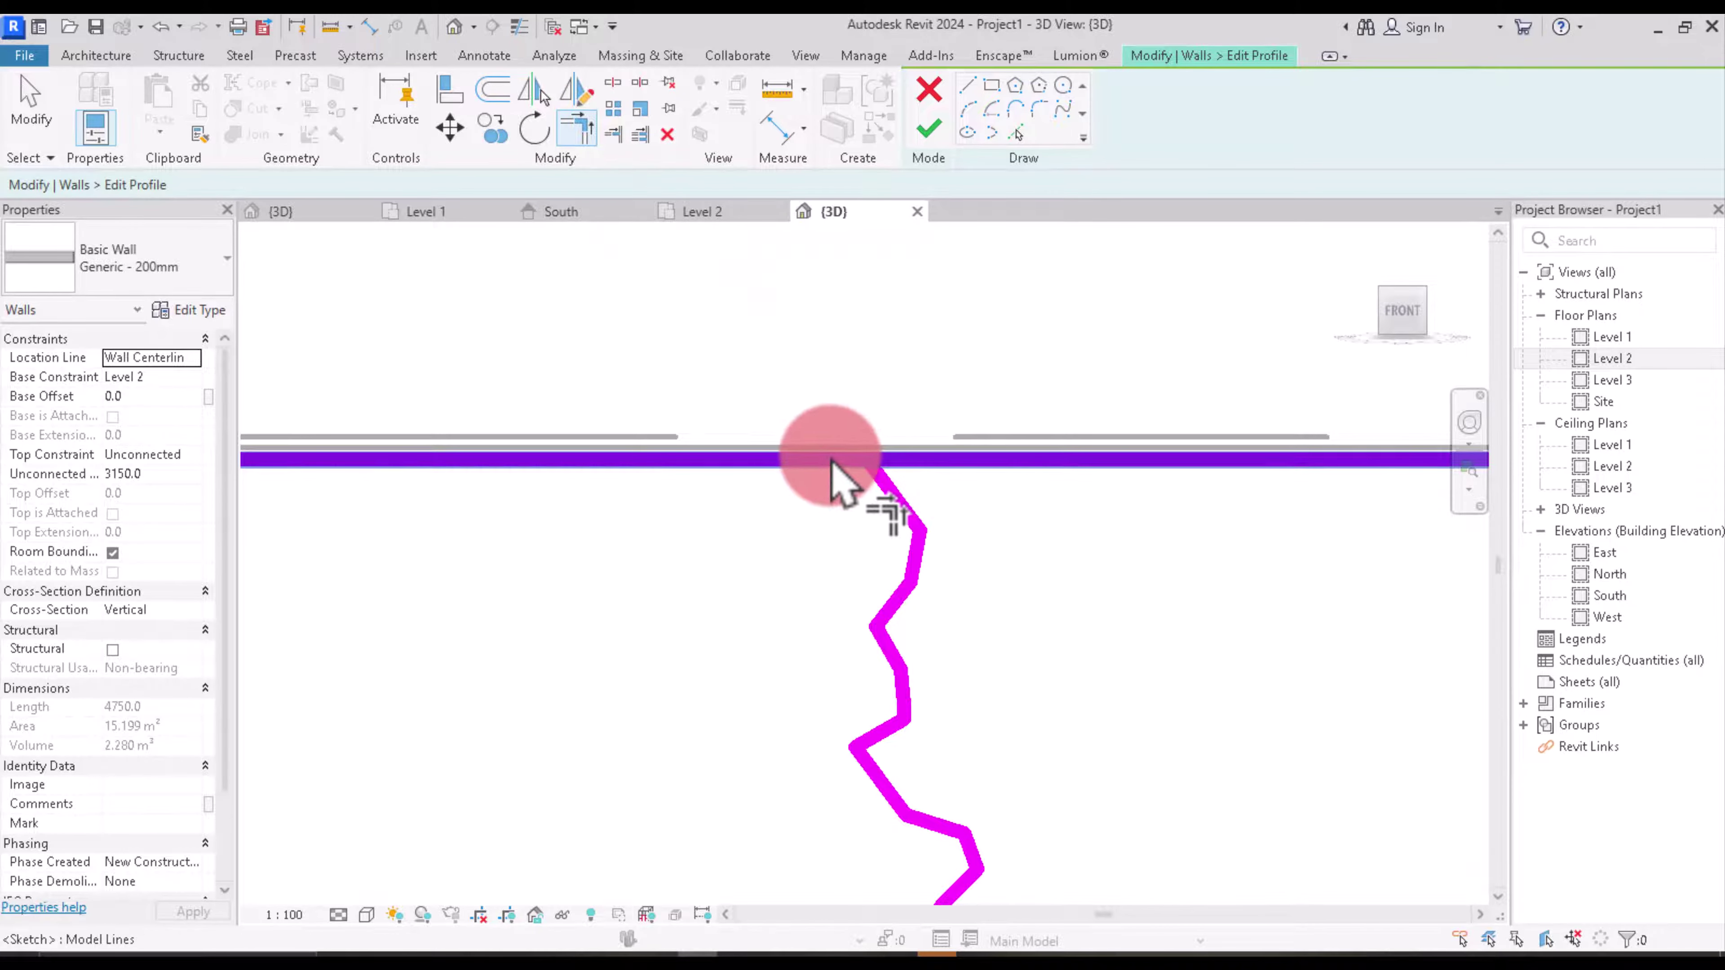
pyautogui.click(849, 456)
pyautogui.click(888, 488)
pyautogui.scroll(-1, 897, 469)
pyautogui.scroll(-3, 944, 489)
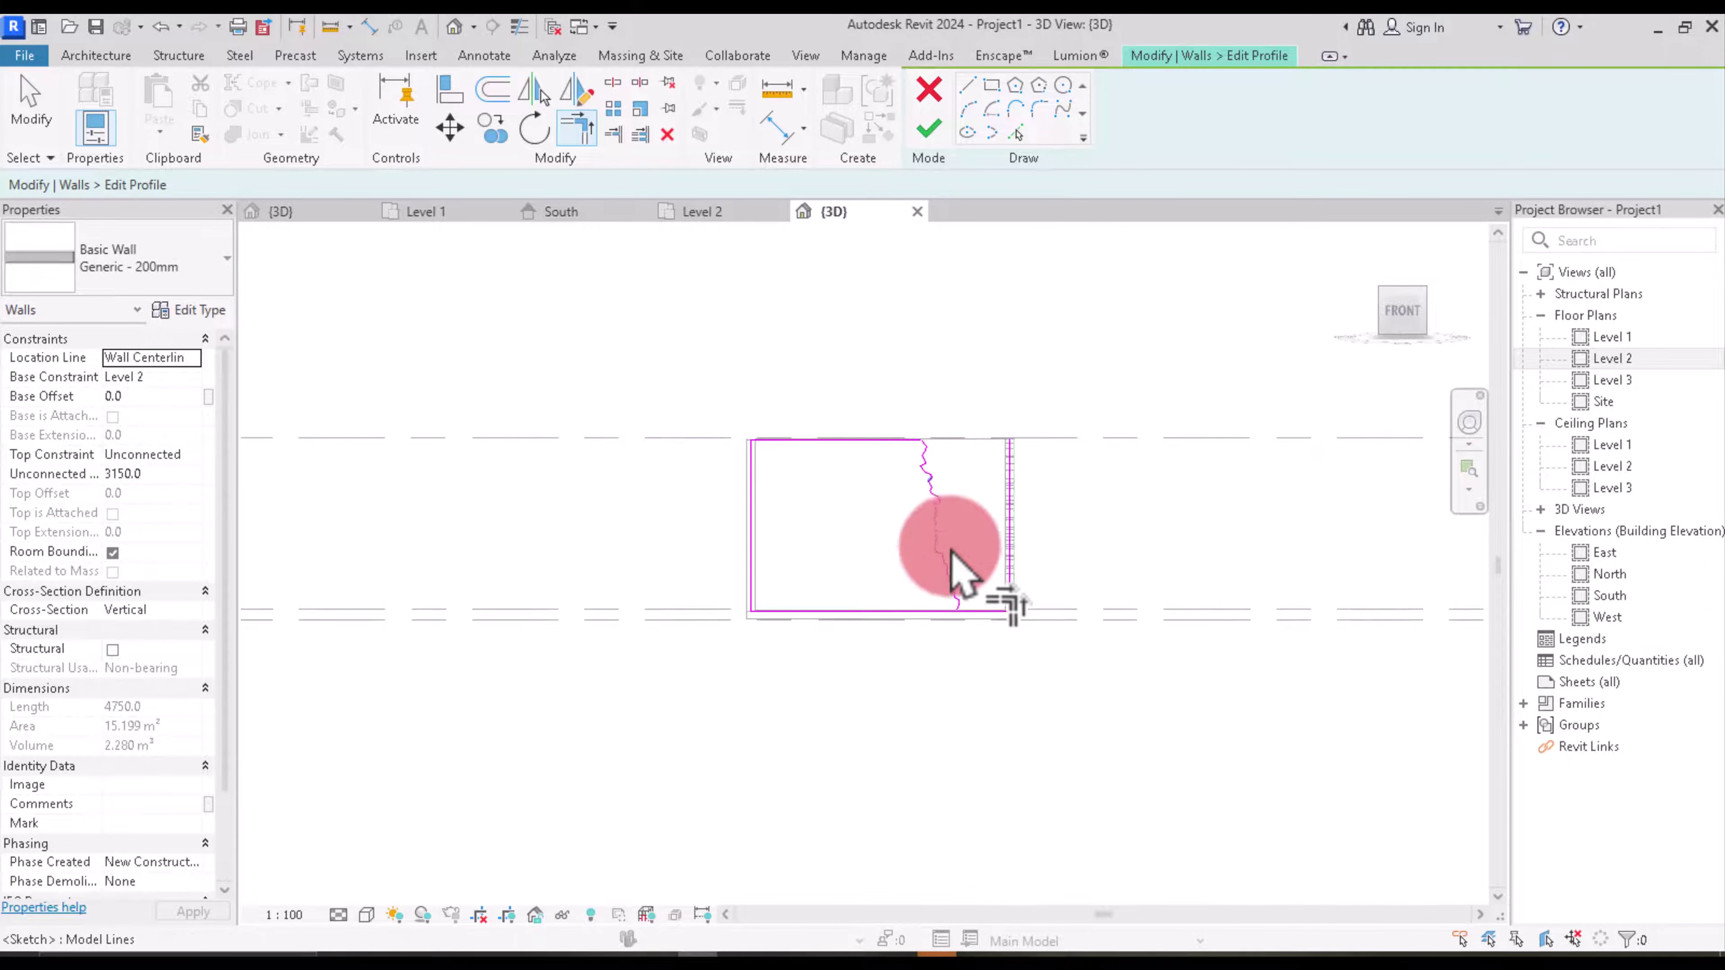
pyautogui.scroll(3, 951, 598)
pyautogui.scroll(1, 944, 649)
pyautogui.click(937, 646)
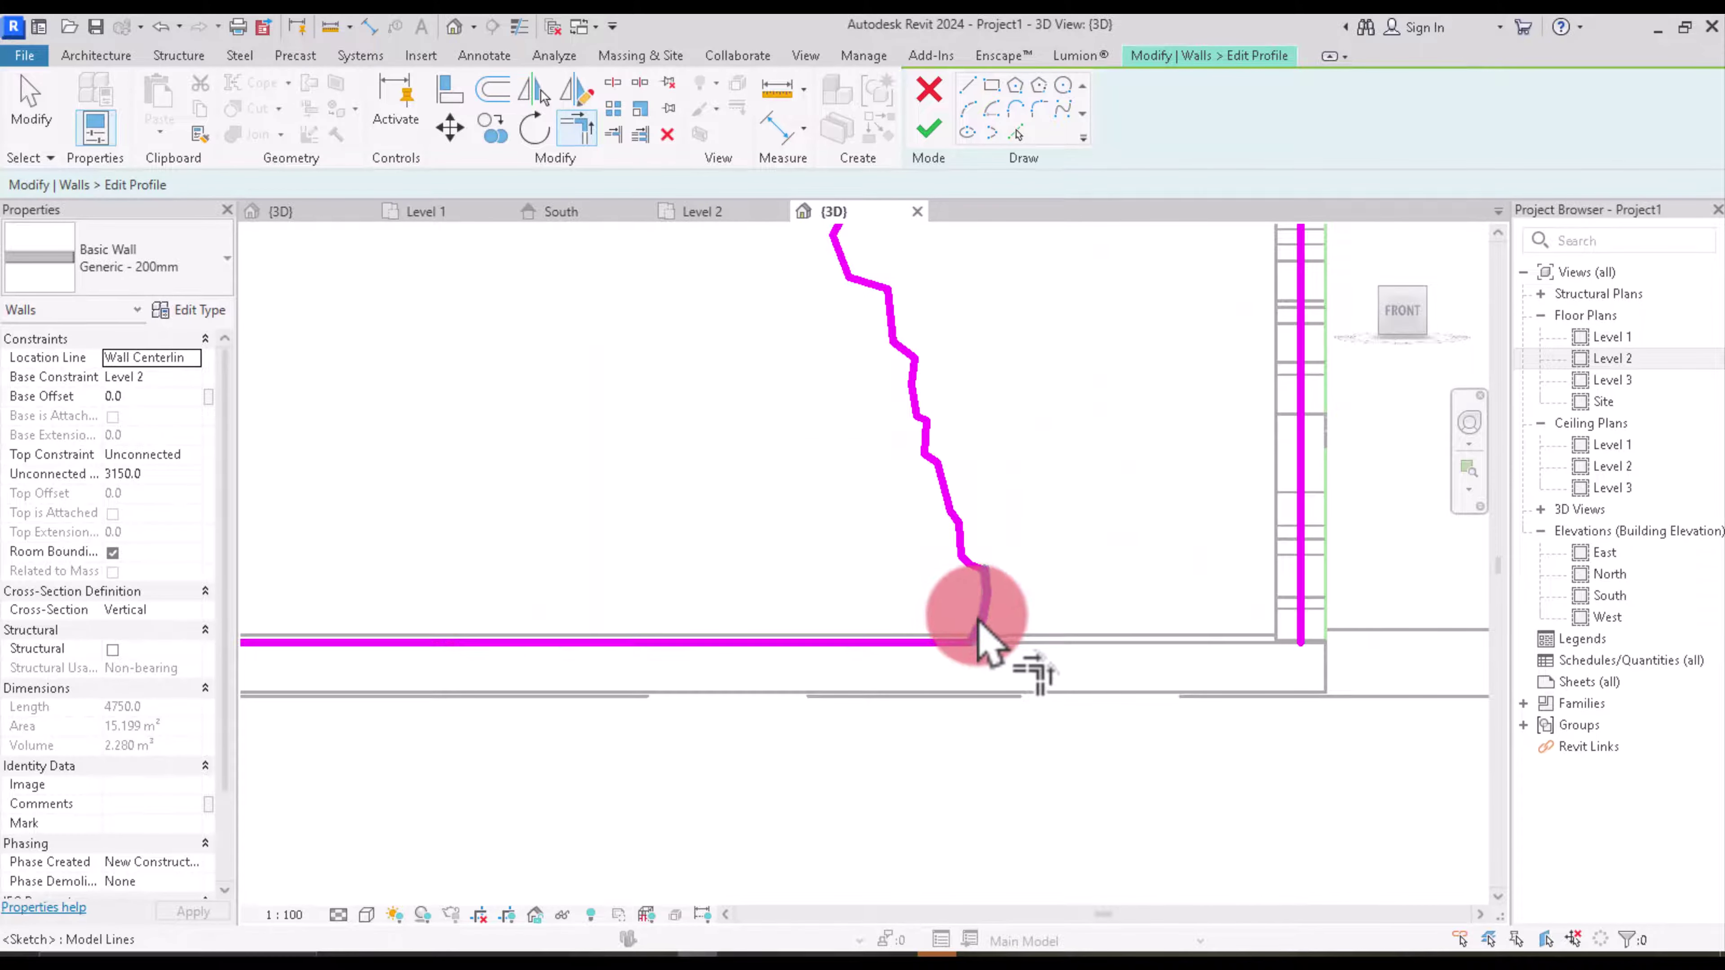
pyautogui.rightClick(1106, 375)
pyautogui.click(1114, 378)
# Step: Delete the leftover vertical line from the wall profile
pyautogui.rightClick(1117, 384)
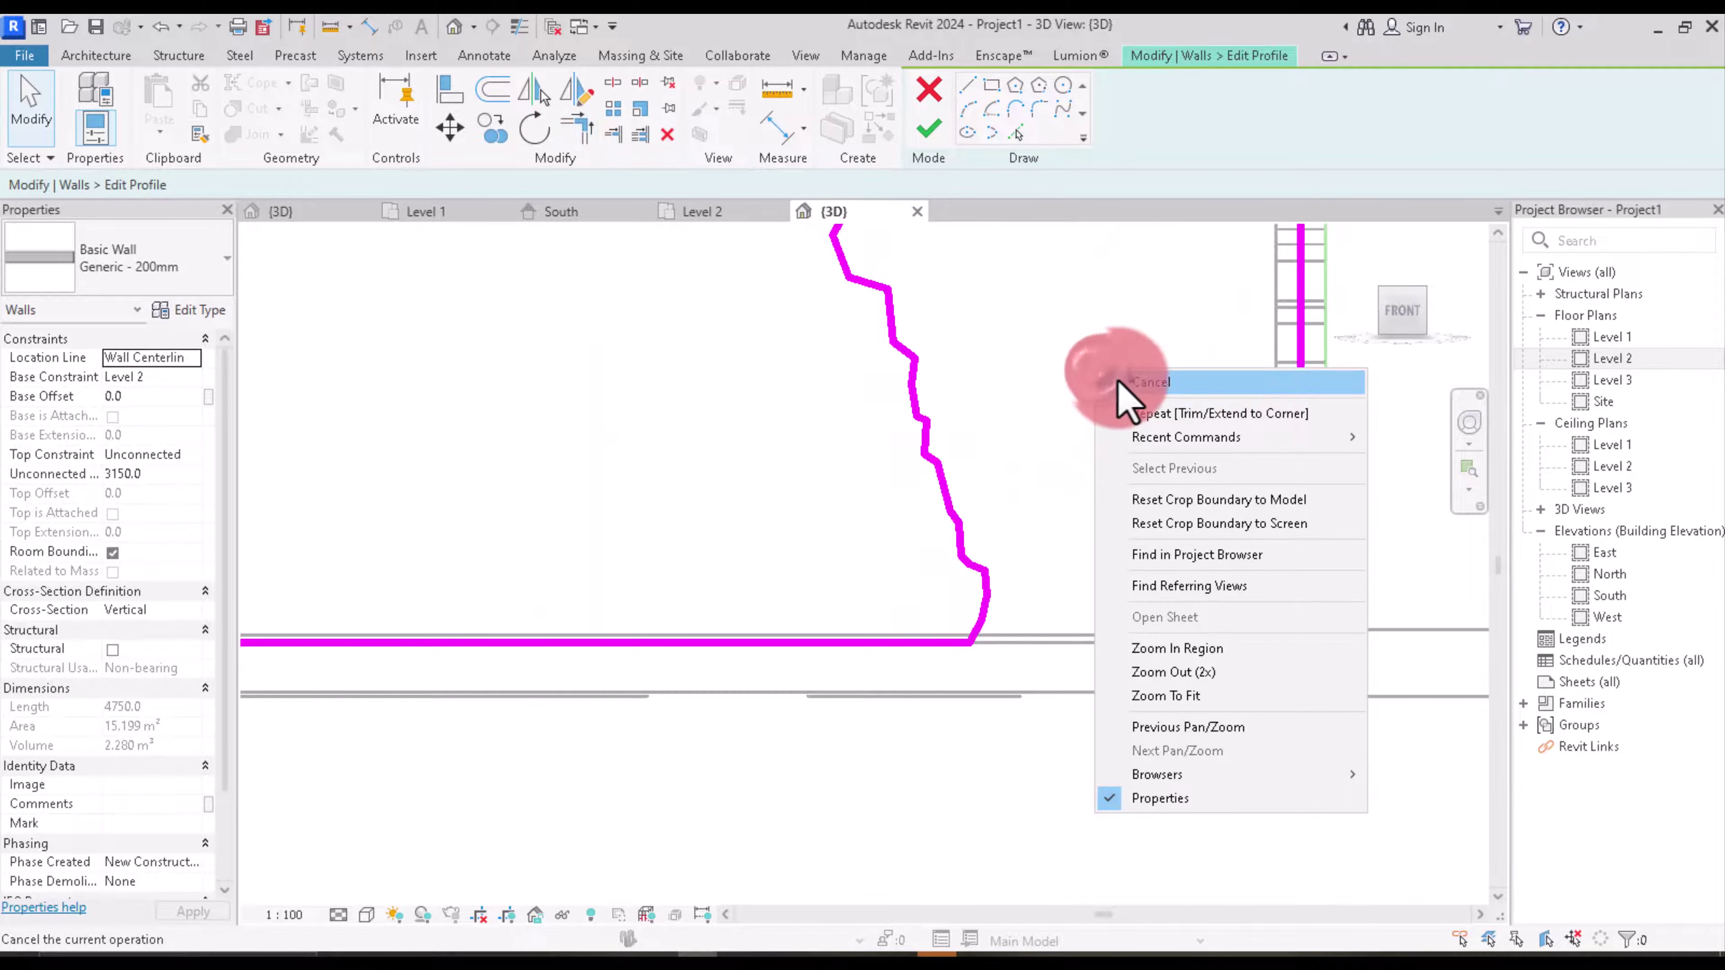
pyautogui.press('Escape')
pyautogui.scroll(-1, 951, 540)
pyautogui.click(1117, 363)
pyautogui.rightClick(1116, 326)
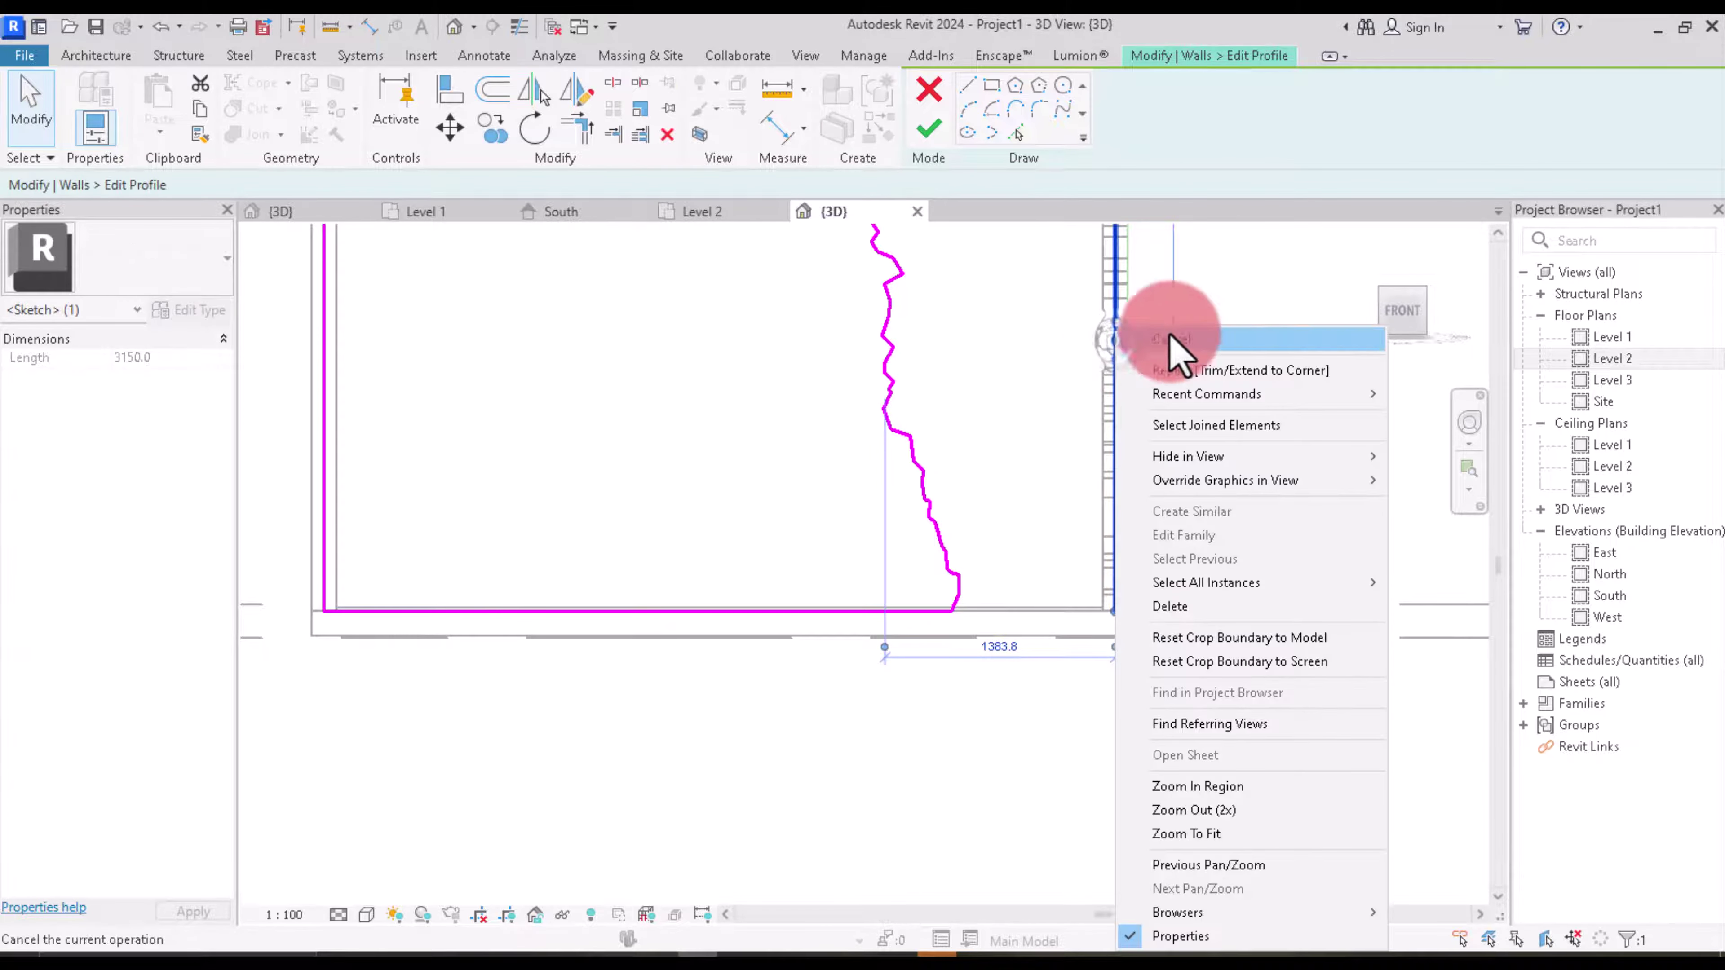
pyautogui.click(1170, 606)
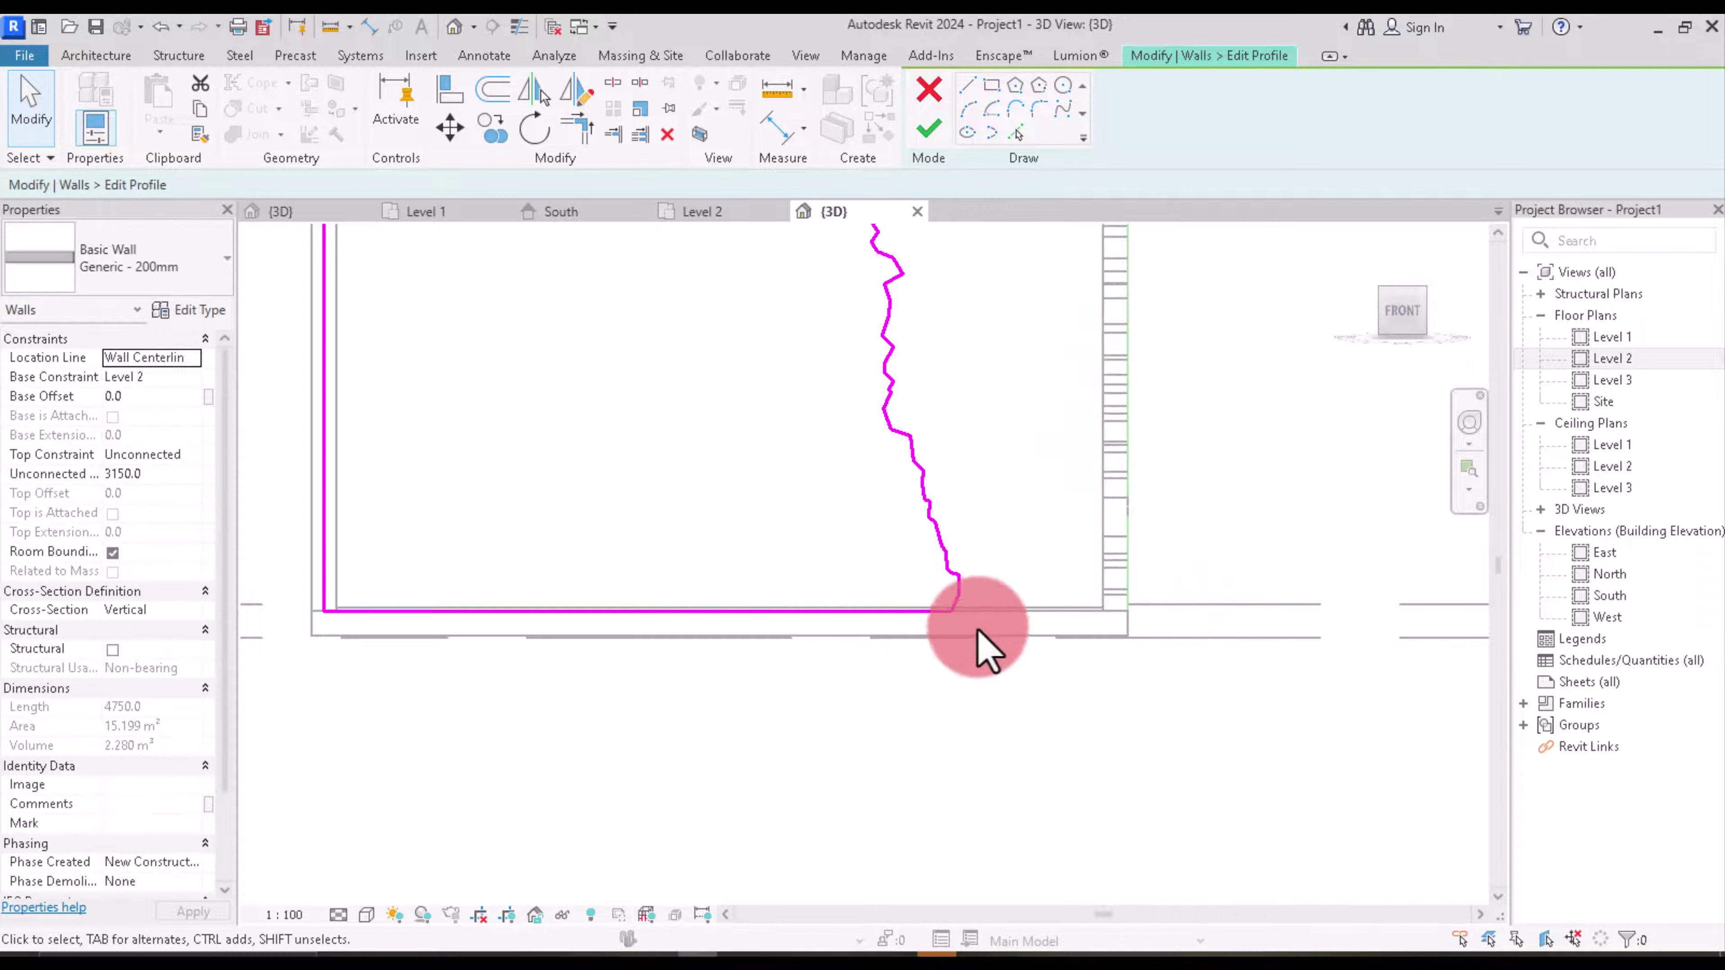
# Step: Finish the profile edit so the front wall ends at the crack, then deselect it
pyautogui.scroll(-3, 977, 649)
pyautogui.scroll(2, 958, 584)
pyautogui.scroll(2, 951, 530)
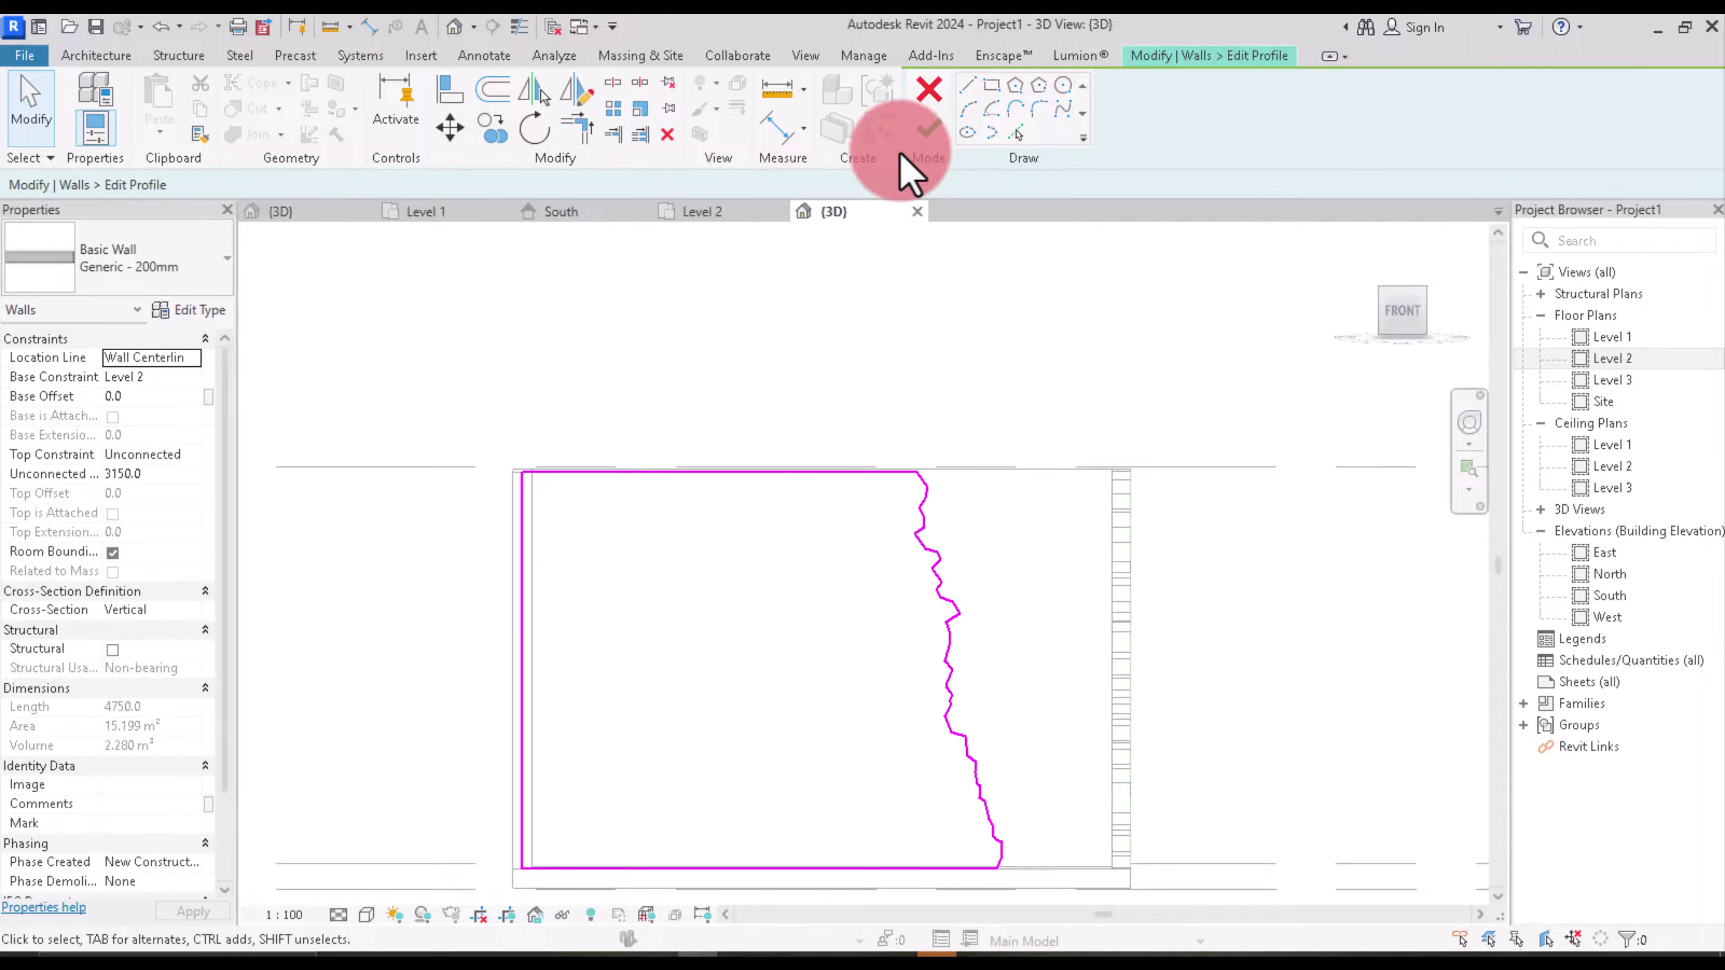
pyautogui.click(929, 129)
pyautogui.scroll(-2, 944, 424)
pyautogui.click(984, 384)
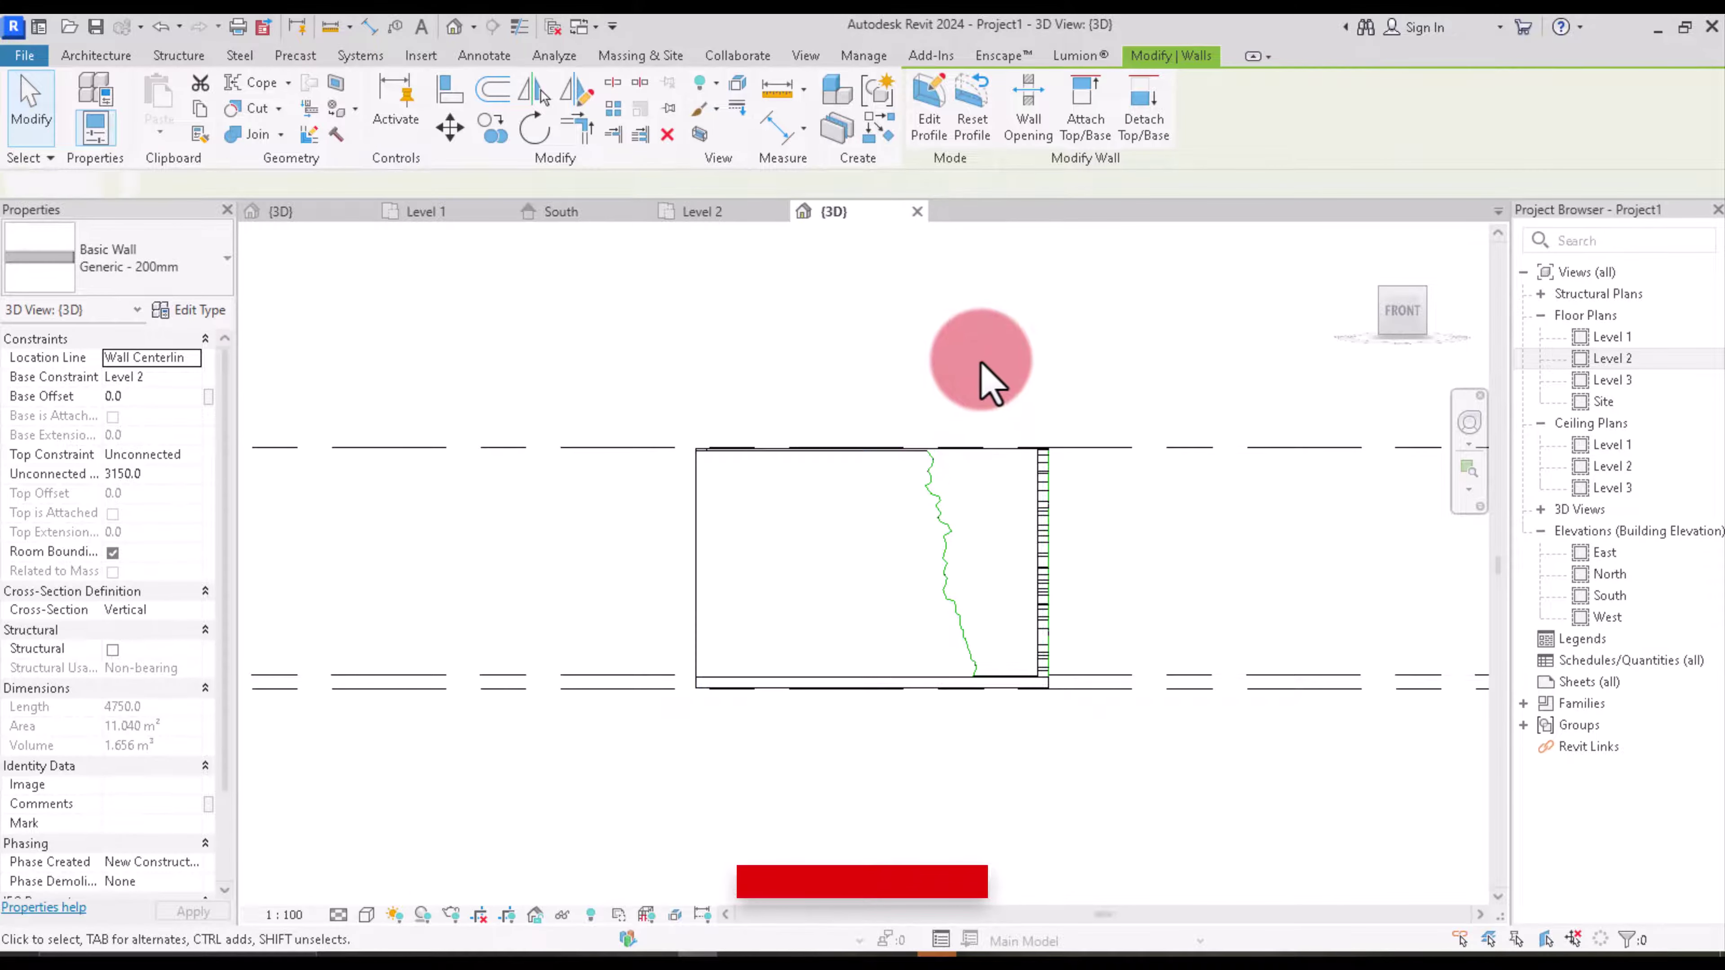
# Step: Switch to an isometric corner view of the walled box
pyautogui.click(1392, 333)
pyautogui.scroll(5, 910, 476)
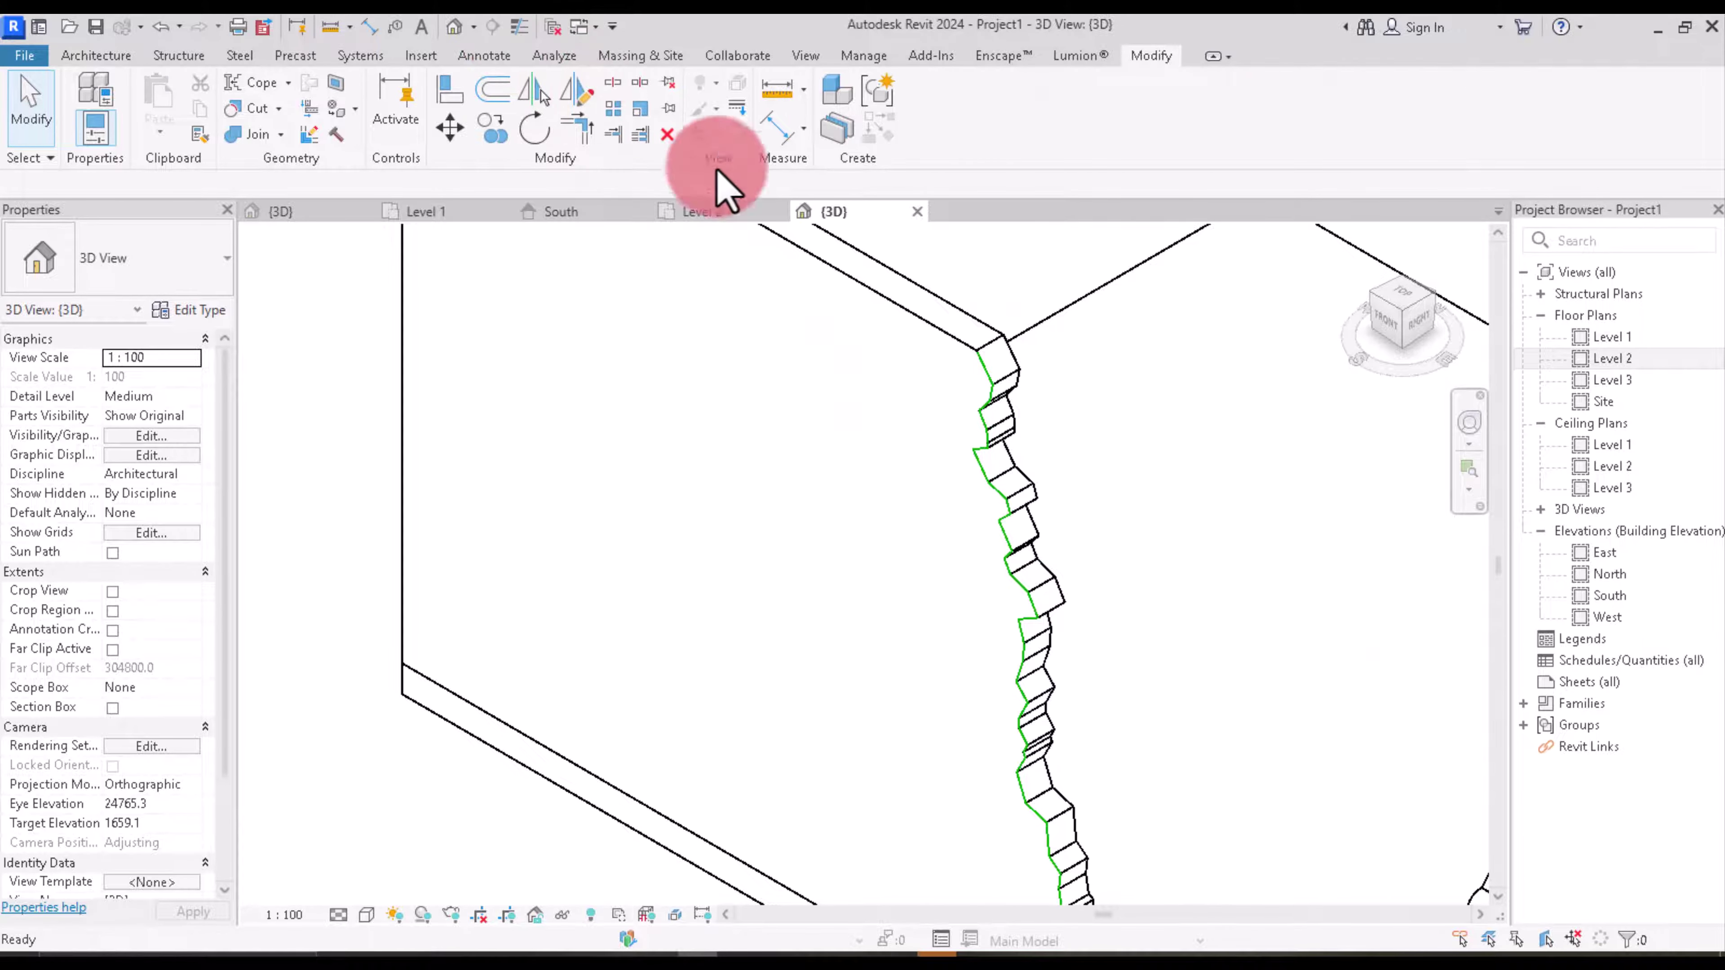
pyautogui.scroll(-3, 910, 421)
pyautogui.scroll(-3, 924, 443)
pyautogui.scroll(4, 993, 700)
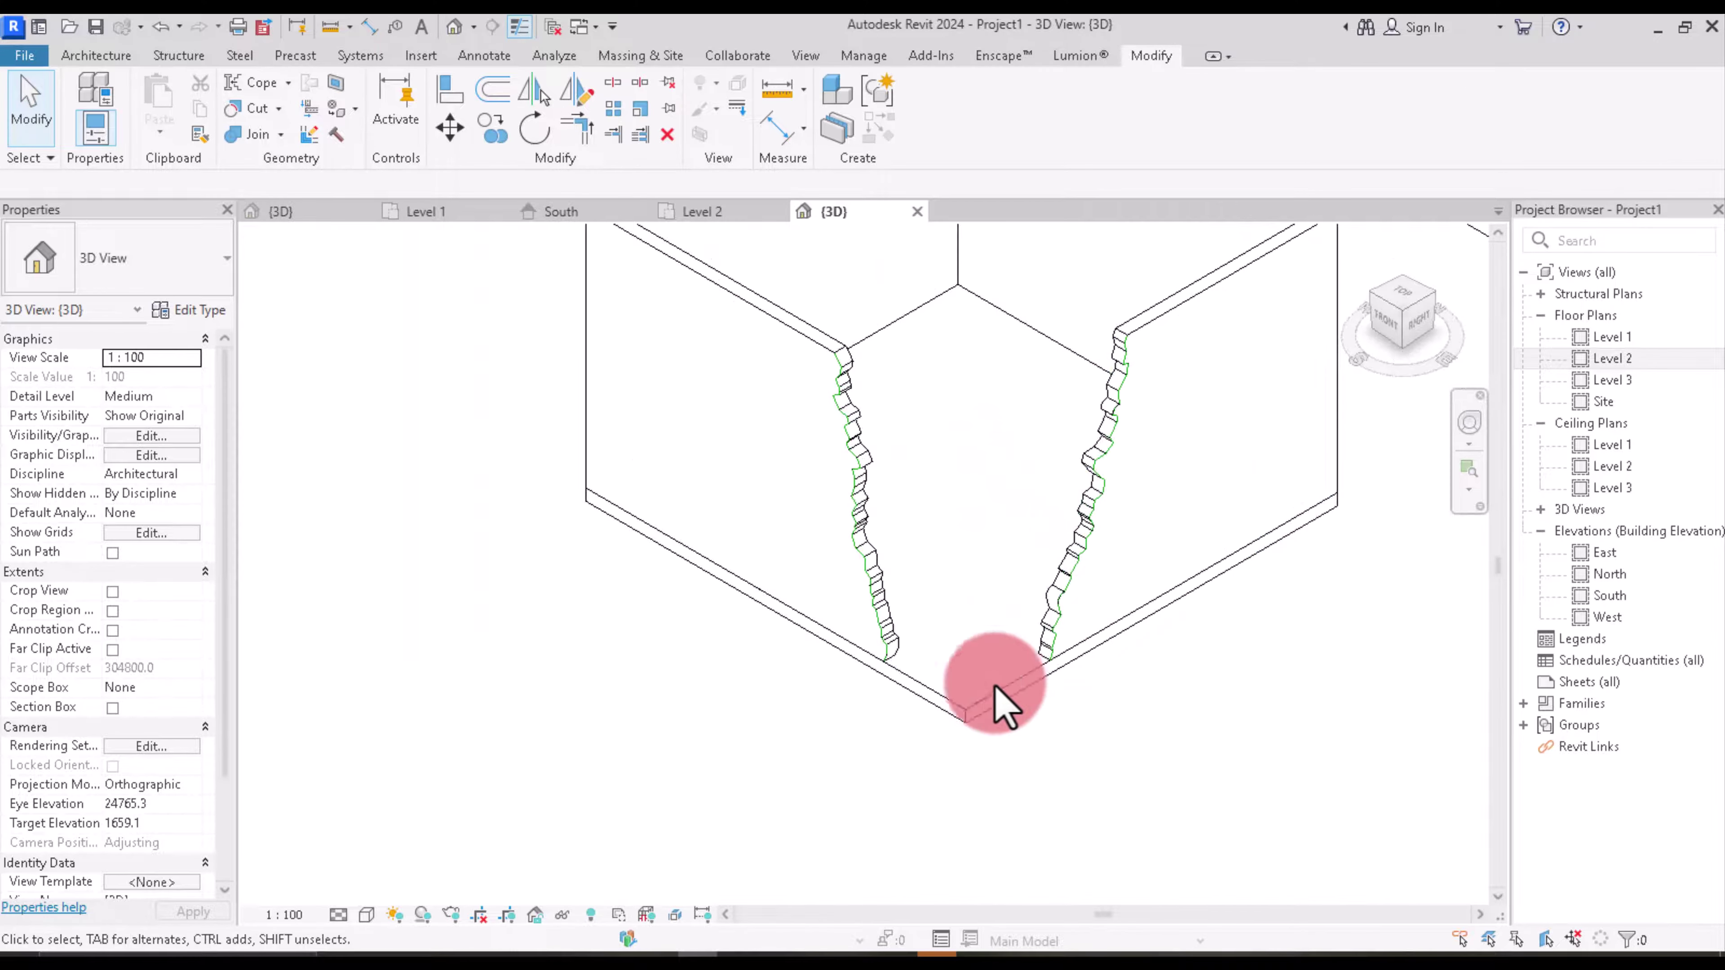
# Step: Set the visual style to Realistic and zoom around the jagged stone wall edges
pyautogui.click(367, 915)
pyautogui.click(408, 876)
pyautogui.scroll(5, 1019, 530)
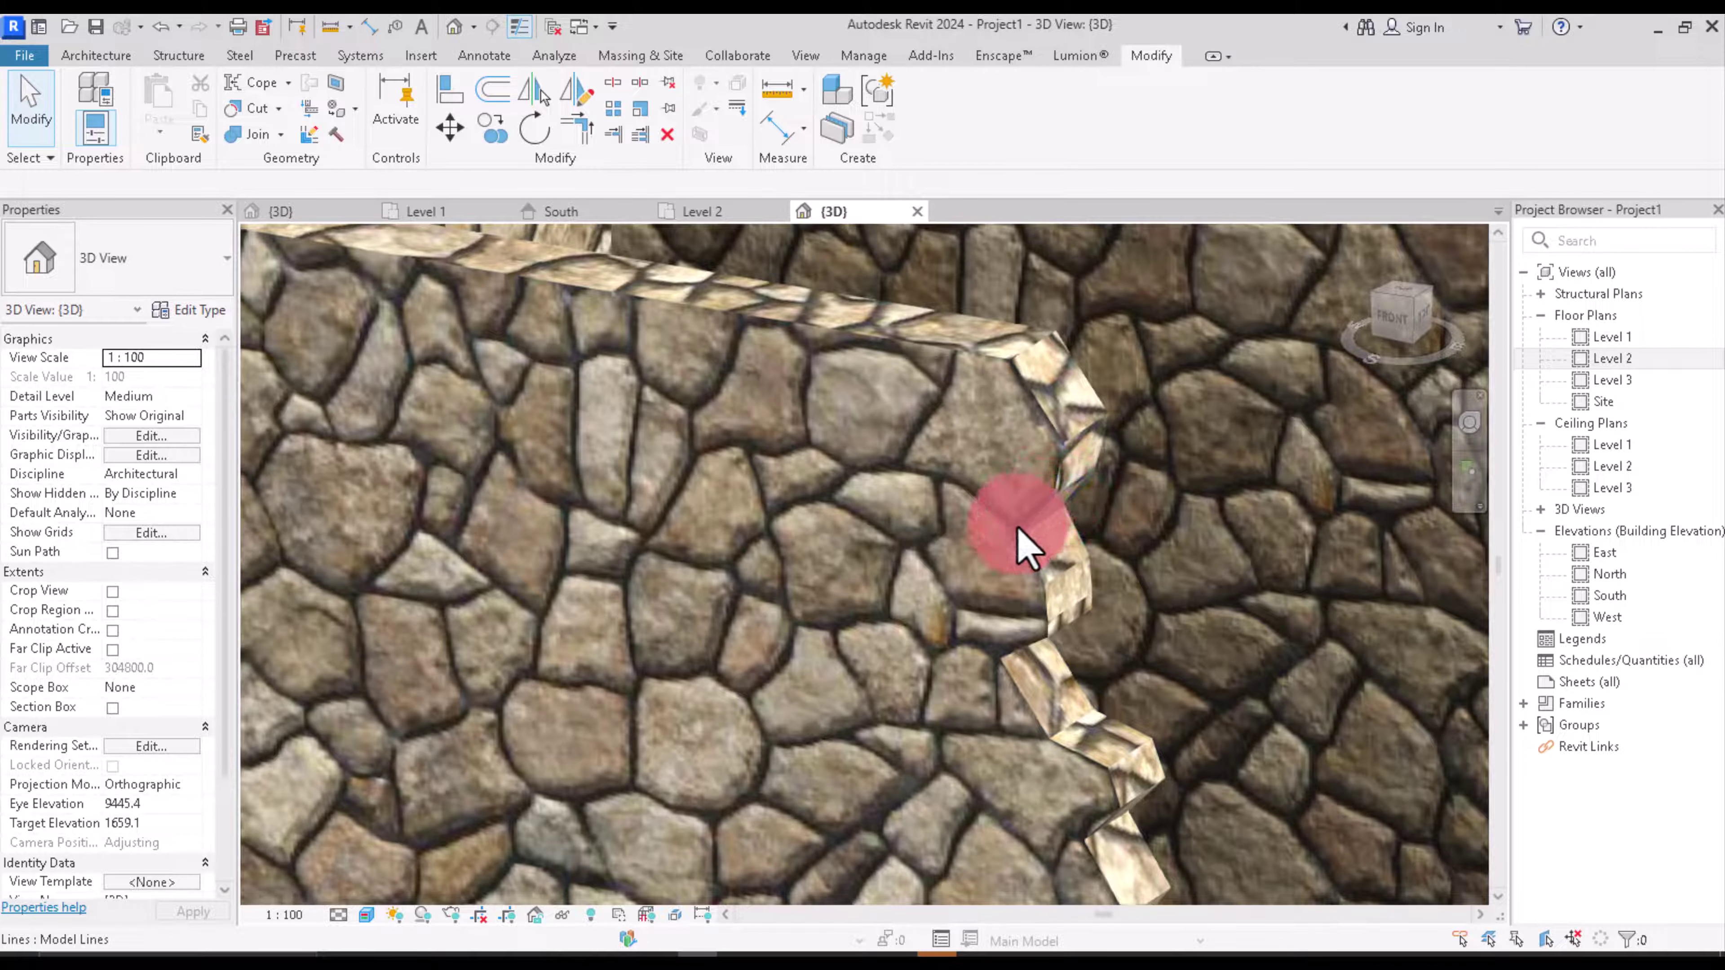
pyautogui.scroll(-3, 1020, 558)
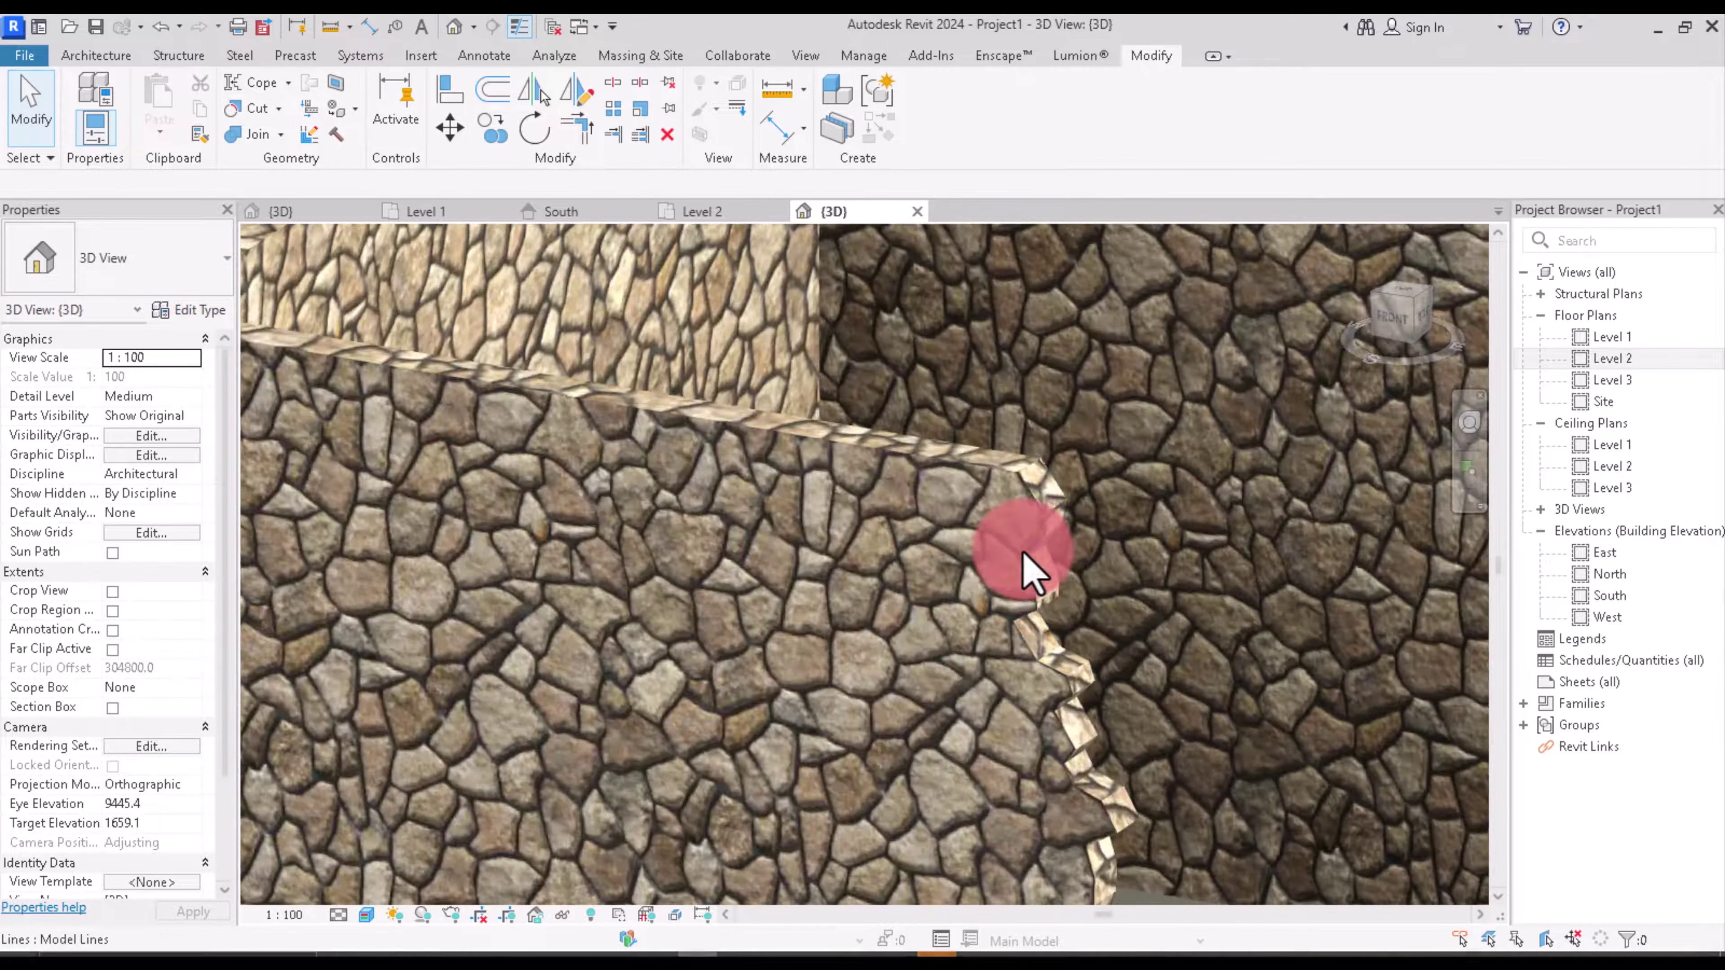
pyautogui.scroll(-3, 1031, 566)
pyautogui.scroll(-2, 1031, 566)
pyautogui.scroll(3, 1073, 789)
pyautogui.scroll(3, 1031, 797)
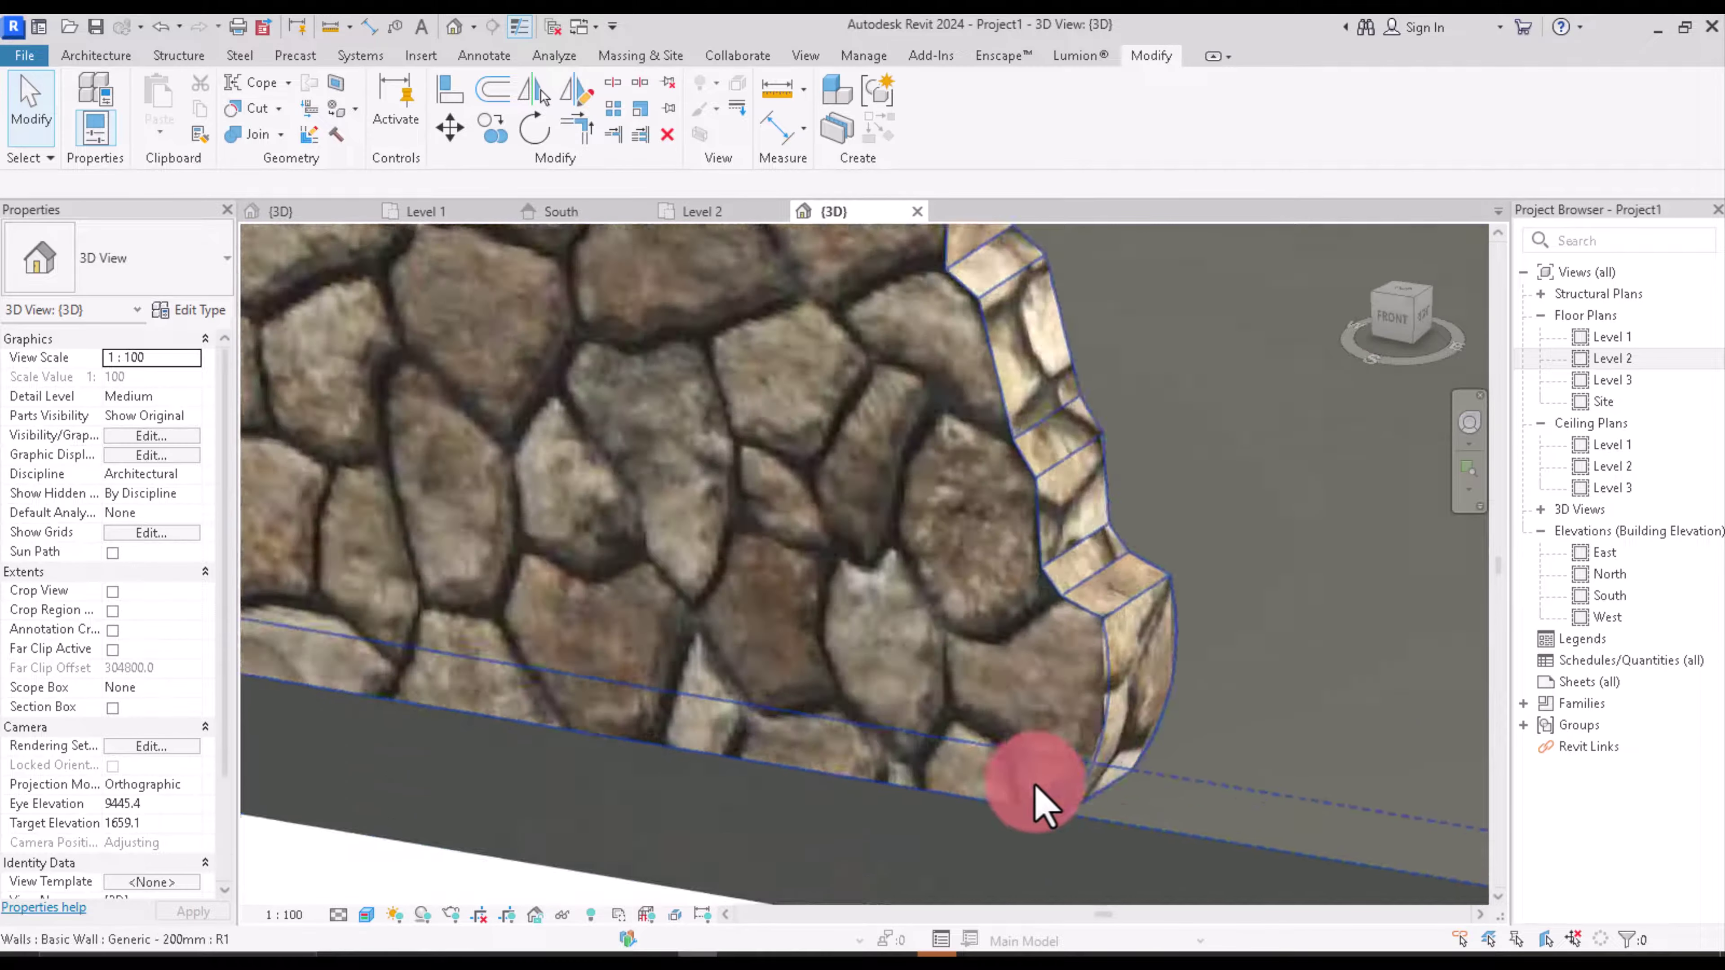
pyautogui.scroll(2, 1059, 611)
pyautogui.scroll(2, 1045, 577)
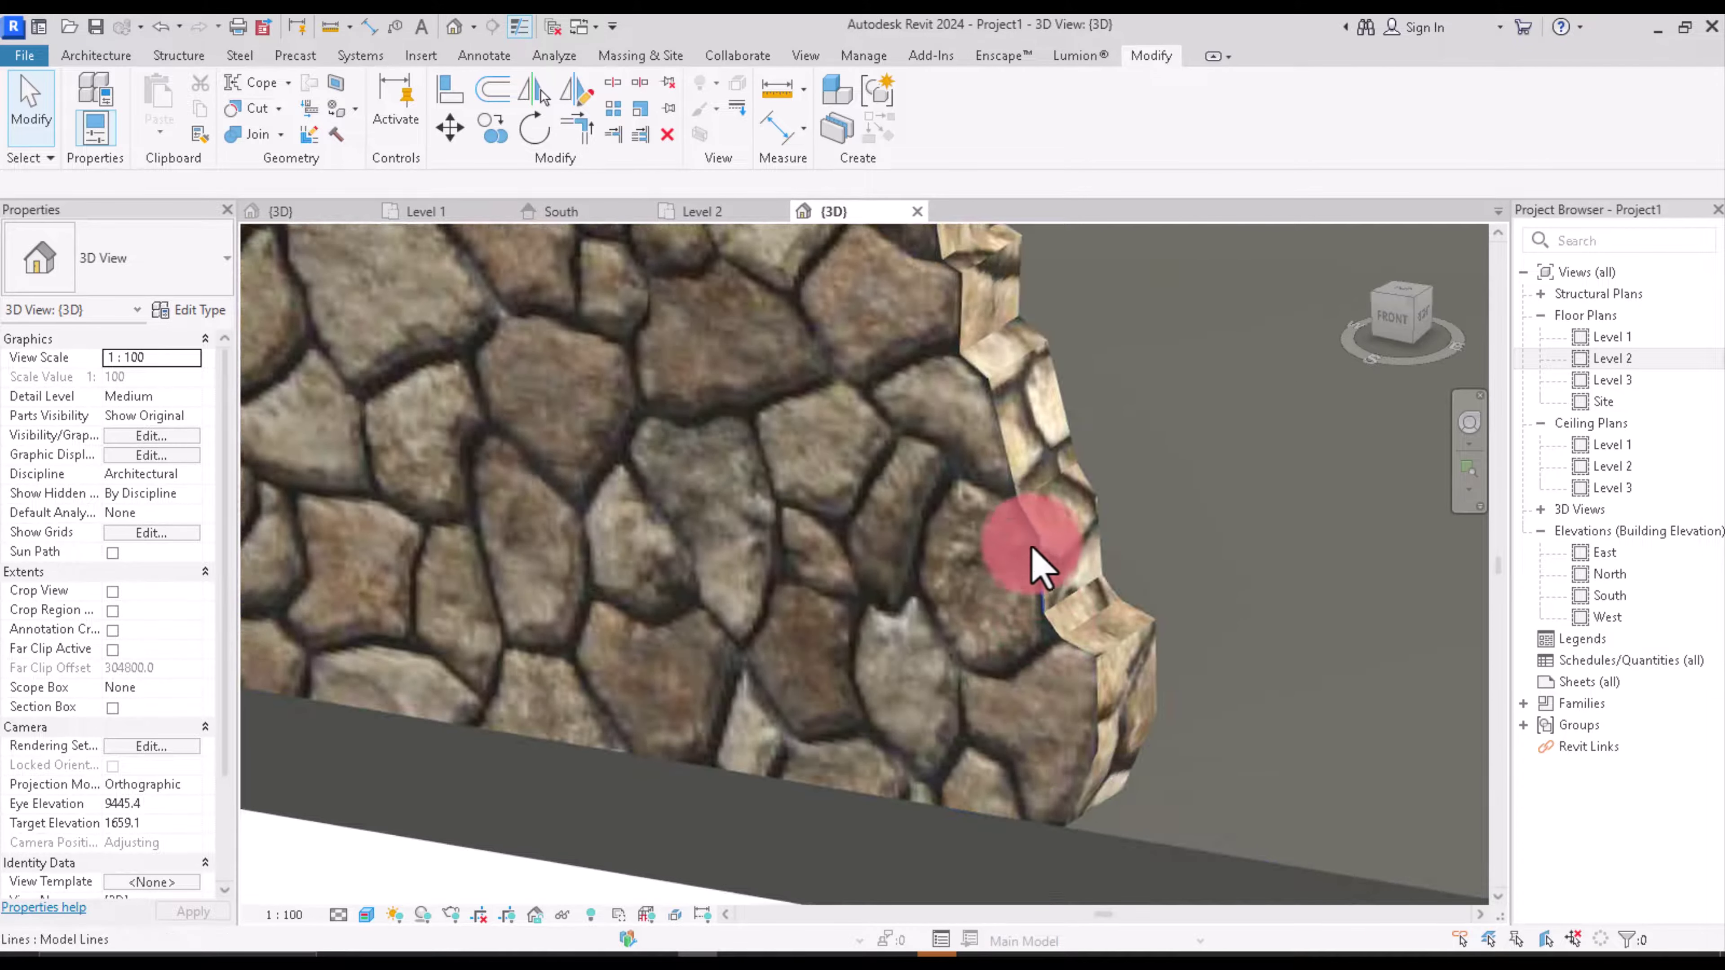
pyautogui.scroll(-2, 1018, 550)
pyautogui.scroll(-2, 1019, 612)
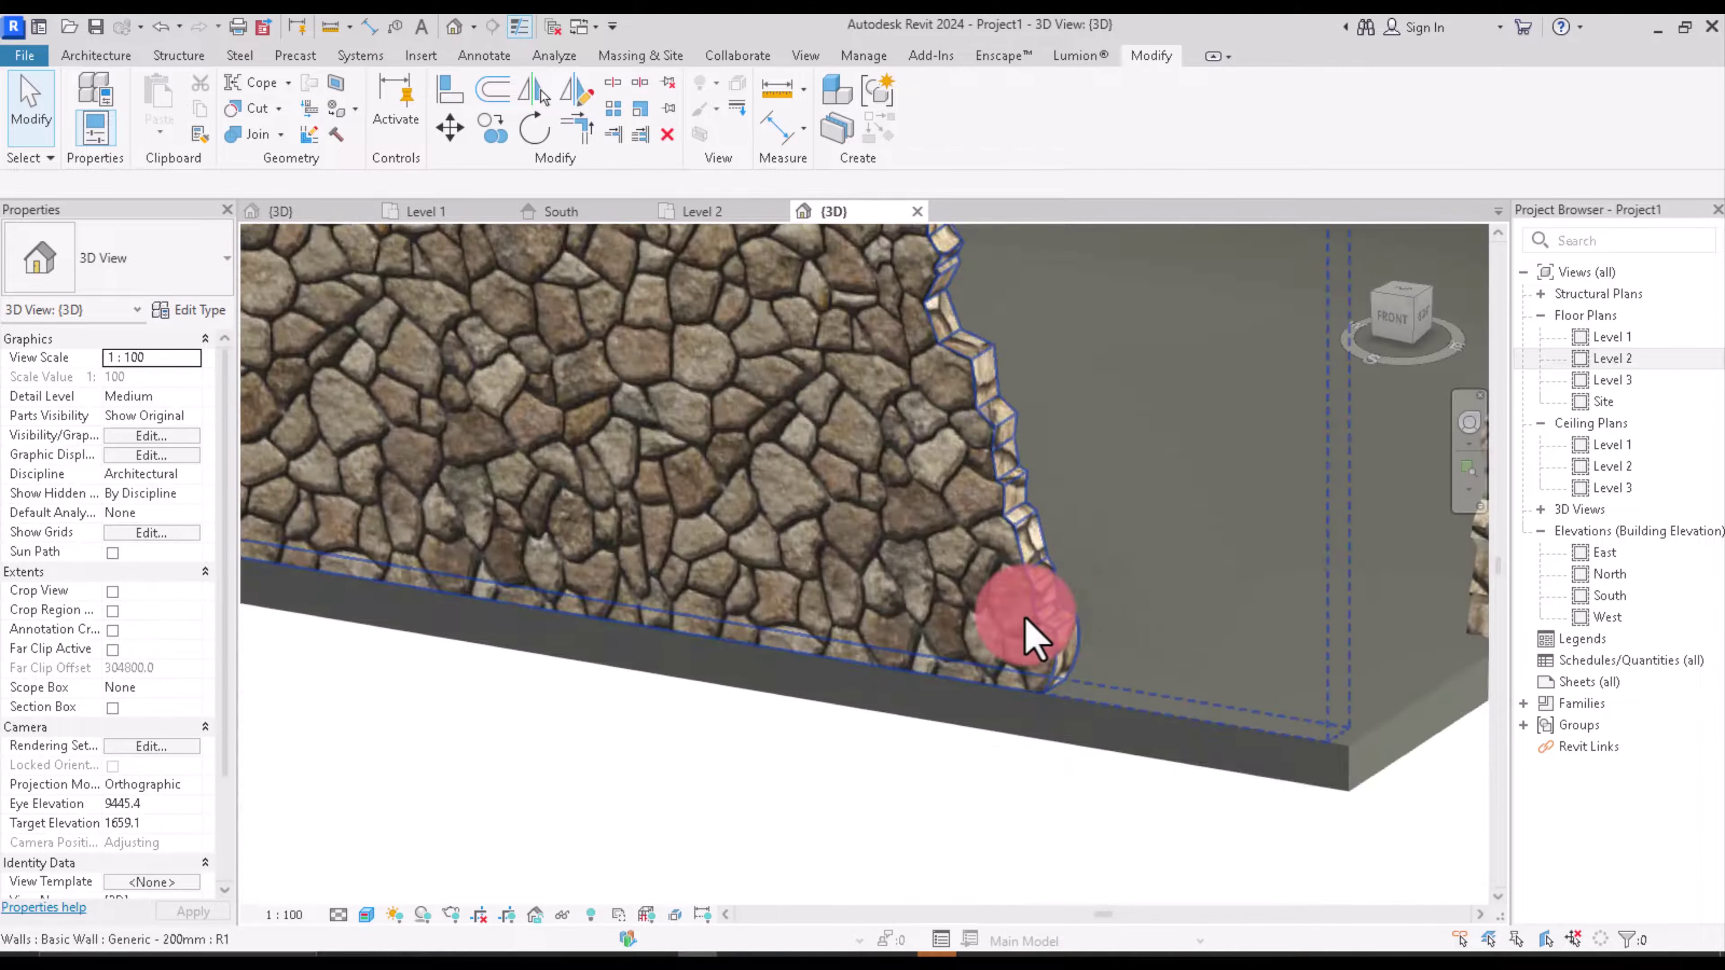
pyautogui.scroll(-2, 1022, 564)
pyautogui.scroll(3, 1019, 517)
pyautogui.scroll(-10, 1025, 608)
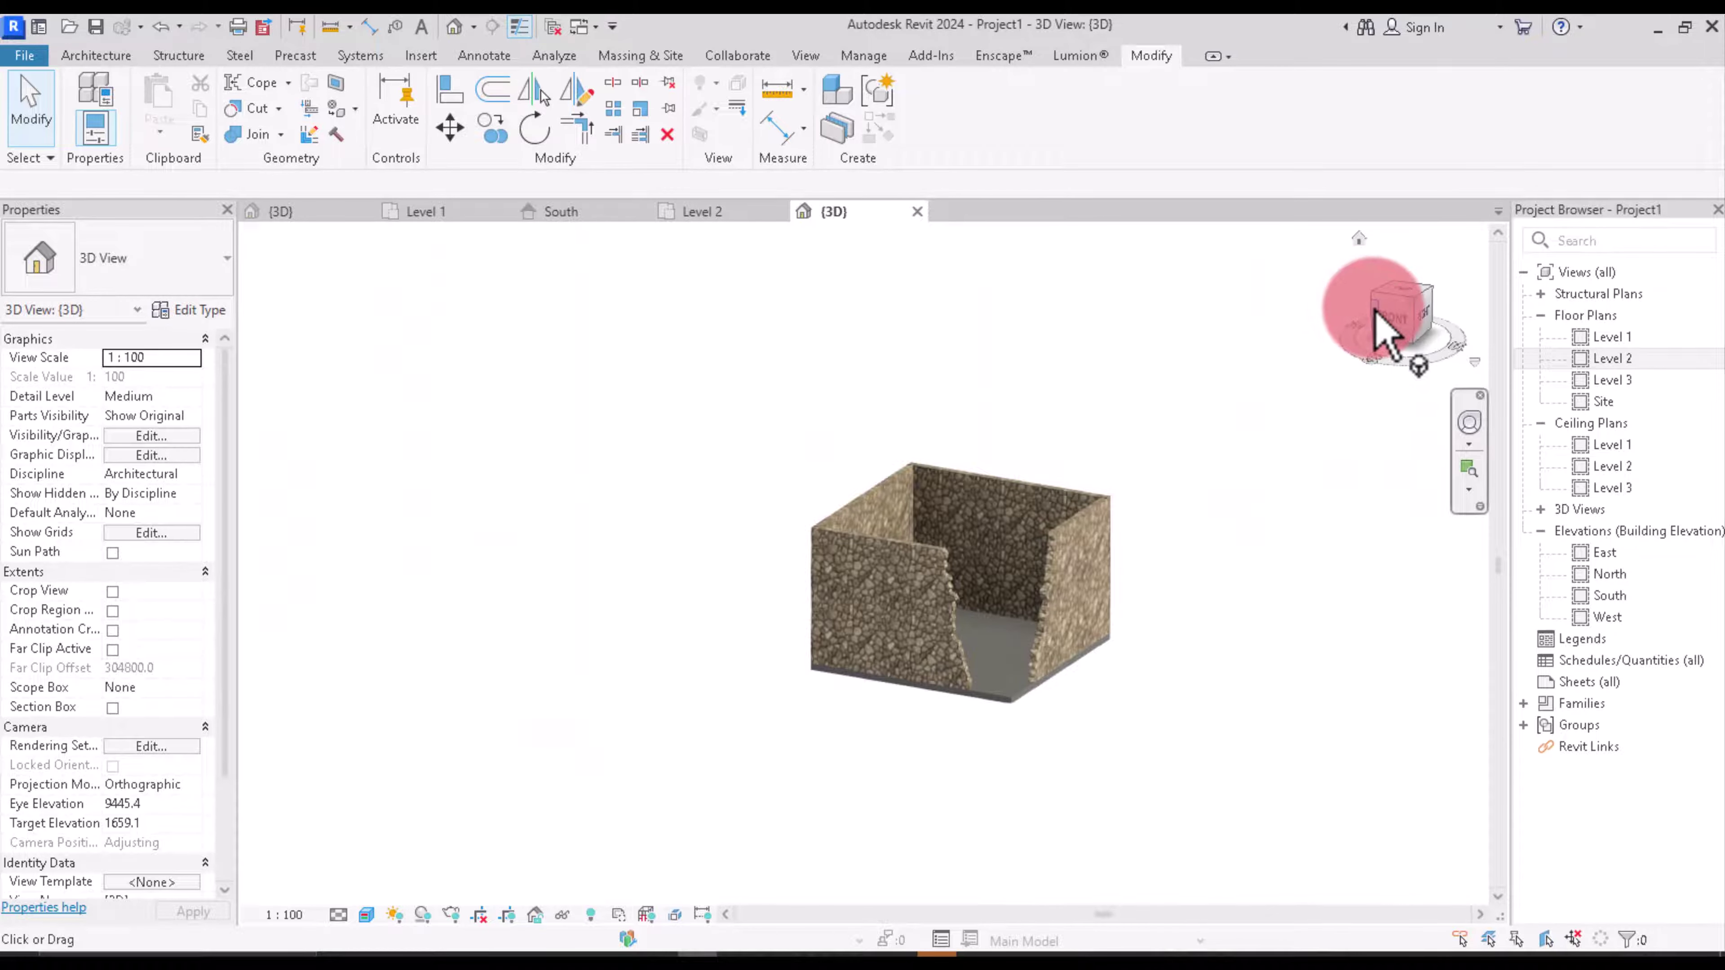
# Step: Open the Level 2 floor plan
pyautogui.click(706, 215)
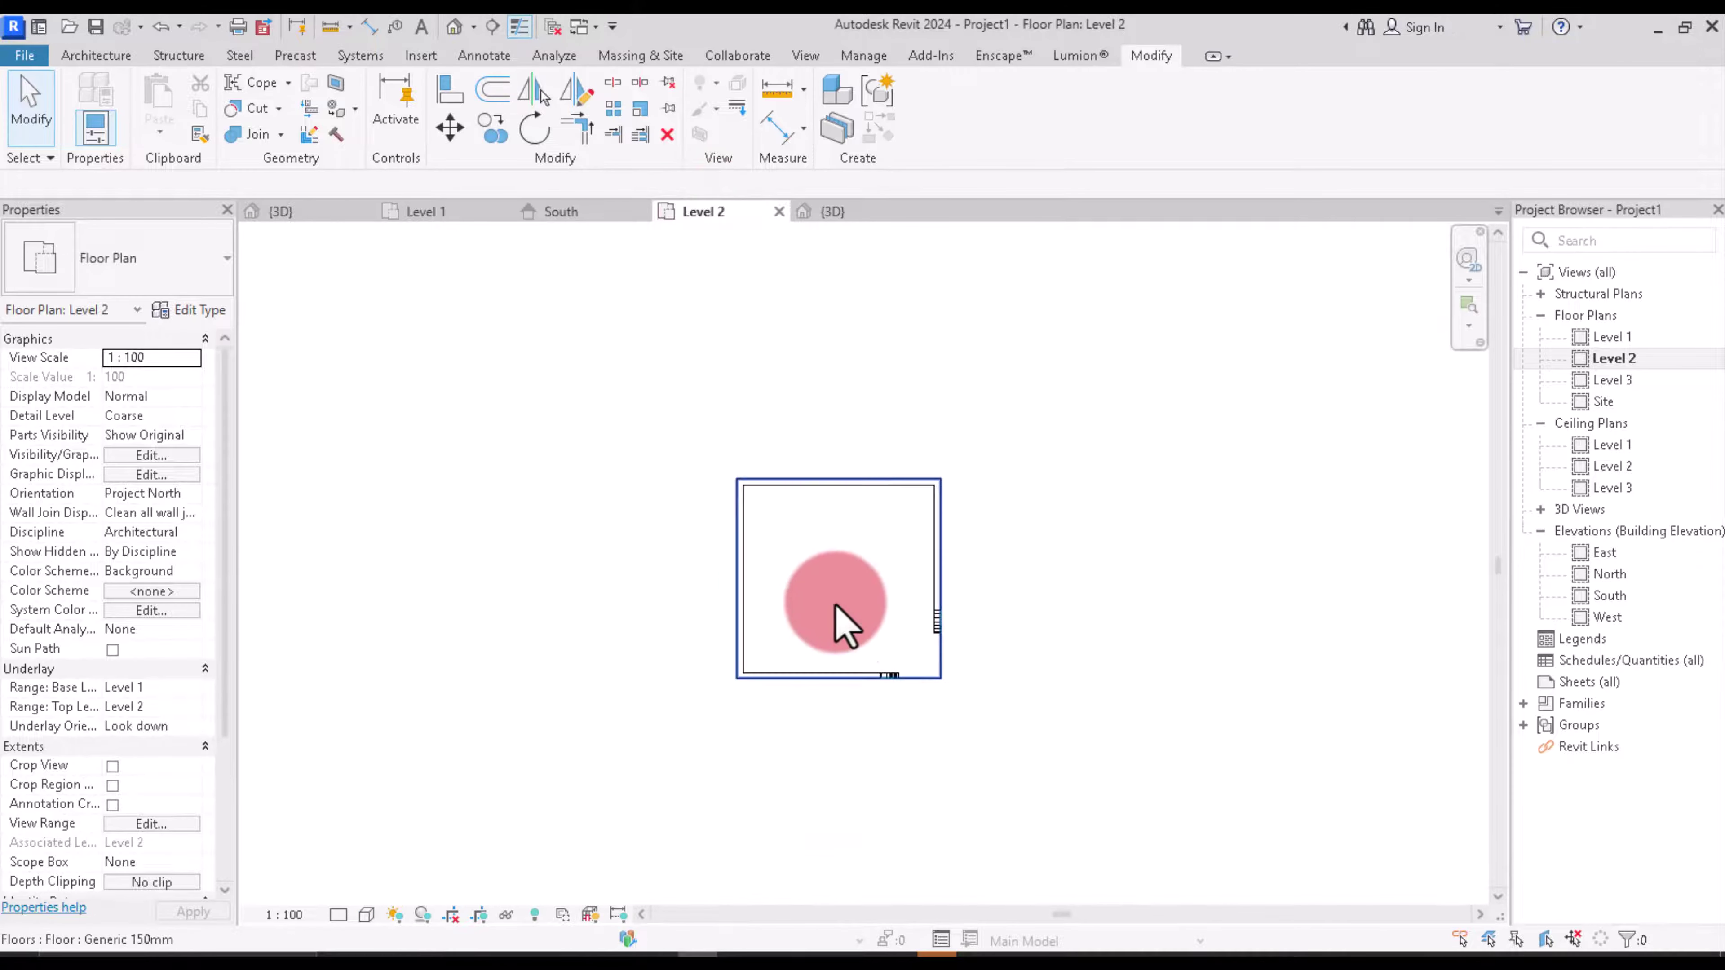
pyautogui.scroll(4, 862, 645)
pyautogui.scroll(-1, 951, 611)
pyautogui.rightClick(1155, 408)
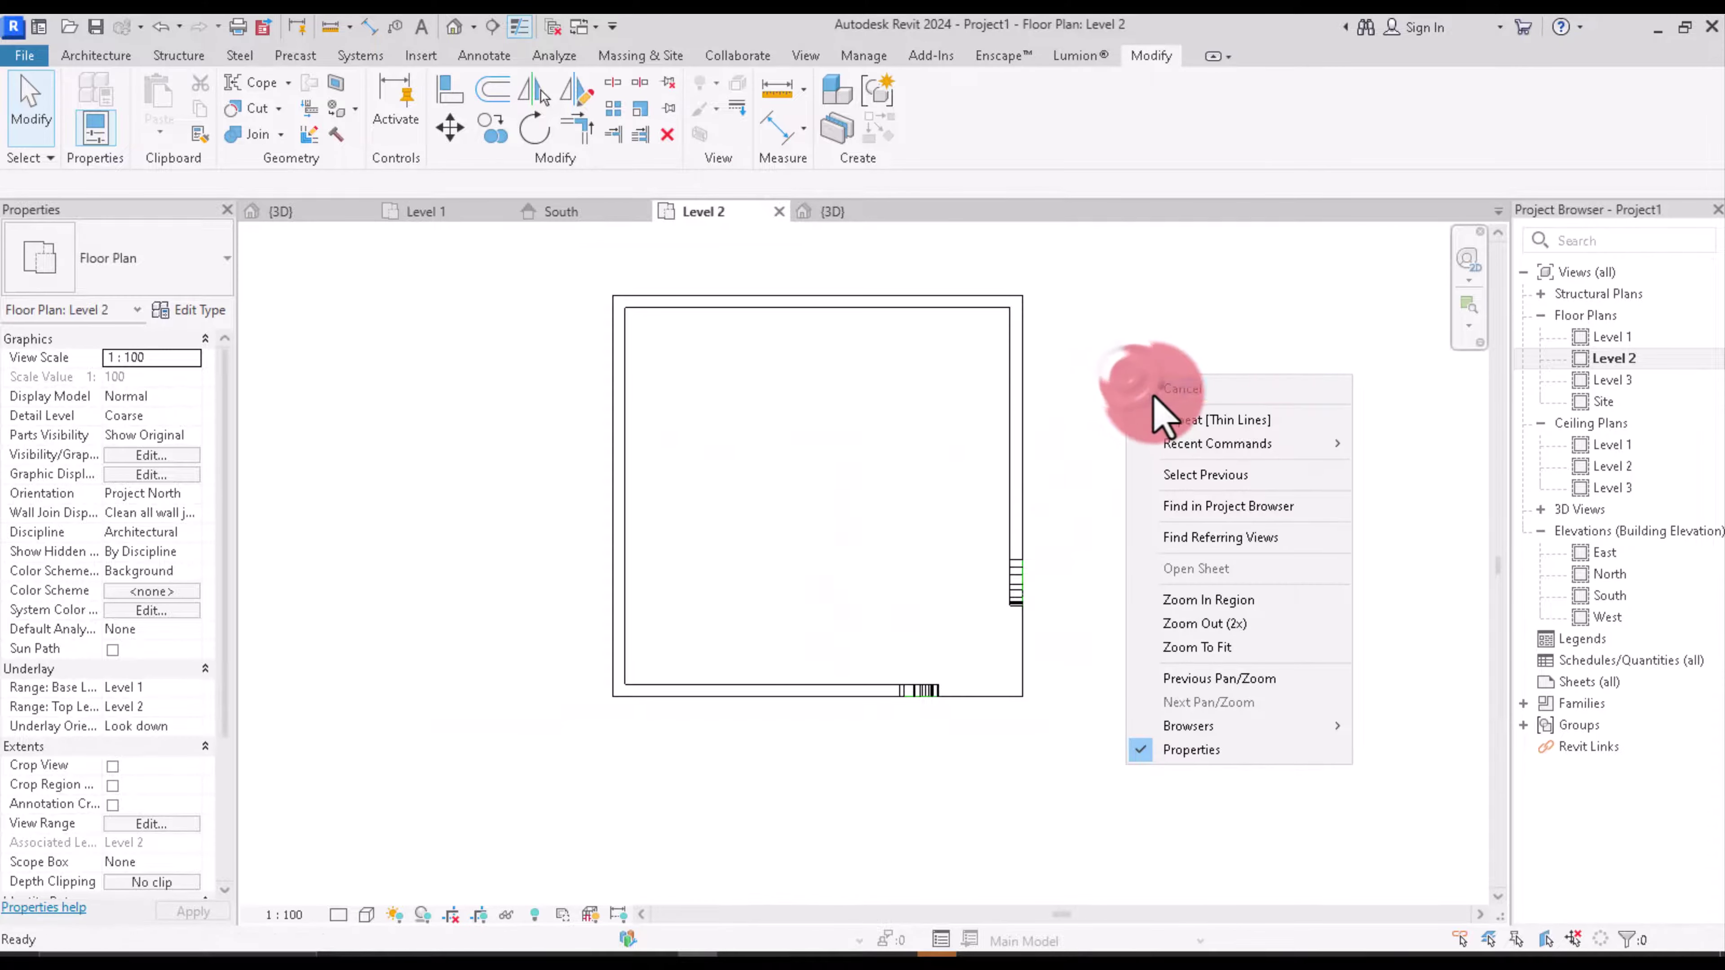
pyautogui.click(1107, 394)
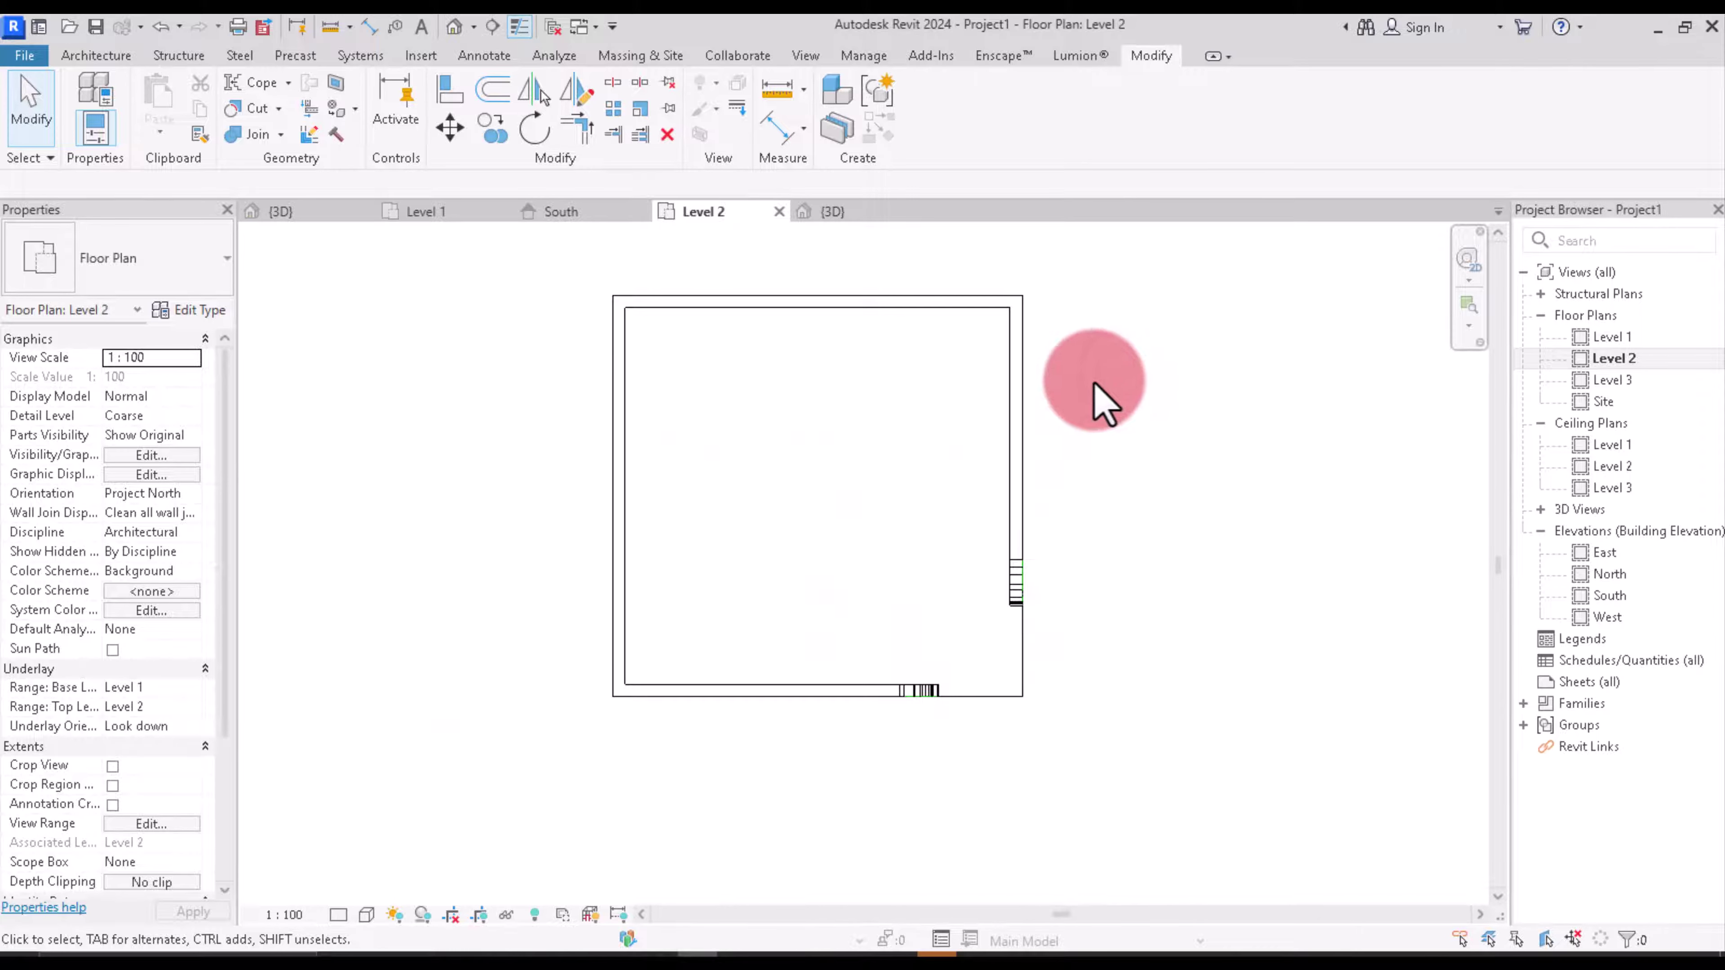
# Step: Start the Wall tool with the Curtain Wall: Exterior Glazing type
pyautogui.click(98, 57)
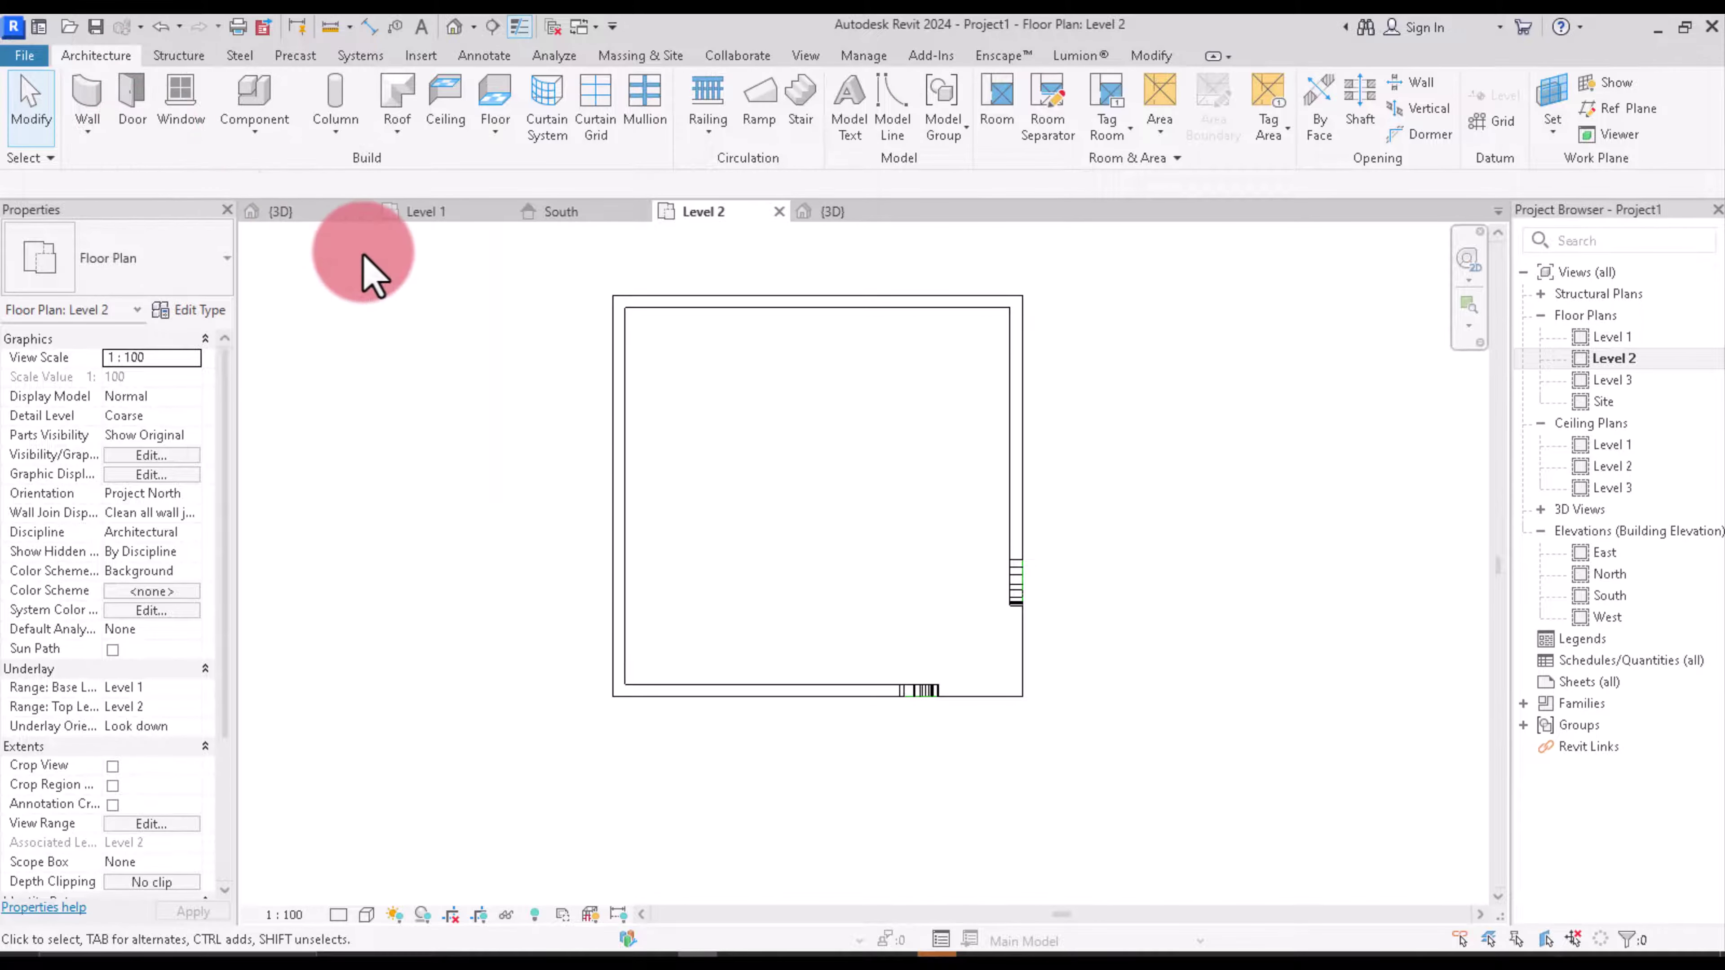
pyautogui.click(97, 102)
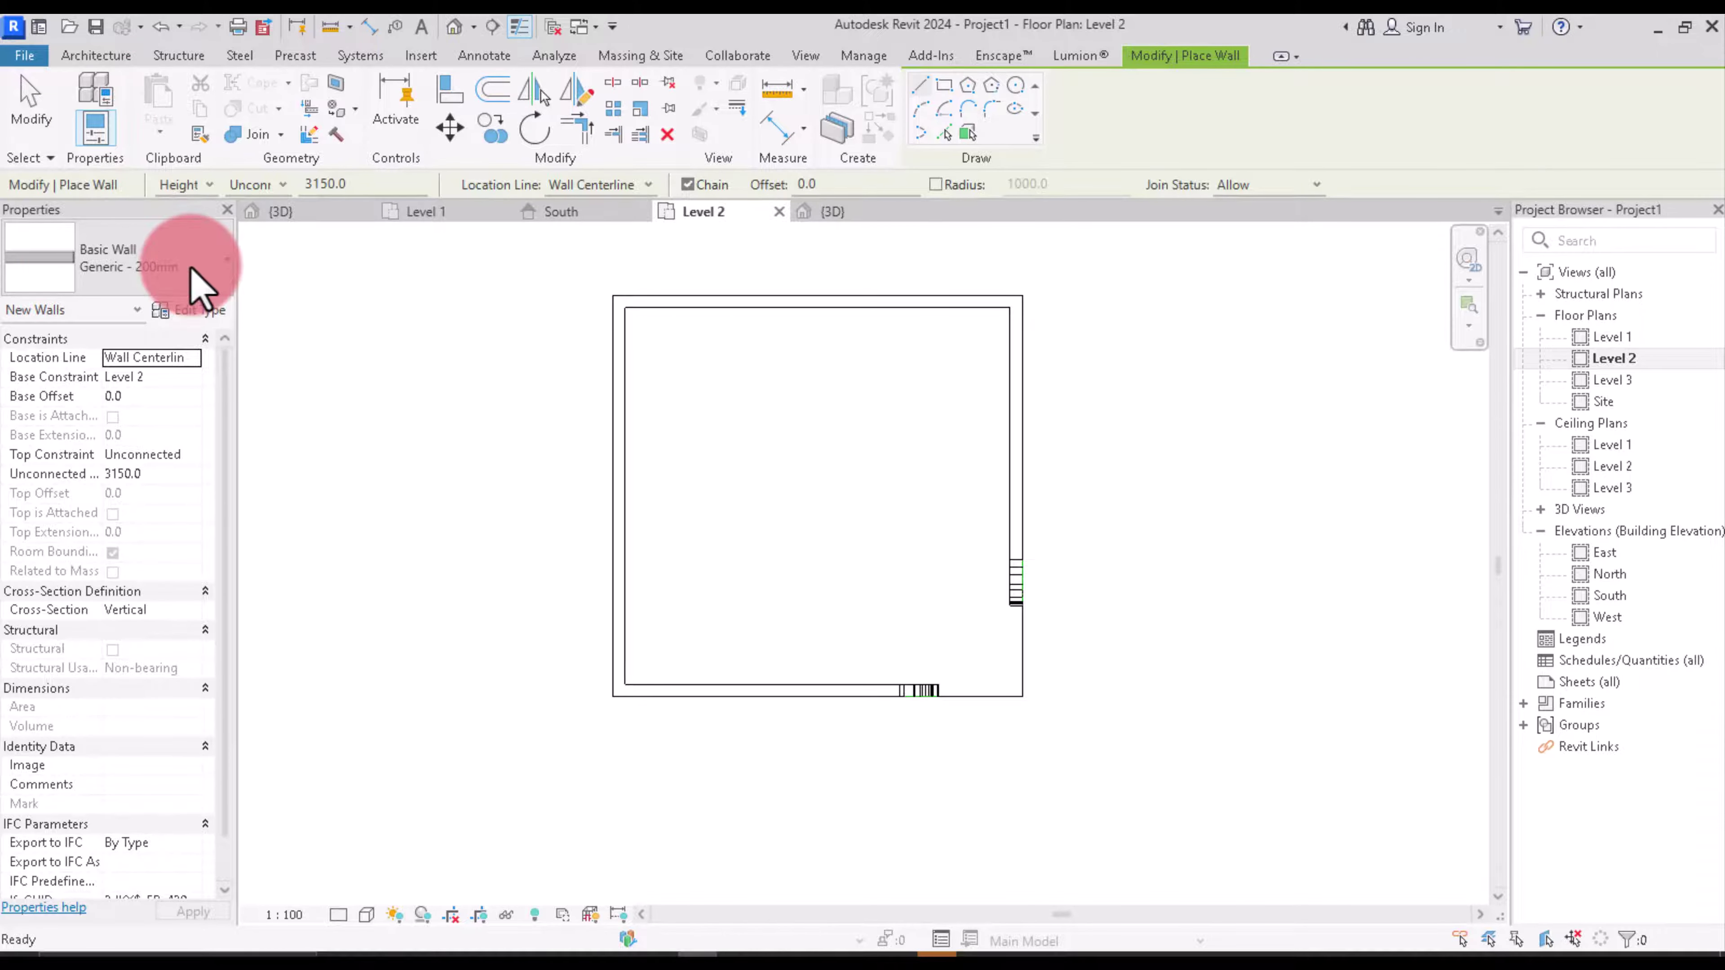
pyautogui.scroll(-5, 194, 434)
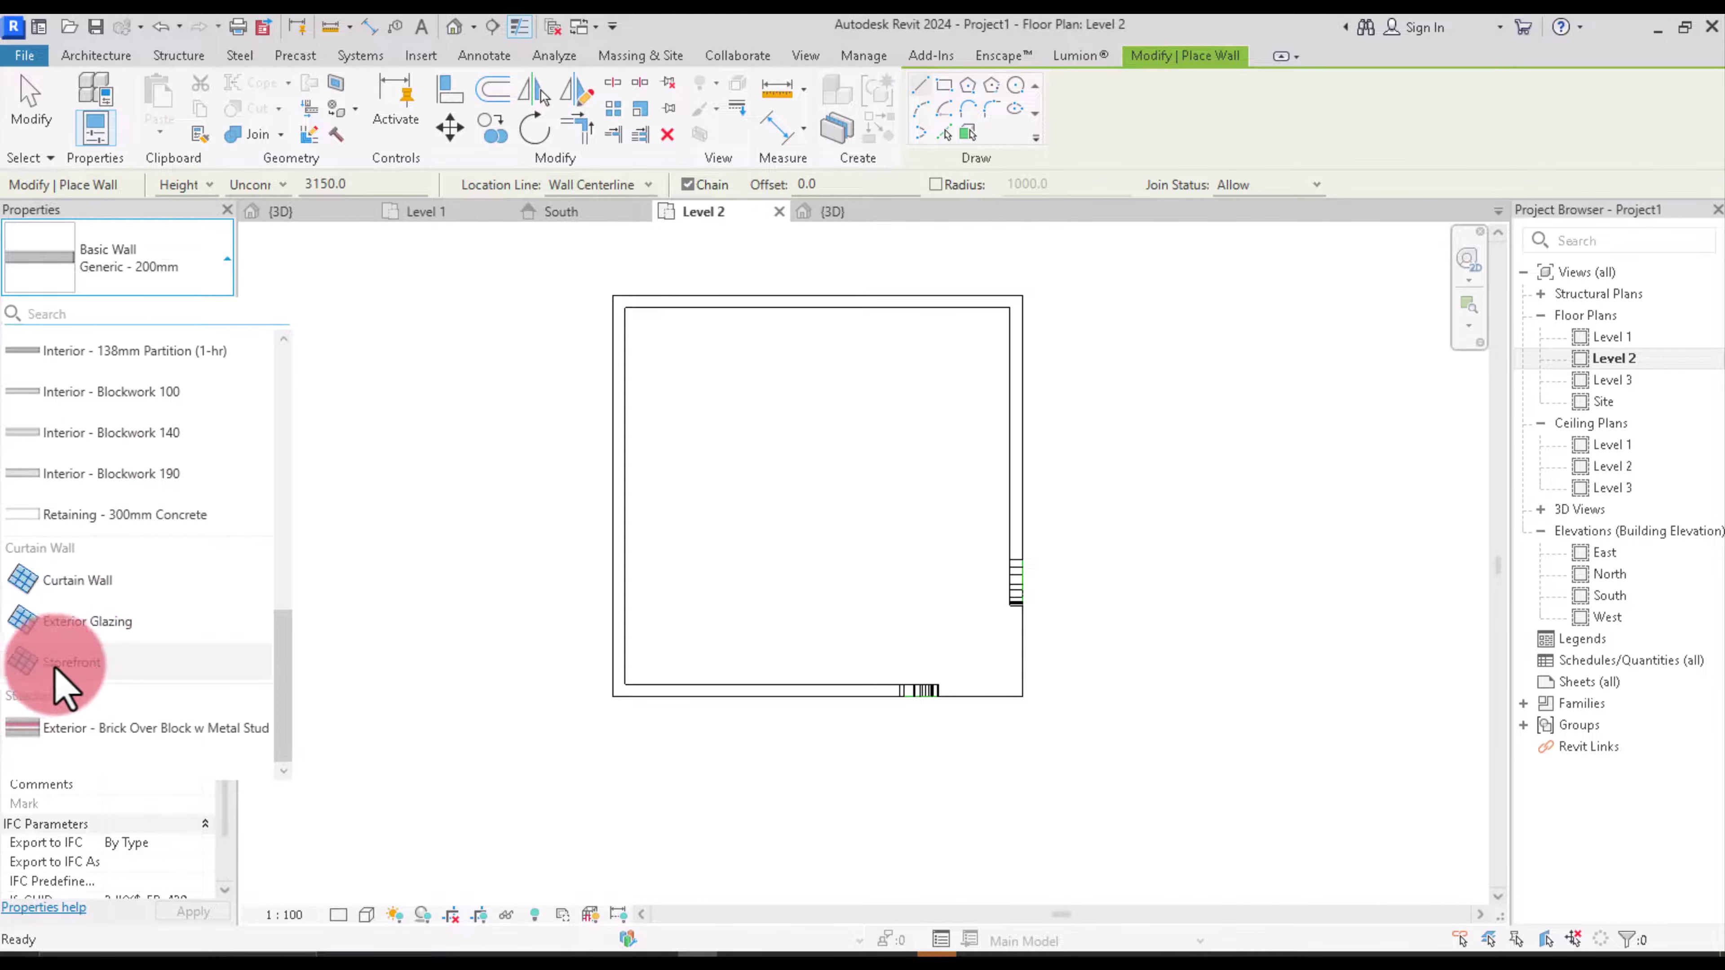
pyautogui.click(86, 638)
pyautogui.scroll(2, 973, 676)
pyautogui.scroll(3, 972, 675)
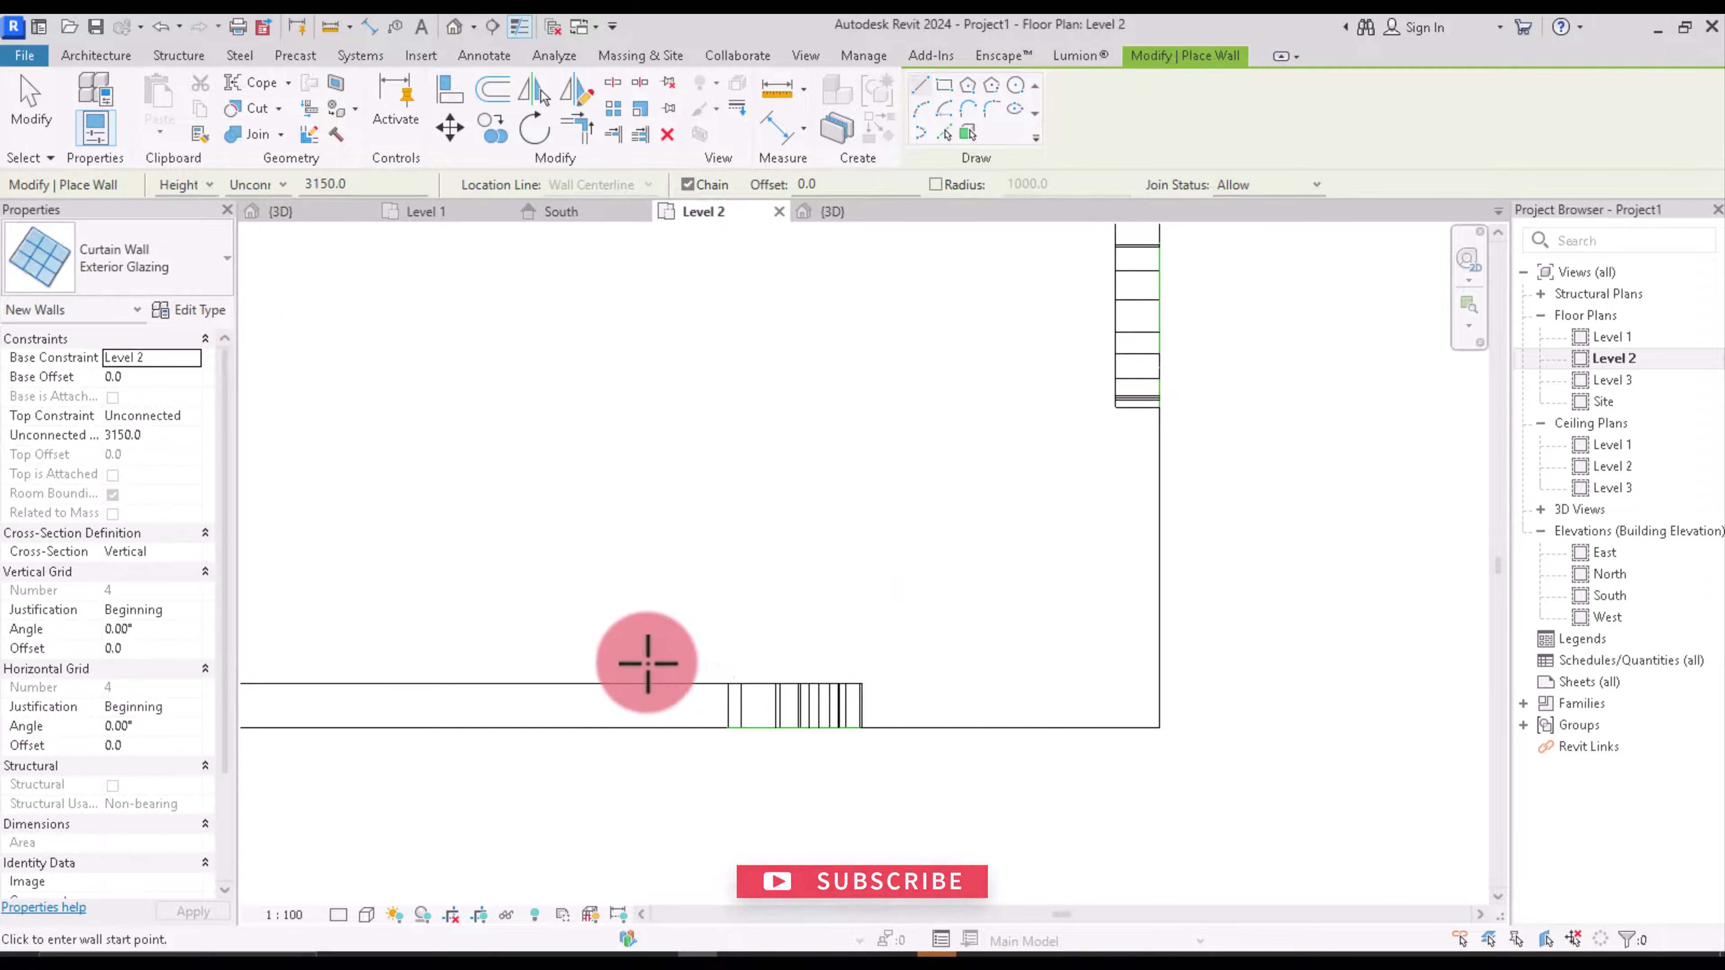
# Step: Draw the curtain wall inside the box ending at the vertical wall, then stop placing walls
pyautogui.click(577, 667)
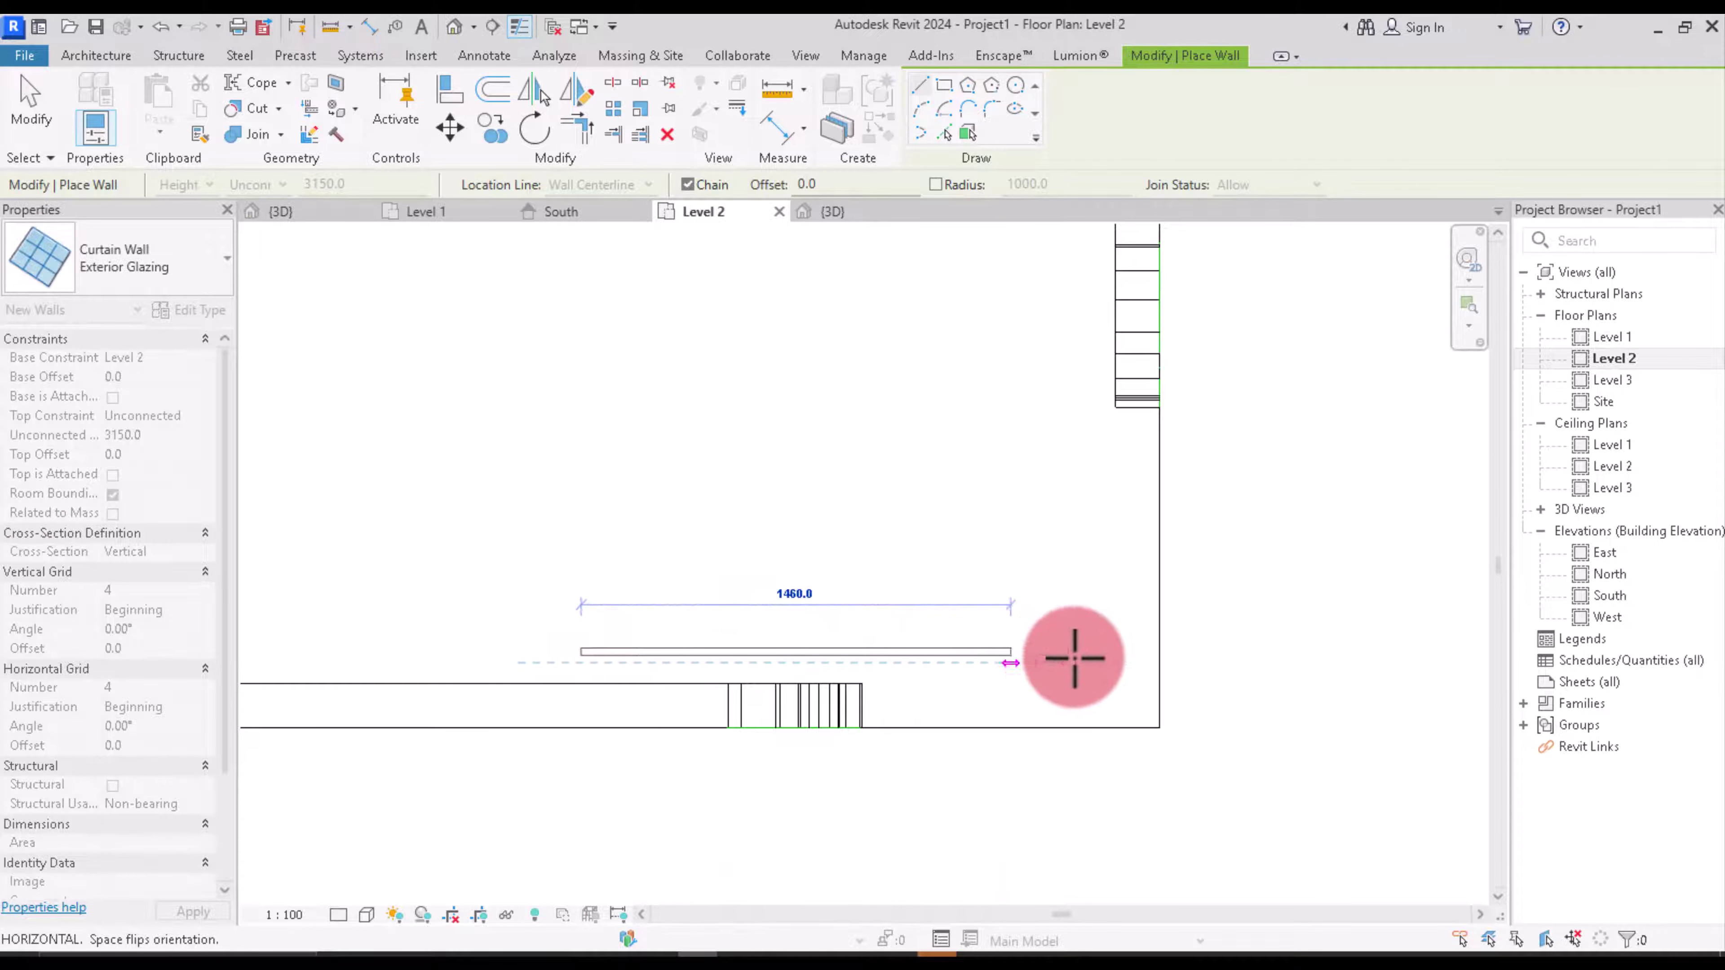
pyautogui.click(1076, 656)
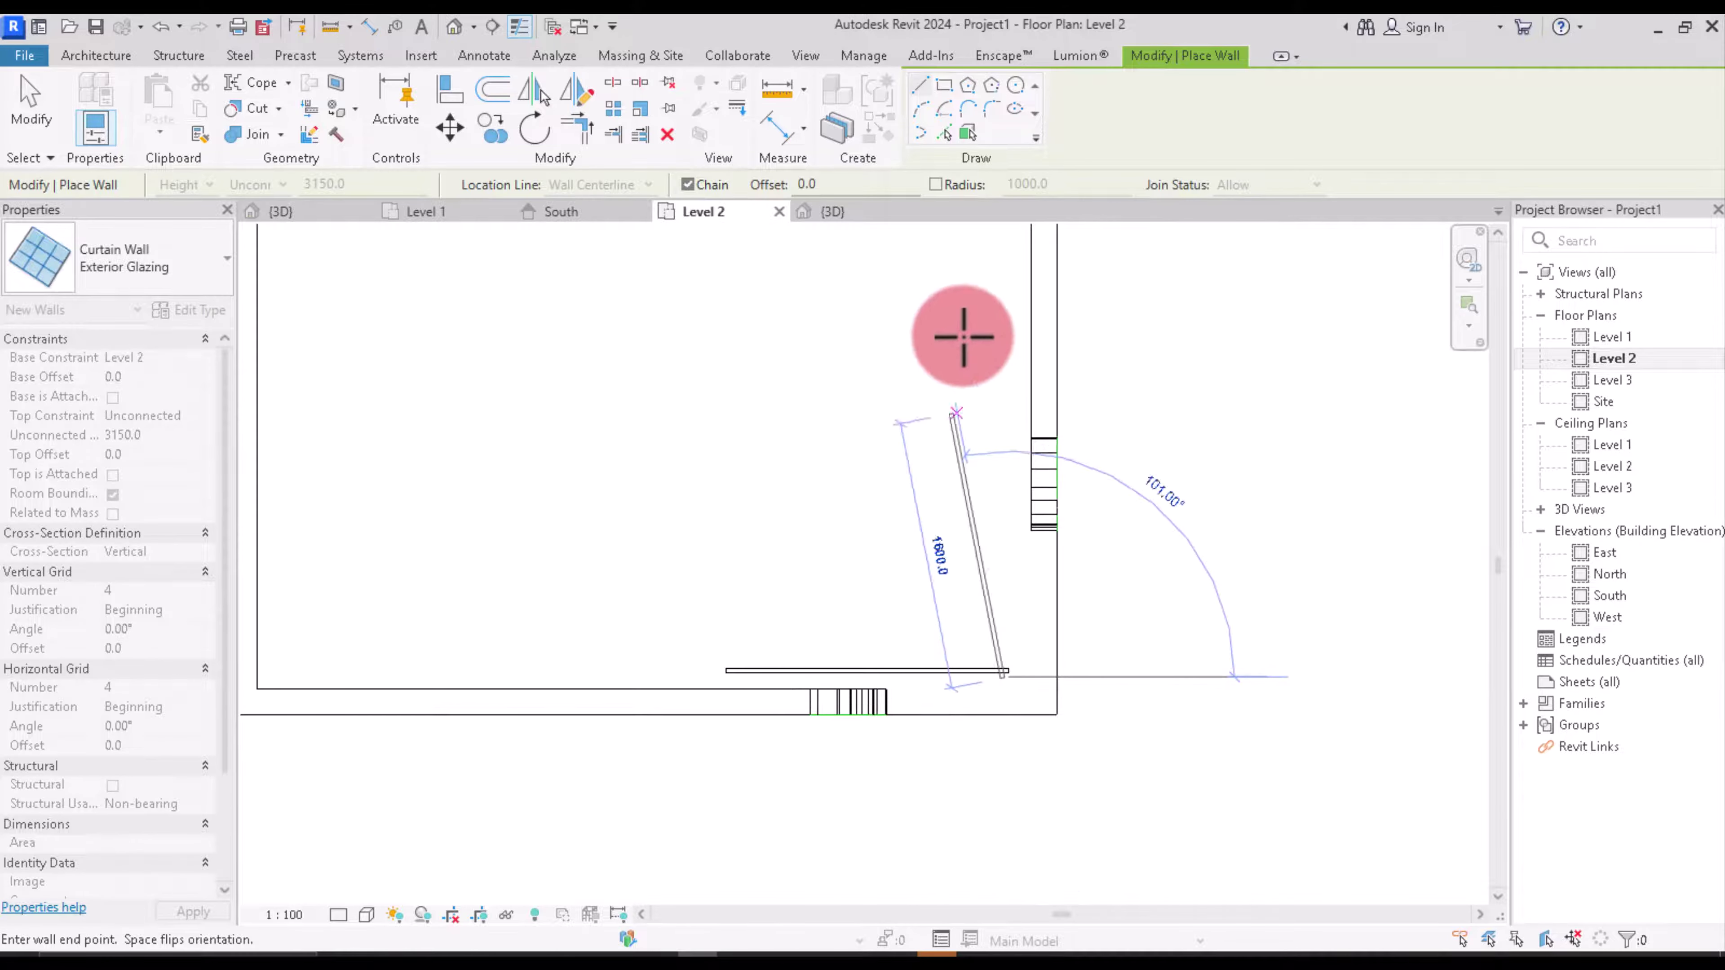
pyautogui.scroll(1, 1018, 370)
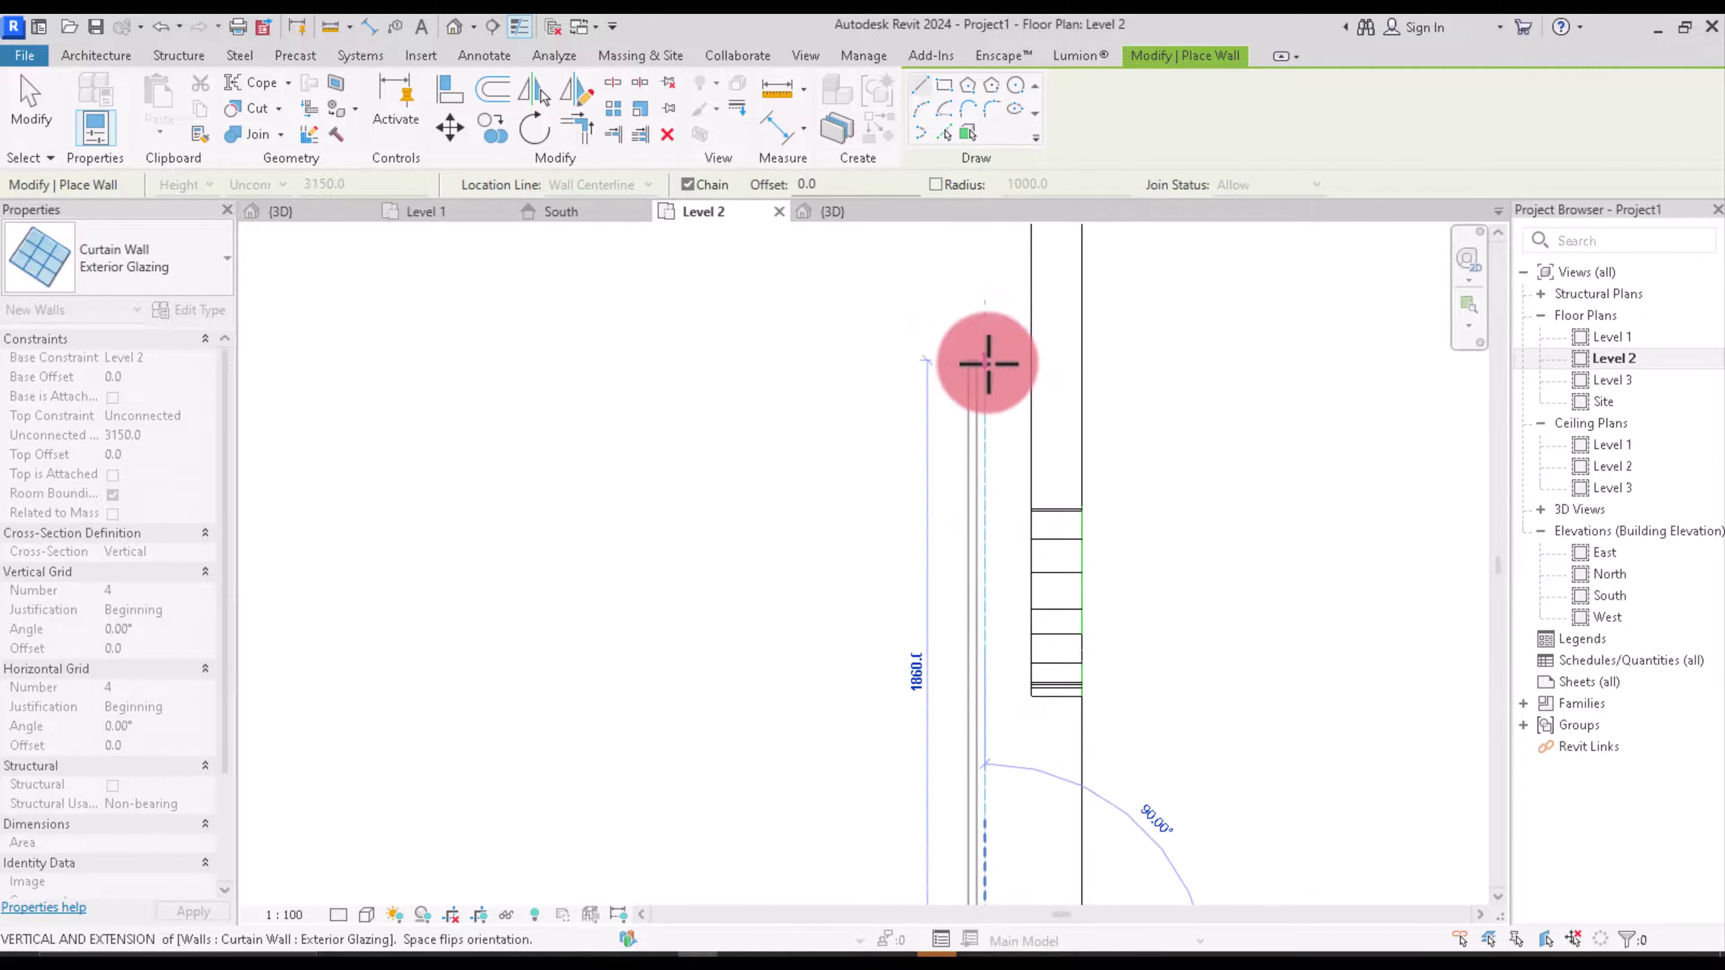
pyautogui.click(986, 355)
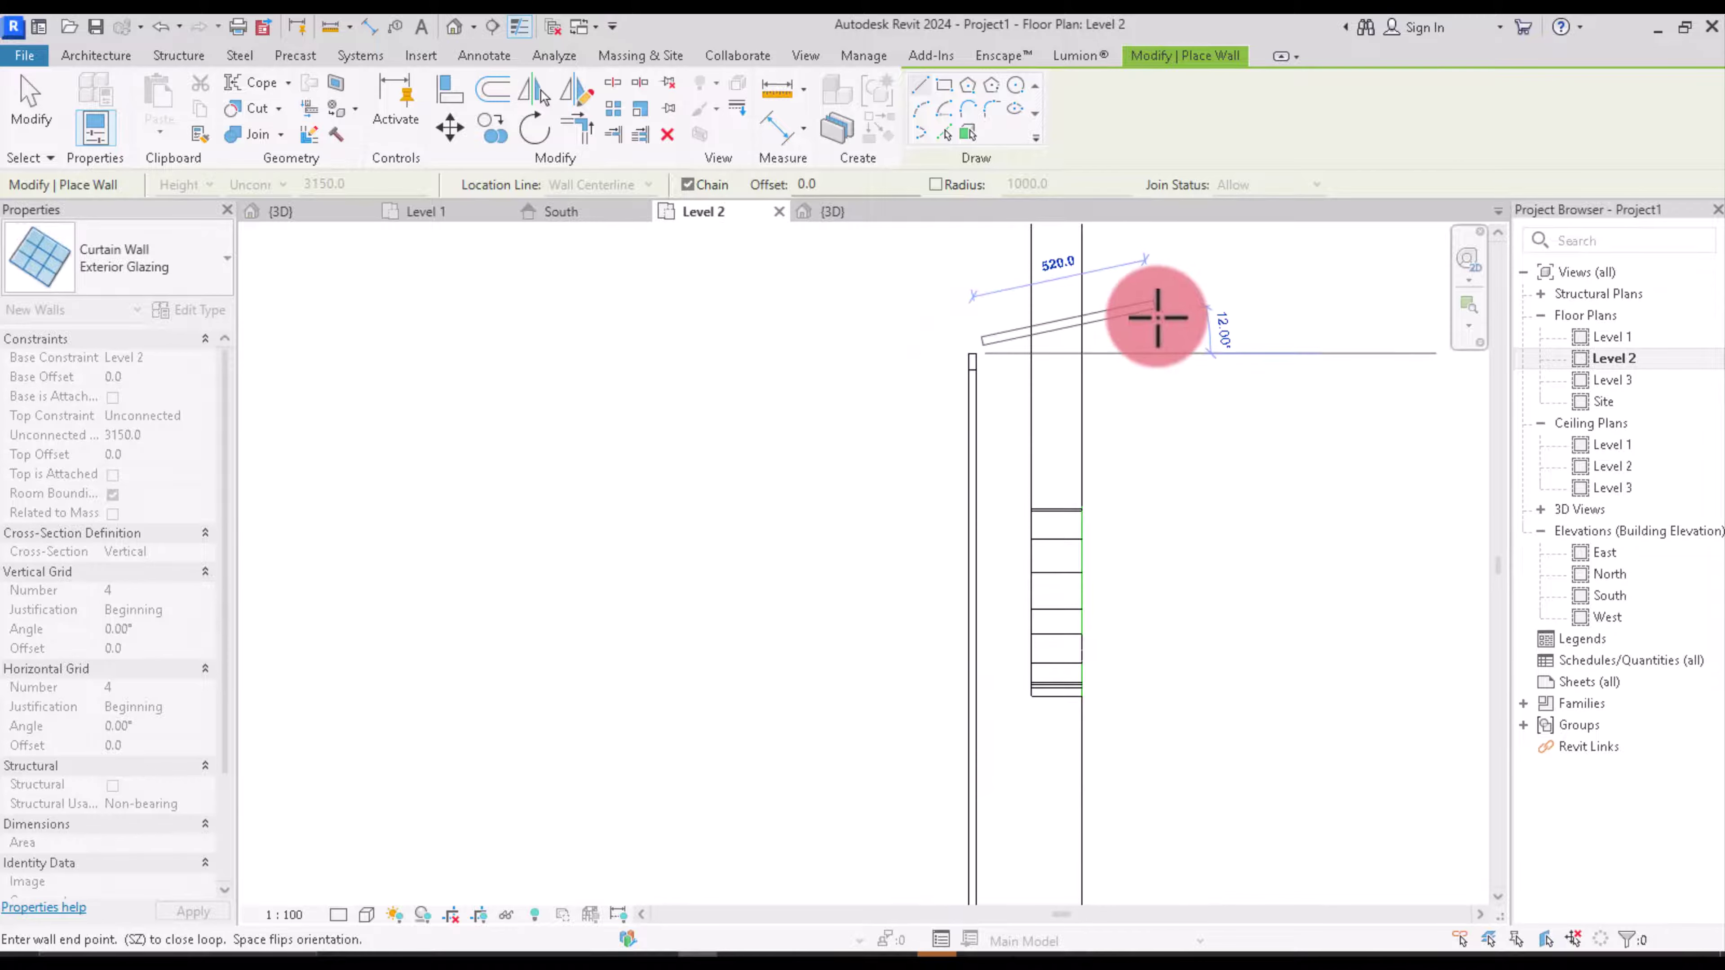
pyautogui.rightClick(1158, 320)
pyautogui.click(1169, 330)
pyautogui.rightClick(1179, 340)
# Step: Move the vertical curtain wall against the right stone wall's inner face
pyautogui.click(1185, 332)
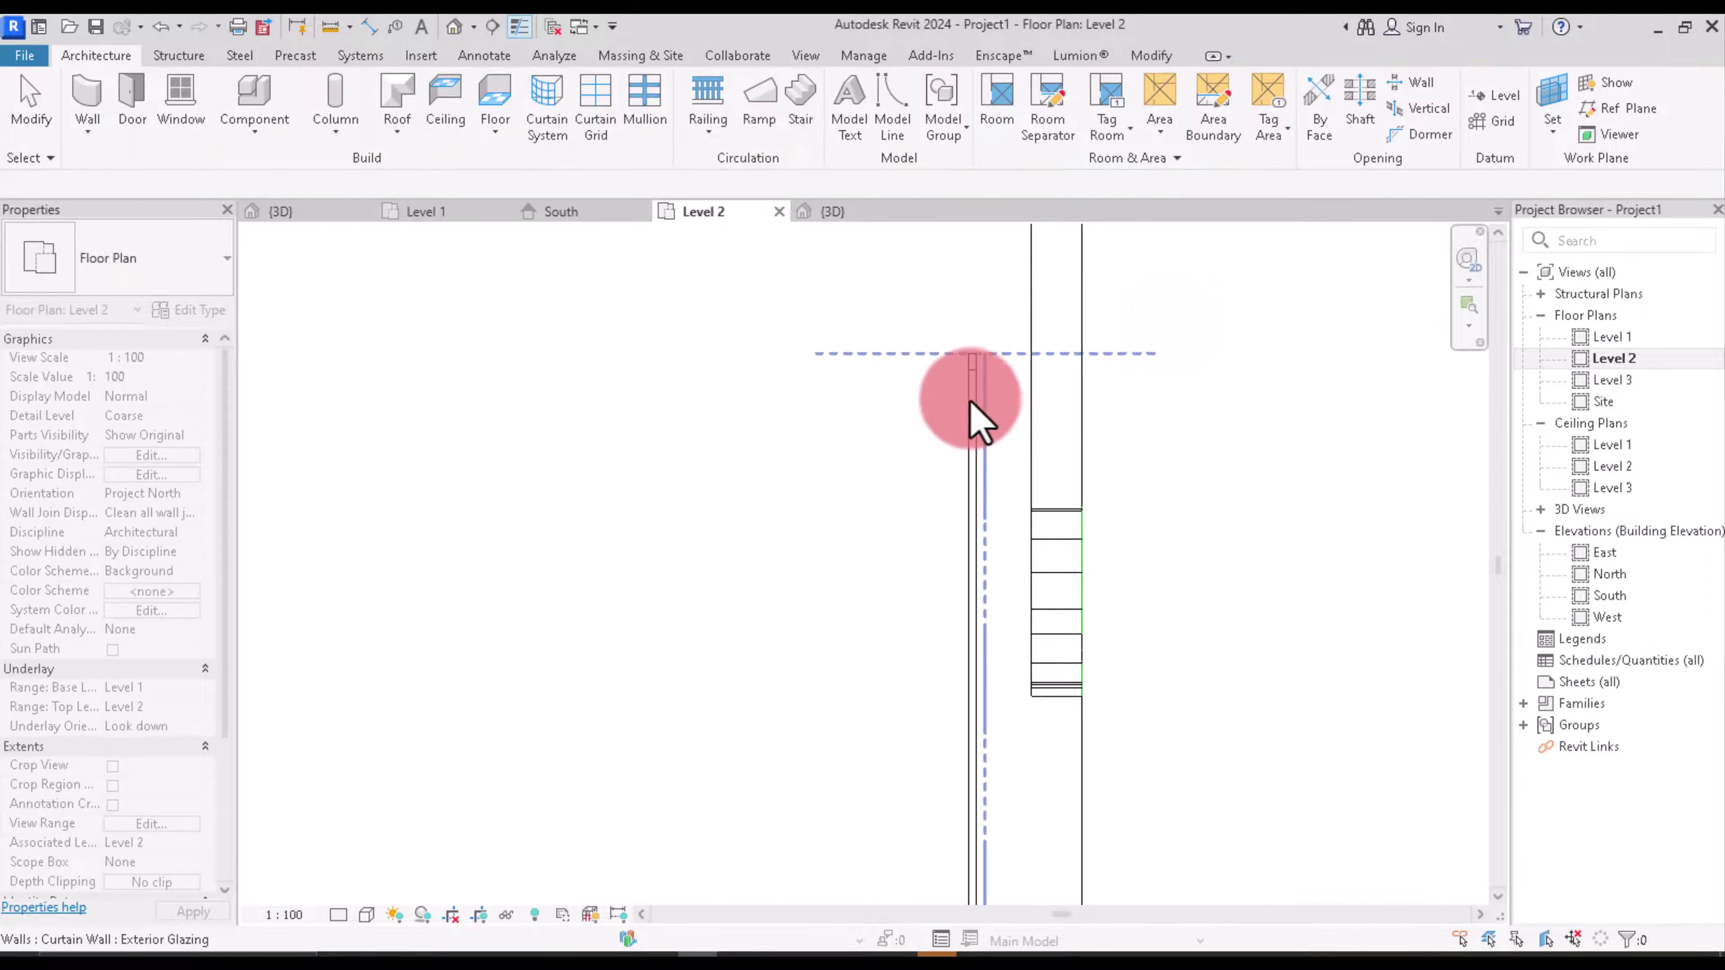
pyautogui.click(971, 412)
pyautogui.scroll(-2, 973, 414)
pyautogui.scroll(2, 998, 350)
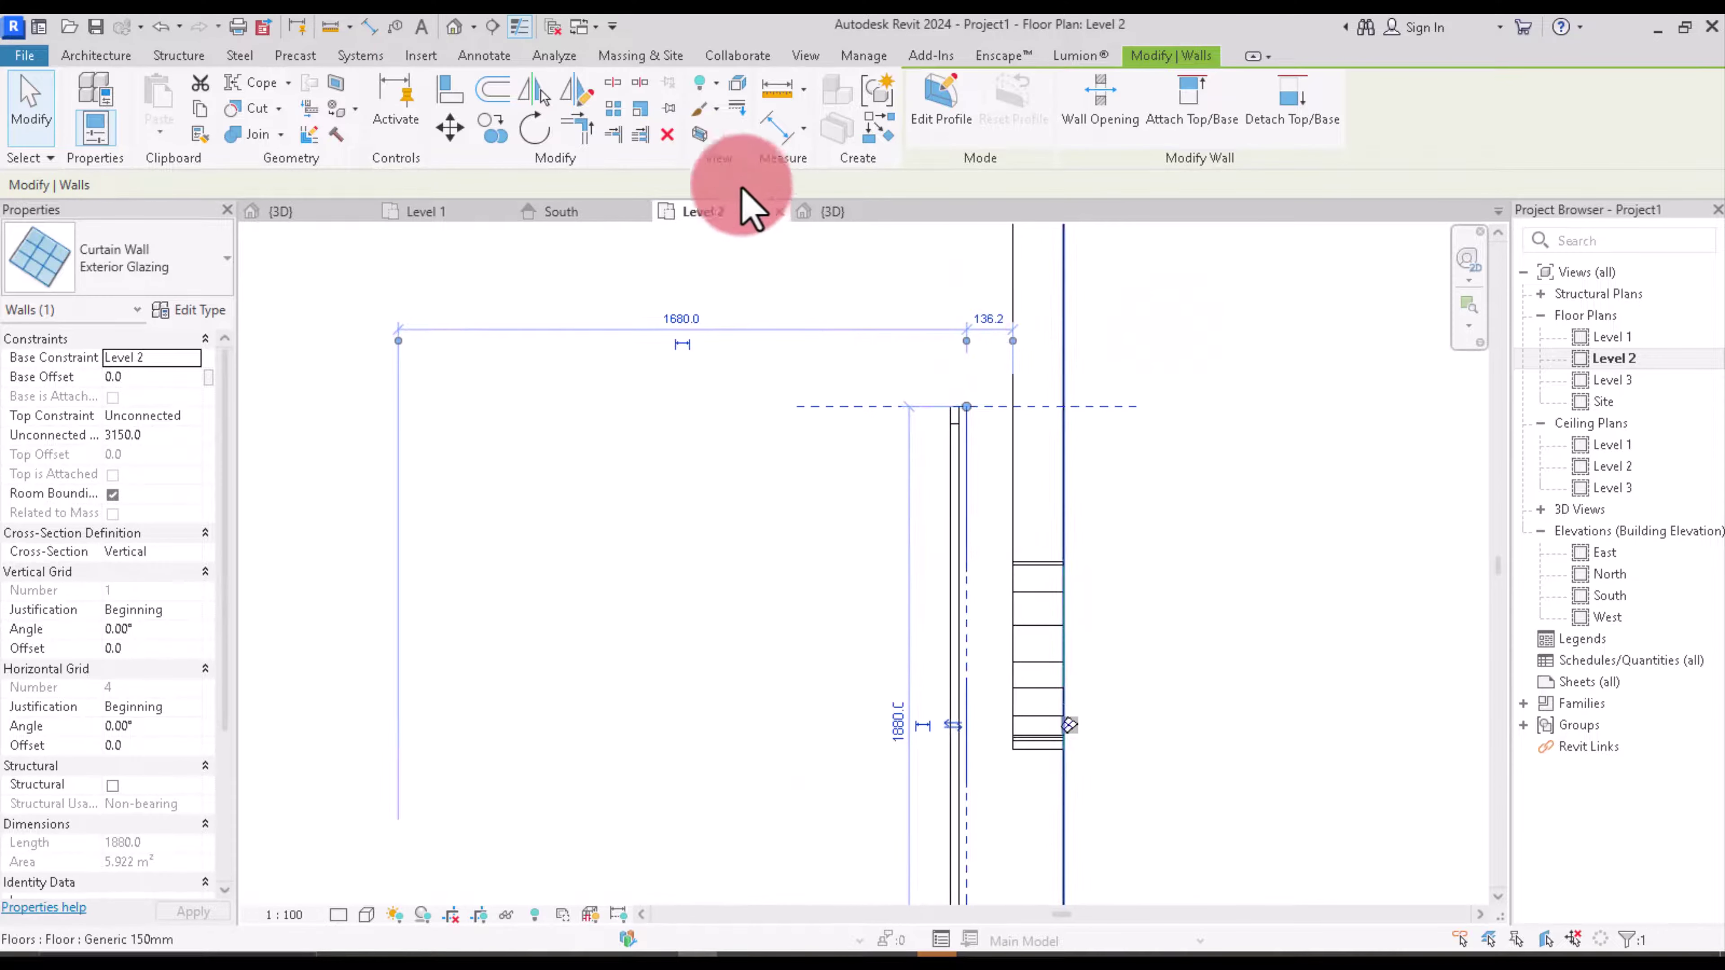
pyautogui.click(453, 128)
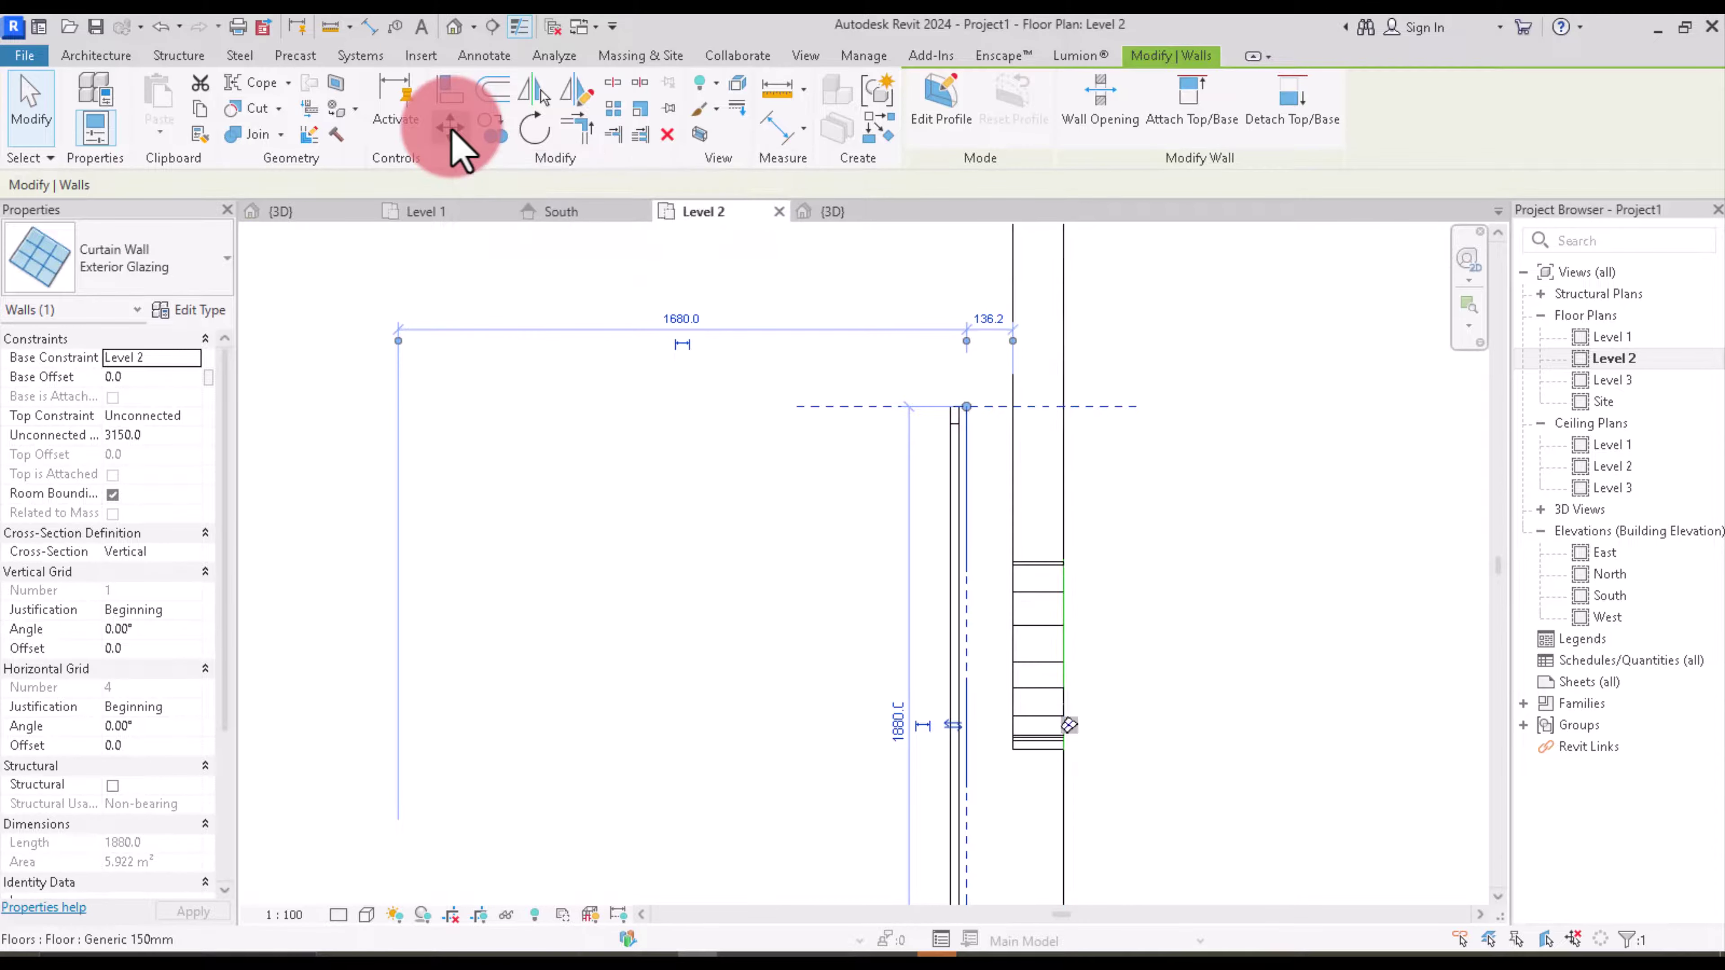
pyautogui.click(966, 377)
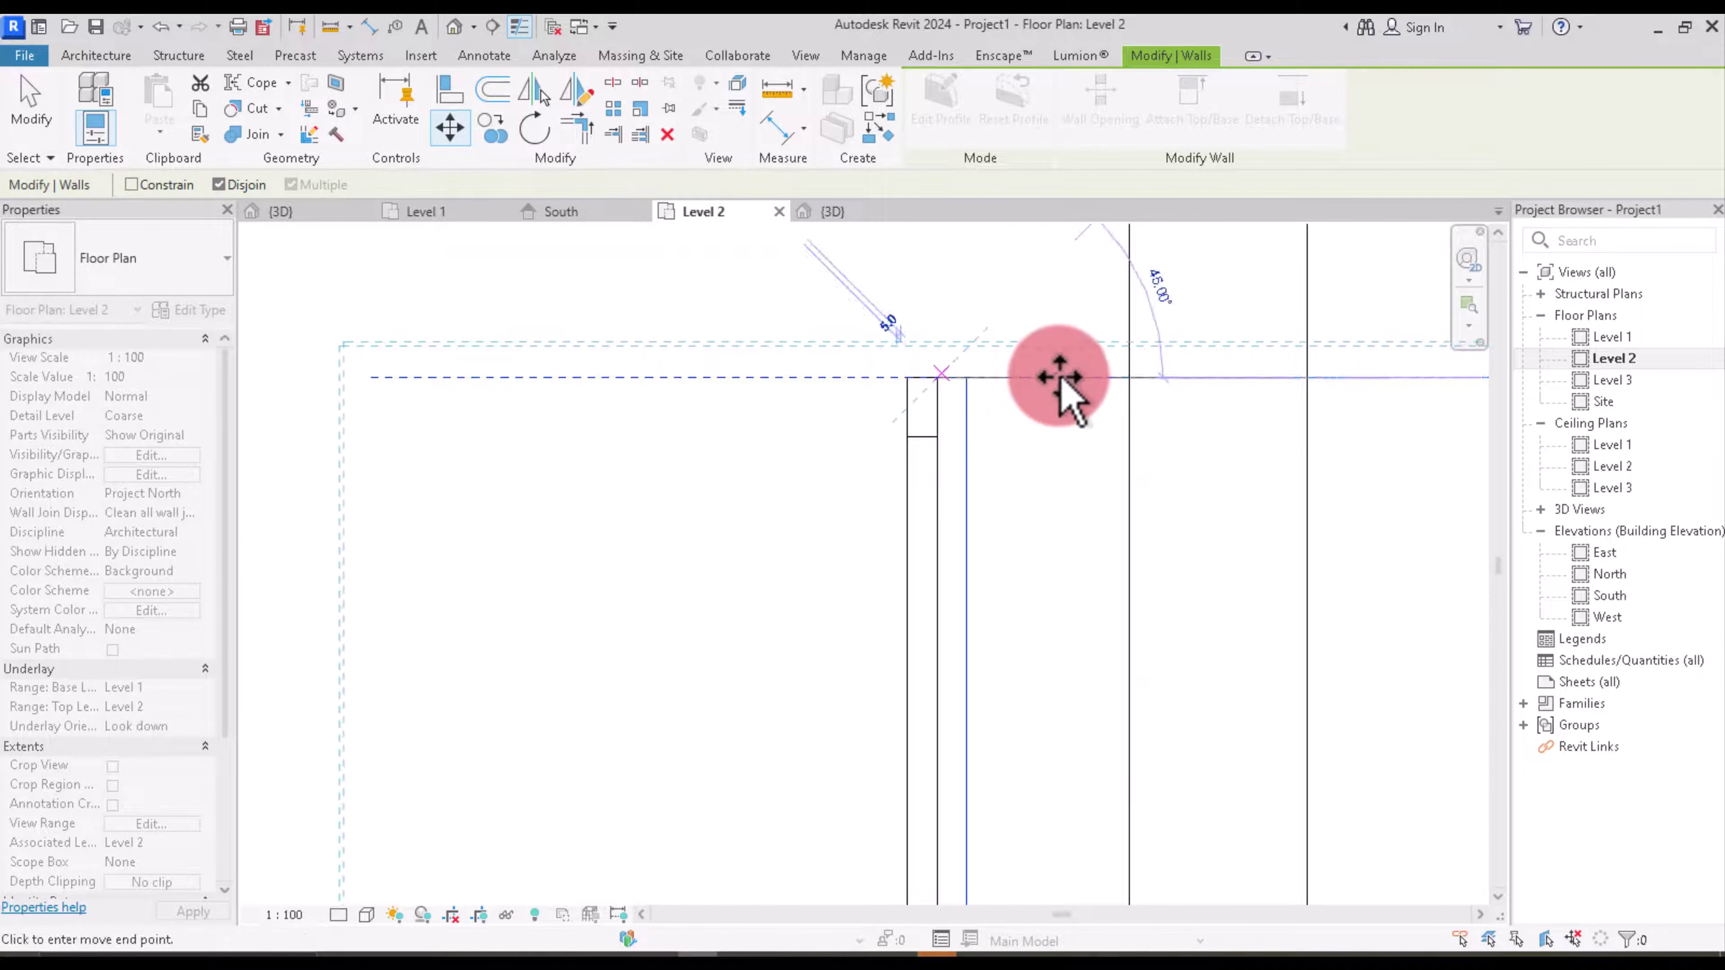
pyautogui.click(1128, 377)
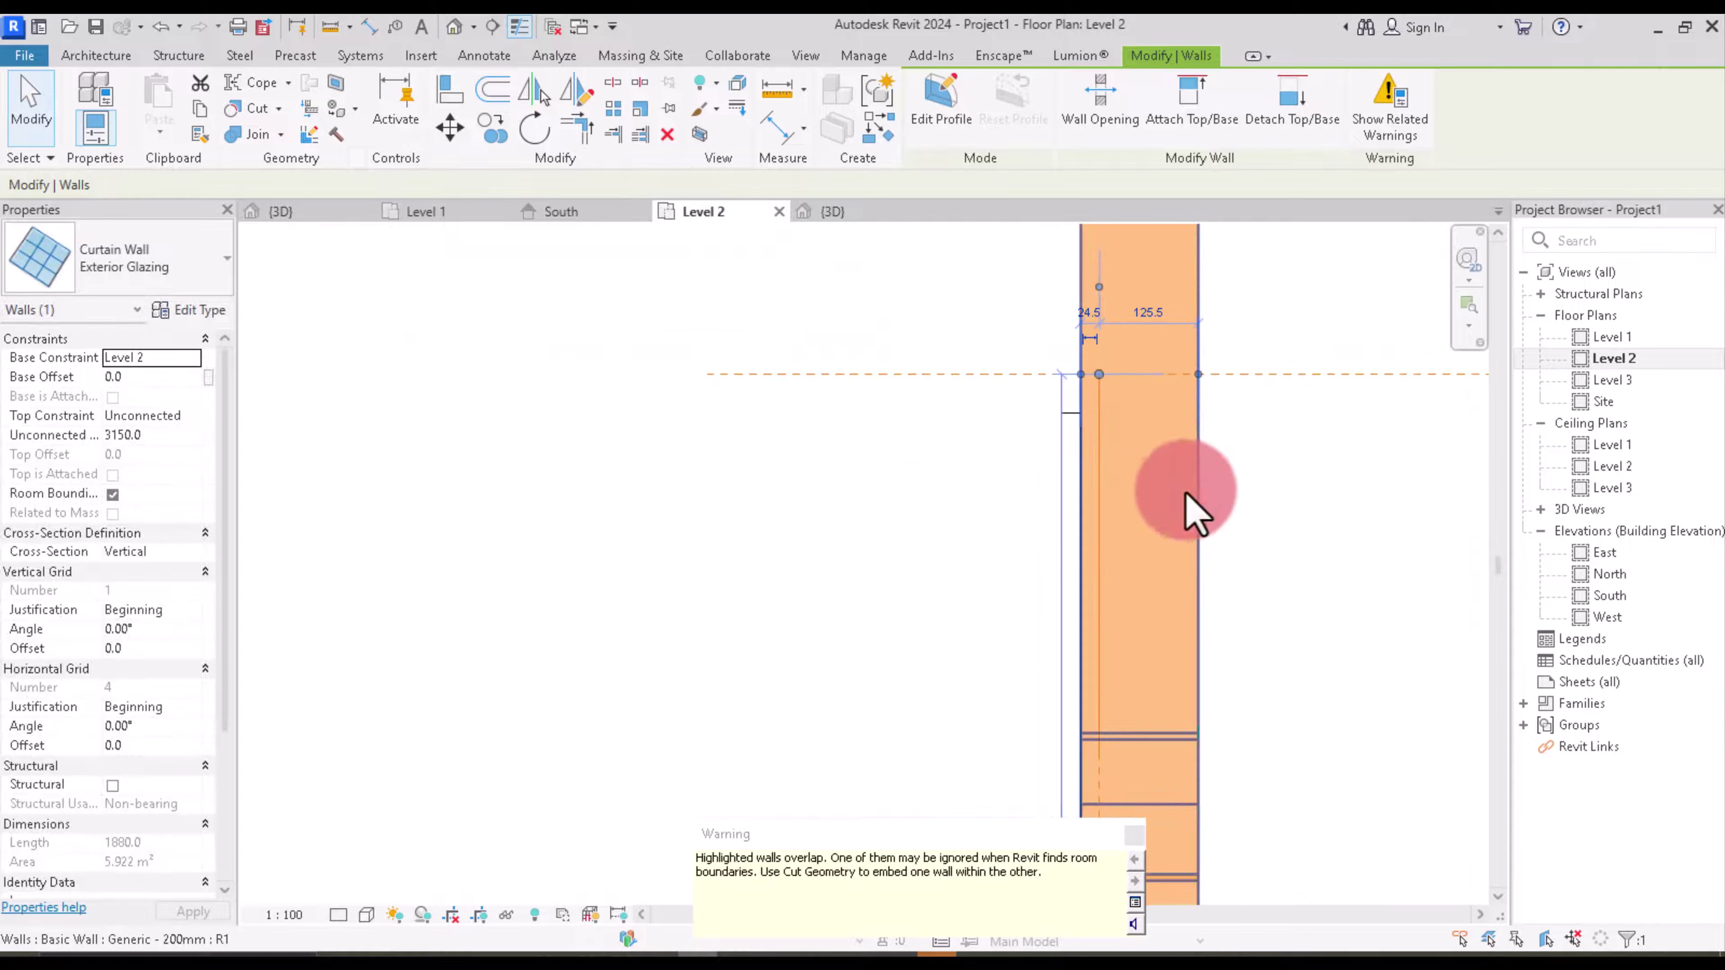
# Step: Nudge the vertical curtain wall slightly left with two Left-arrow presses
pyautogui.scroll(-1, 1193, 500)
pyautogui.rightClick(1257, 385)
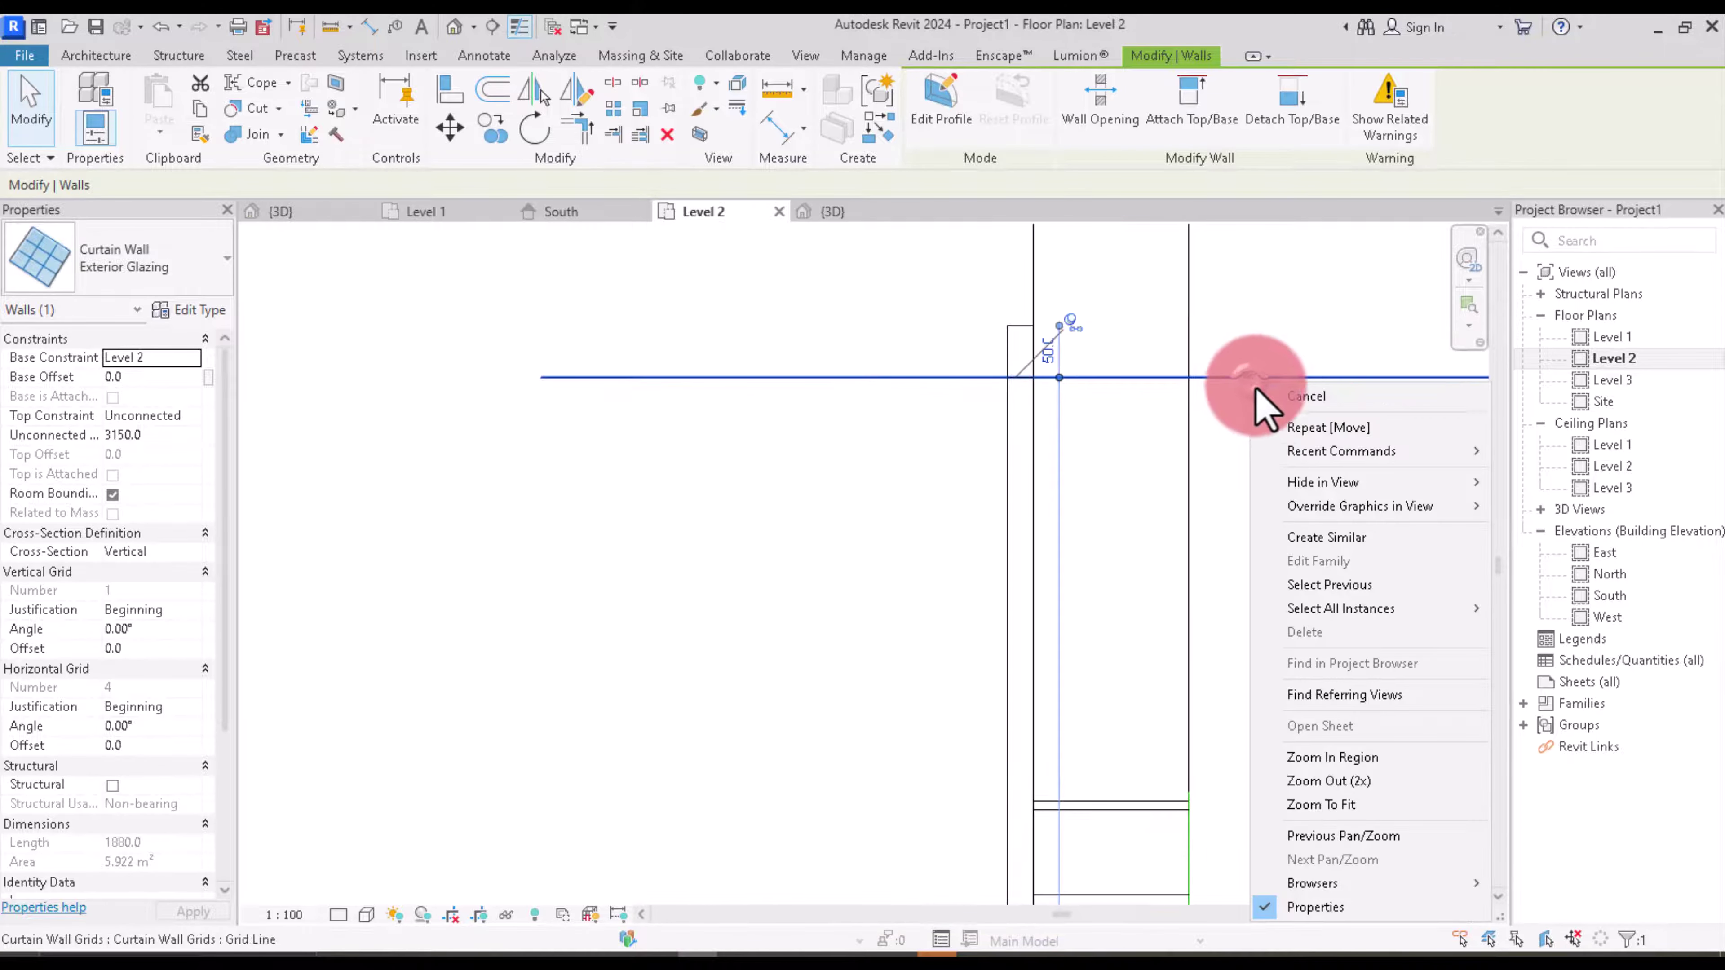
pyautogui.click(1268, 389)
pyautogui.rightClick(1280, 416)
pyautogui.click(1282, 424)
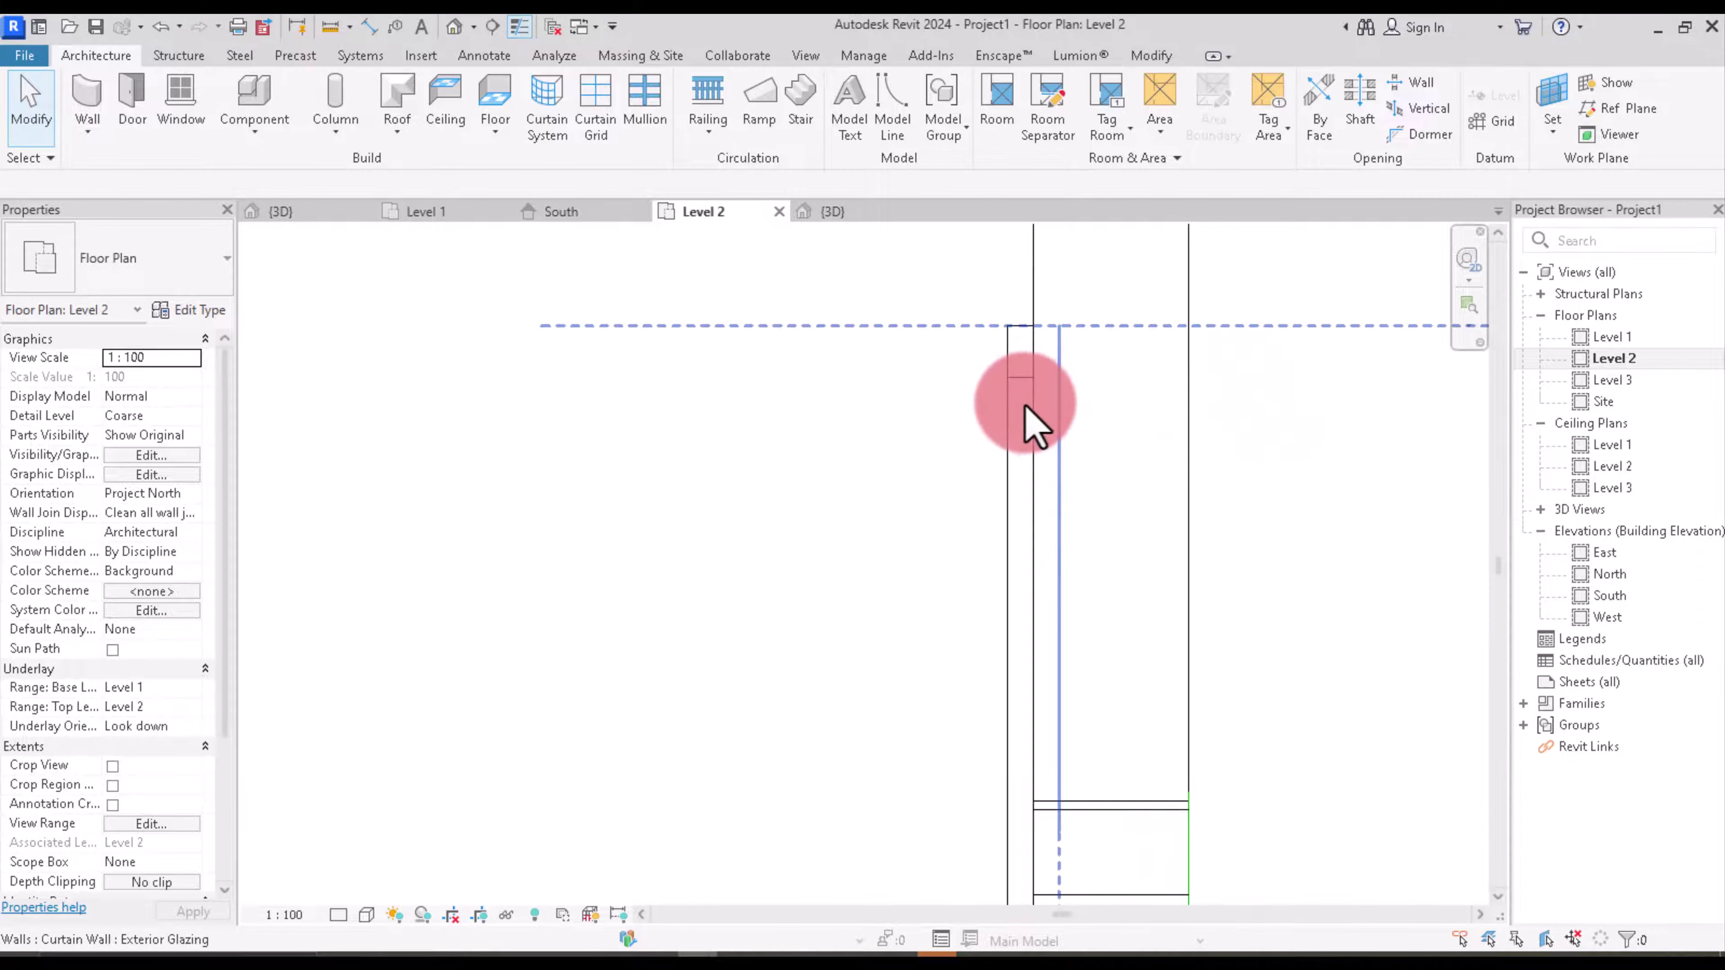
pyautogui.click(1017, 405)
pyautogui.press('Left')
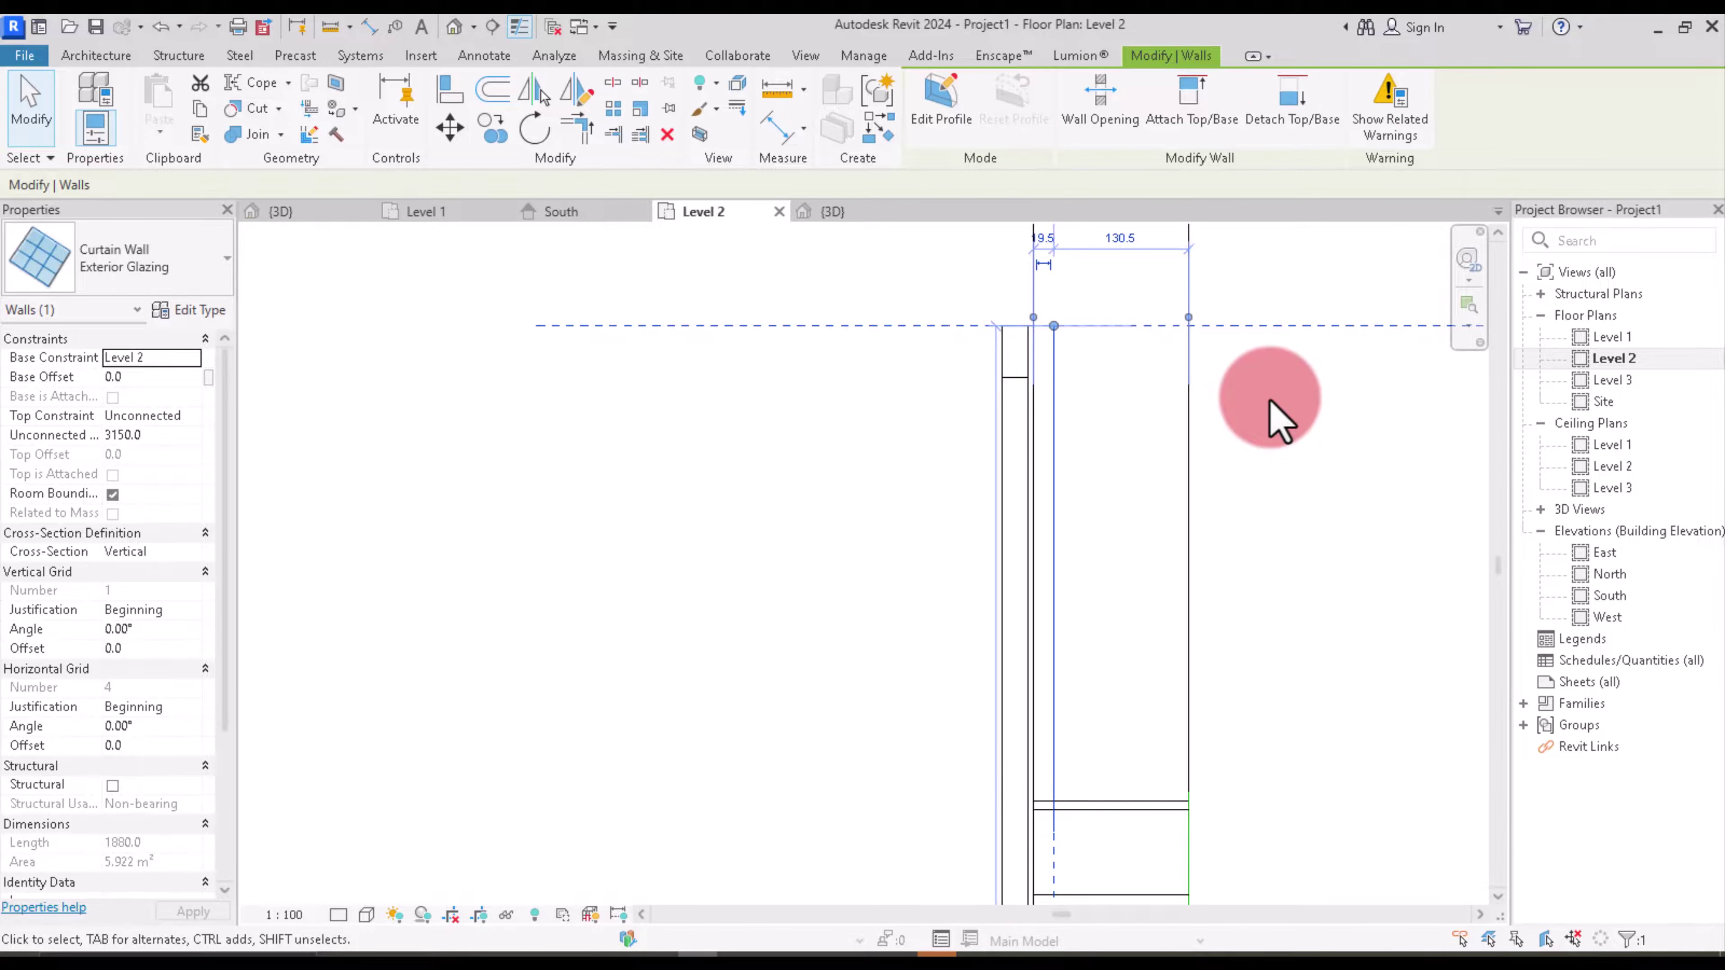
pyautogui.press('Left')
pyautogui.scroll(-2, 1273, 408)
pyautogui.scroll(-3, 1280, 428)
pyautogui.press('Escape')
# Step: Move the lower horizontal curtain wall to align with the stone wall
pyautogui.scroll(-3, 1143, 427)
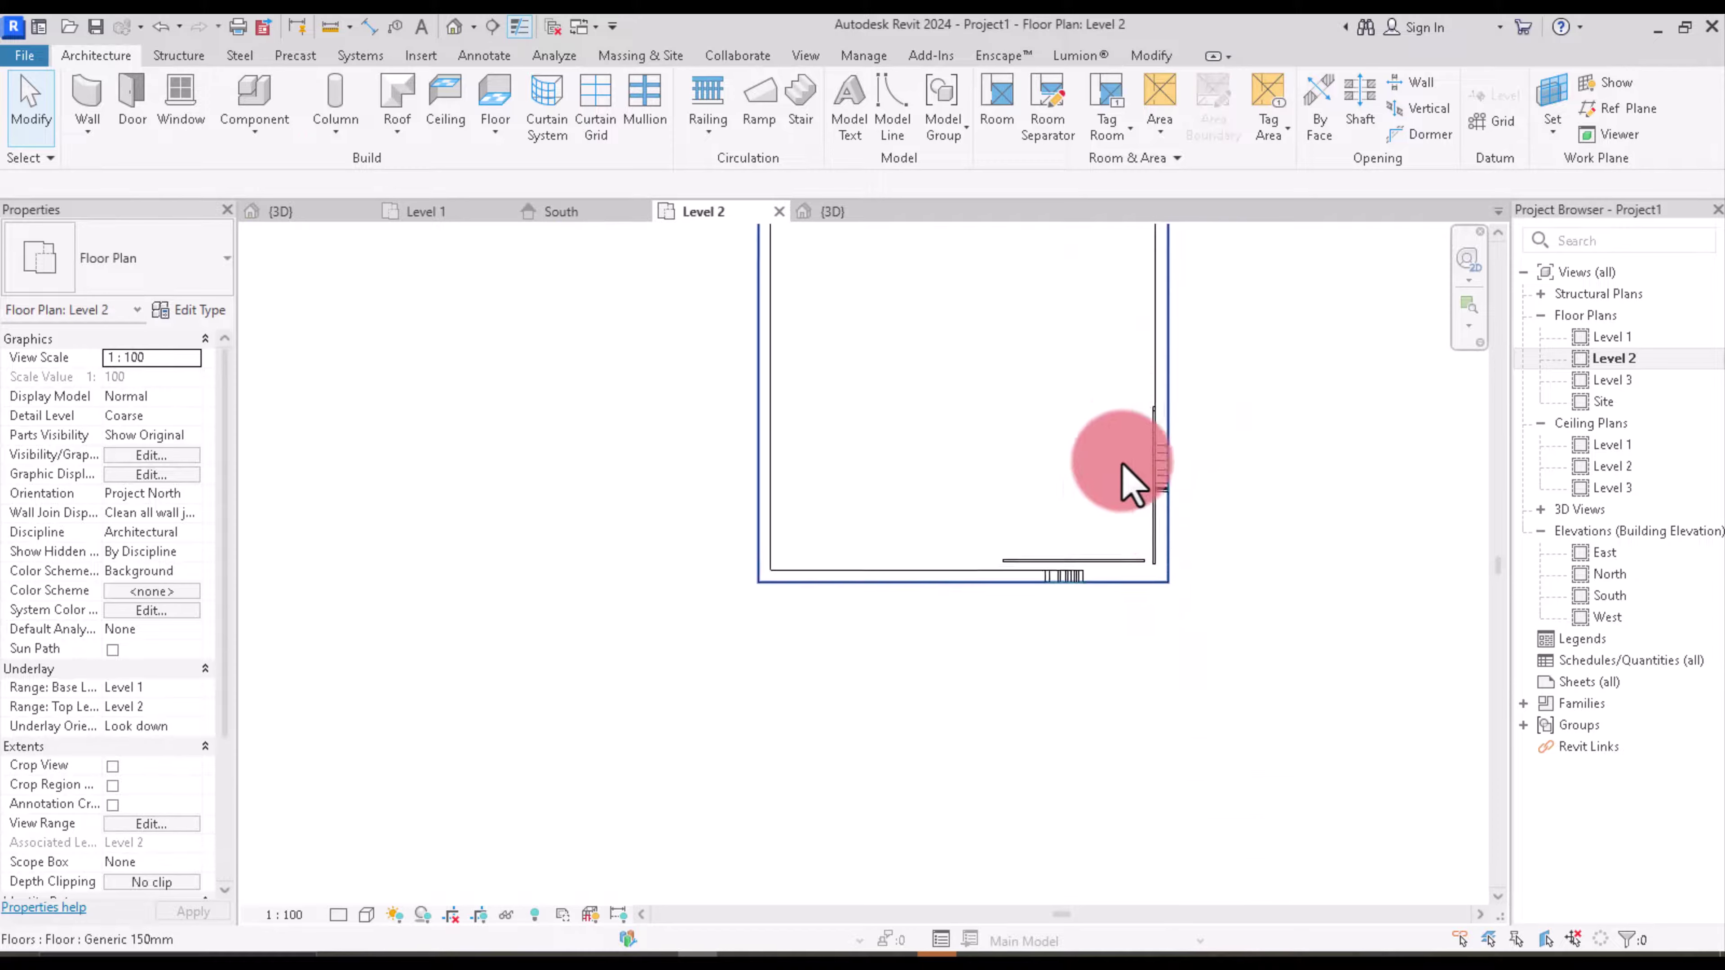
pyautogui.scroll(2, 1119, 544)
pyautogui.scroll(2, 1107, 557)
pyautogui.click(1107, 557)
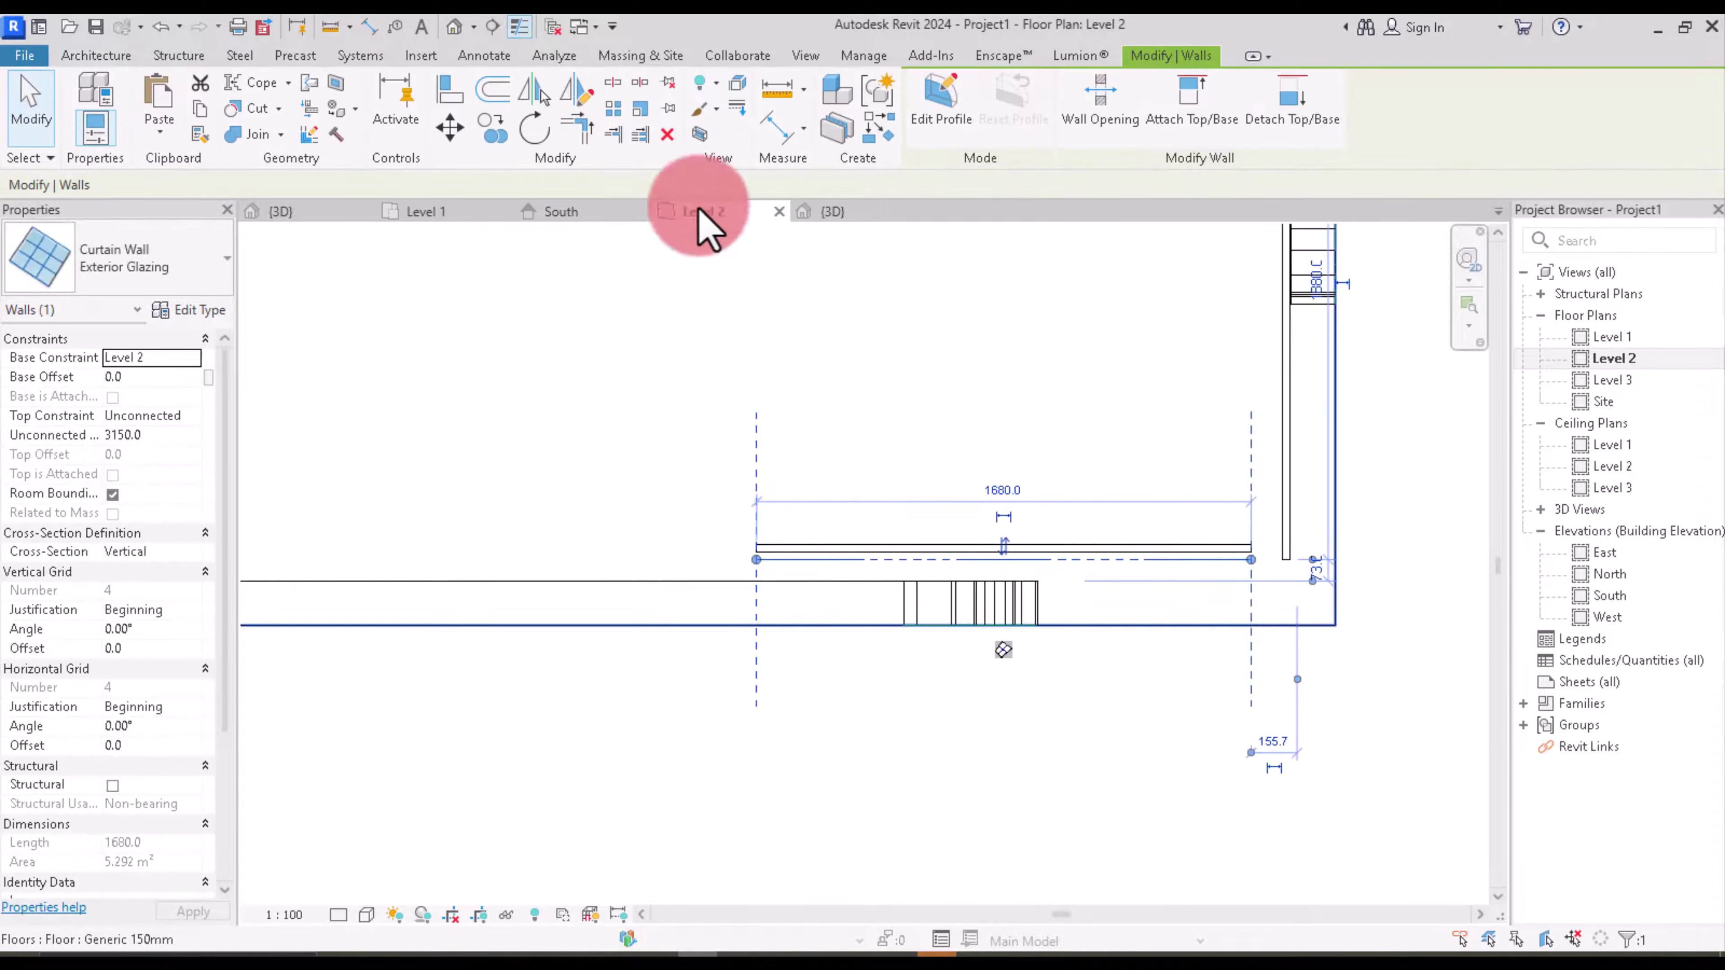
pyautogui.click(449, 127)
pyautogui.scroll(3, 781, 585)
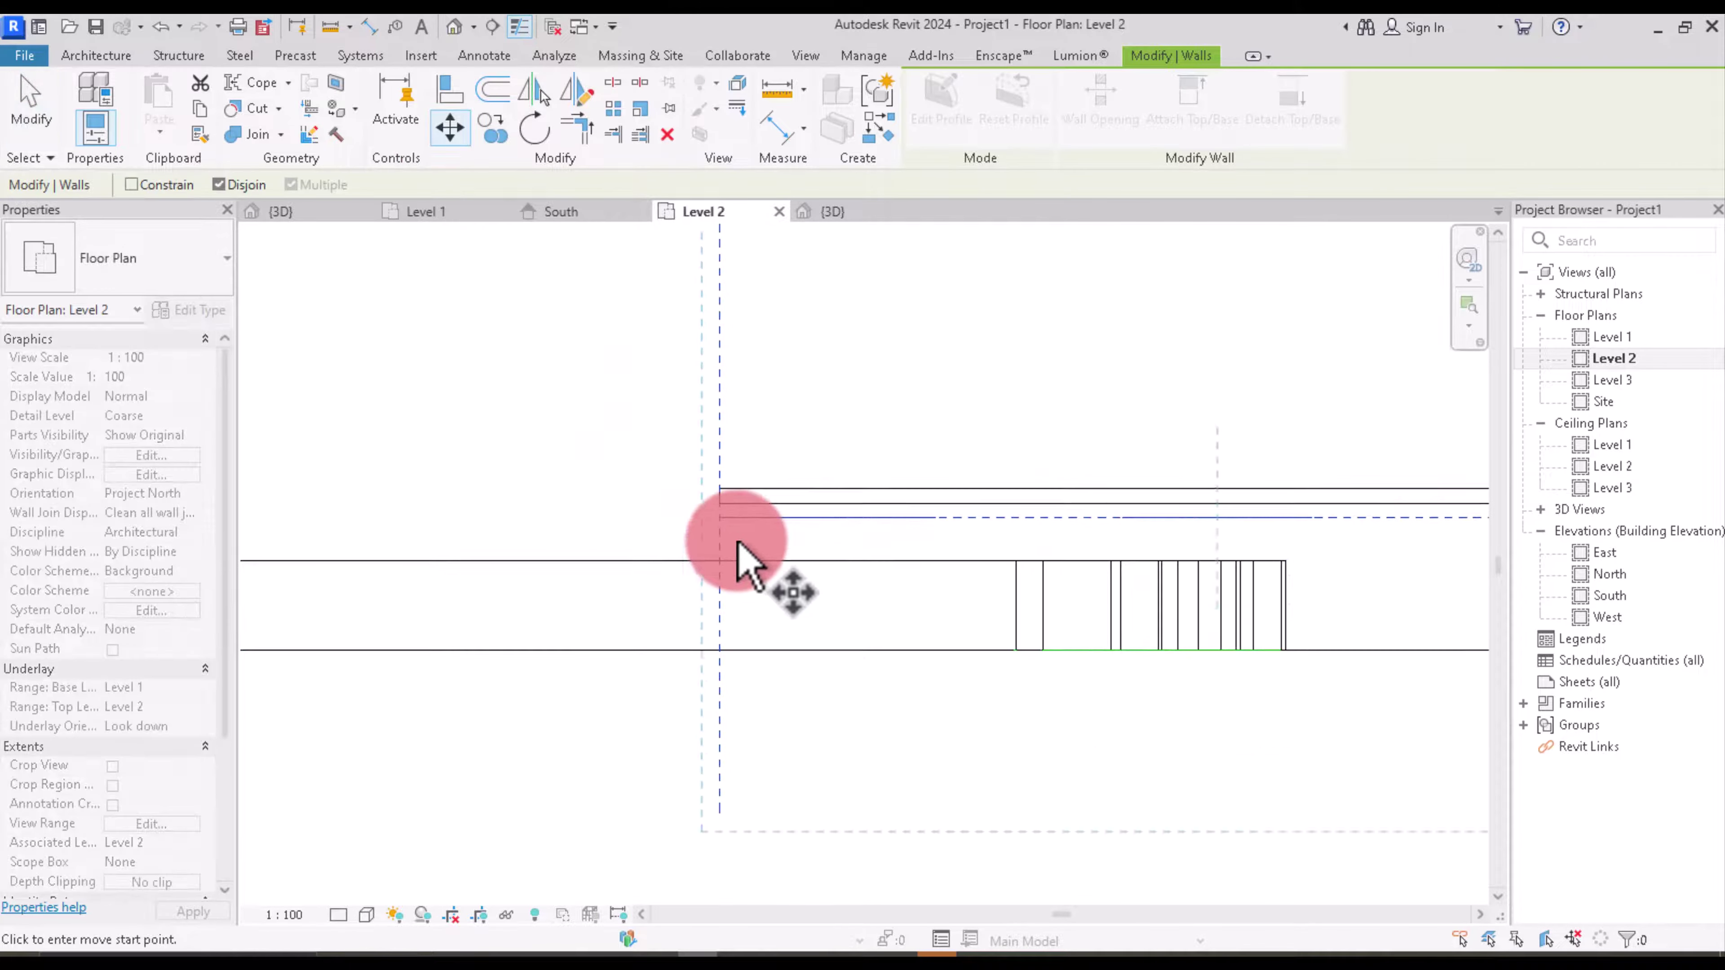
pyautogui.scroll(2, 734, 507)
pyautogui.click(713, 486)
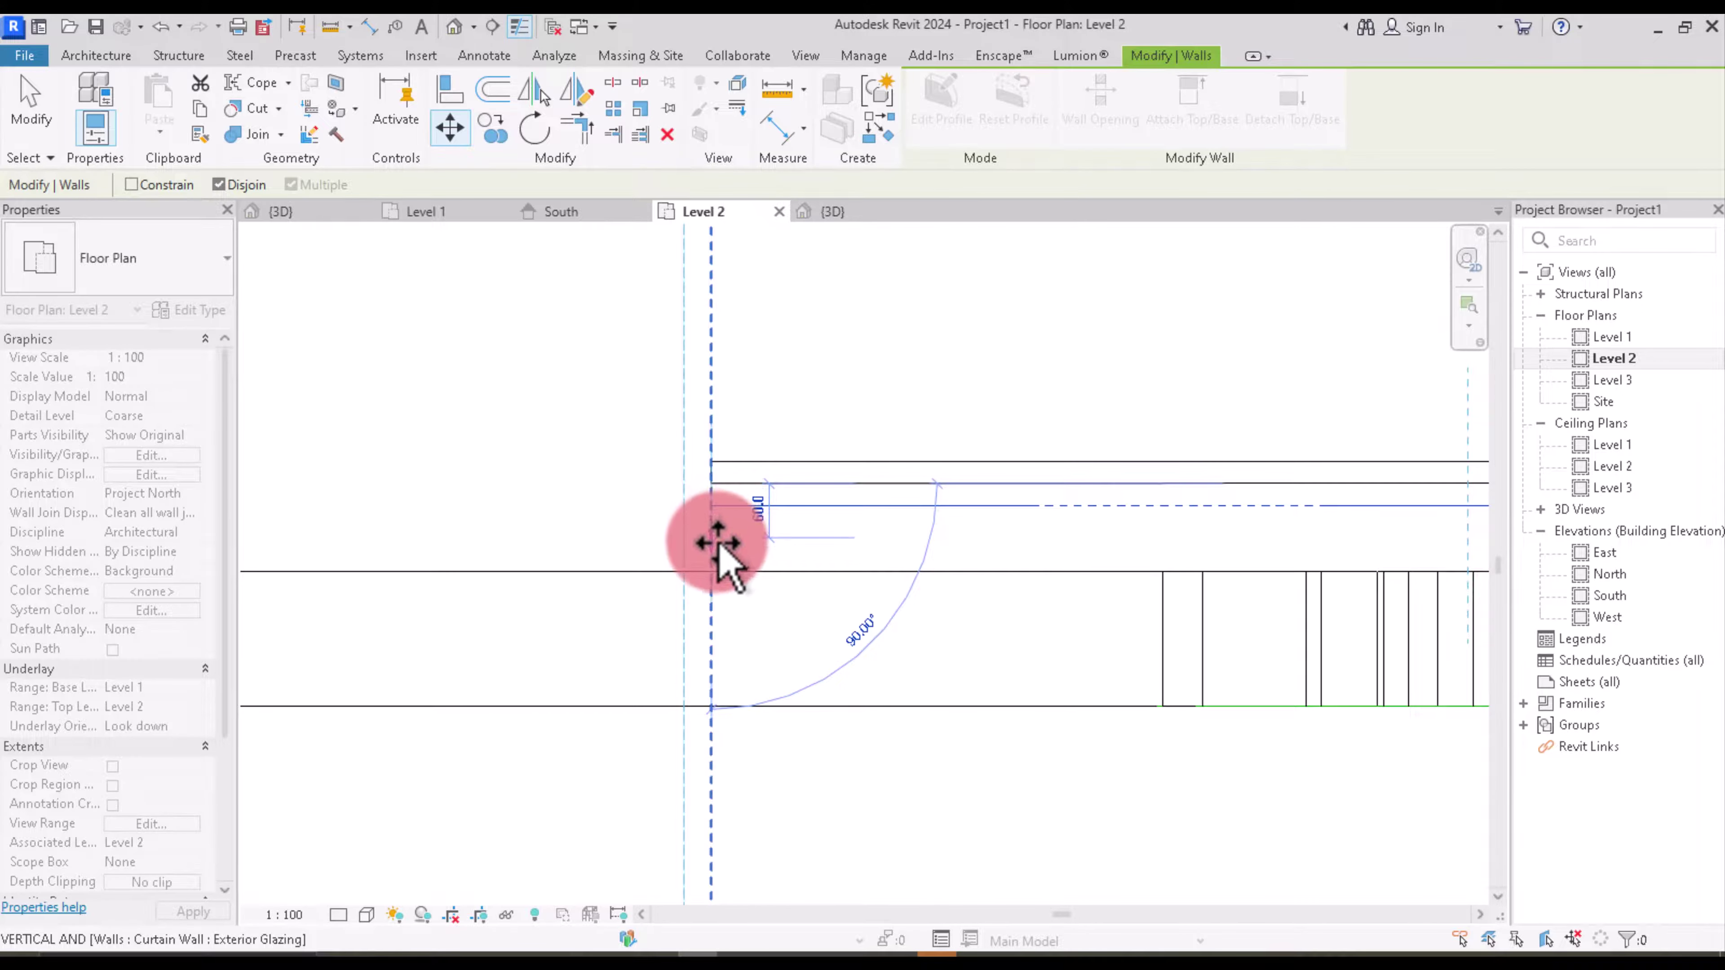
pyautogui.click(721, 537)
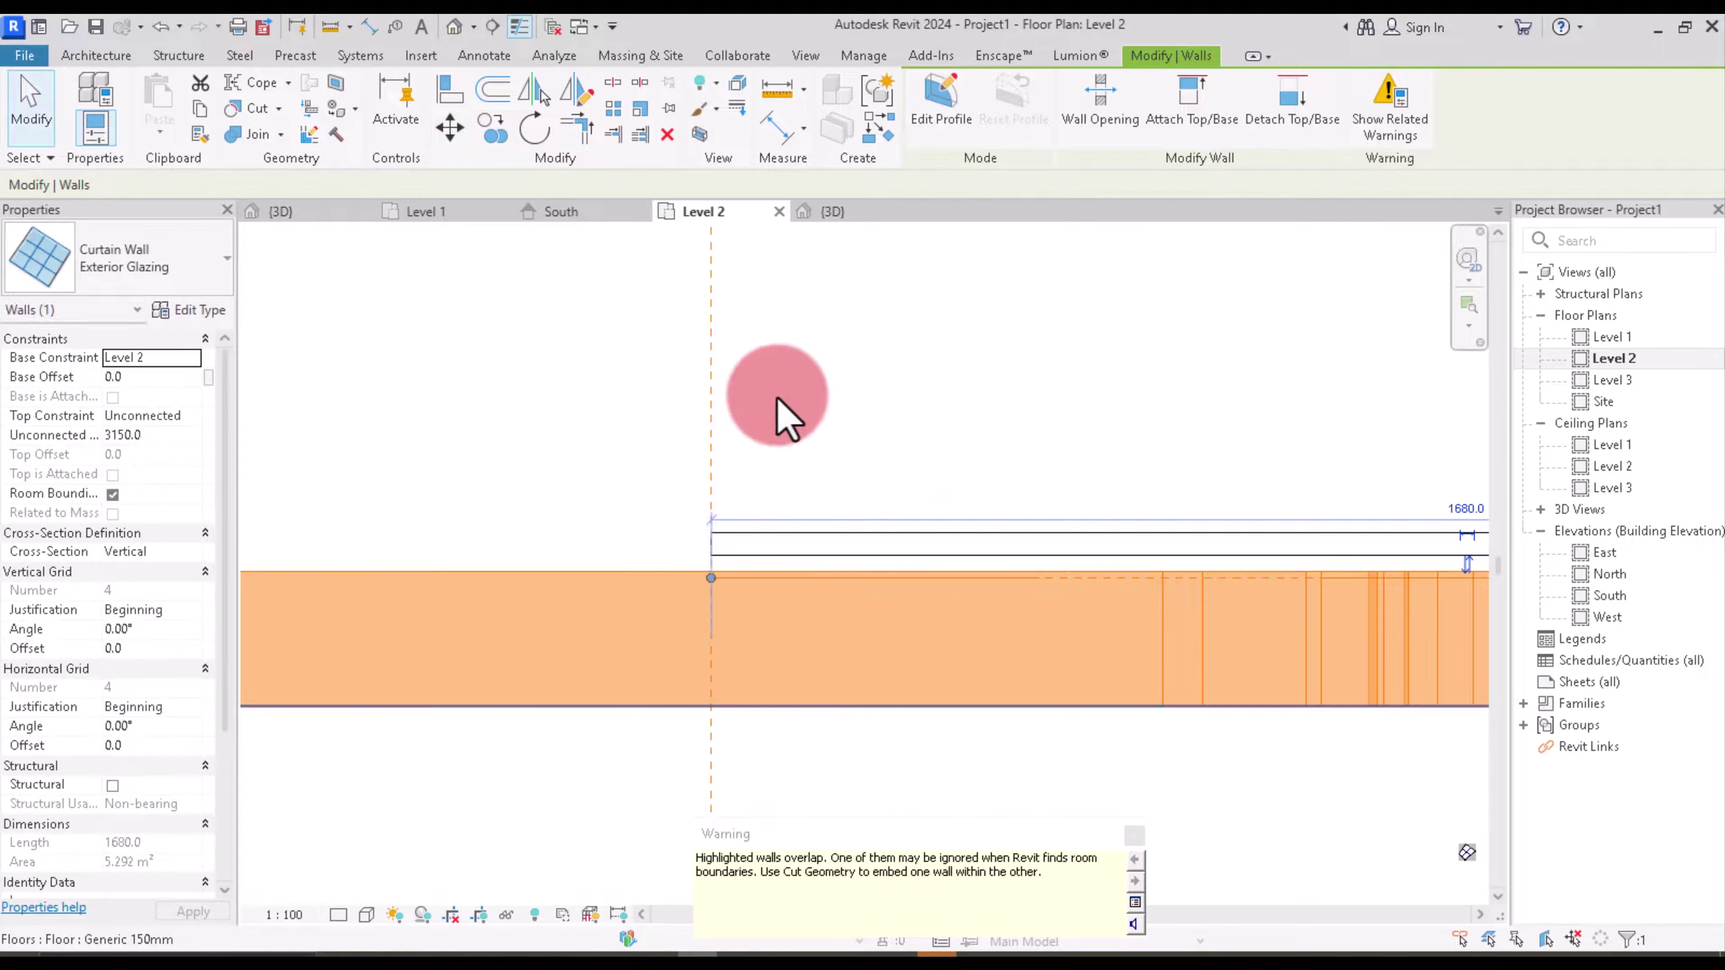
pyautogui.rightClick(808, 374)
pyautogui.click(815, 380)
pyautogui.rightClick(816, 378)
pyautogui.click(793, 533)
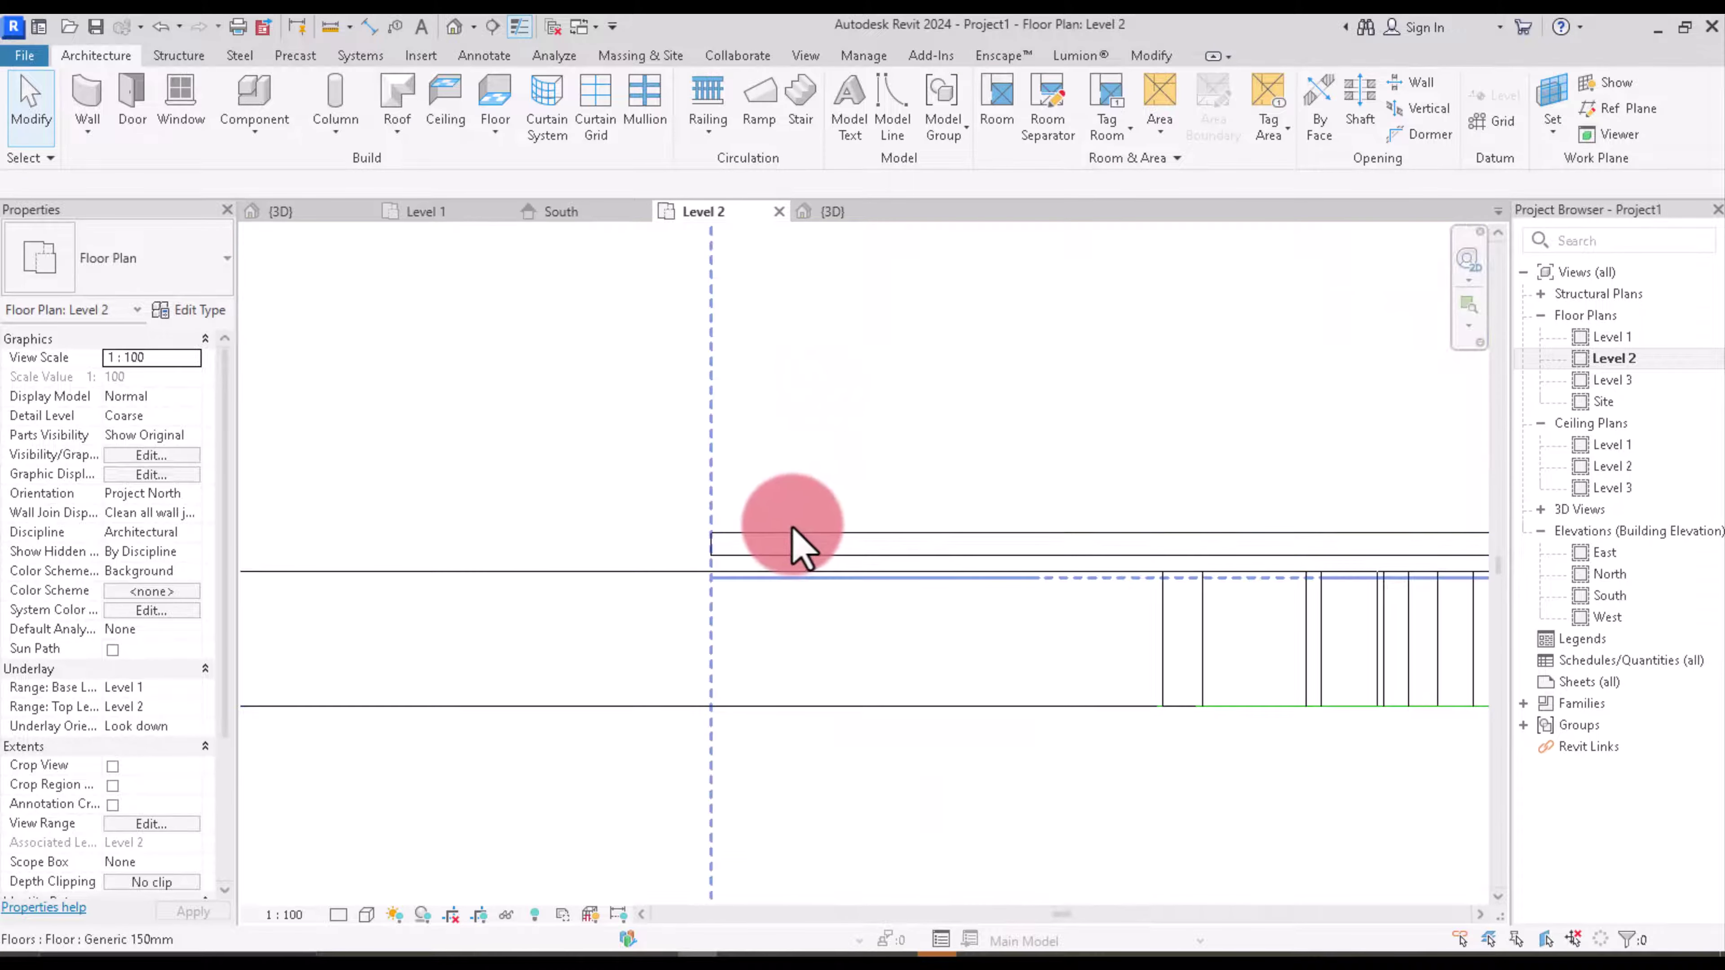
# Step: Select the lower curtain wall to check it, then select the wall near the corner
pyautogui.click(883, 542)
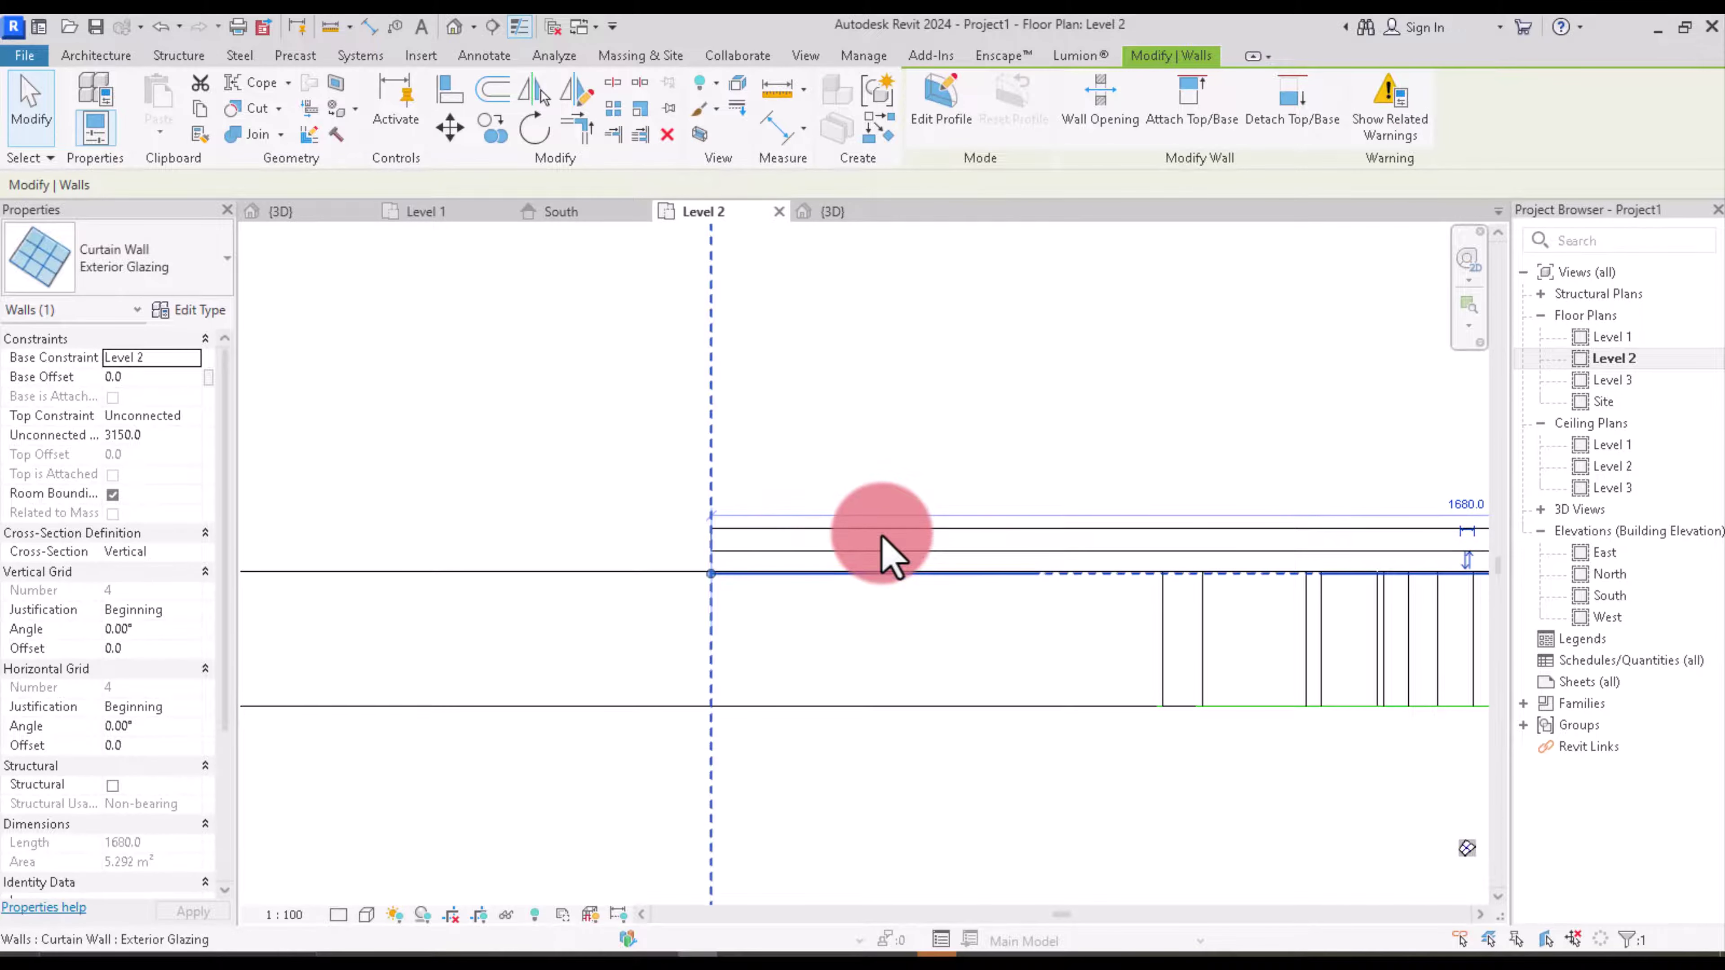
pyautogui.scroll(-1, 882, 541)
pyautogui.scroll(-2, 882, 536)
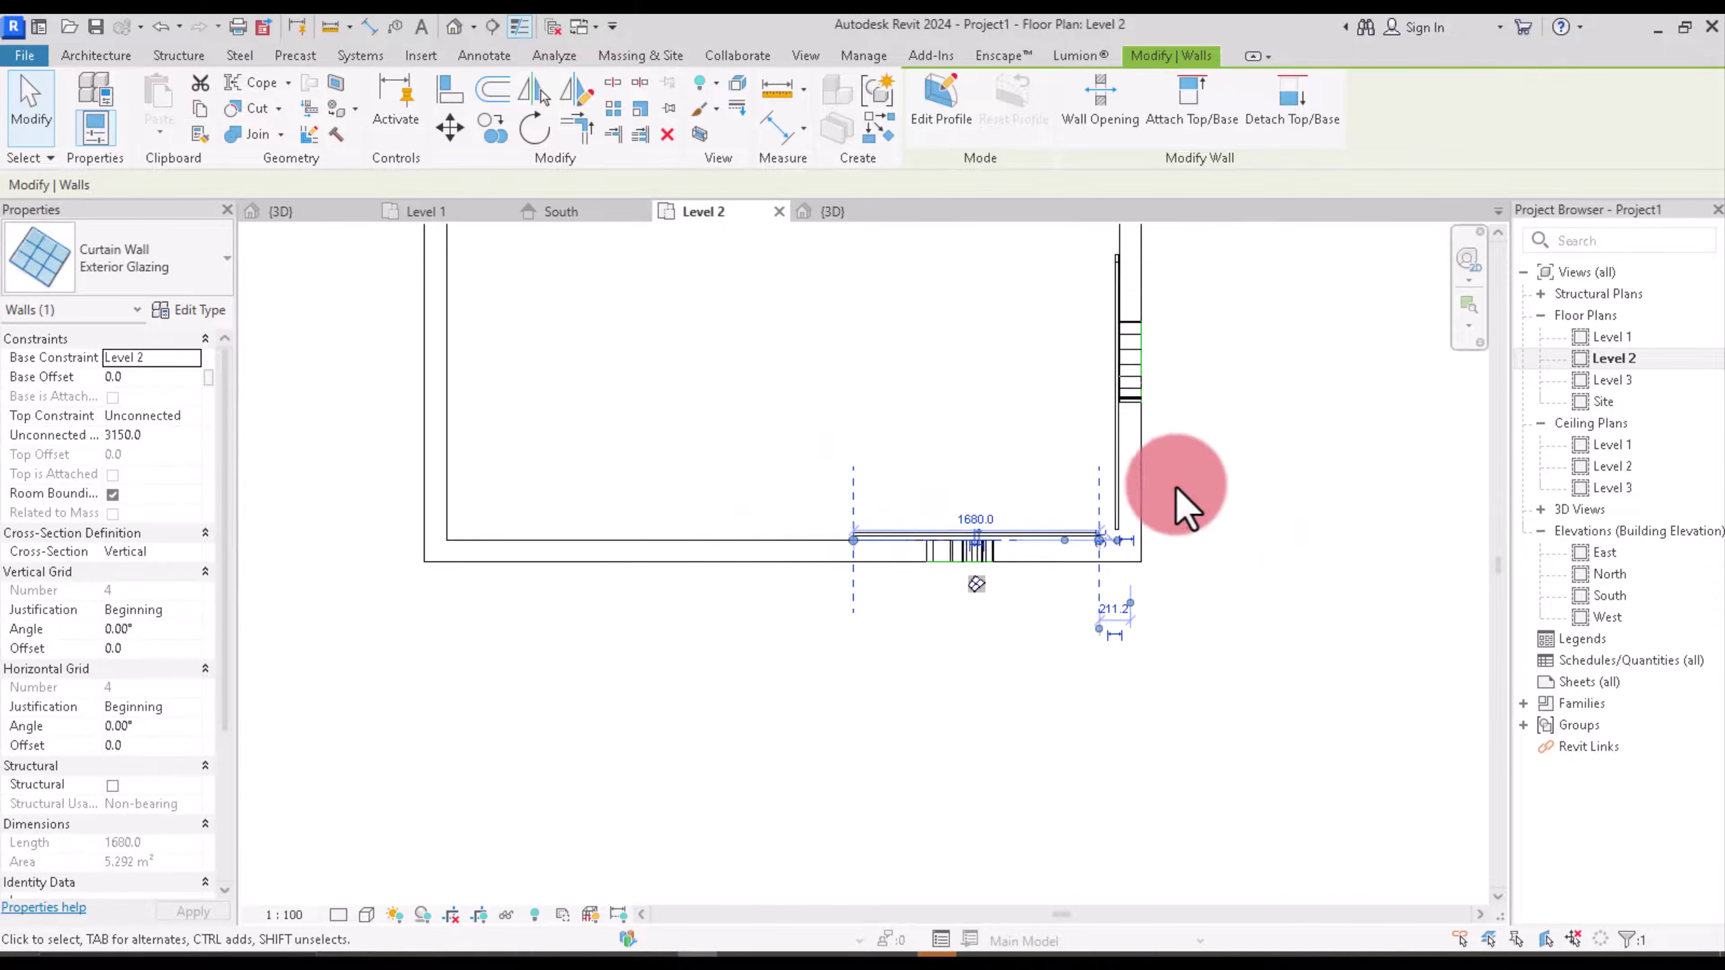
pyautogui.click(1201, 493)
pyautogui.scroll(3, 1059, 570)
pyautogui.click(1059, 570)
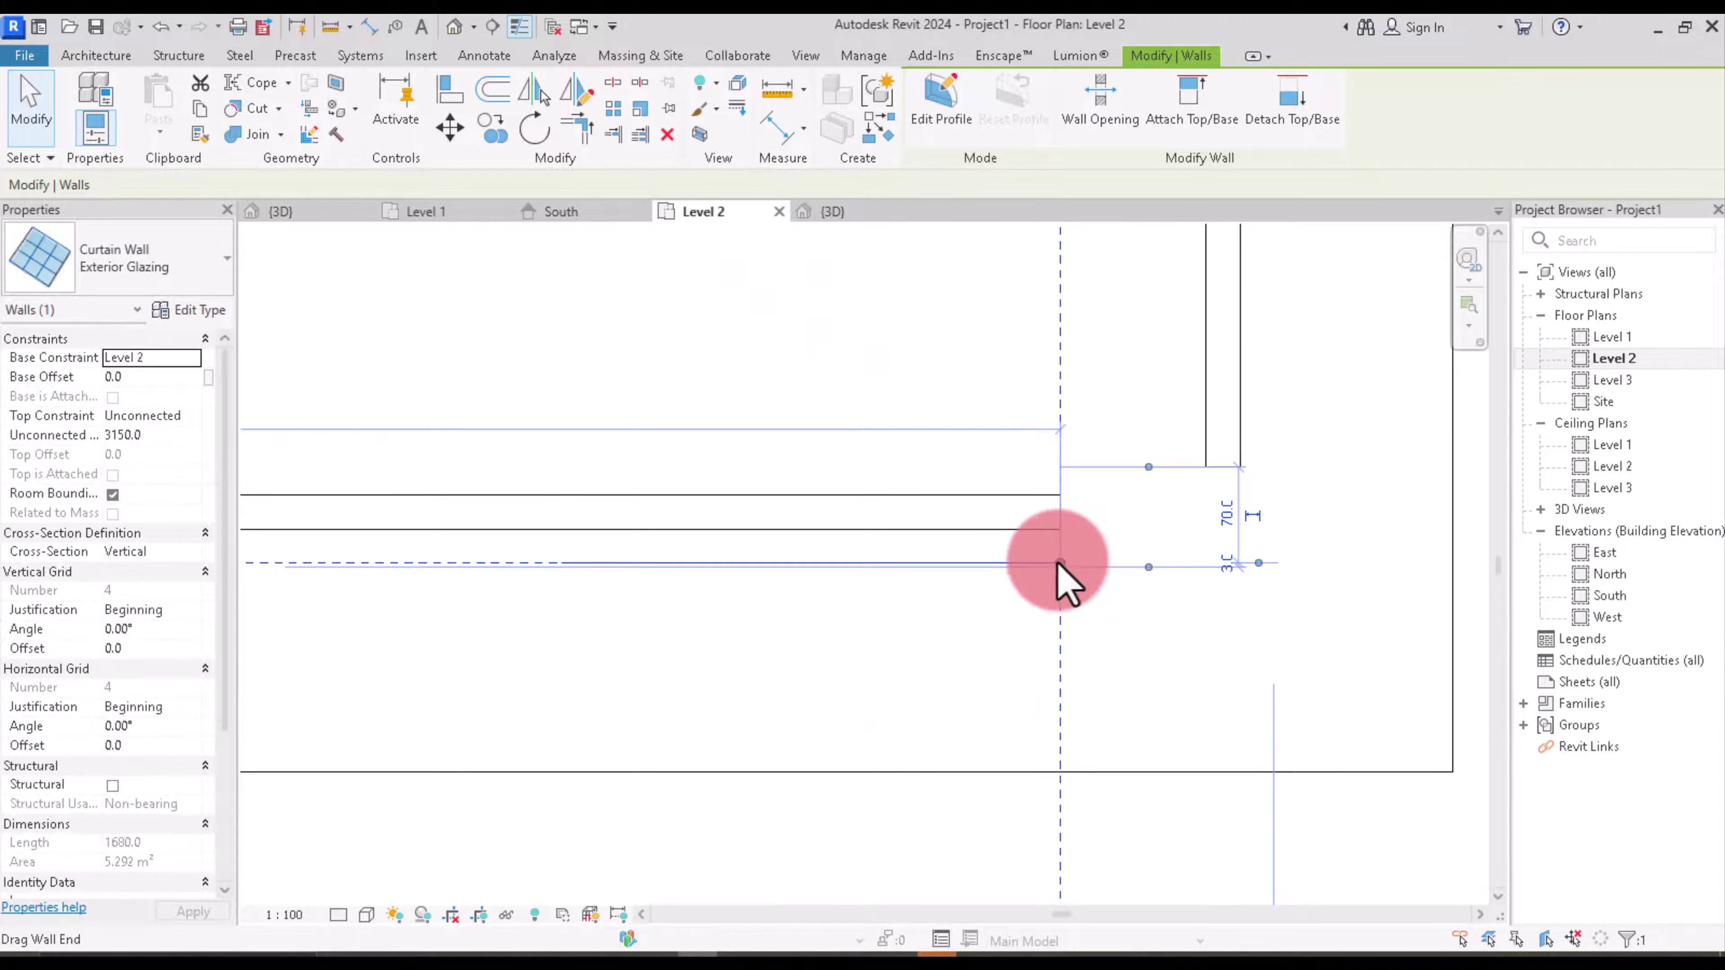
# Step: Drag both curtain wall end grips so the glazed walls meet at the interior corner
pyautogui.click(1232, 438)
pyautogui.moveTo(1181, 562); pyautogui.dragTo(1213, 563)
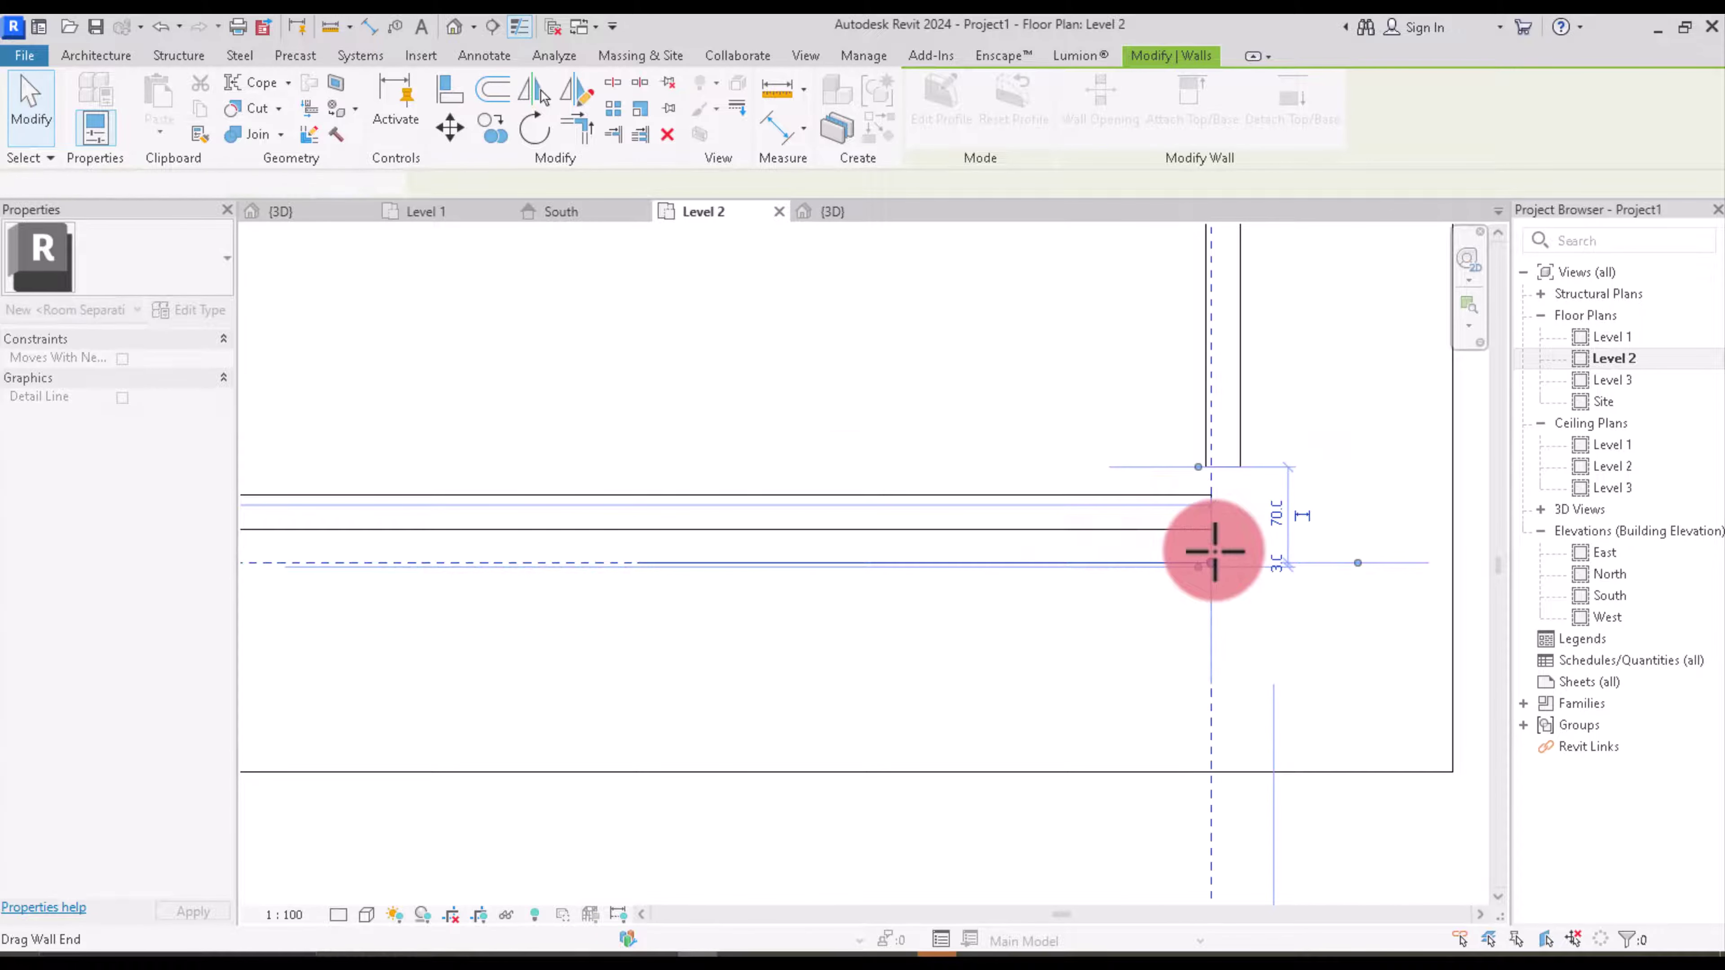
pyautogui.moveTo(1227, 437)
pyautogui.mouseDown()
pyautogui.moveTo(1284, 522)
pyautogui.moveTo(1270, 501)
pyautogui.mouseUp()
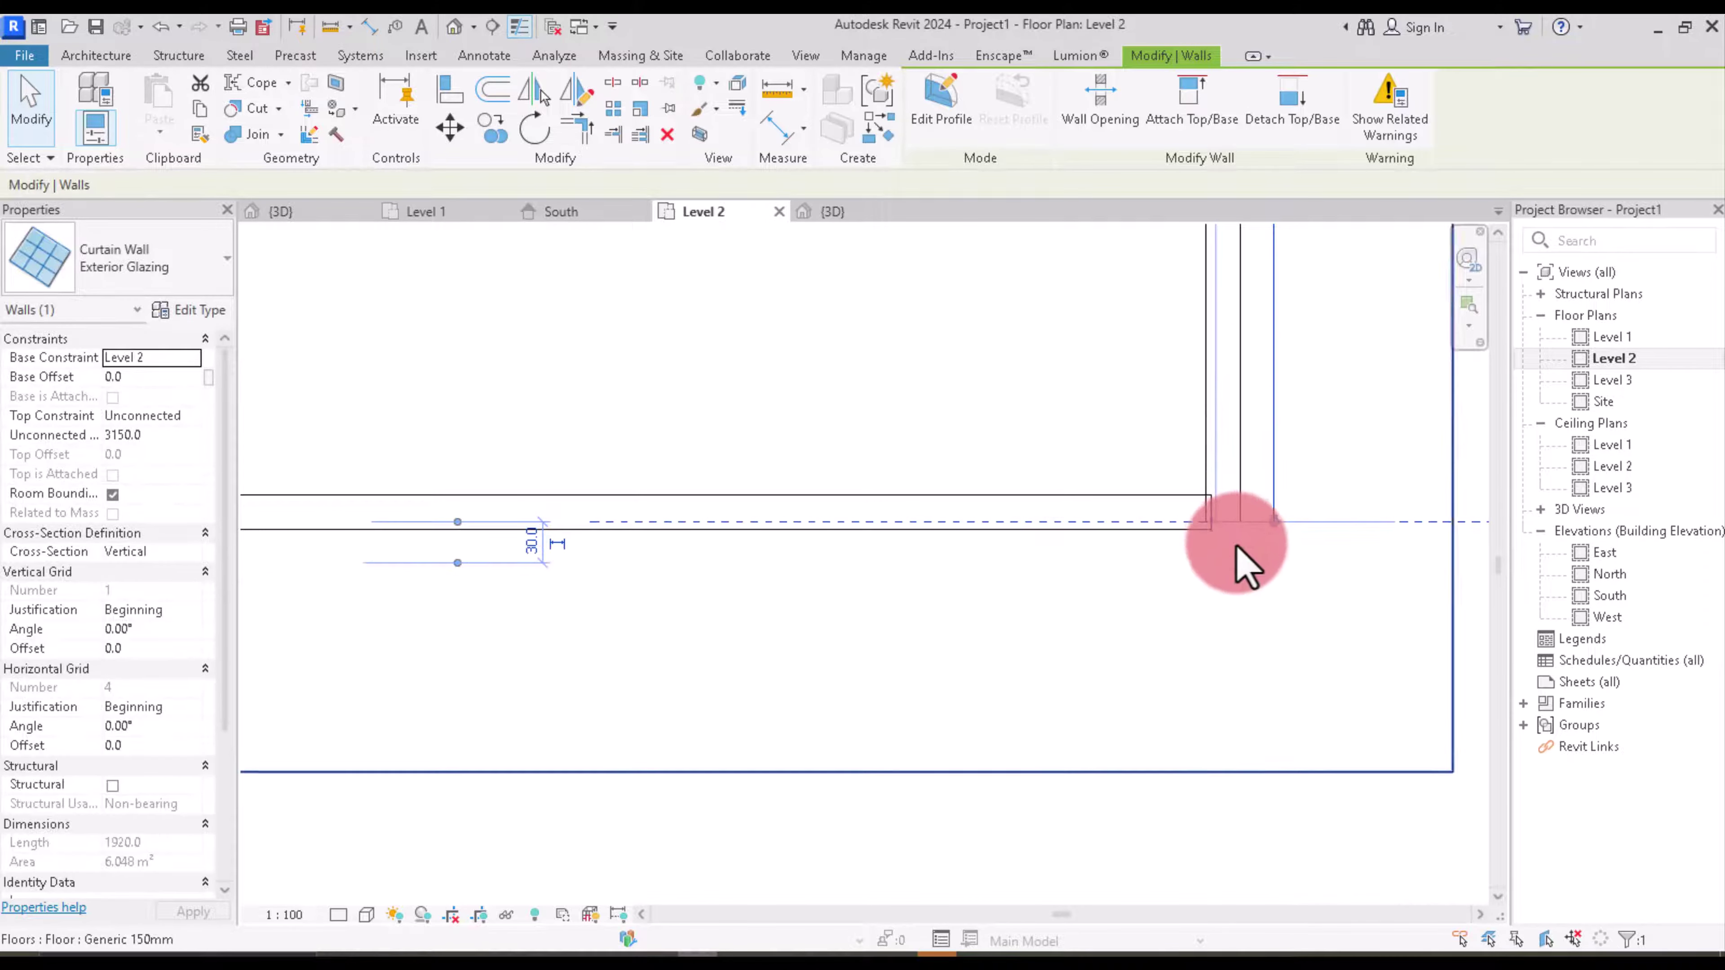
pyautogui.scroll(3, 1182, 537)
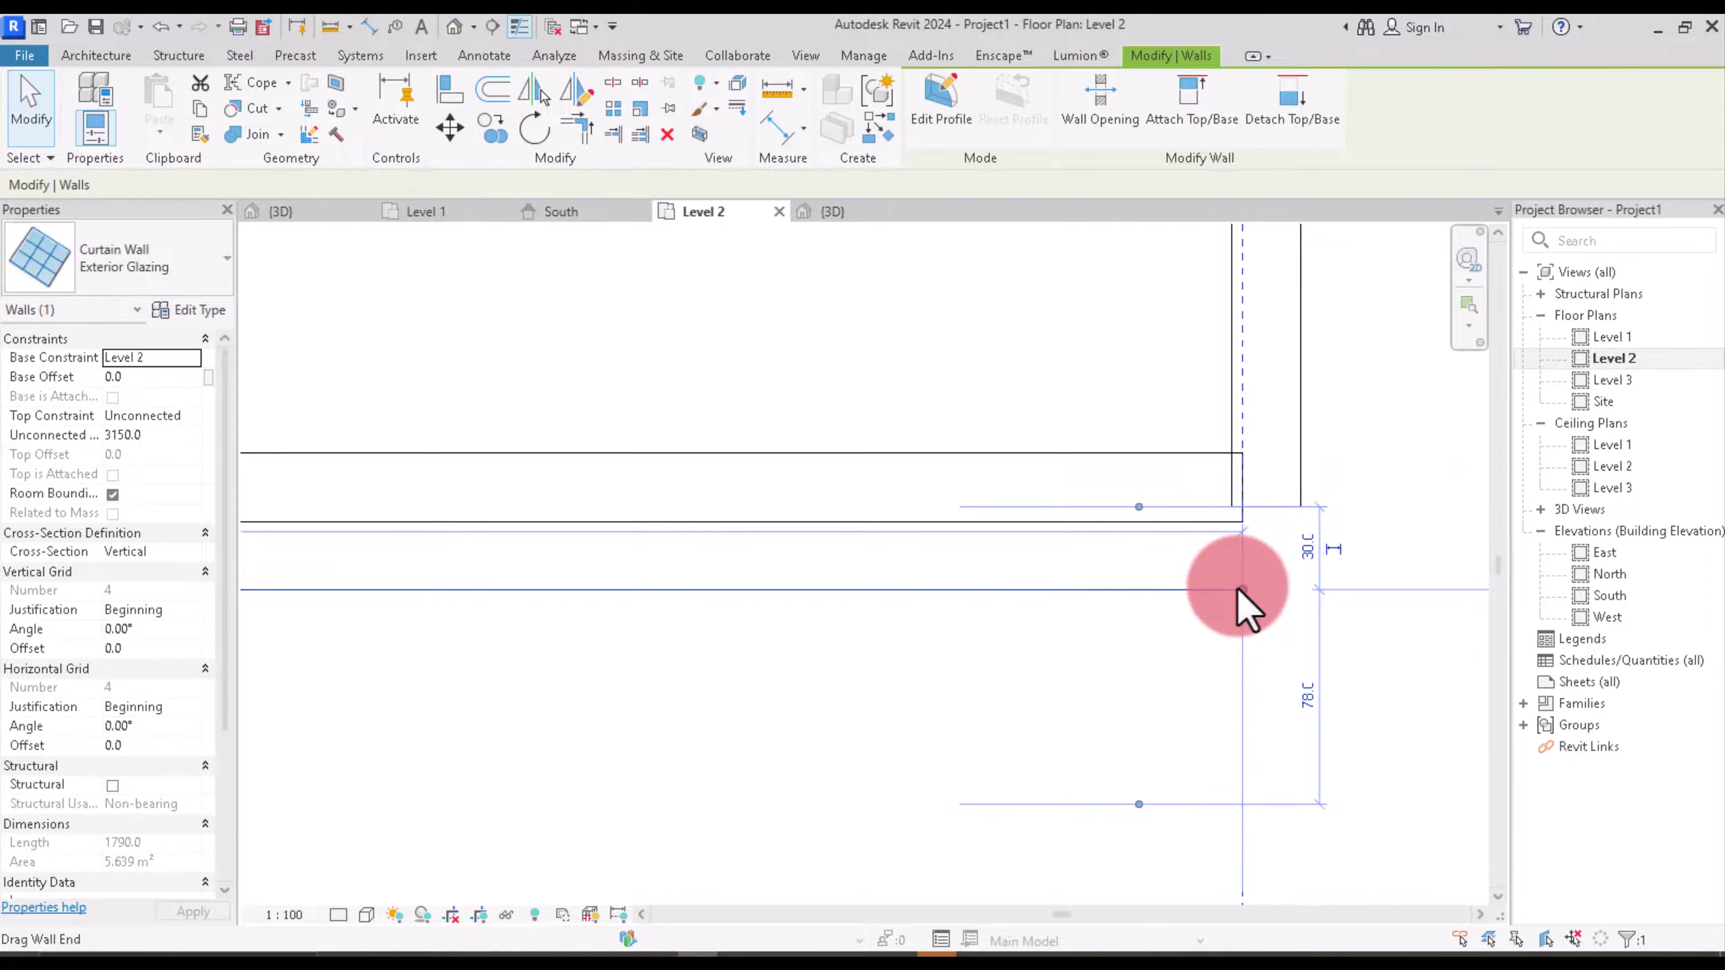
pyautogui.moveTo(1228, 590); pyautogui.dragTo(1175, 447)
pyautogui.scroll(-2, 1155, 450)
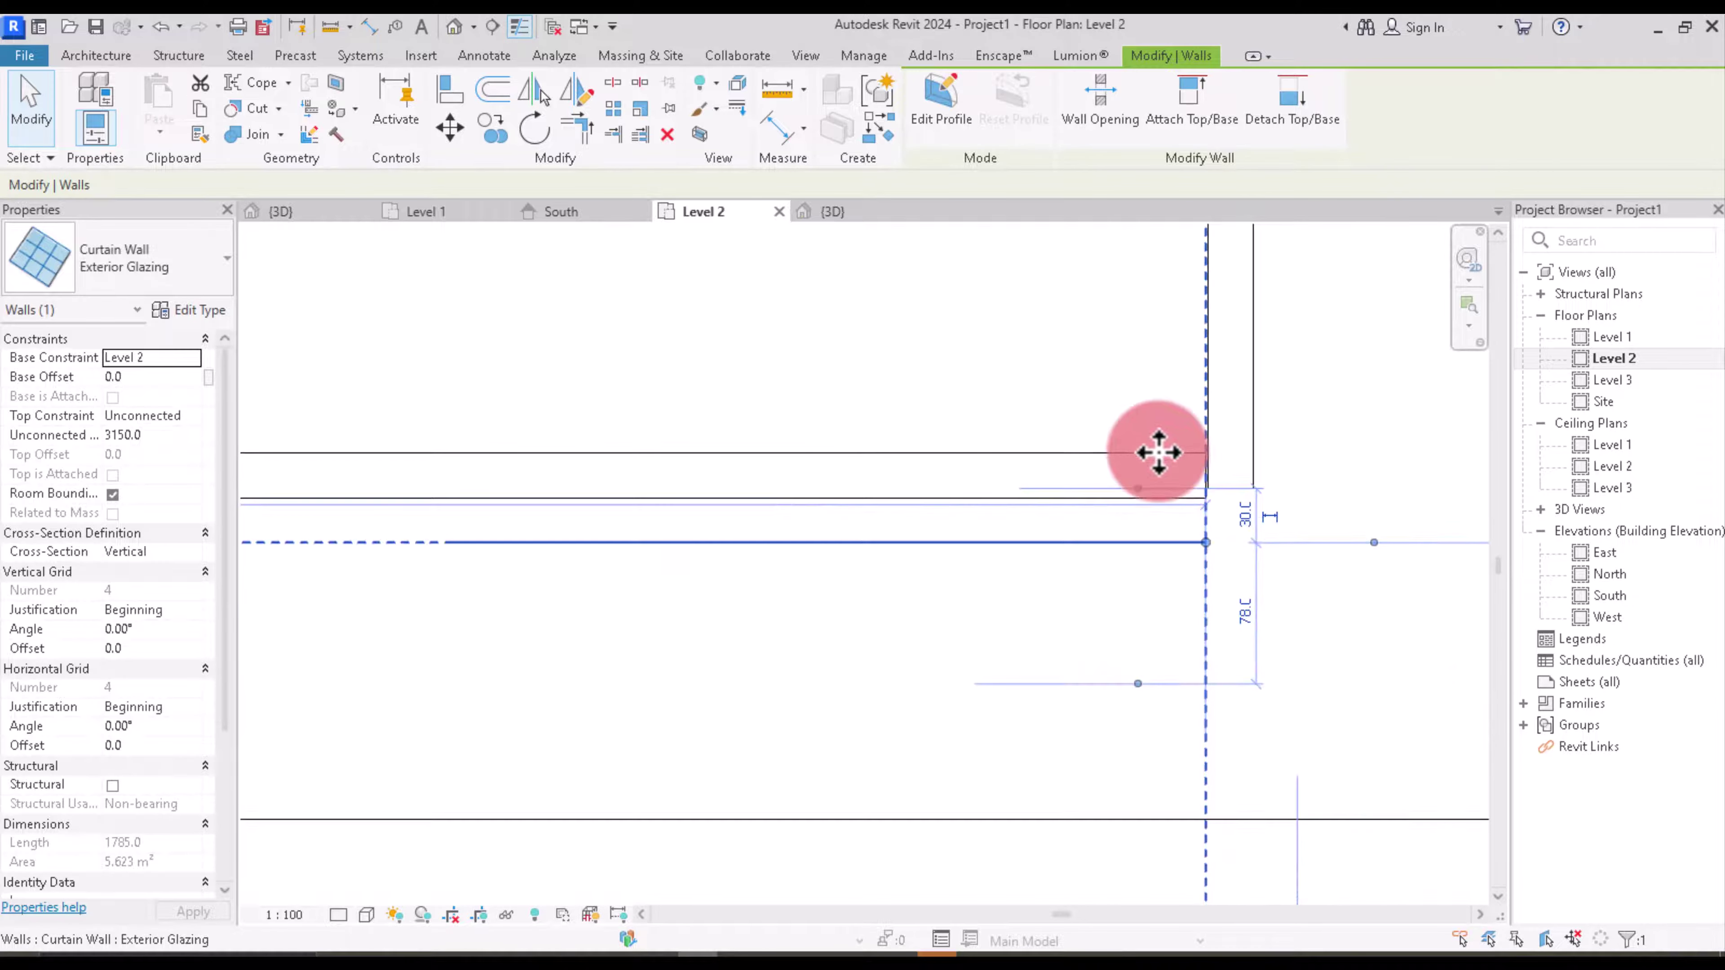
pyautogui.scroll(-1, 1263, 447)
pyautogui.scroll(-1, 1352, 469)
pyautogui.click(1352, 468)
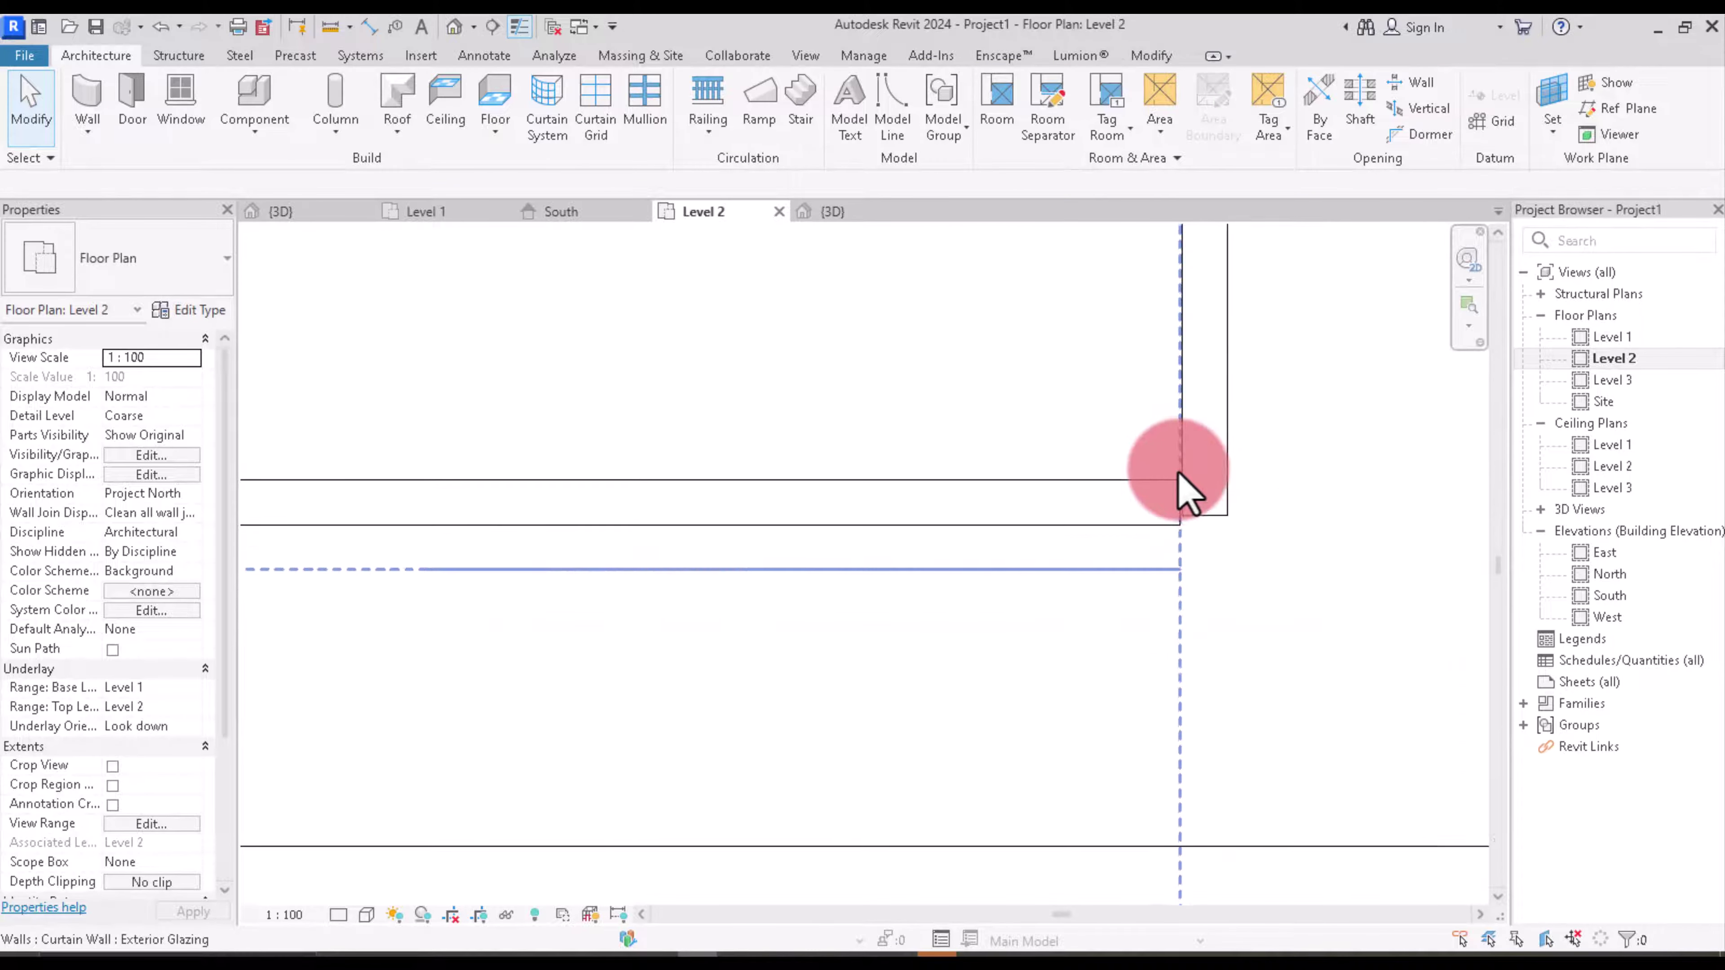
# Step: Check the glazed corner in the {3D} view, then return to Level 2
pyautogui.scroll(2, 1182, 481)
pyautogui.click(875, 221)
pyautogui.click(707, 216)
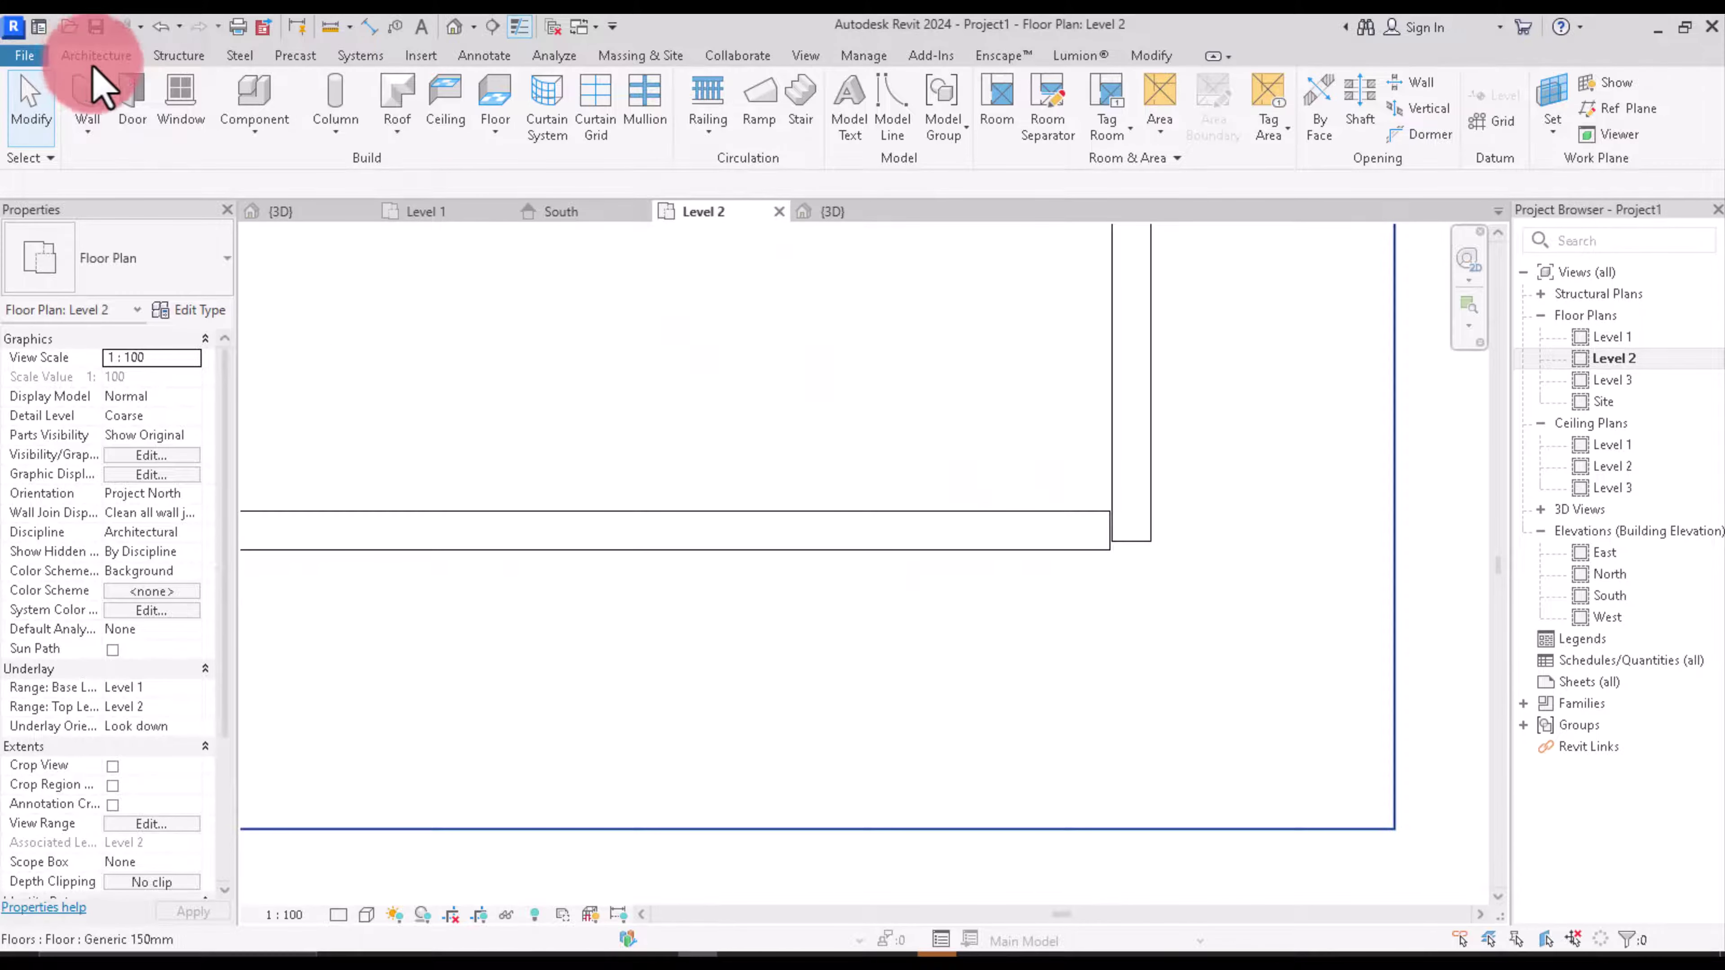
# Step: Start the Mullion tool, move to the 3D view of the glazed corner, then cancel placement
pyautogui.click(652, 105)
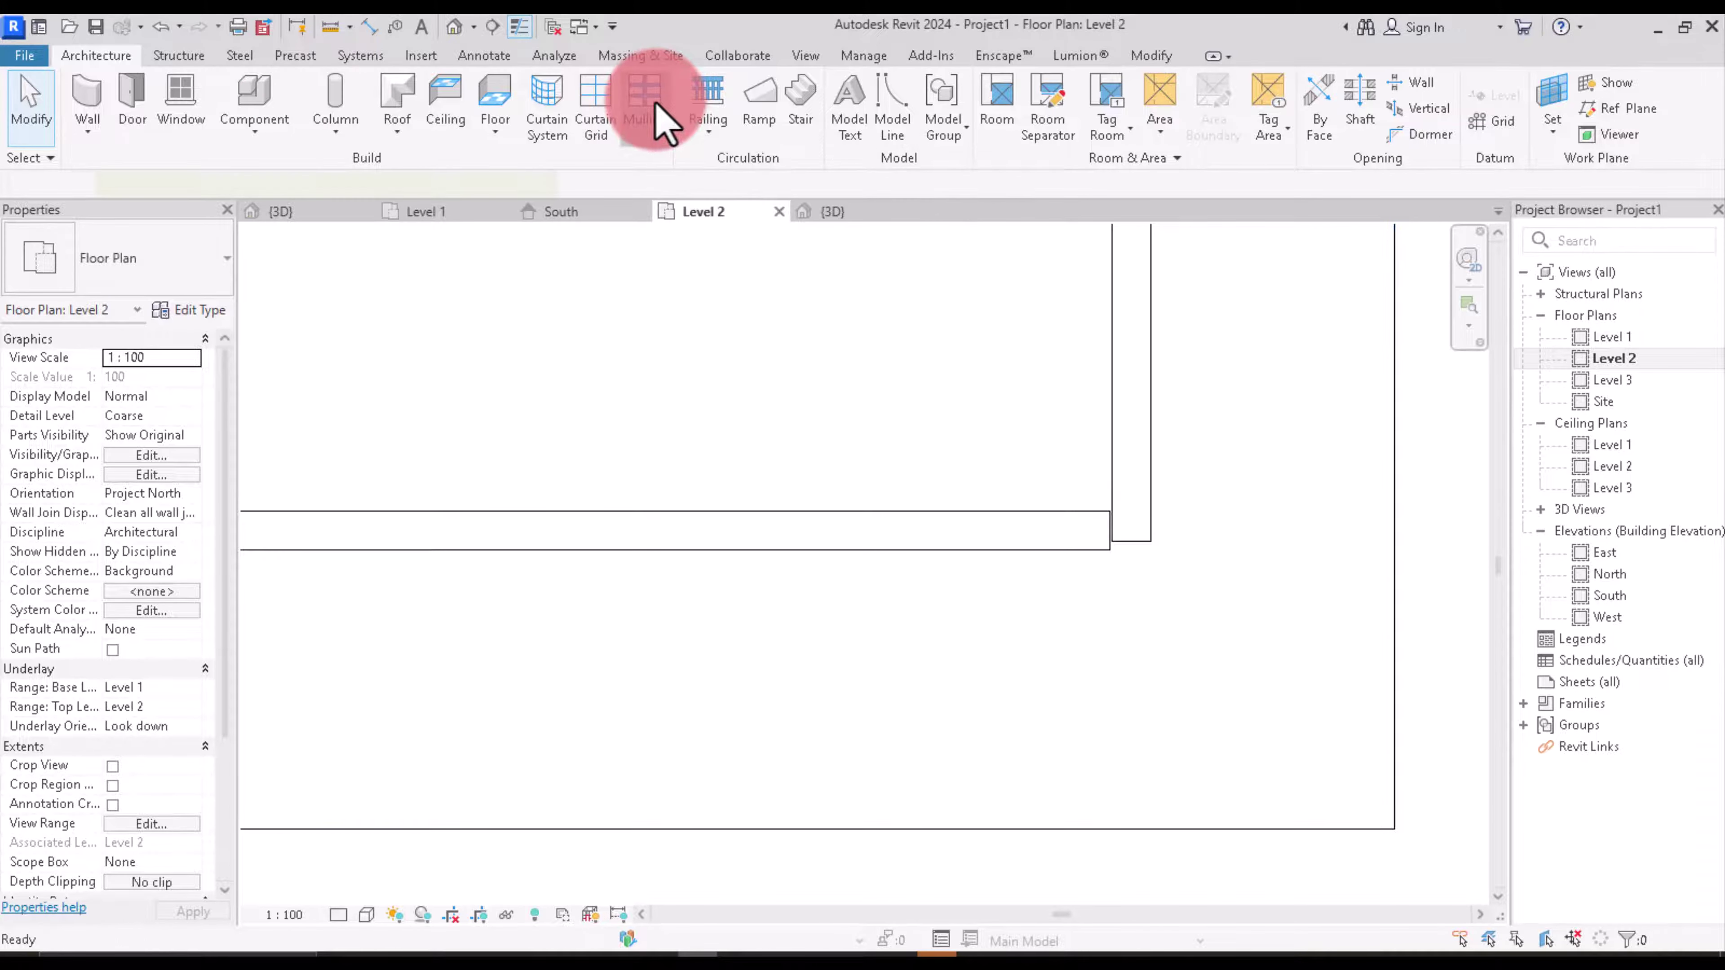
pyautogui.scroll(3, 1113, 543)
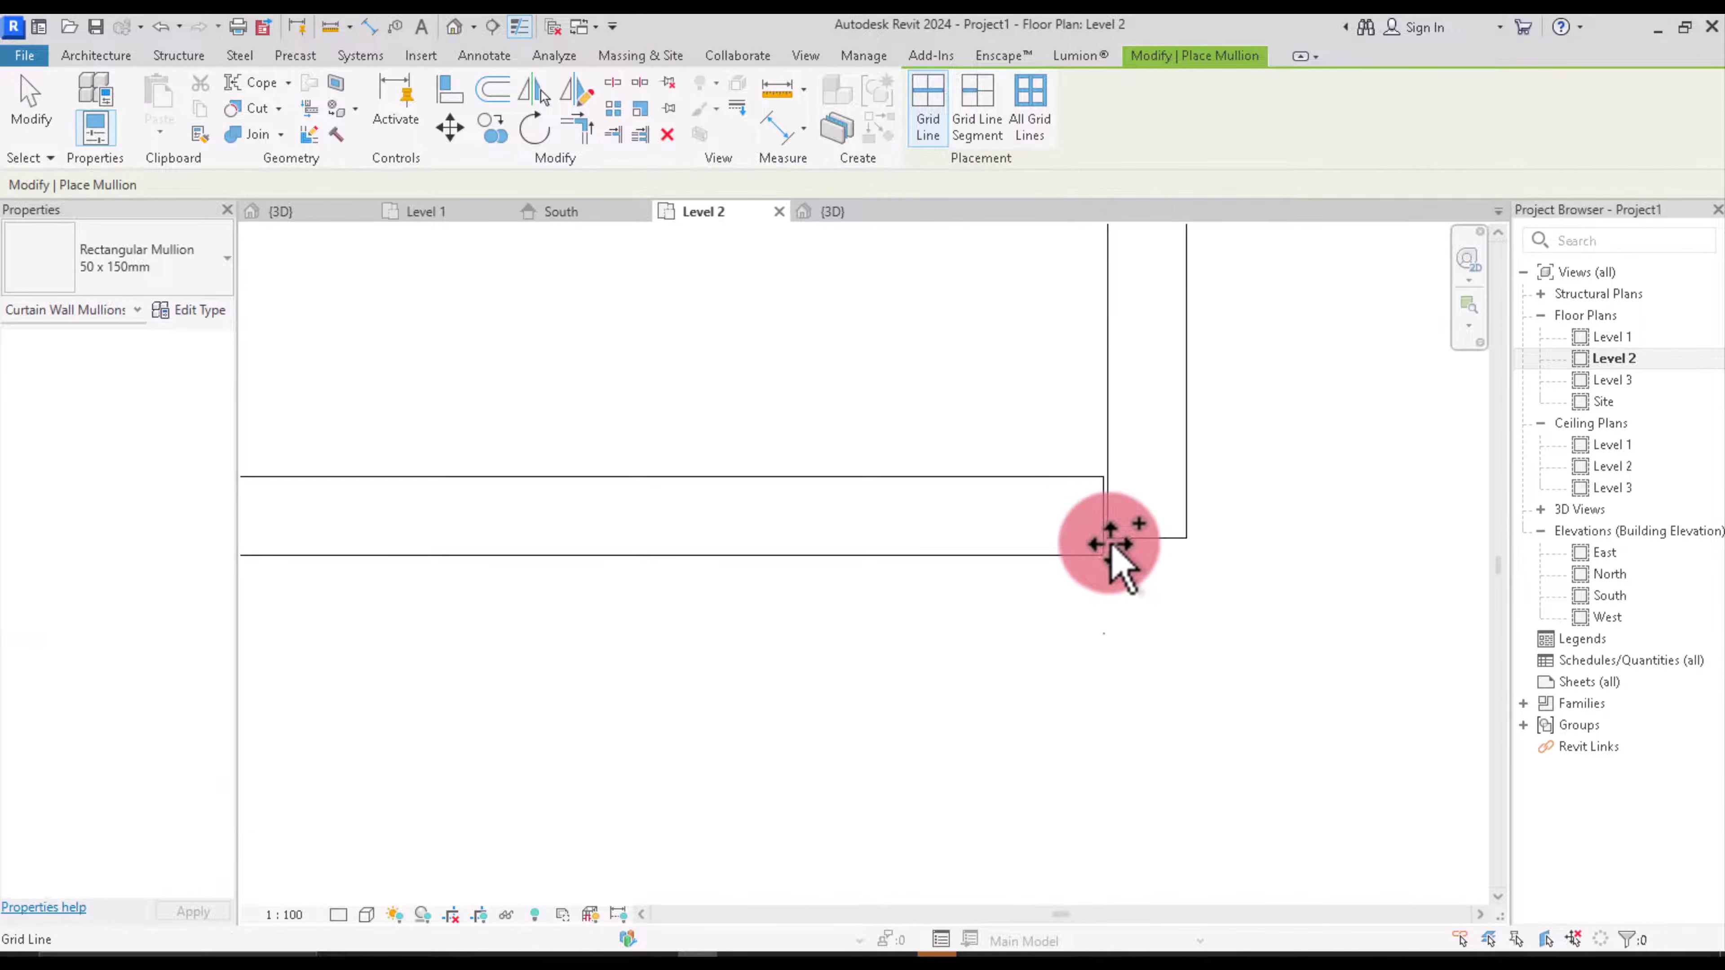
pyautogui.scroll(-3, 1108, 543)
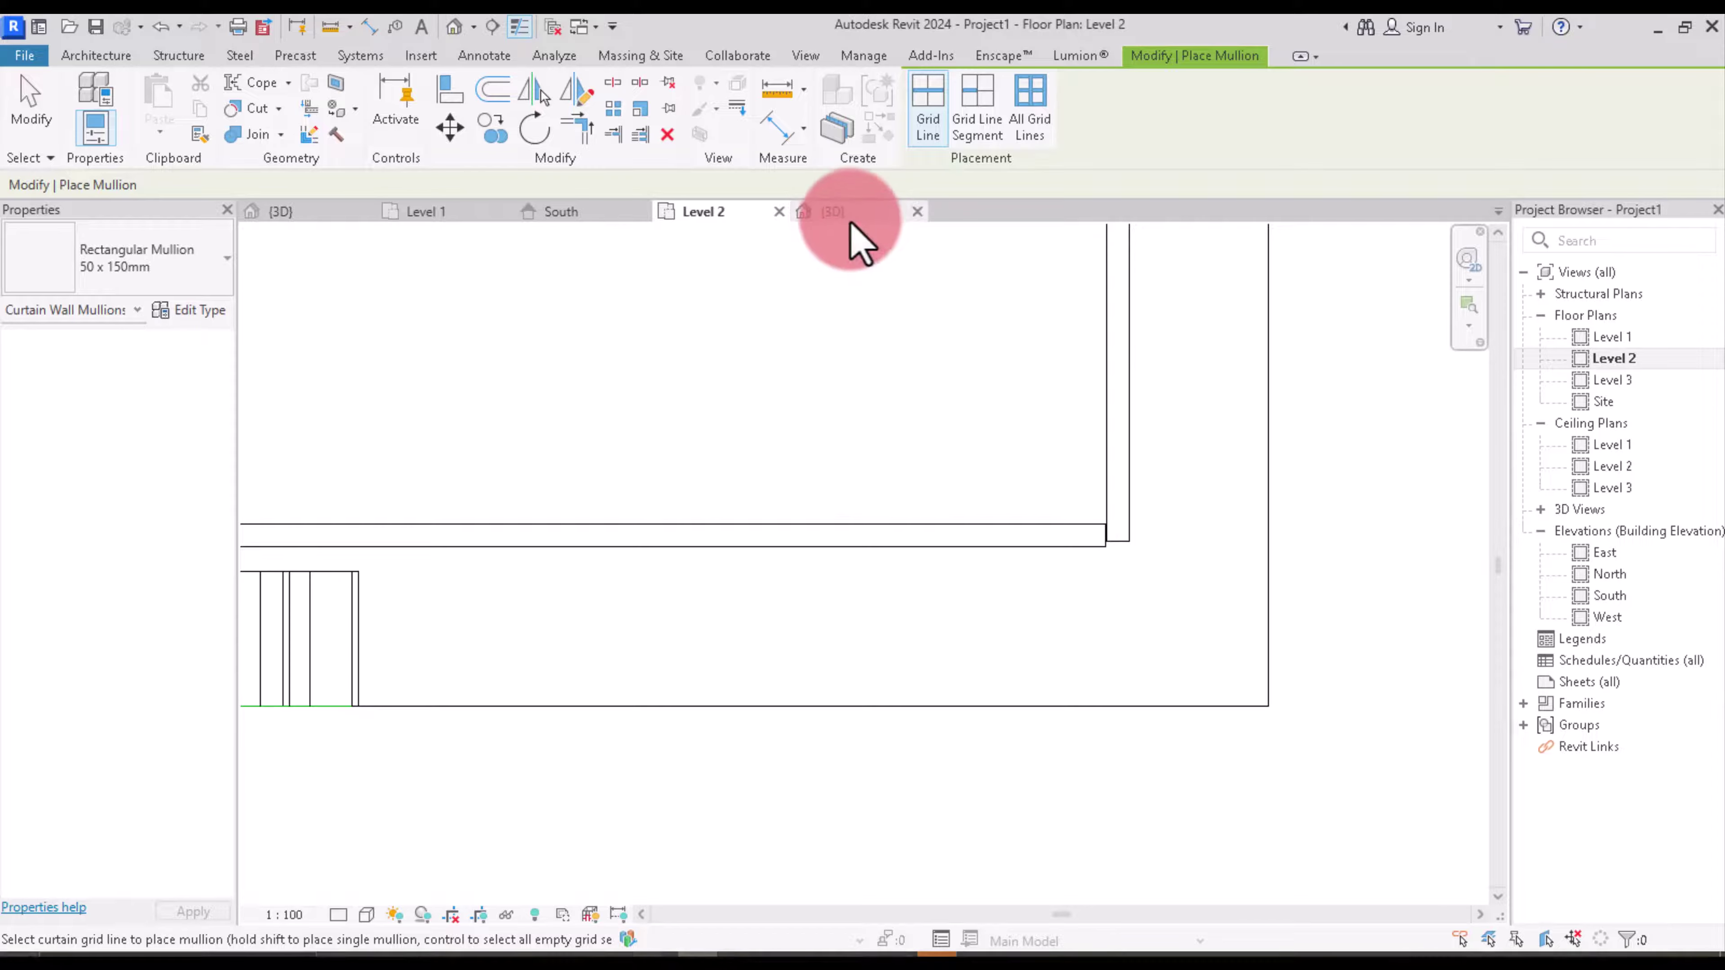
pyautogui.click(842, 214)
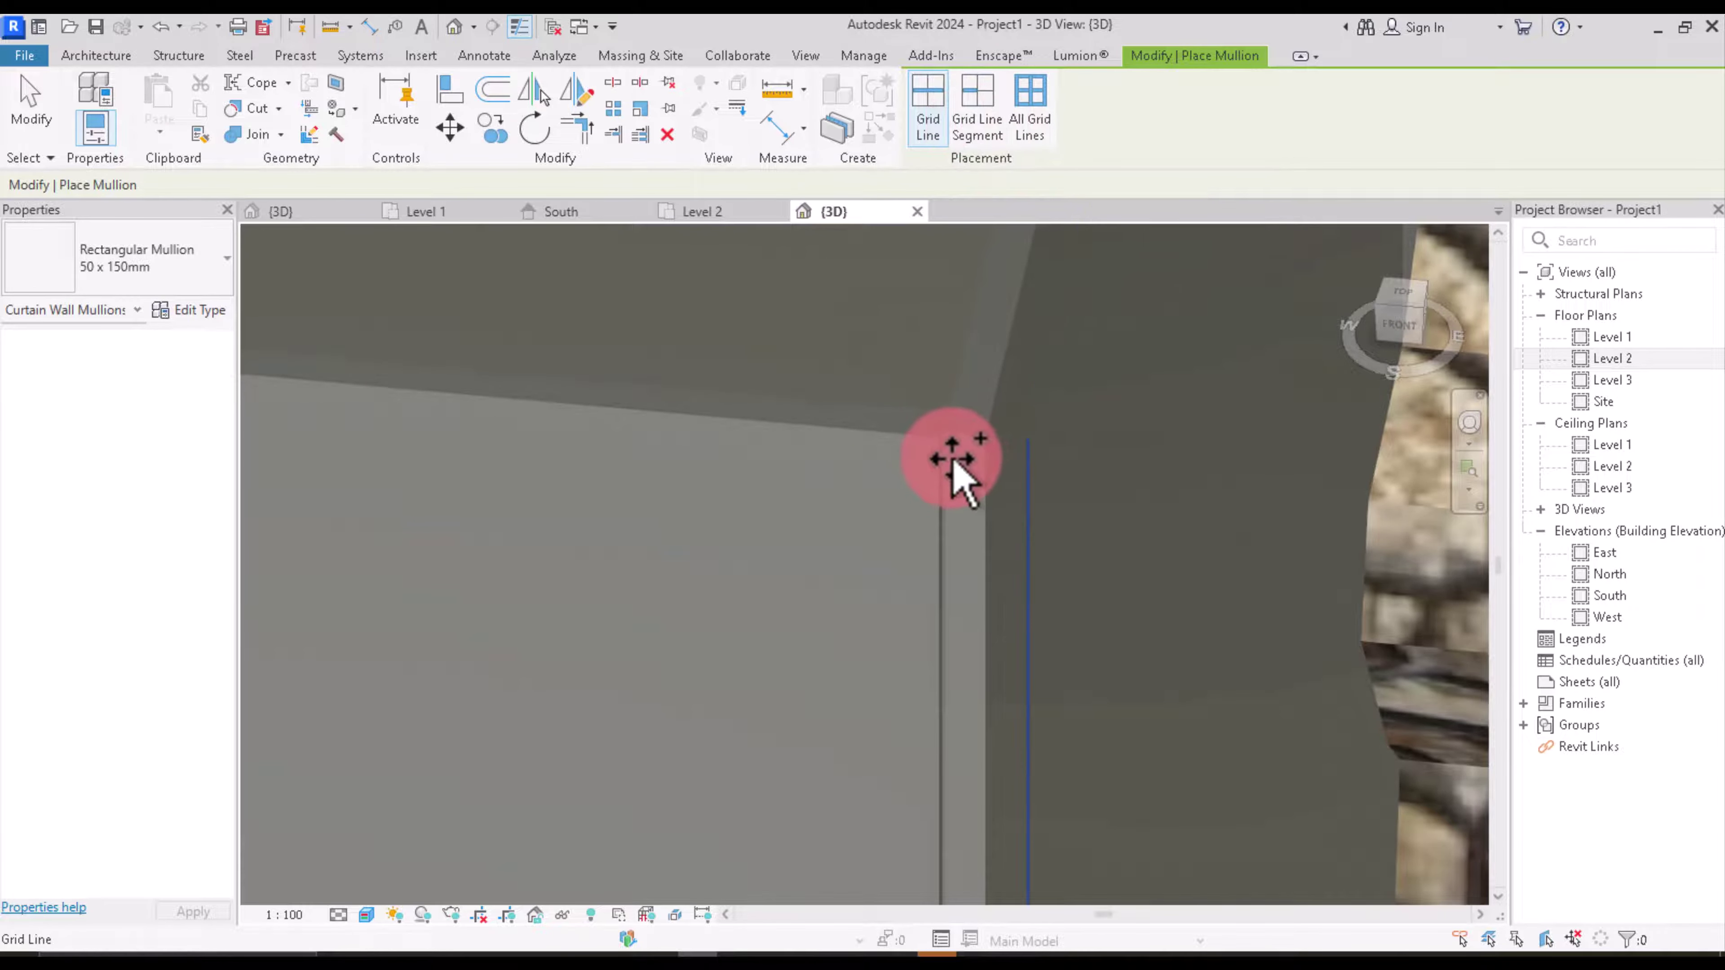
pyautogui.scroll(-5, 954, 449)
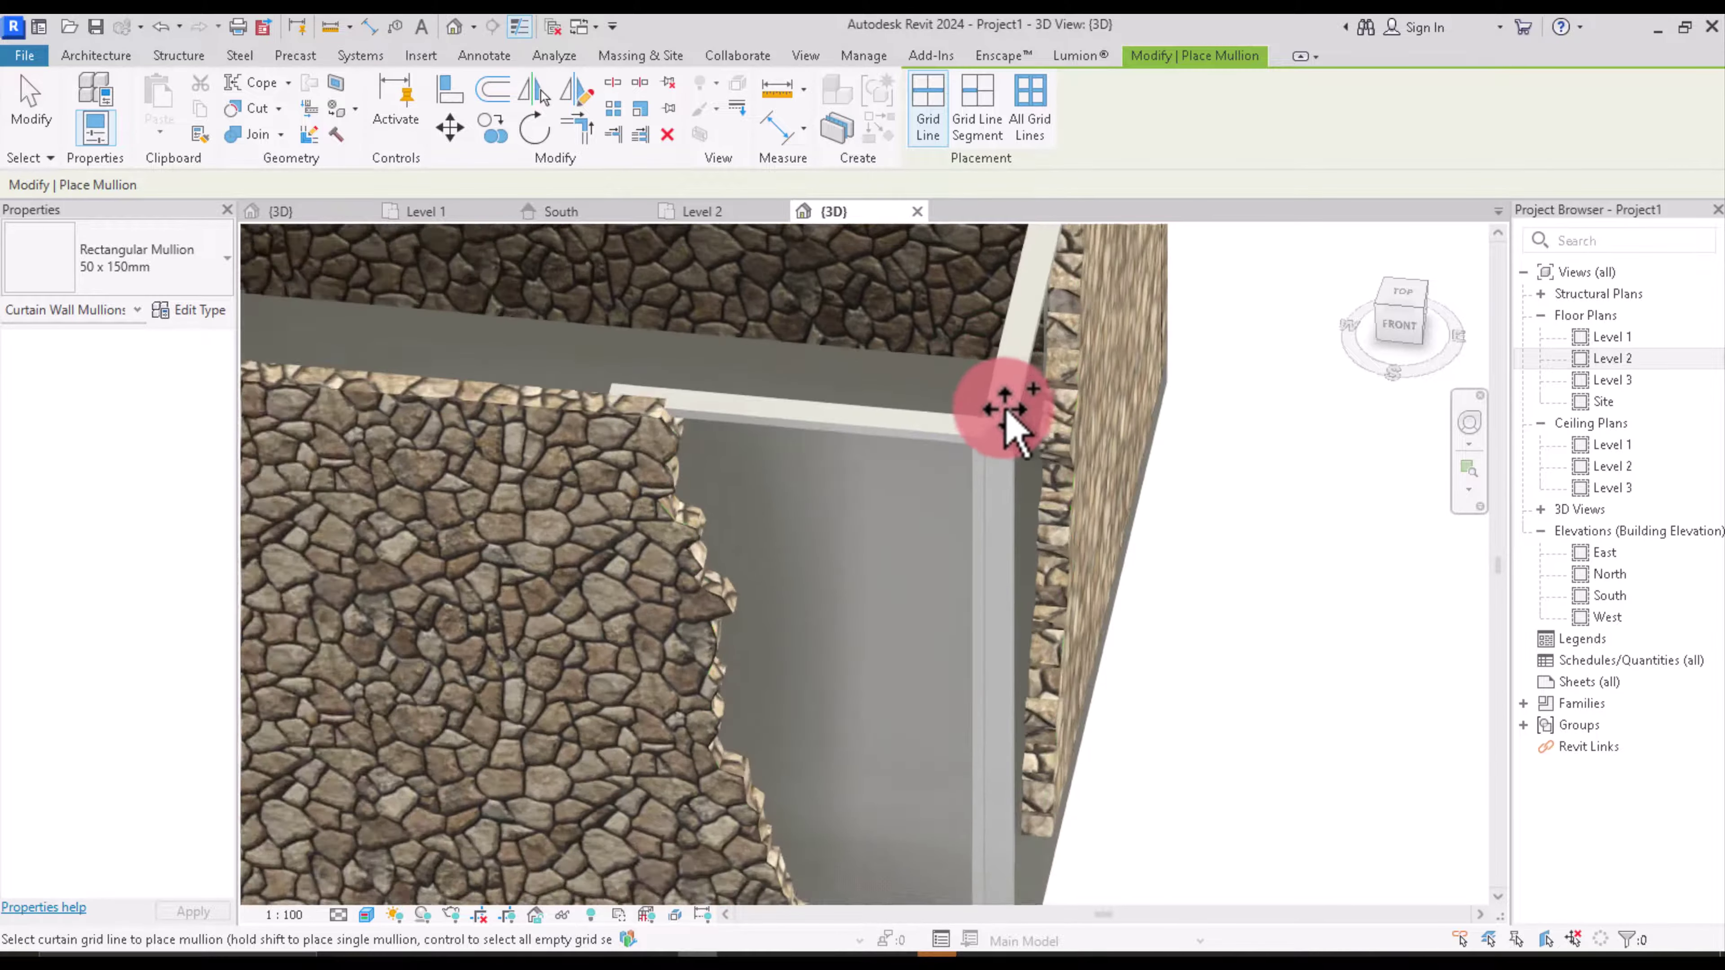
pyautogui.keyDown('shift'); pyautogui.moveTo(1012, 374); pyautogui.dragTo(1215, 309, button='middle'); pyautogui.keyUp('shift')
pyautogui.rightClick(1213, 300)
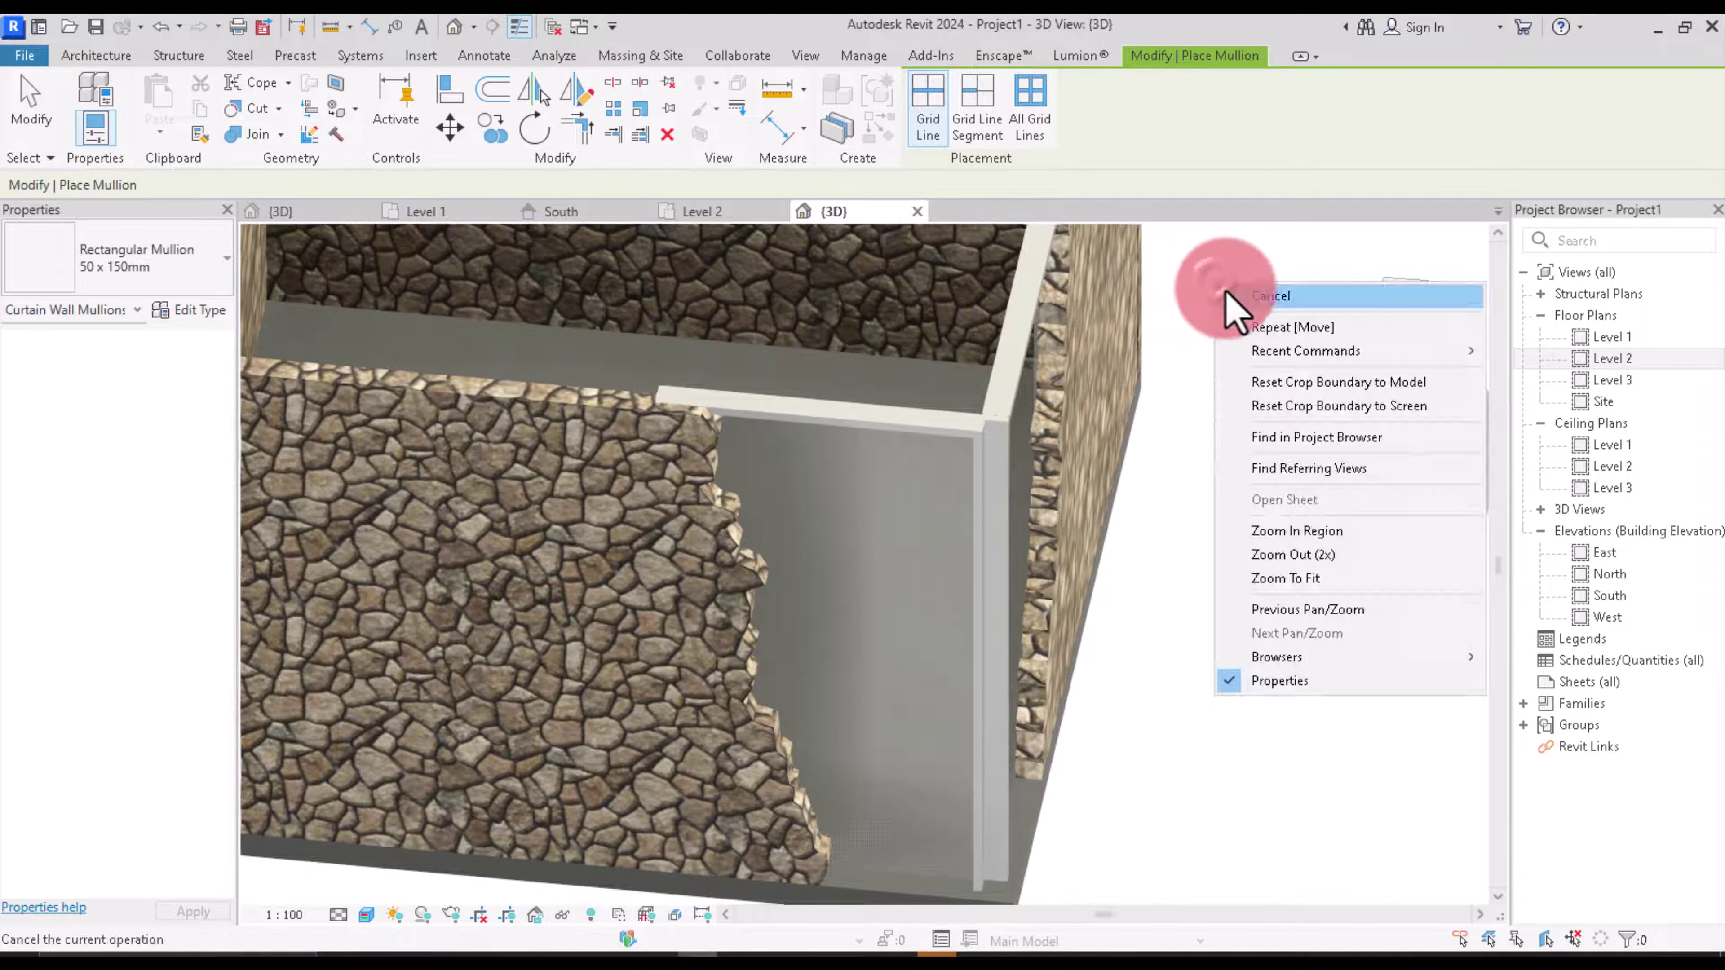
pyautogui.click(1223, 291)
# Step: Select and inspect the existing corner mullion, then clear the selection
pyautogui.scroll(3, 944, 361)
pyautogui.click(991, 422)
pyautogui.press('Escape')
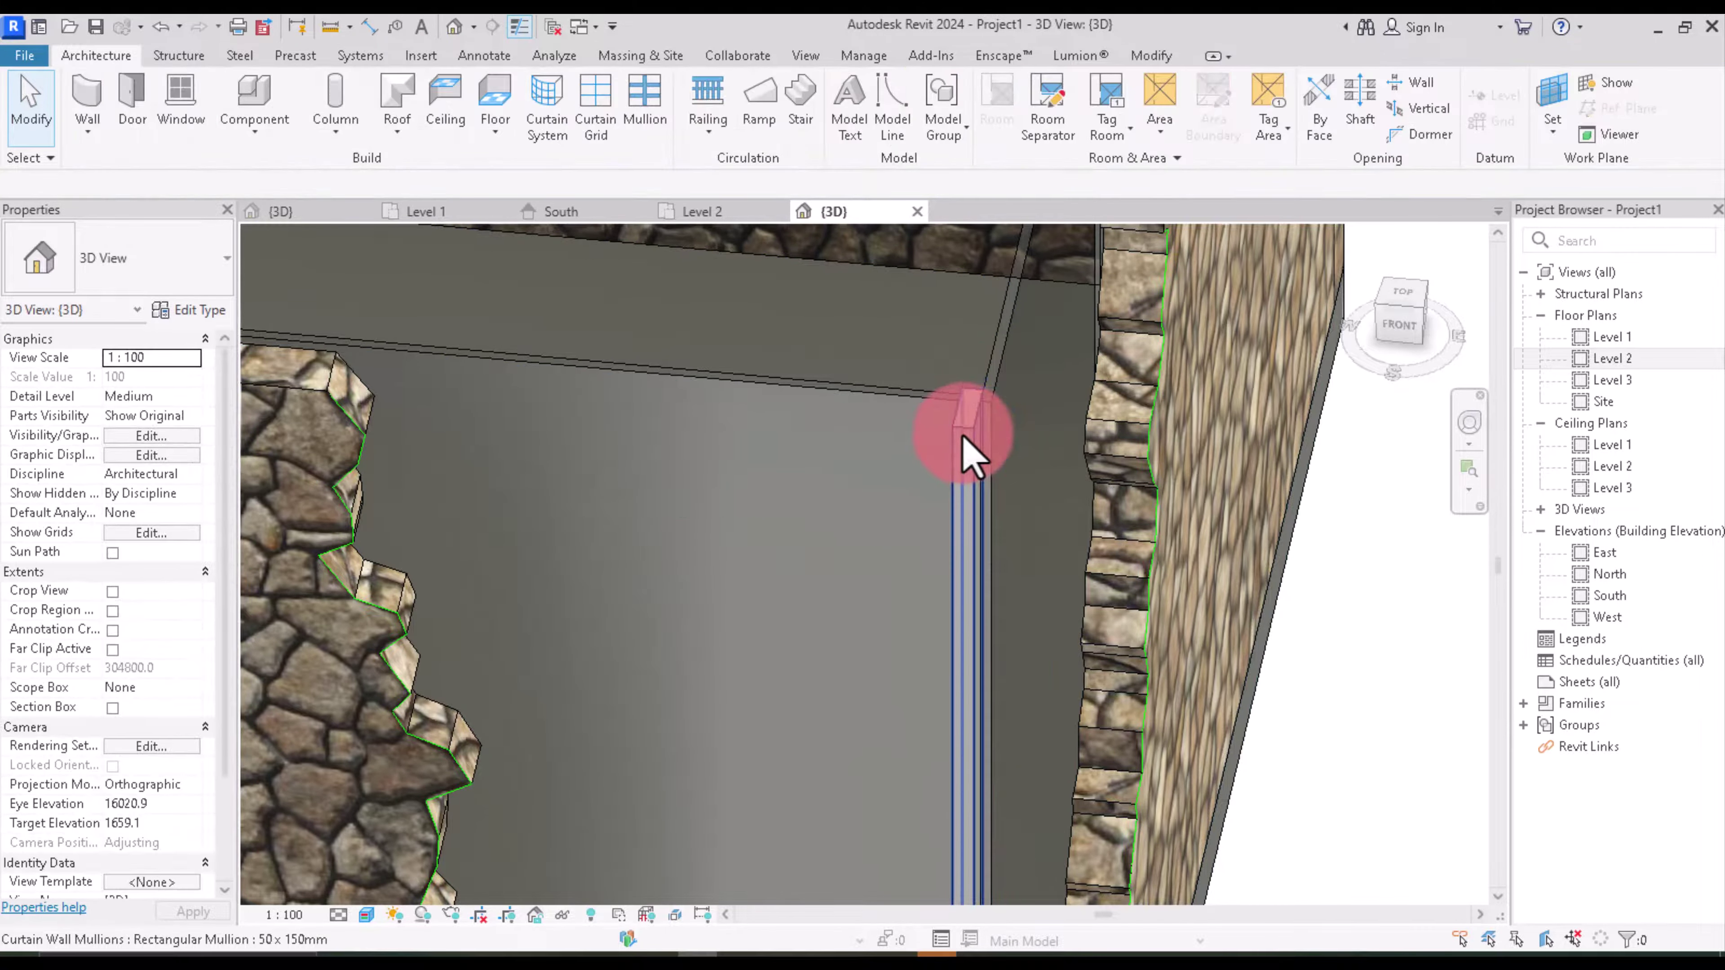
pyautogui.click(968, 452)
pyautogui.press('Escape')
# Step: Restart mullion placement and bring up the list of mullion types
pyautogui.scroll(-2, 992, 425)
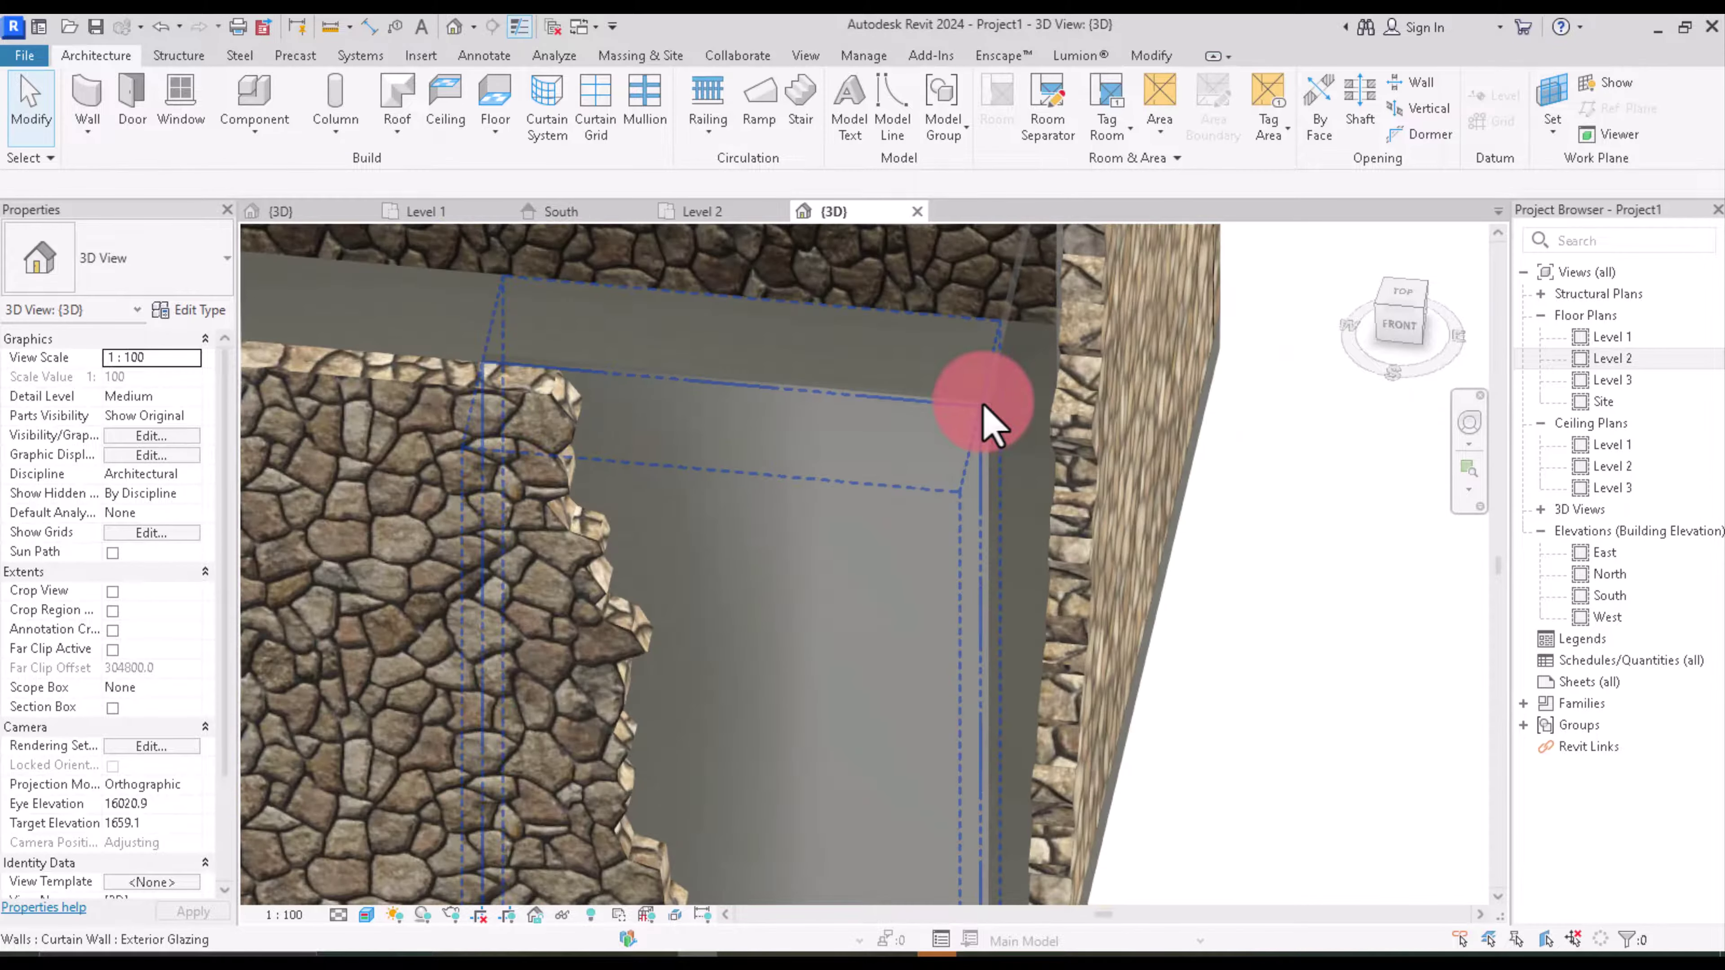
pyautogui.scroll(2, 991, 425)
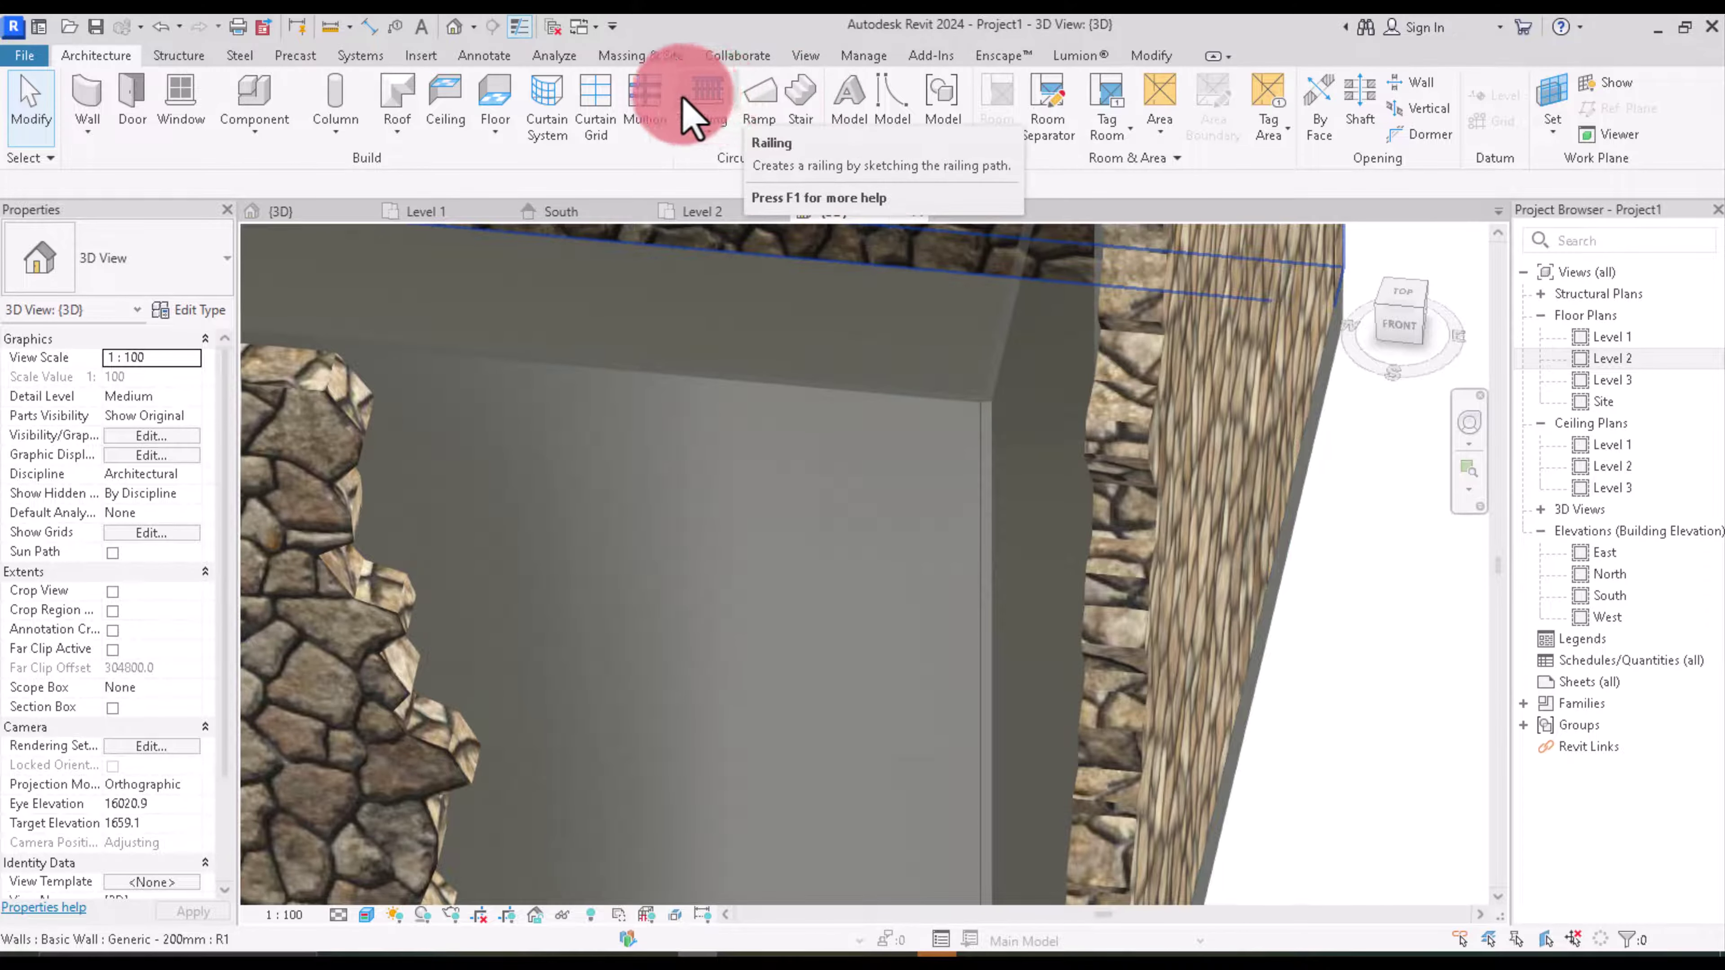
pyautogui.click(662, 106)
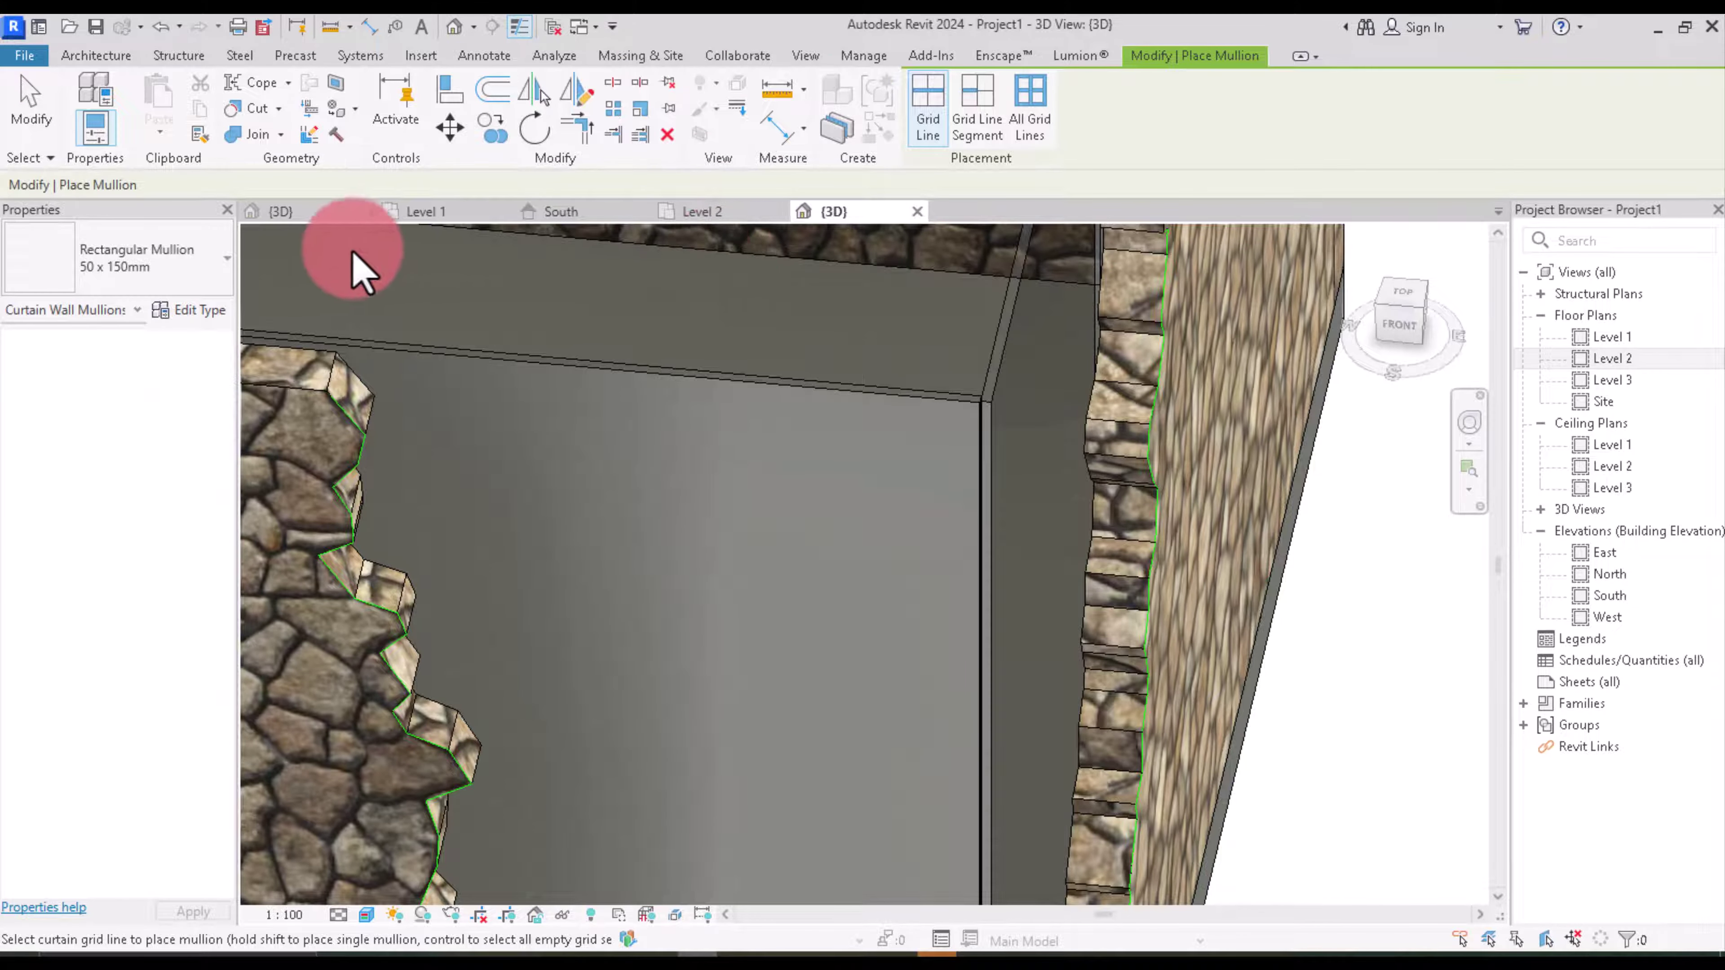
pyautogui.click(204, 262)
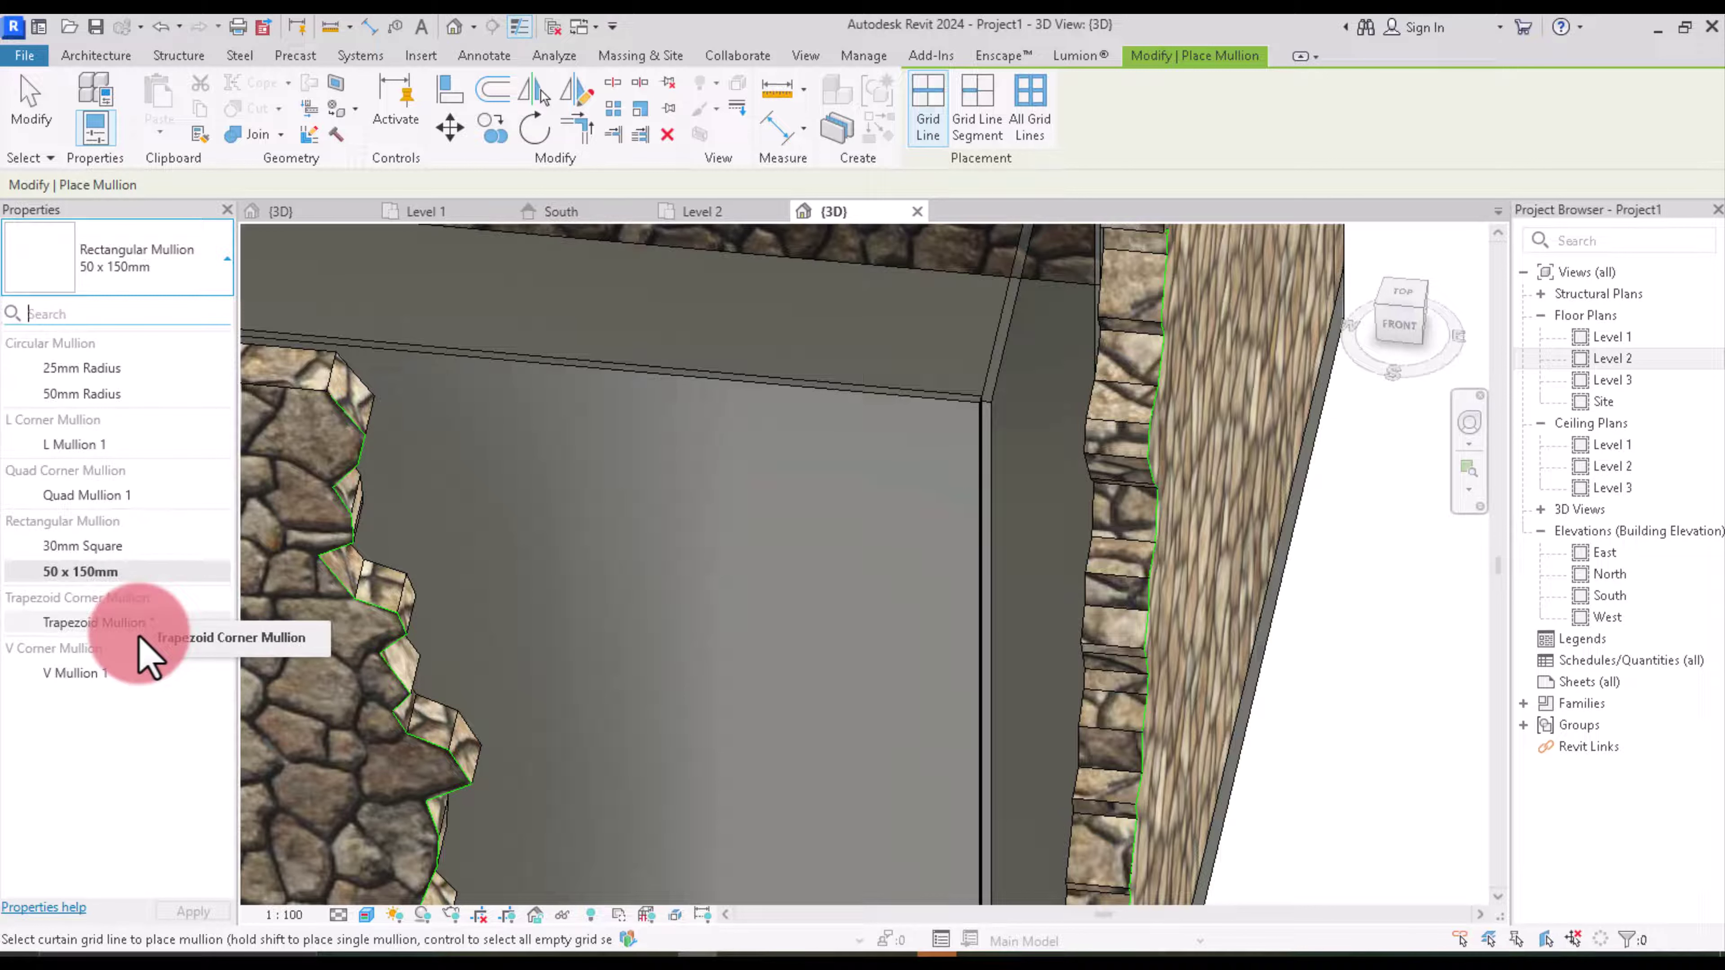
# Step: Try placing an L Mullion 1 corner mullion on all grid lines, then cancel the failed placement
pyautogui.click(90, 445)
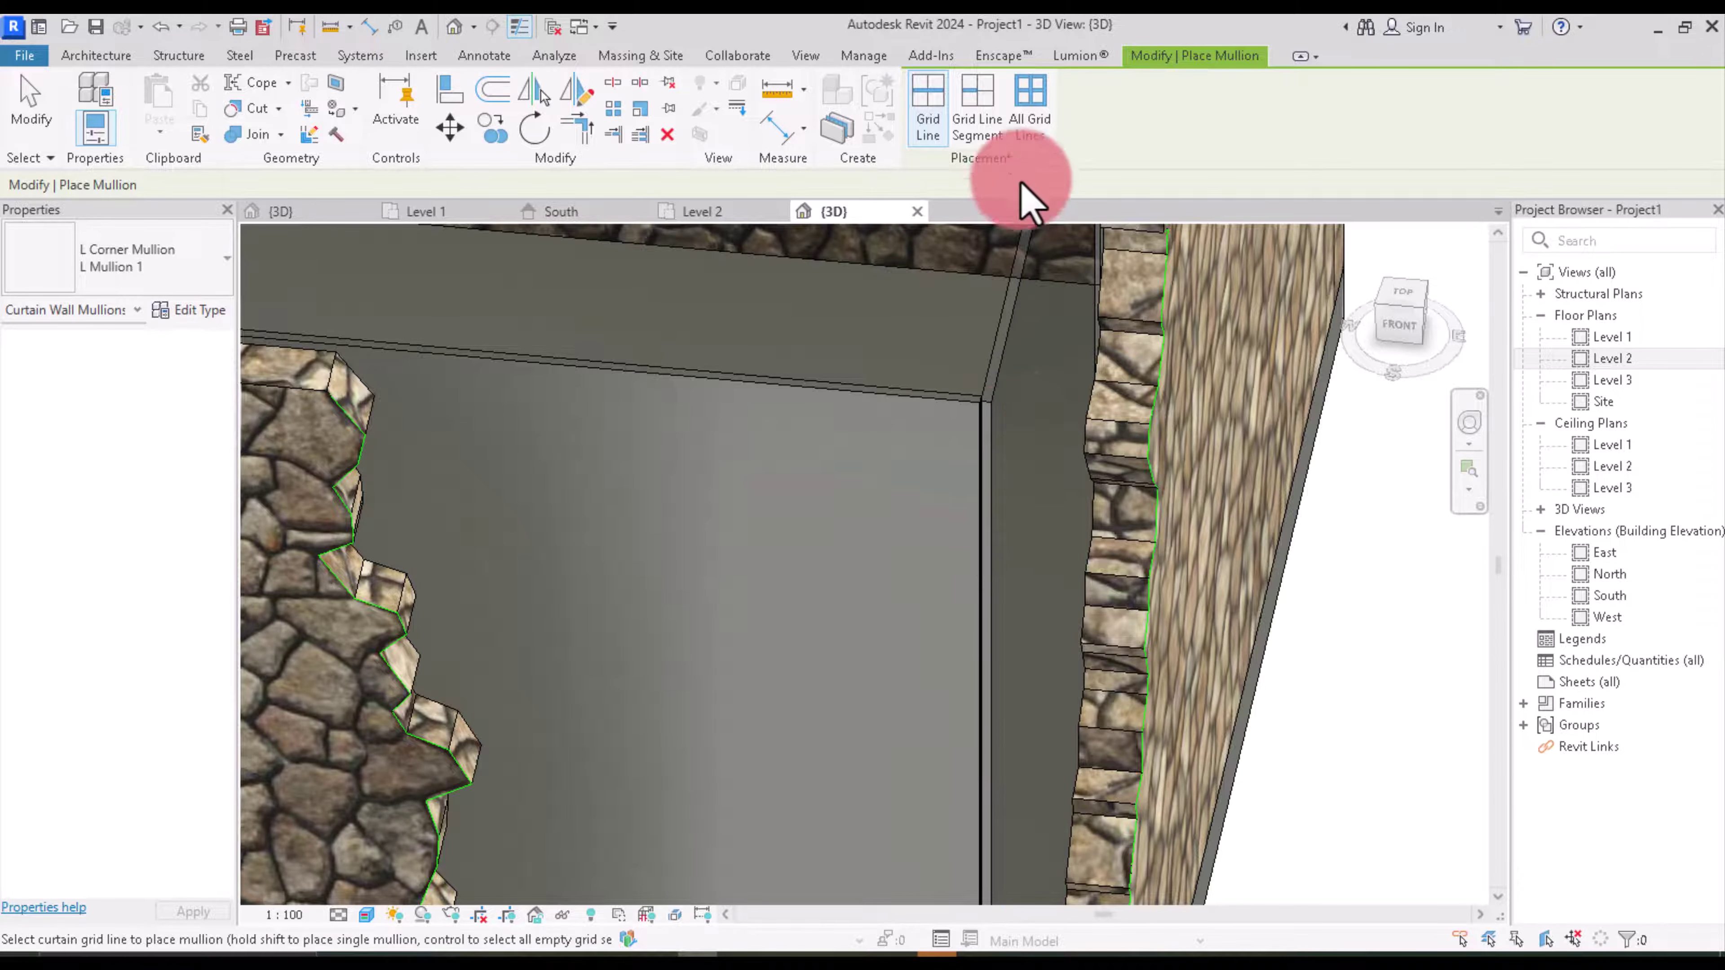
pyautogui.click(1029, 108)
pyautogui.click(1022, 433)
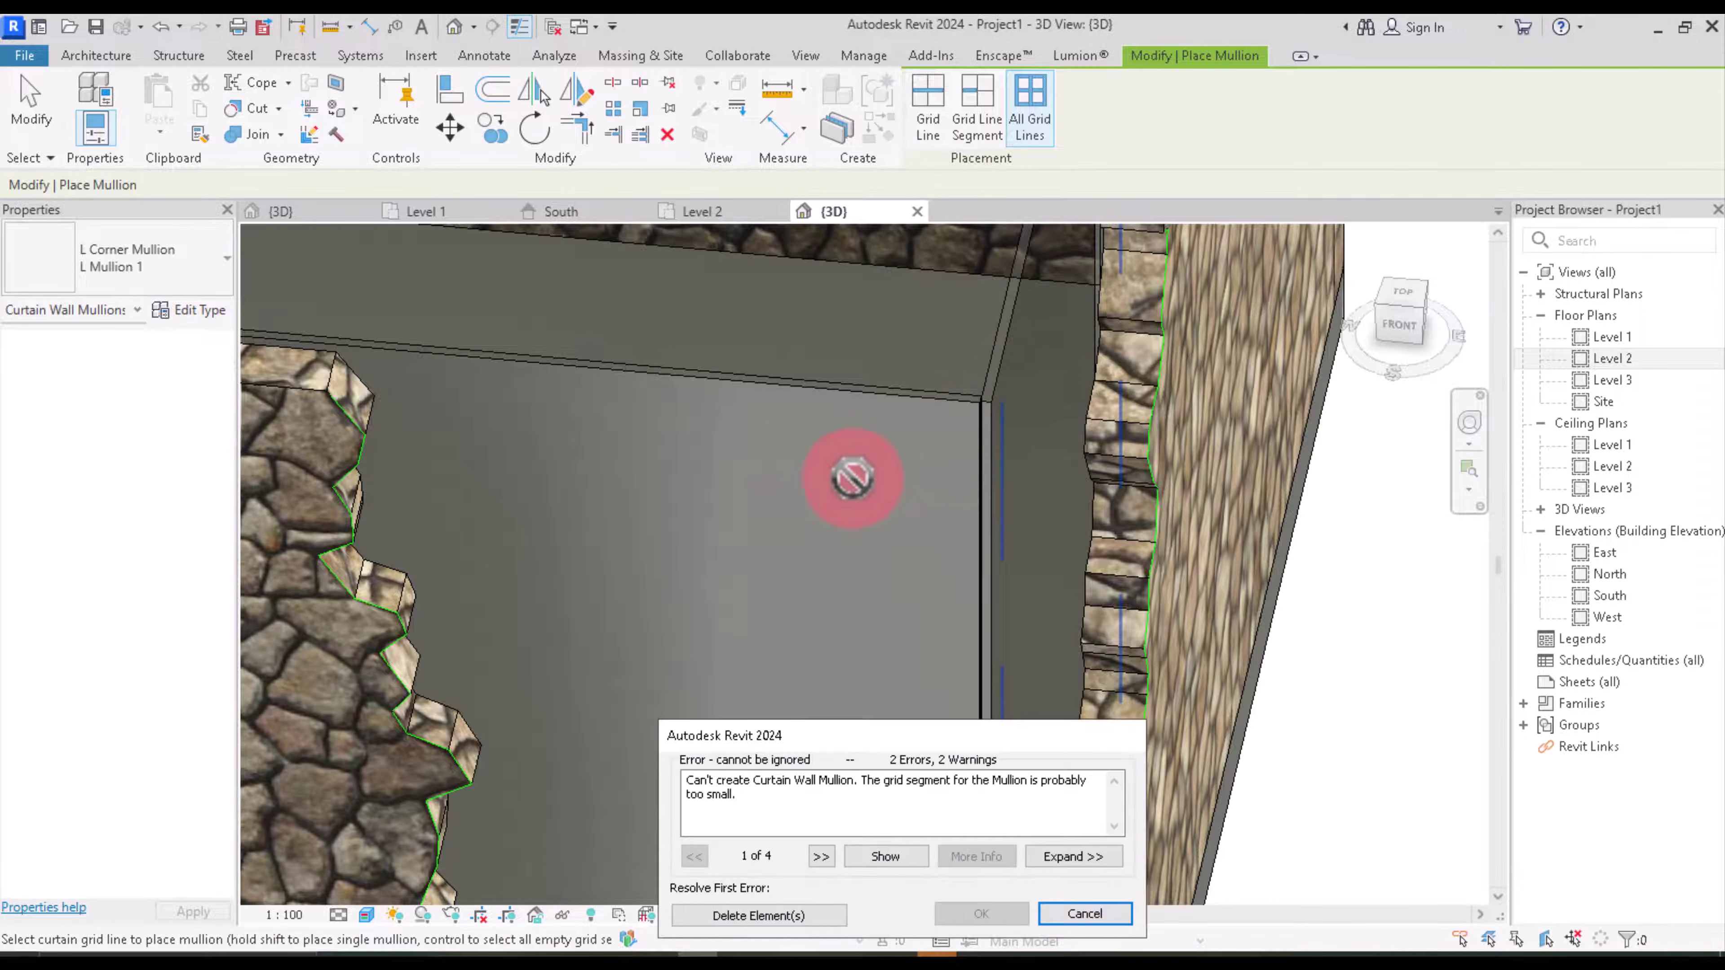
pyautogui.keyDown('shift'); pyautogui.moveTo(960, 522); pyautogui.dragTo(965, 485, button='middle'); pyautogui.keyUp('shift')
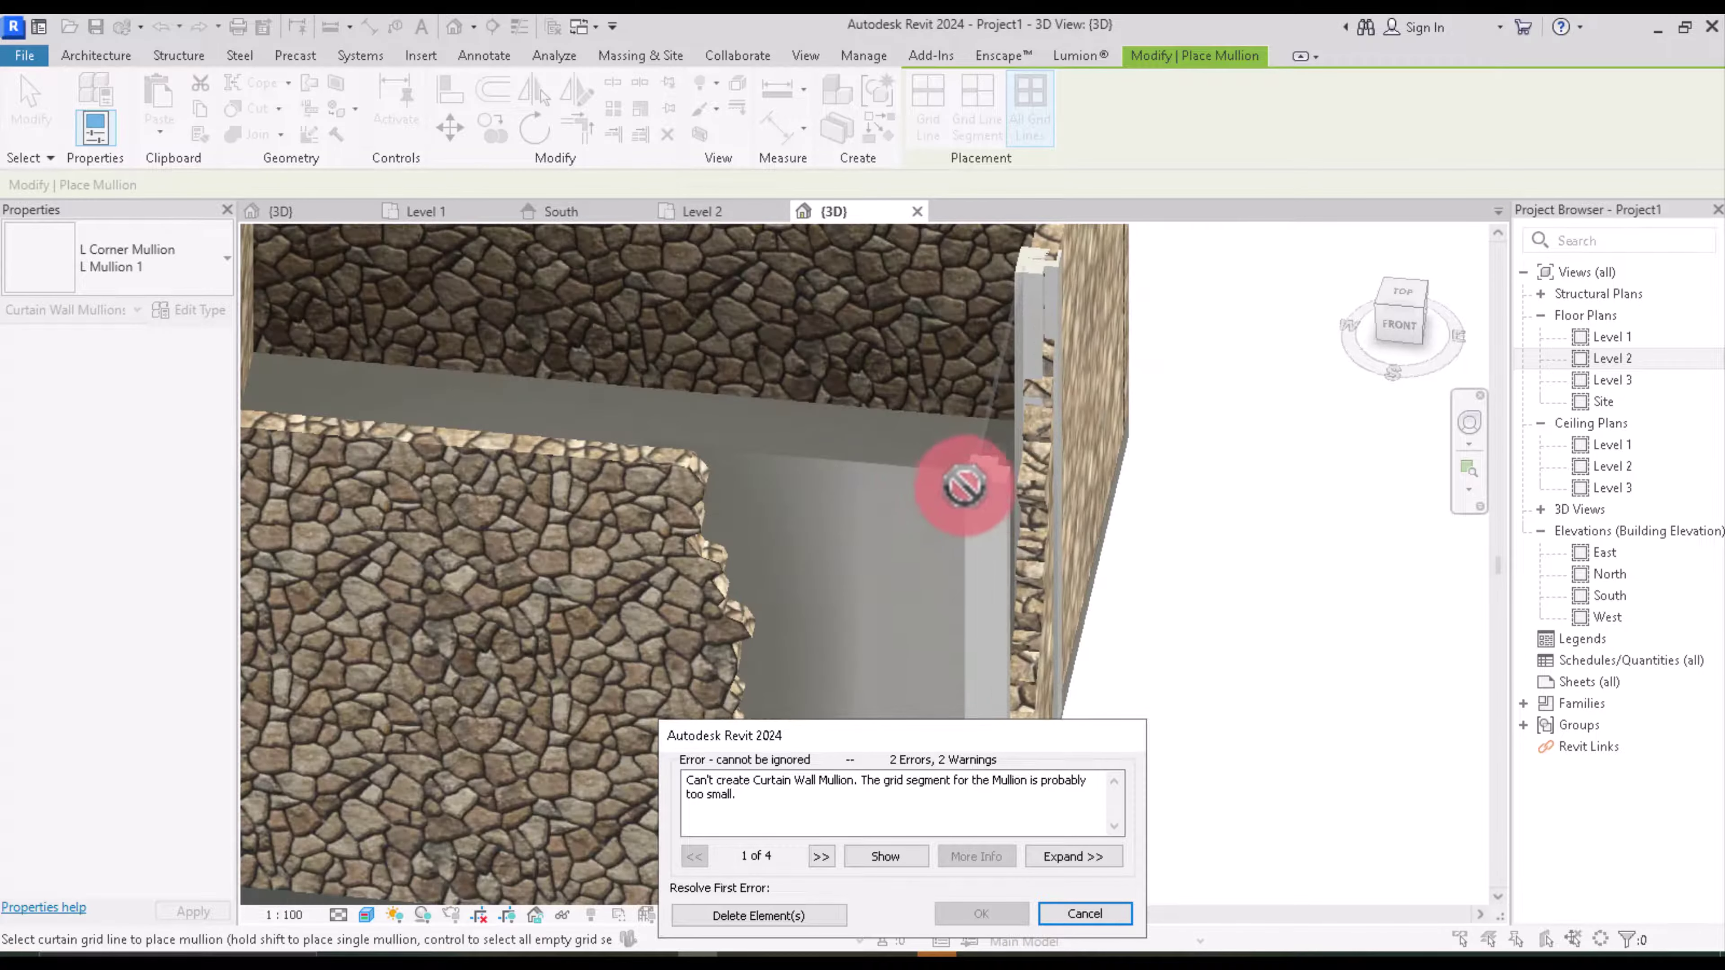
pyautogui.scroll(-3, 930, 475)
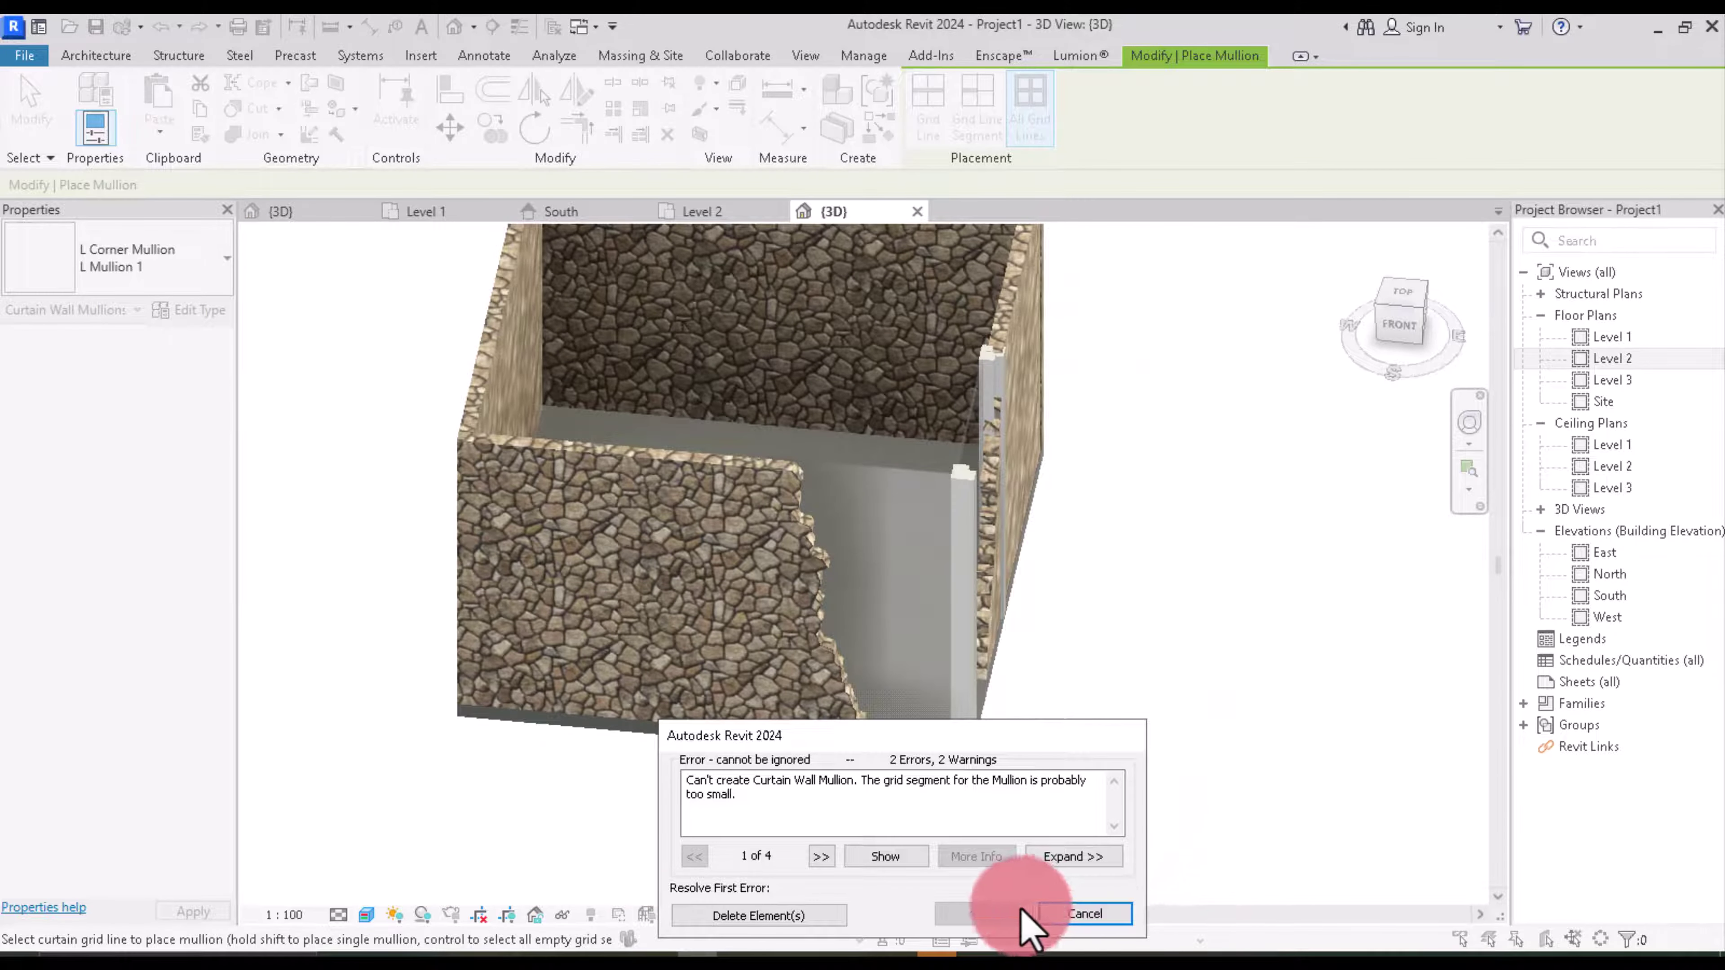
pyautogui.click(1080, 913)
pyautogui.click(1001, 471)
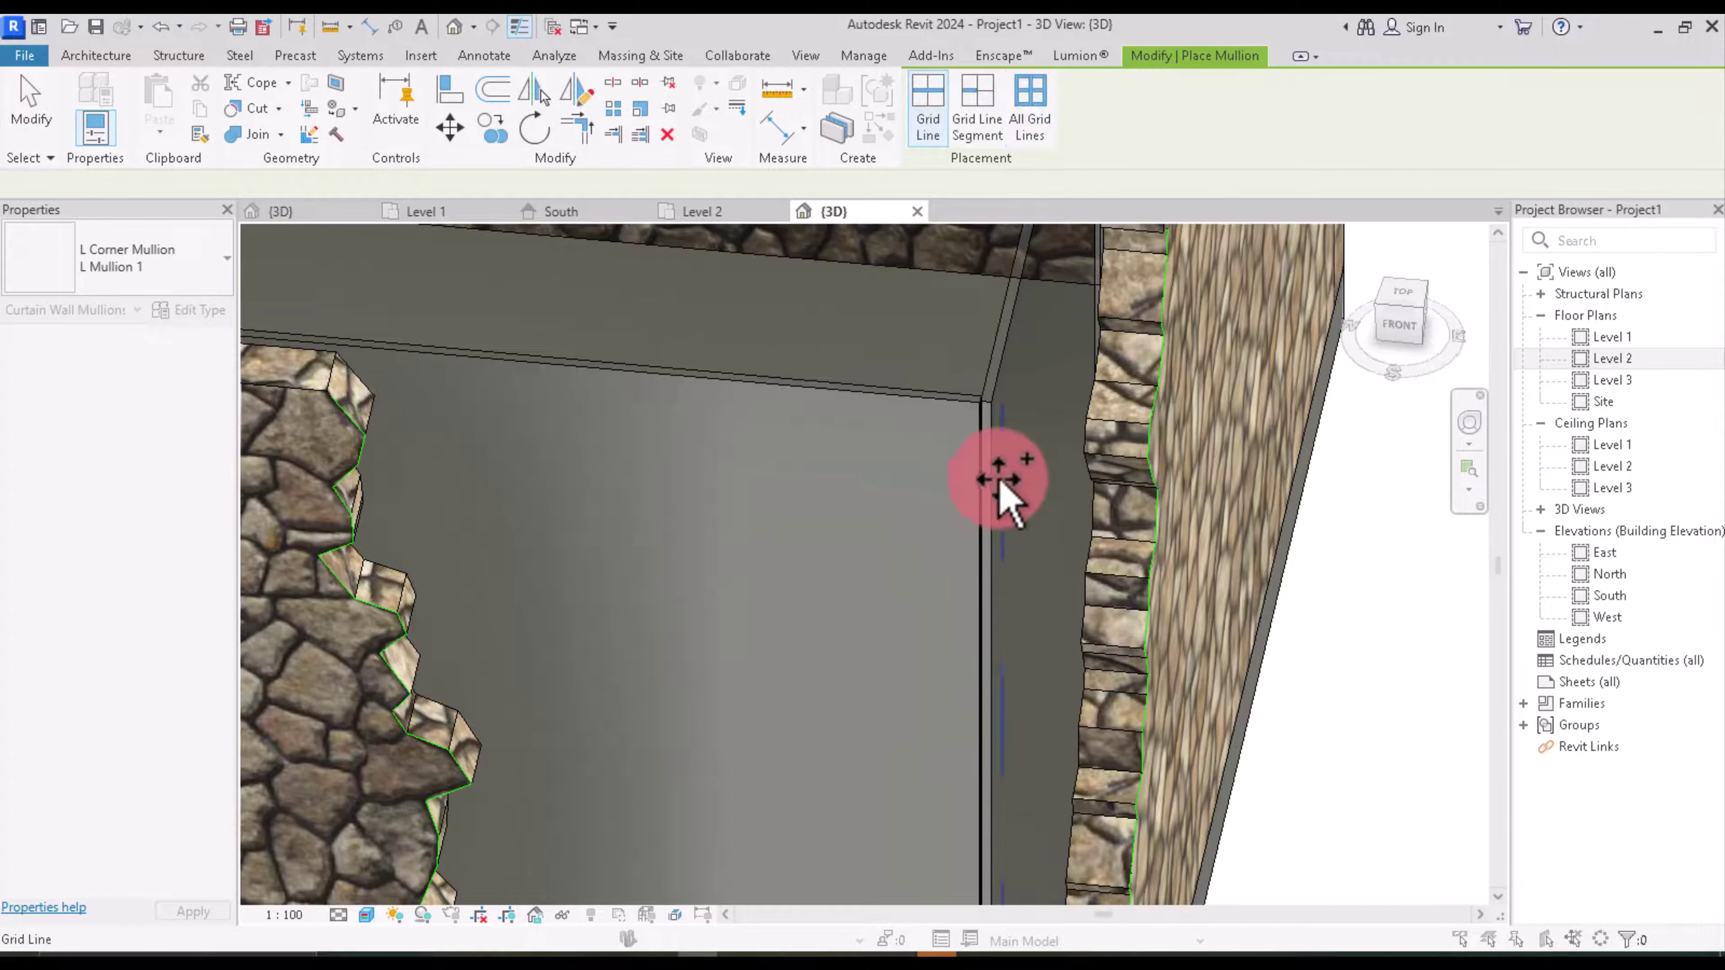
# Step: Switch to Rectangular Mullion 50 x 150mm and place it on the corner grid line
pyautogui.click(182, 289)
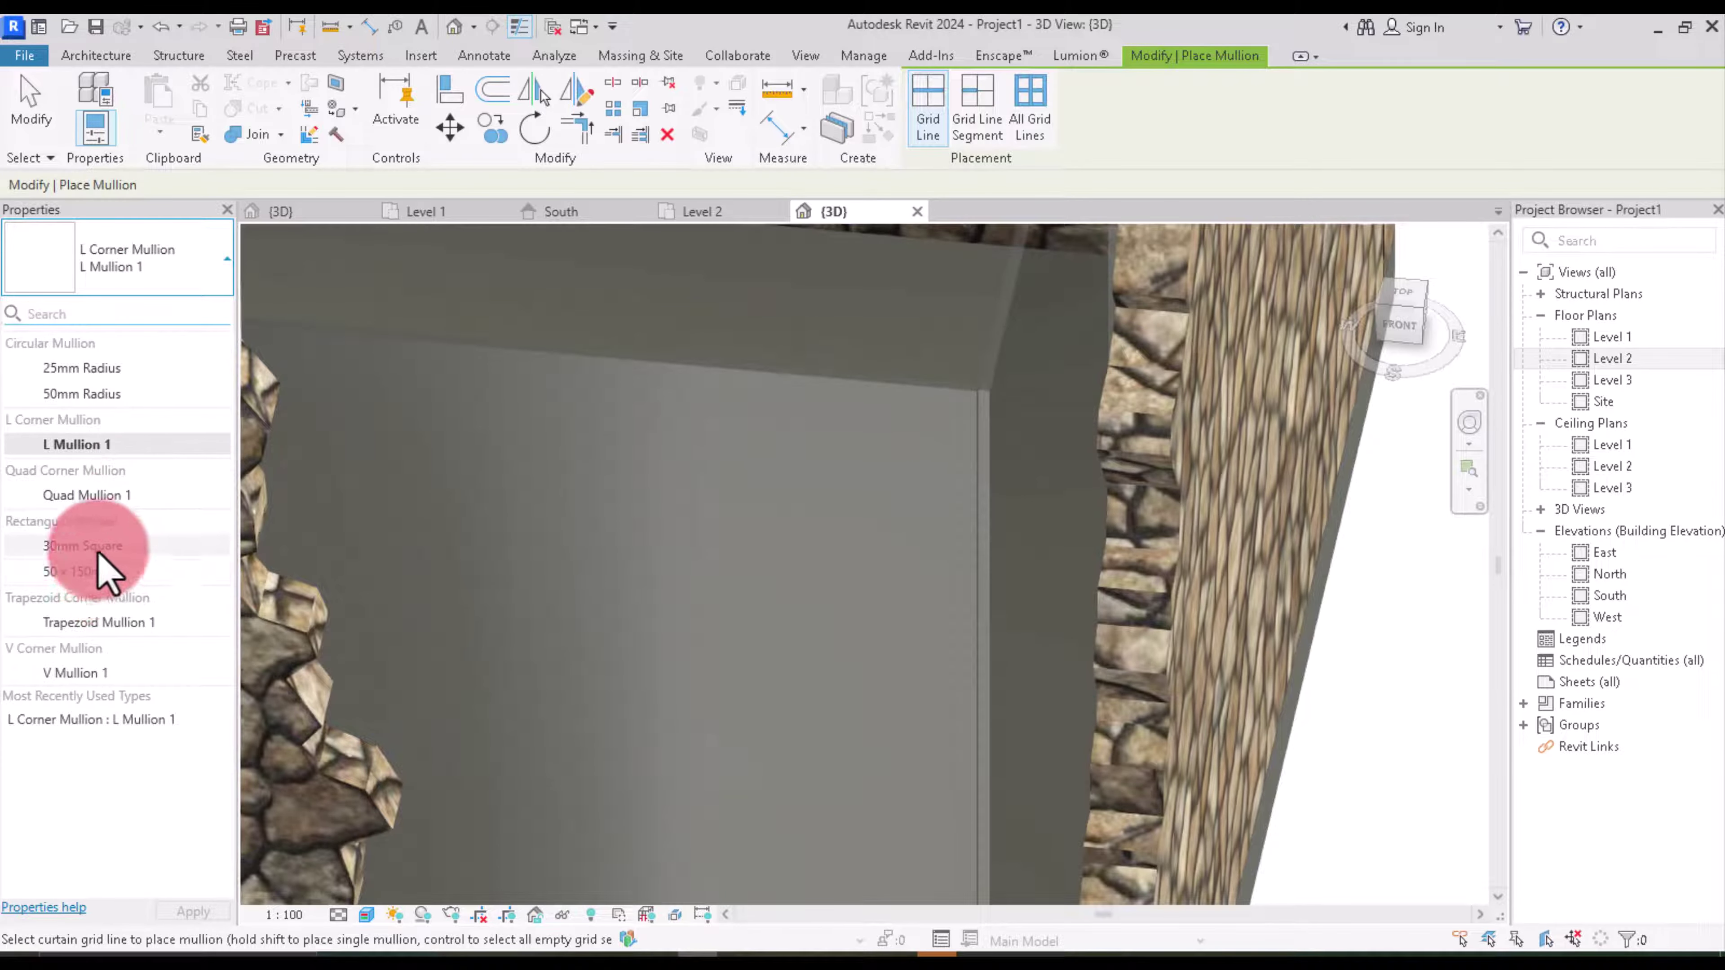
pyautogui.click(96, 572)
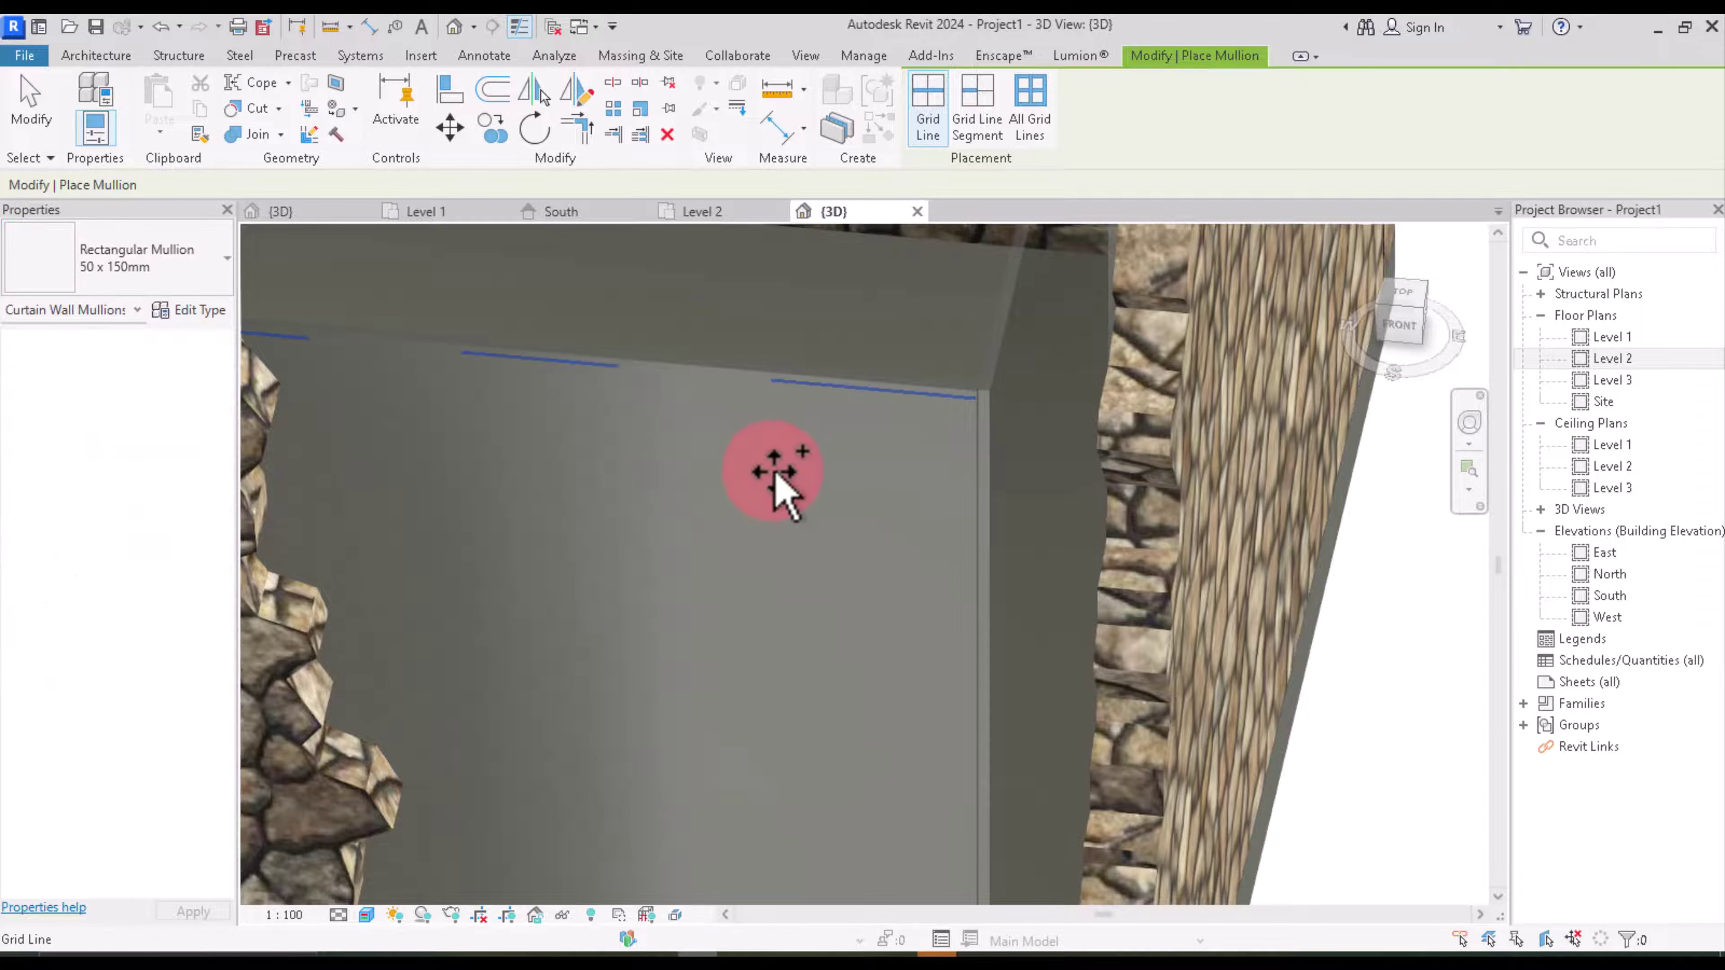
pyautogui.click(979, 399)
pyautogui.scroll(-3, 918, 538)
pyautogui.scroll(-2, 923, 537)
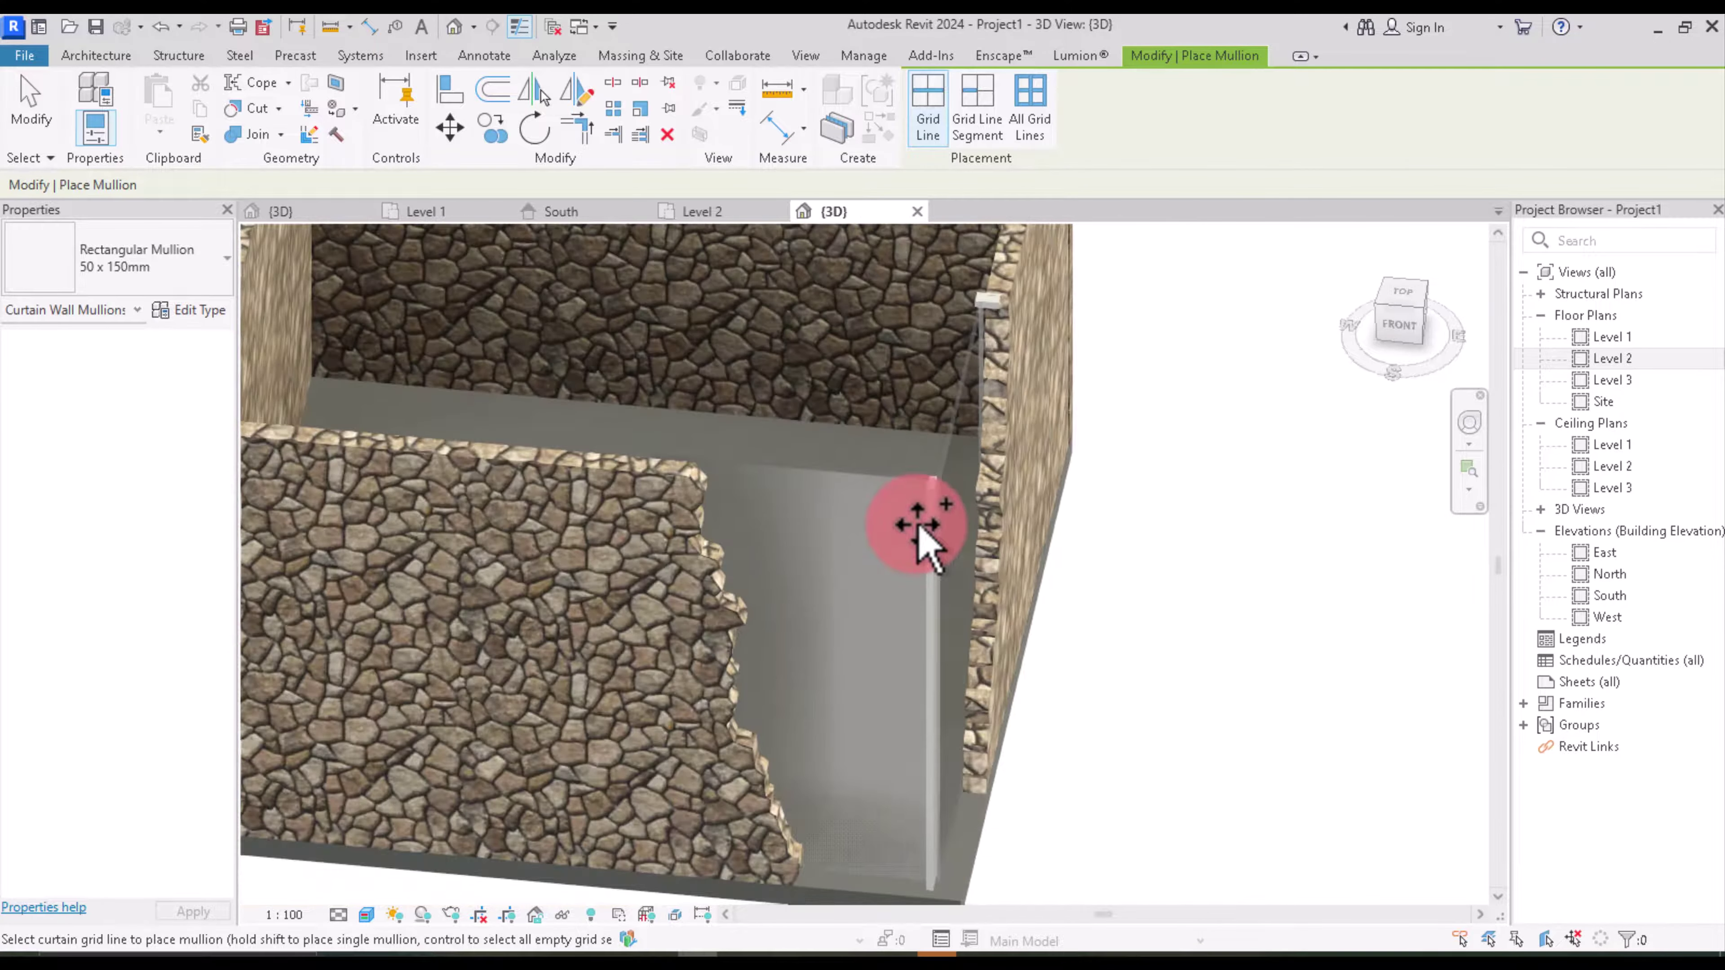
pyautogui.scroll(-2, 919, 533)
pyautogui.scroll(4, 845, 499)
# Step: Switch to Rectangular Mullion 30mm Square and add it along the horizontal grid line
pyautogui.click(182, 254)
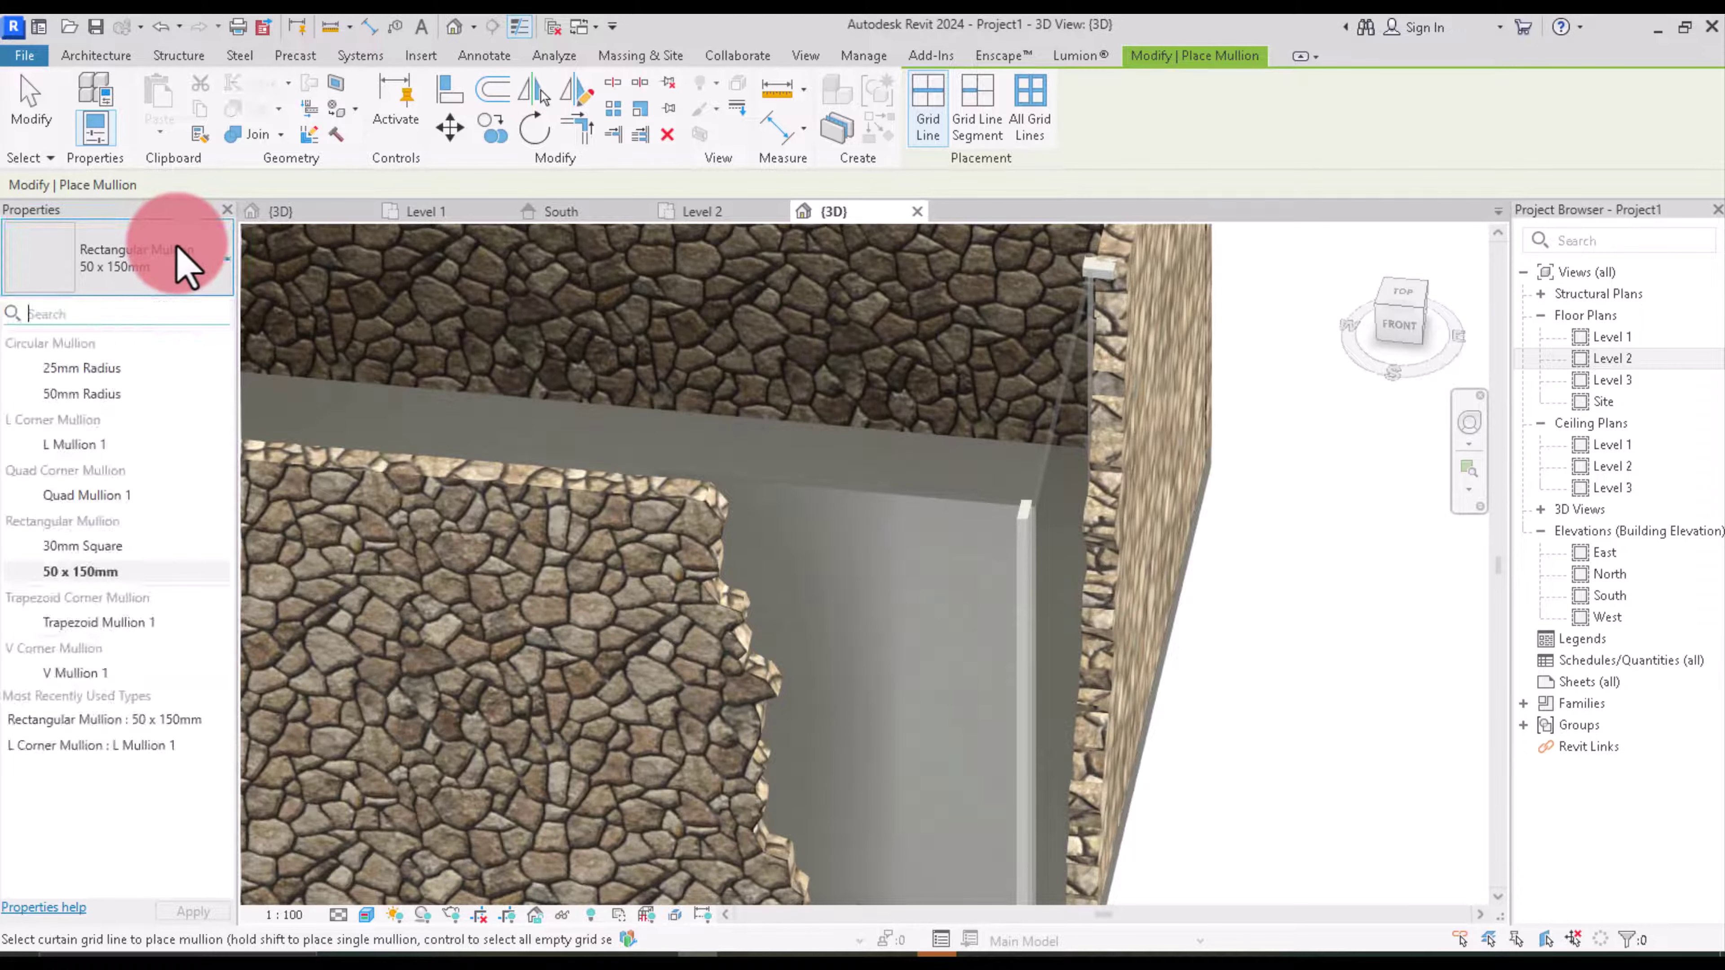
pyautogui.click(75, 445)
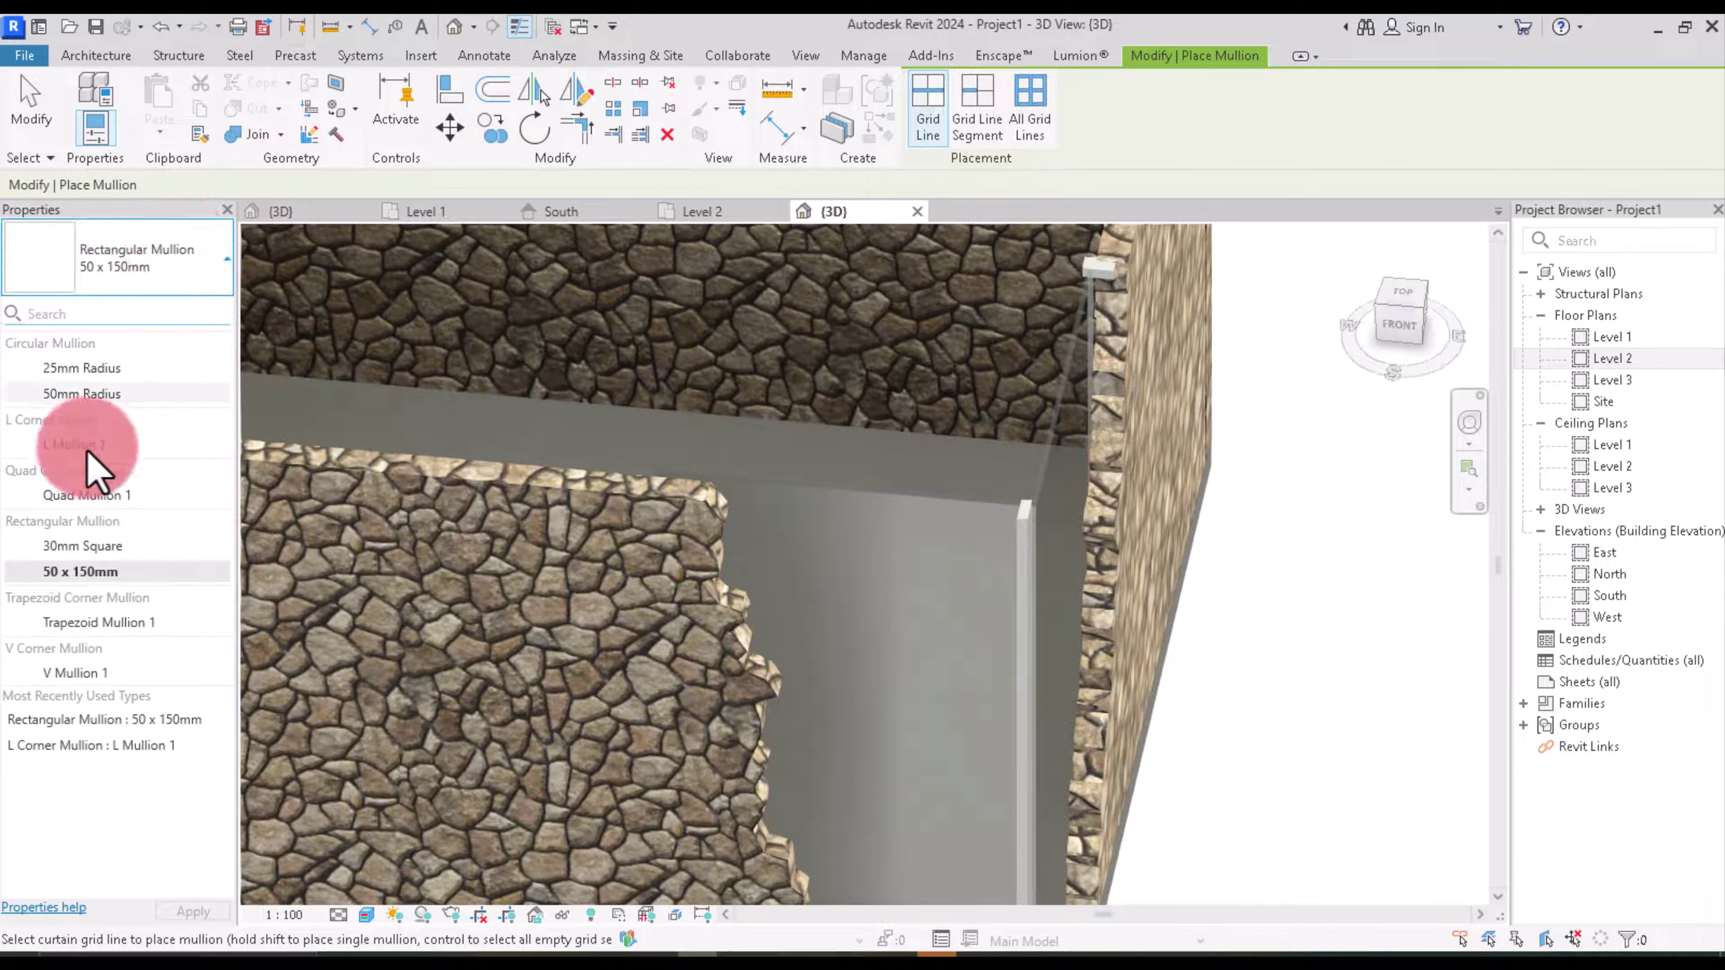
pyautogui.click(102, 551)
pyautogui.click(881, 506)
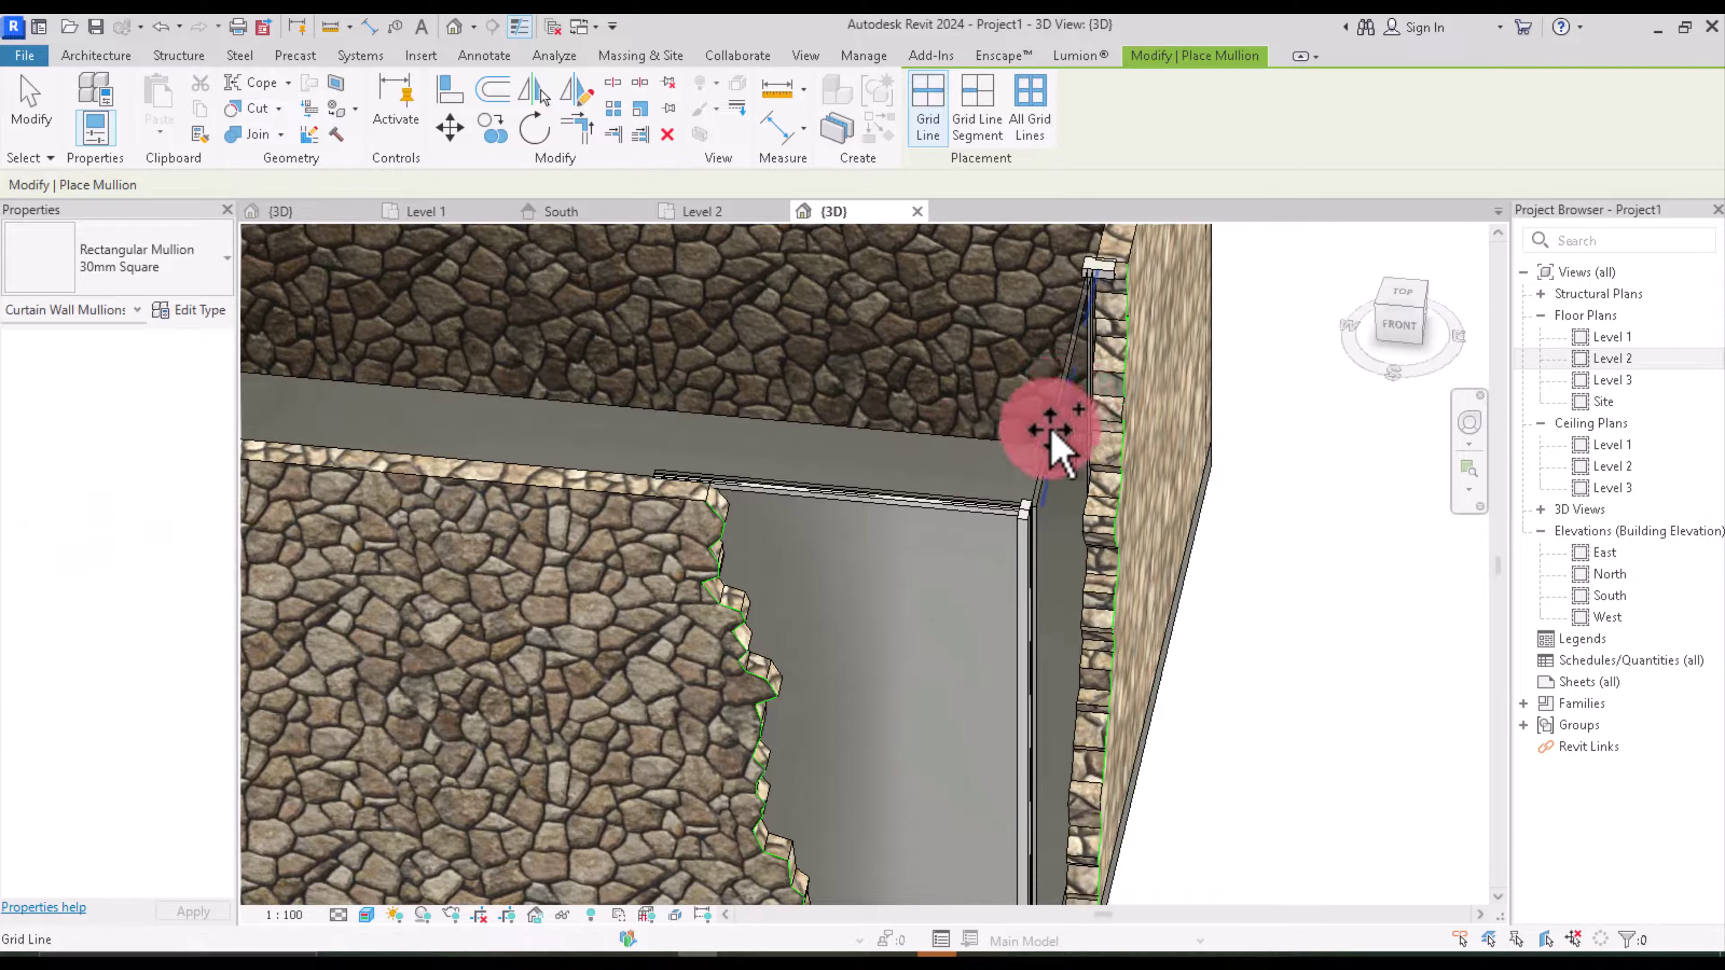
pyautogui.scroll(-5, 984, 424)
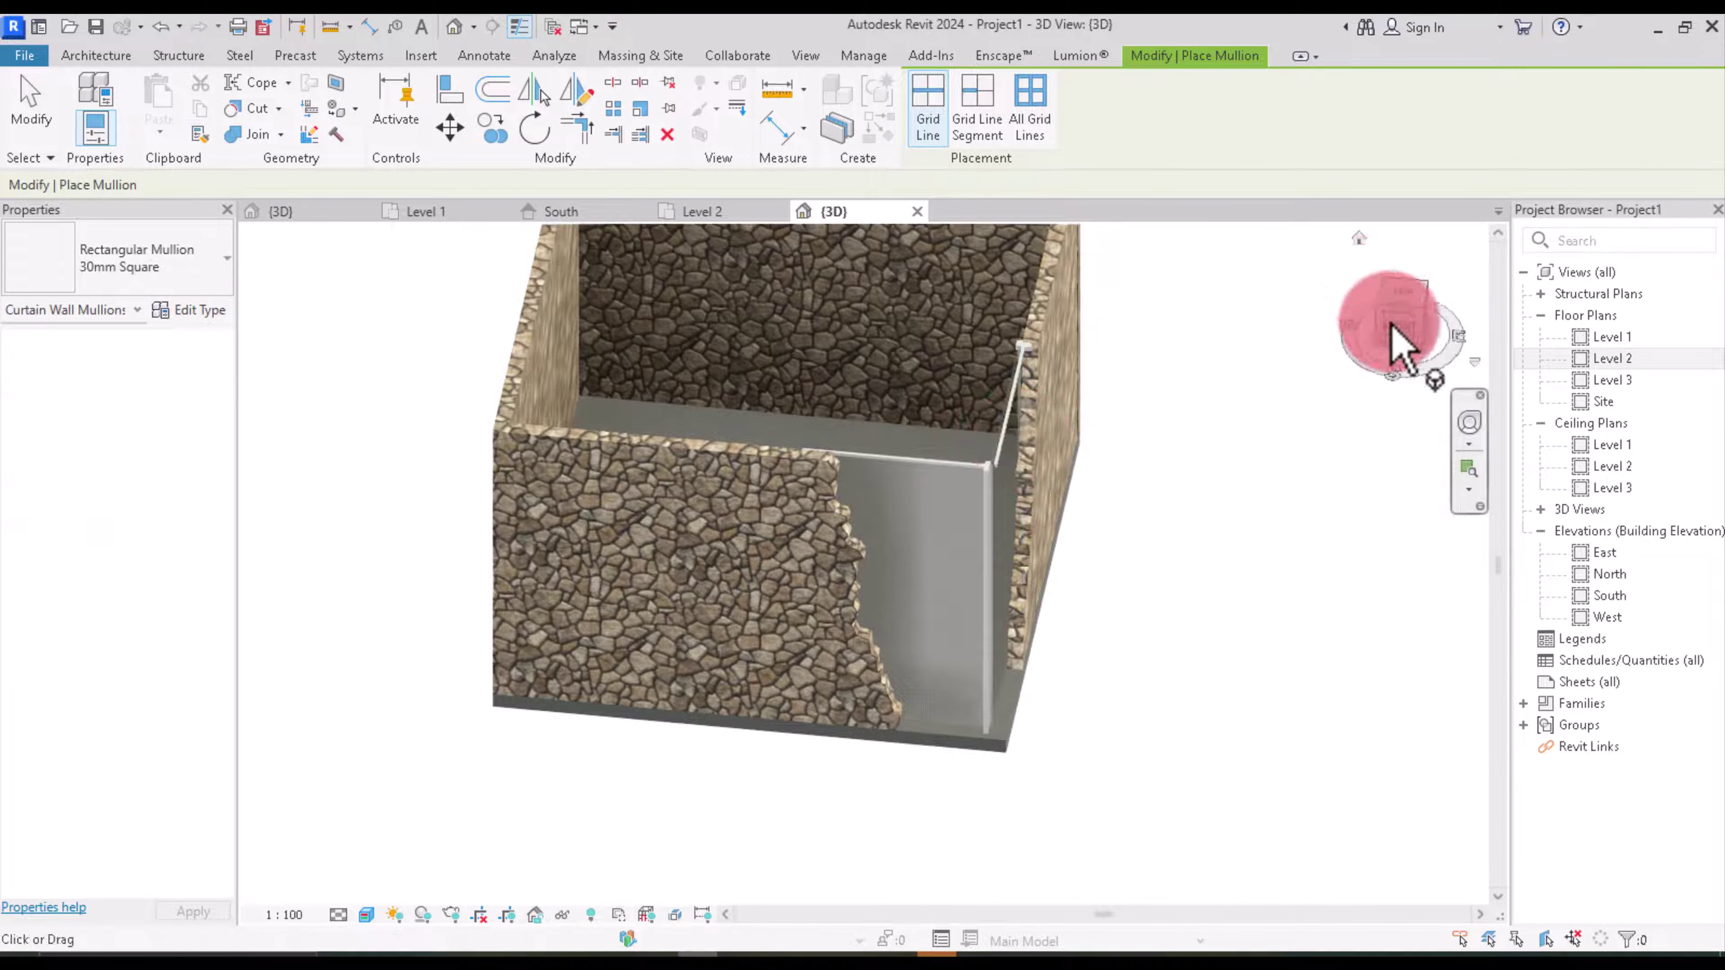
# Step: Orbit out to view the whole stone box, then finish placing mullions
pyautogui.moveTo(1393, 327); pyautogui.dragTo(1325, 272)
pyautogui.scroll(5, 1290, 252)
pyautogui.scroll(3, 1105, 686)
pyautogui.scroll(3, 1186, 585)
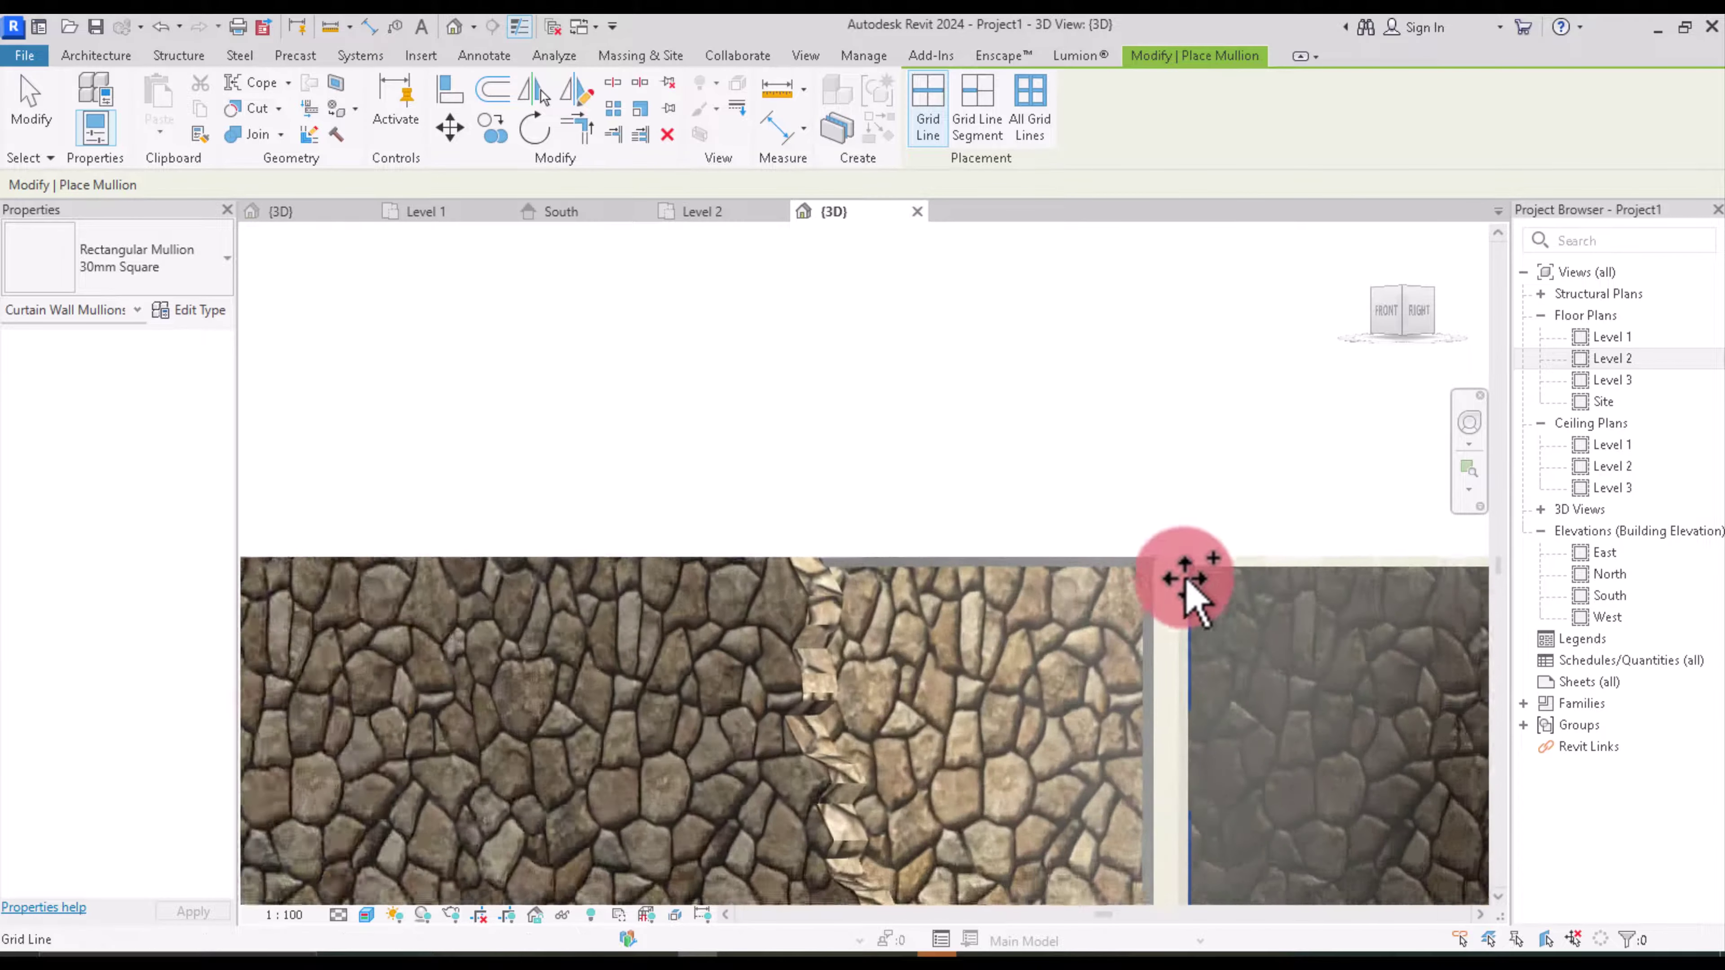
pyautogui.scroll(2, 1012, 516)
pyautogui.scroll(-3, 1012, 517)
pyautogui.scroll(-1, 913, 744)
pyautogui.scroll(2, 894, 693)
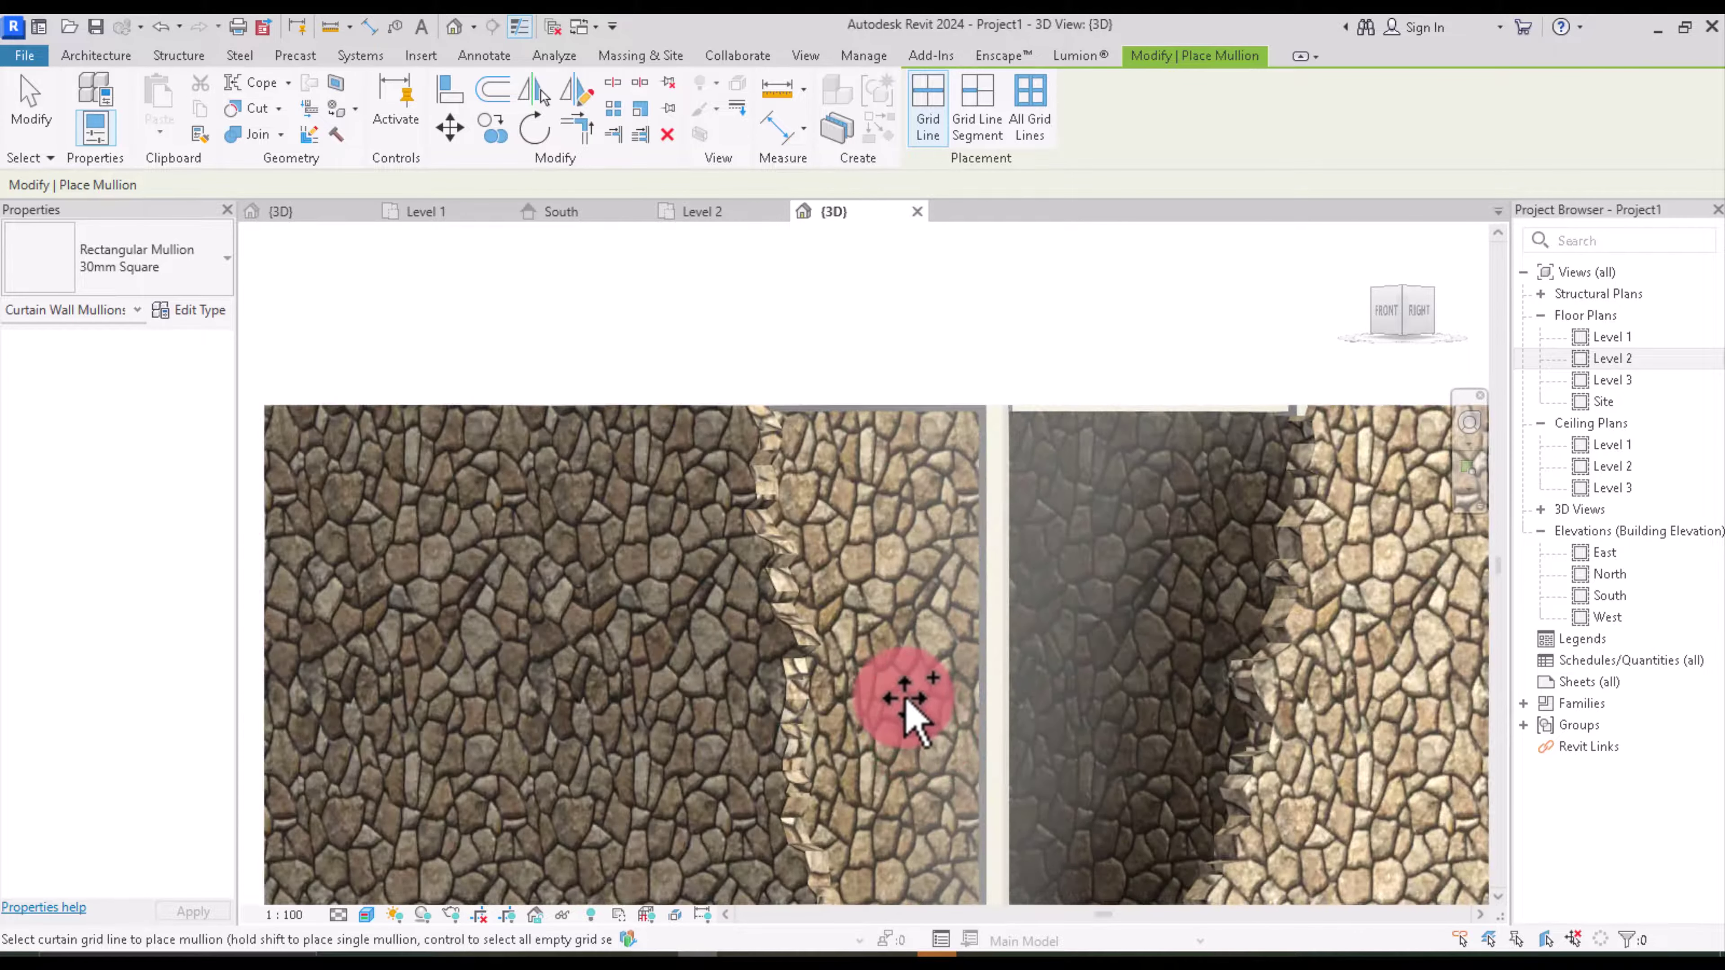
pyautogui.scroll(-2, 882, 601)
pyautogui.rightClick(1013, 258)
pyautogui.click(1032, 272)
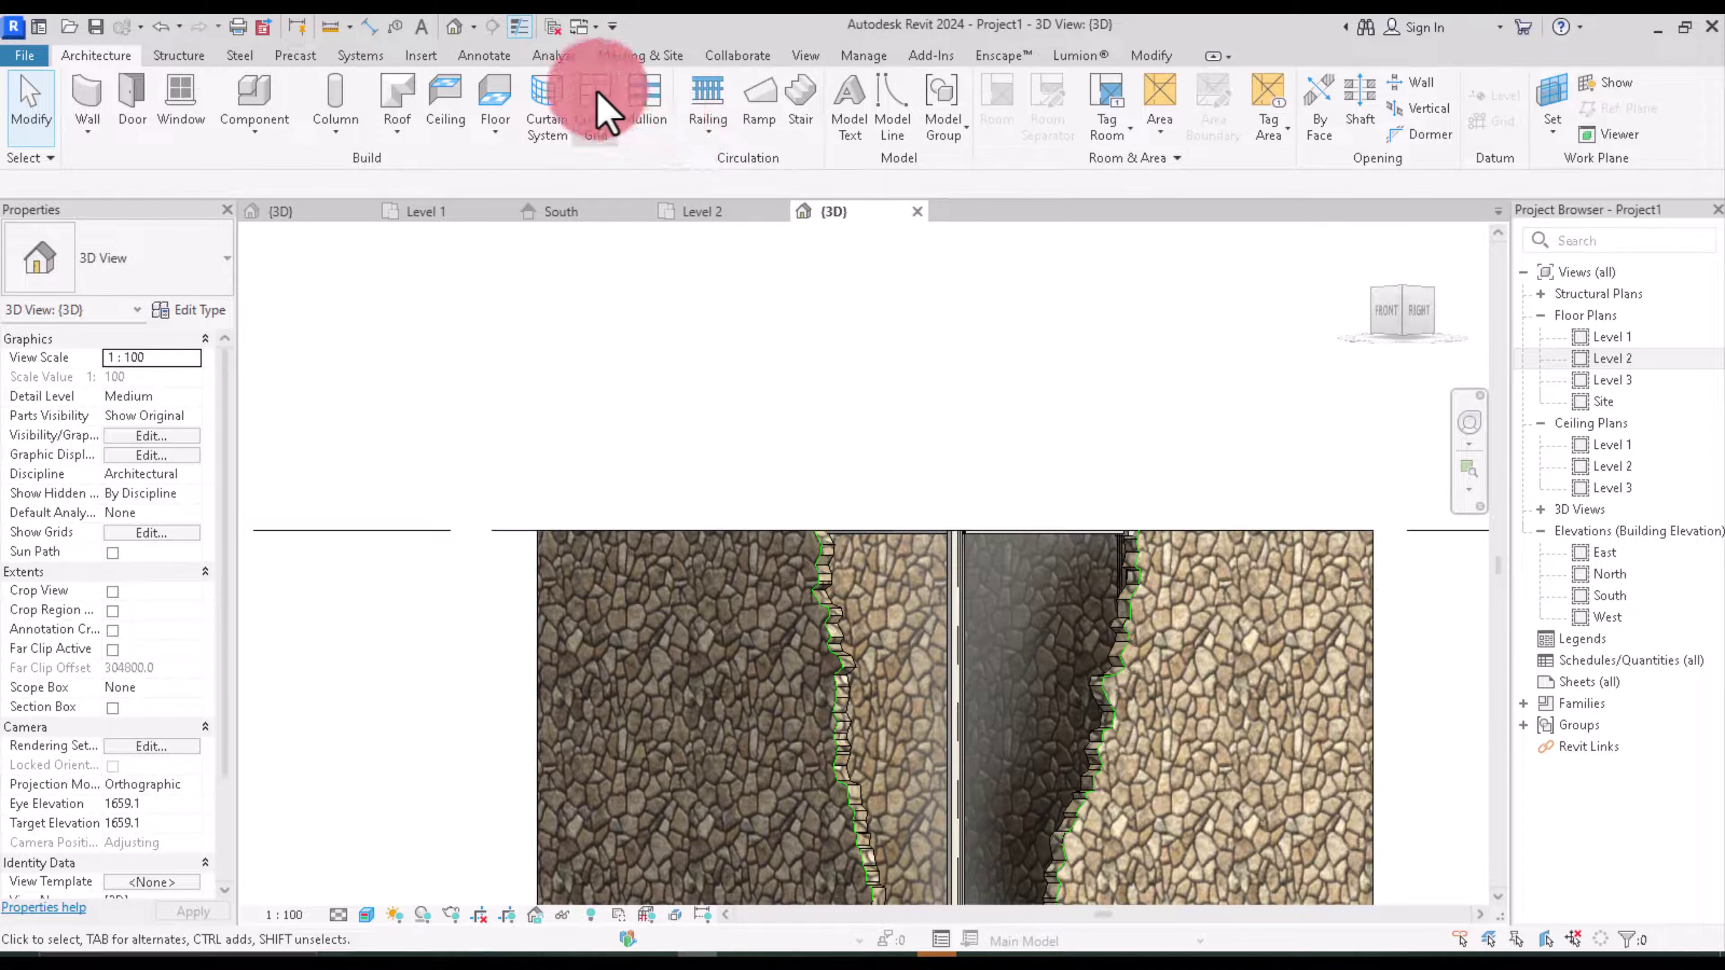
# Step: Start Curtain Grid placement and zoom around the glazing in the 3D view
pyautogui.click(601, 112)
pyautogui.scroll(2, 879, 741)
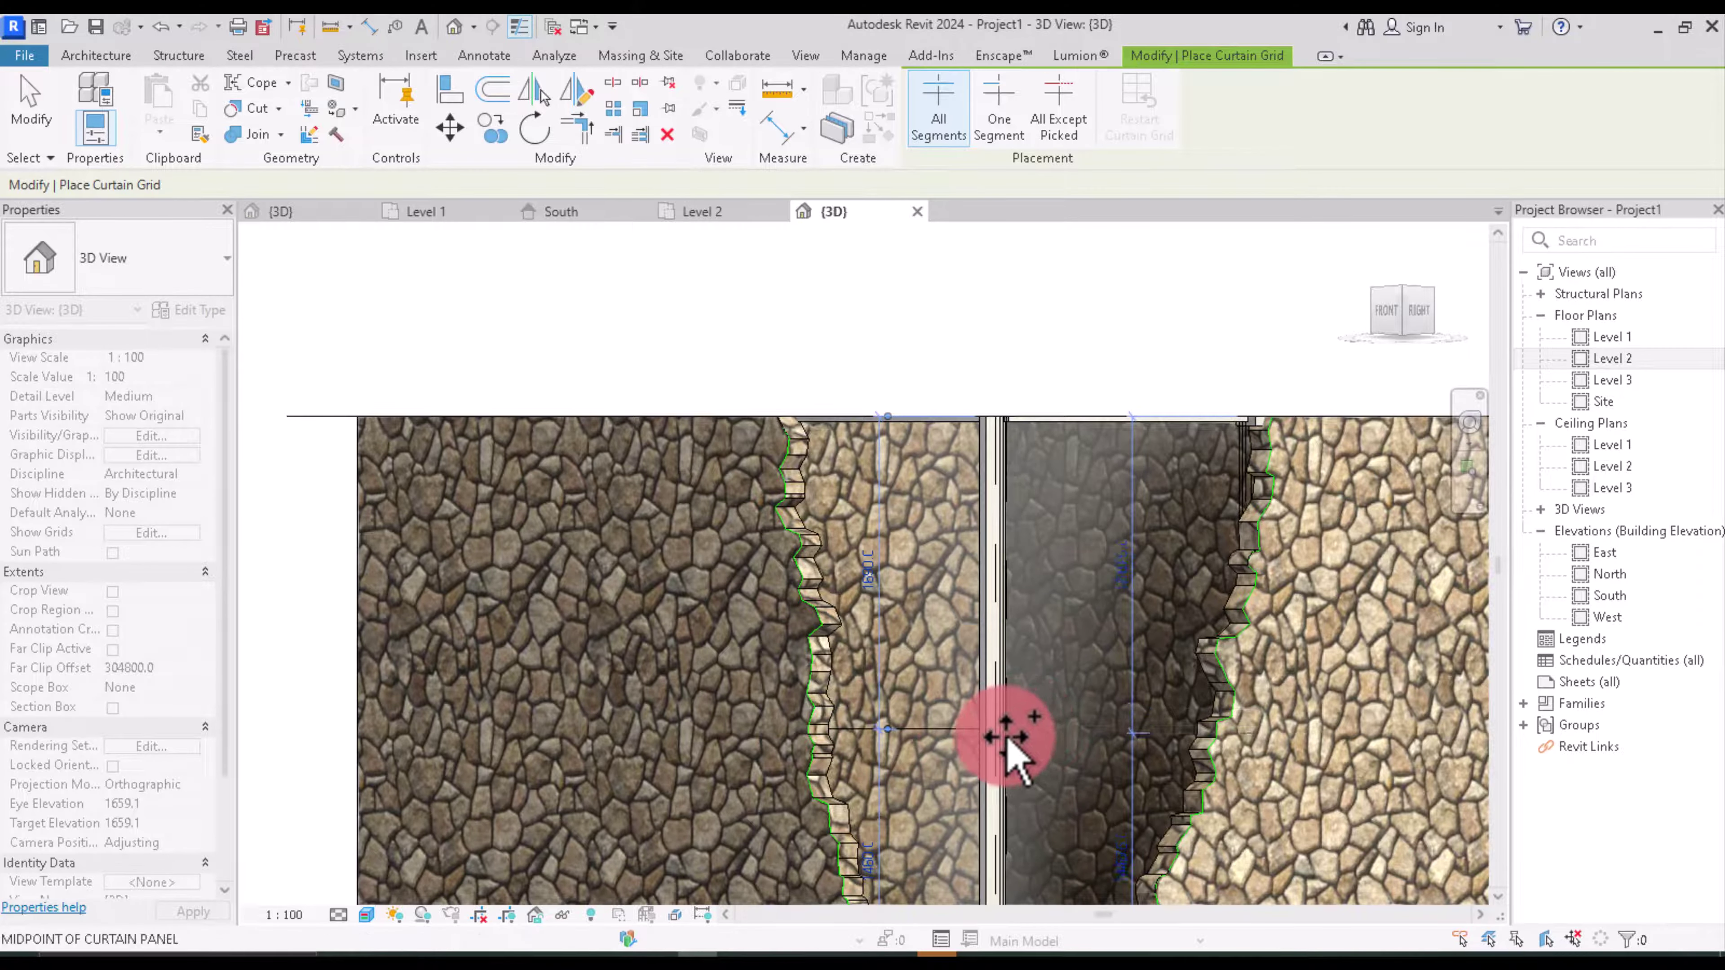
pyautogui.scroll(2, 1029, 738)
pyautogui.scroll(1, 1030, 733)
pyautogui.scroll(-2, 1066, 717)
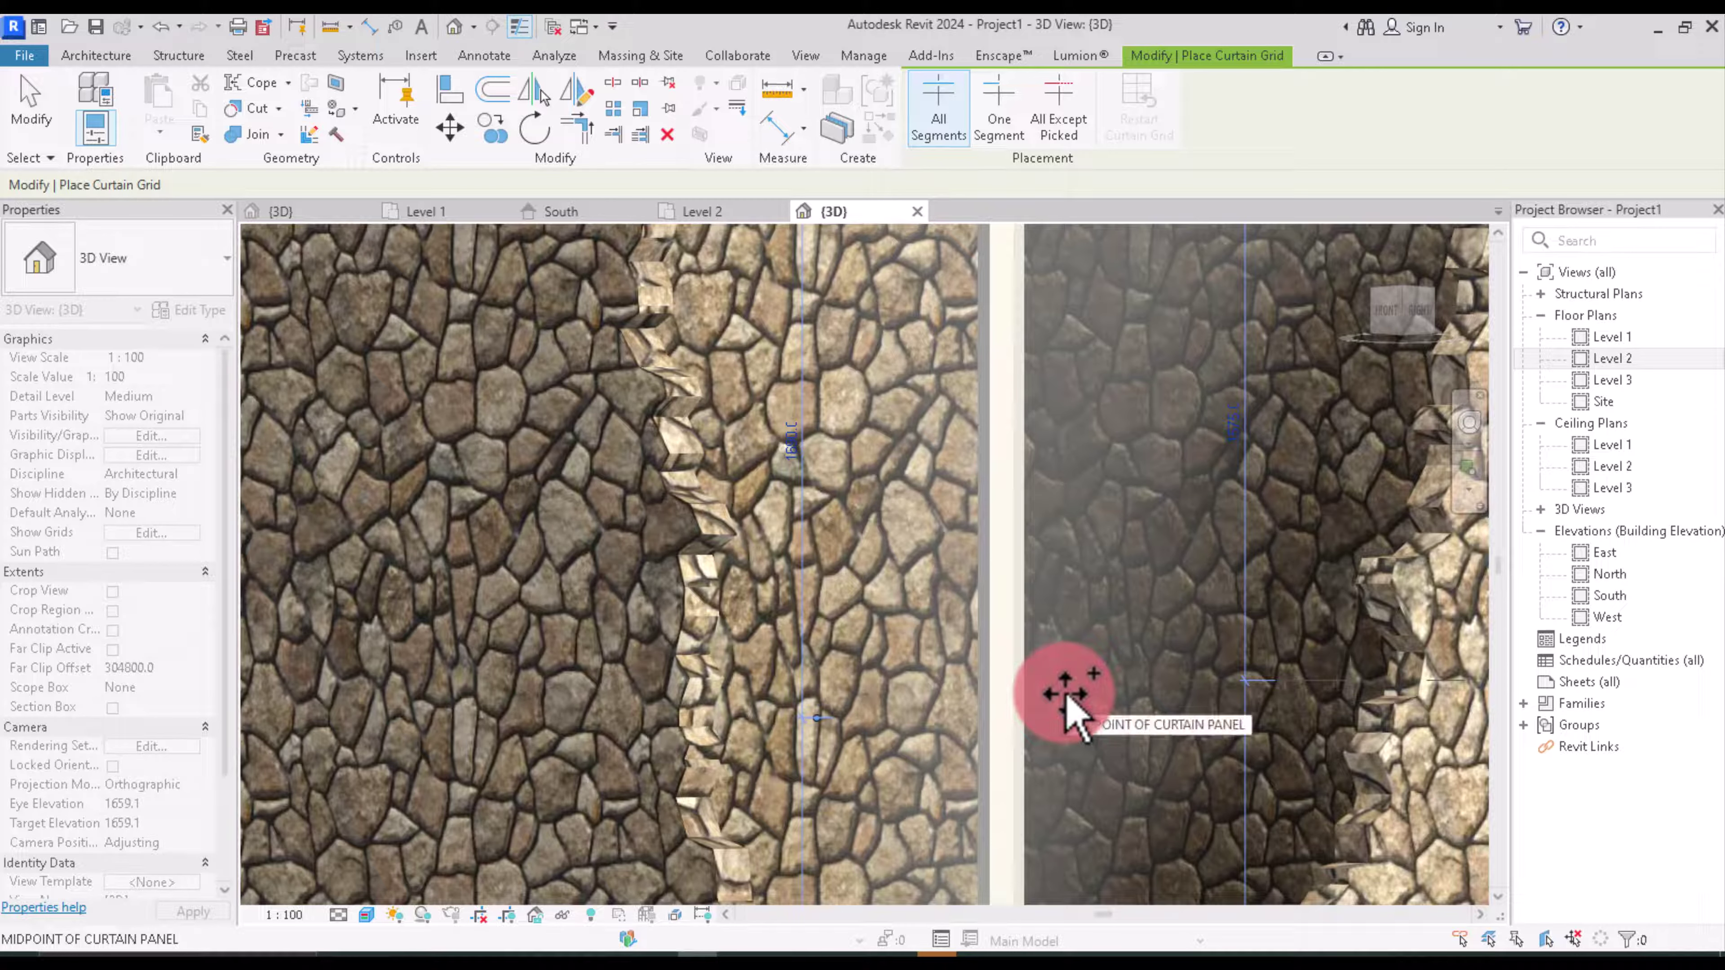
pyautogui.scroll(-1, 913, 679)
pyautogui.scroll(-2, 951, 706)
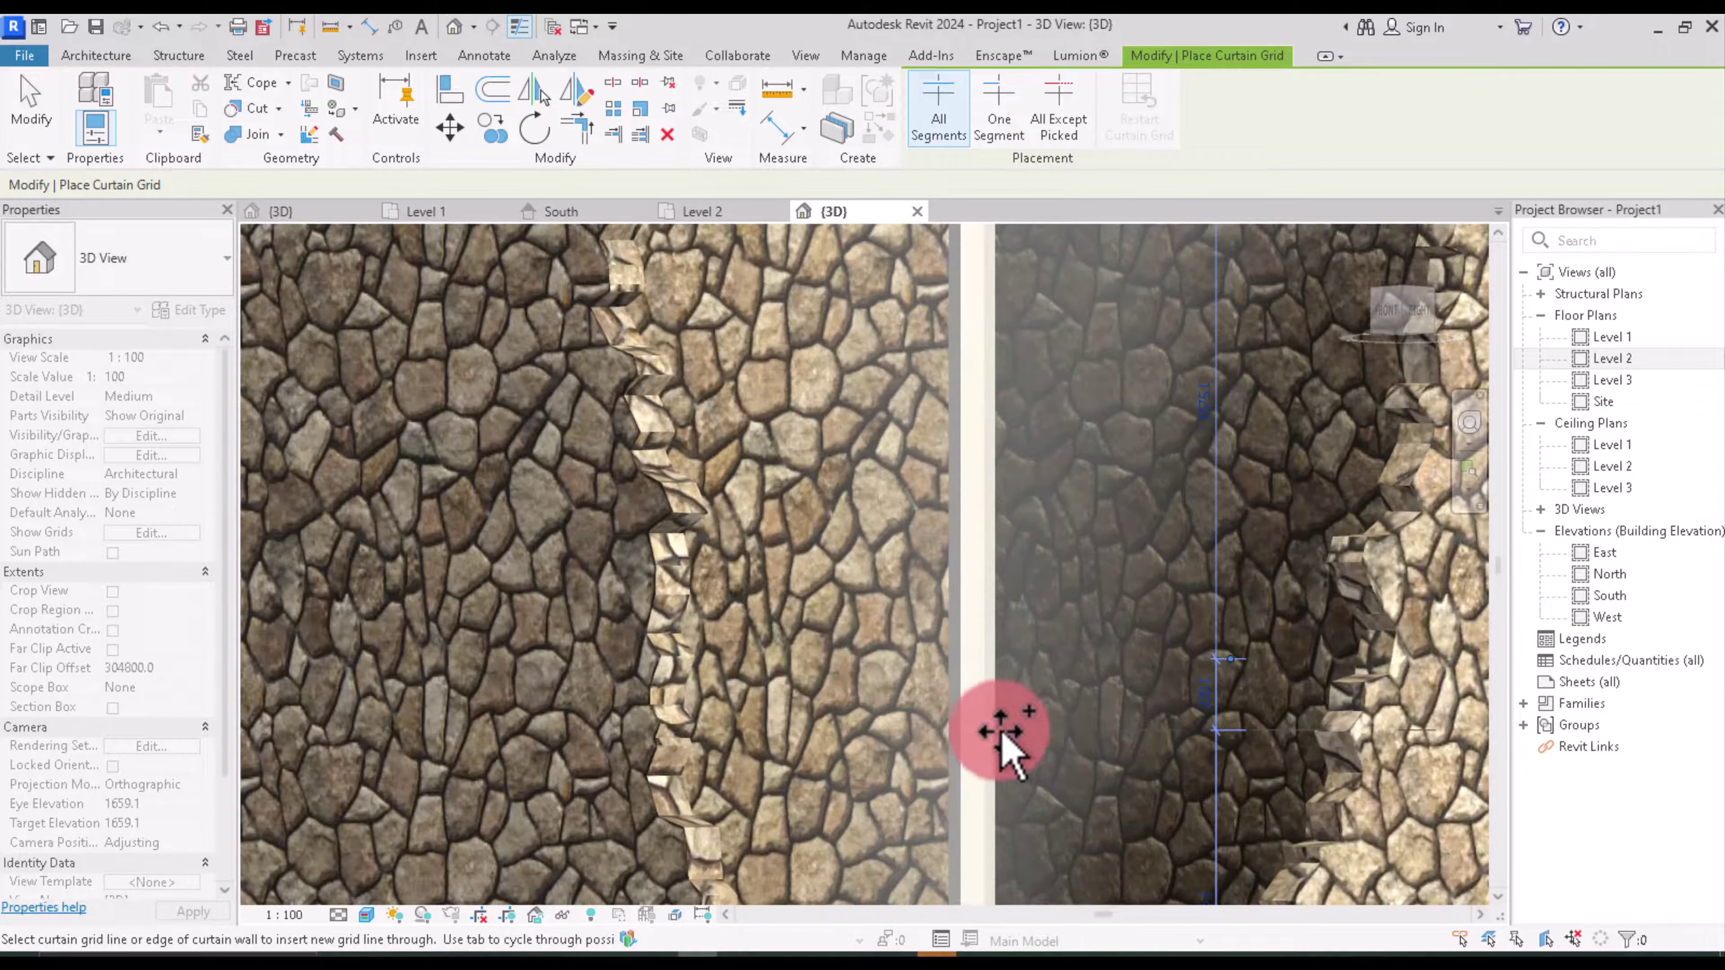
pyautogui.scroll(-1, 1004, 737)
# Step: Cancel the curtain grid command and switch to the Level 2 floor plan
pyautogui.rightClick(1071, 367)
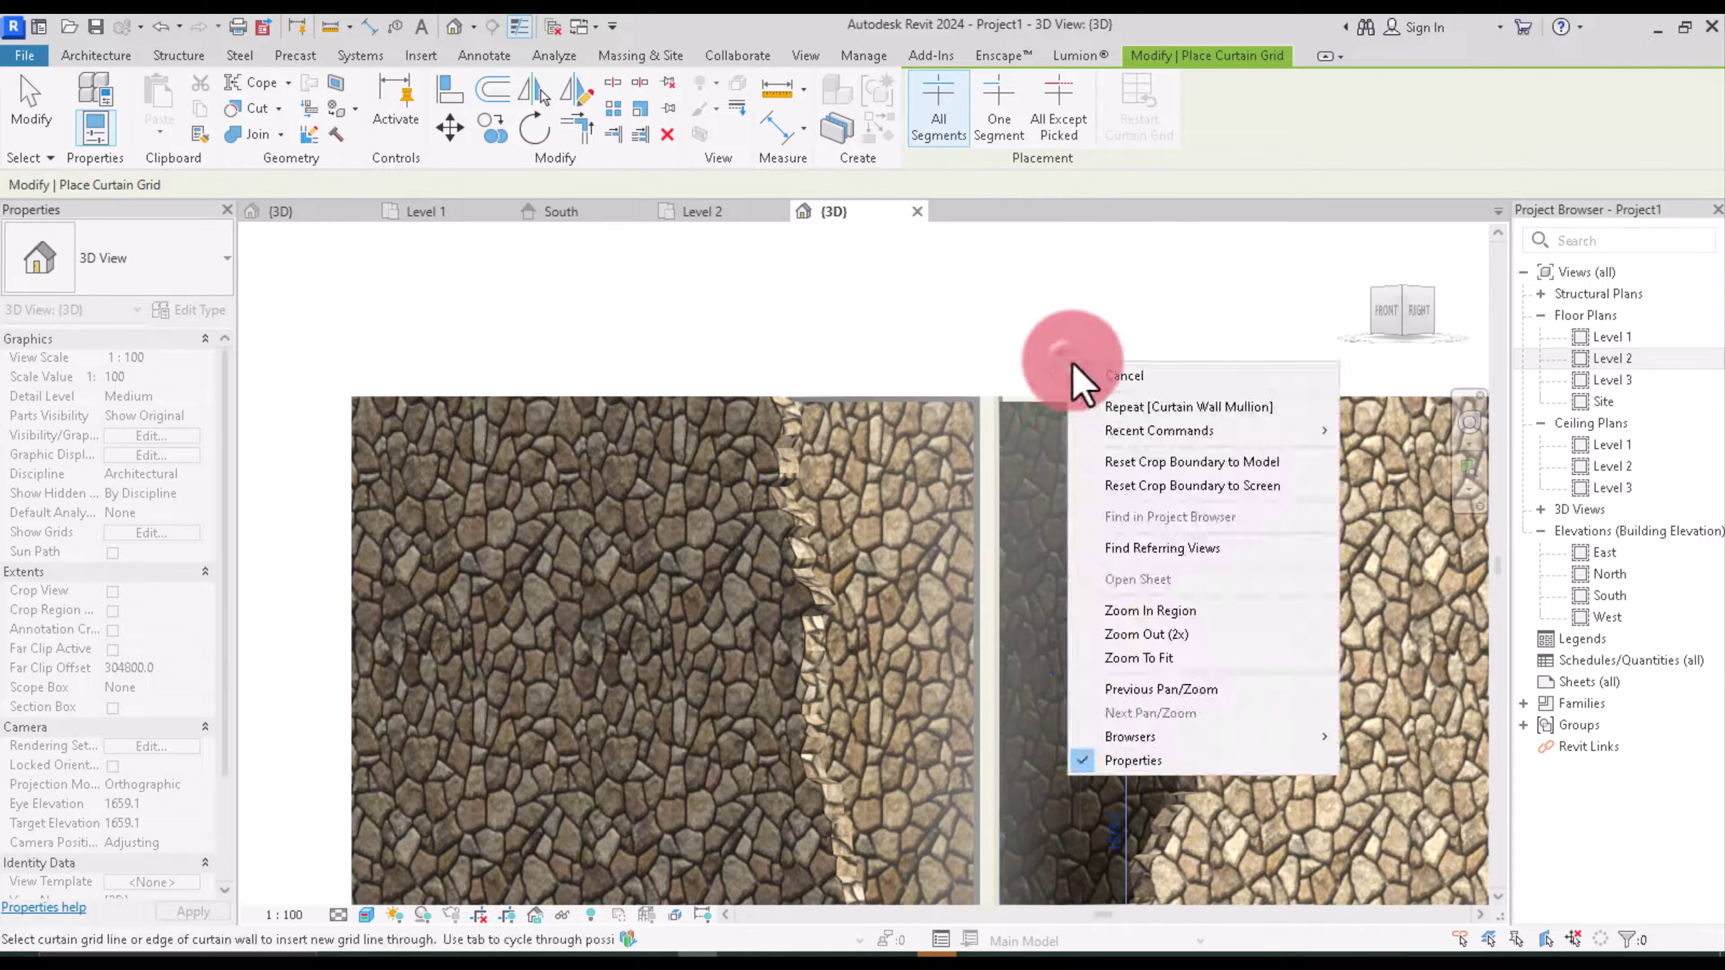
pyautogui.click(1114, 377)
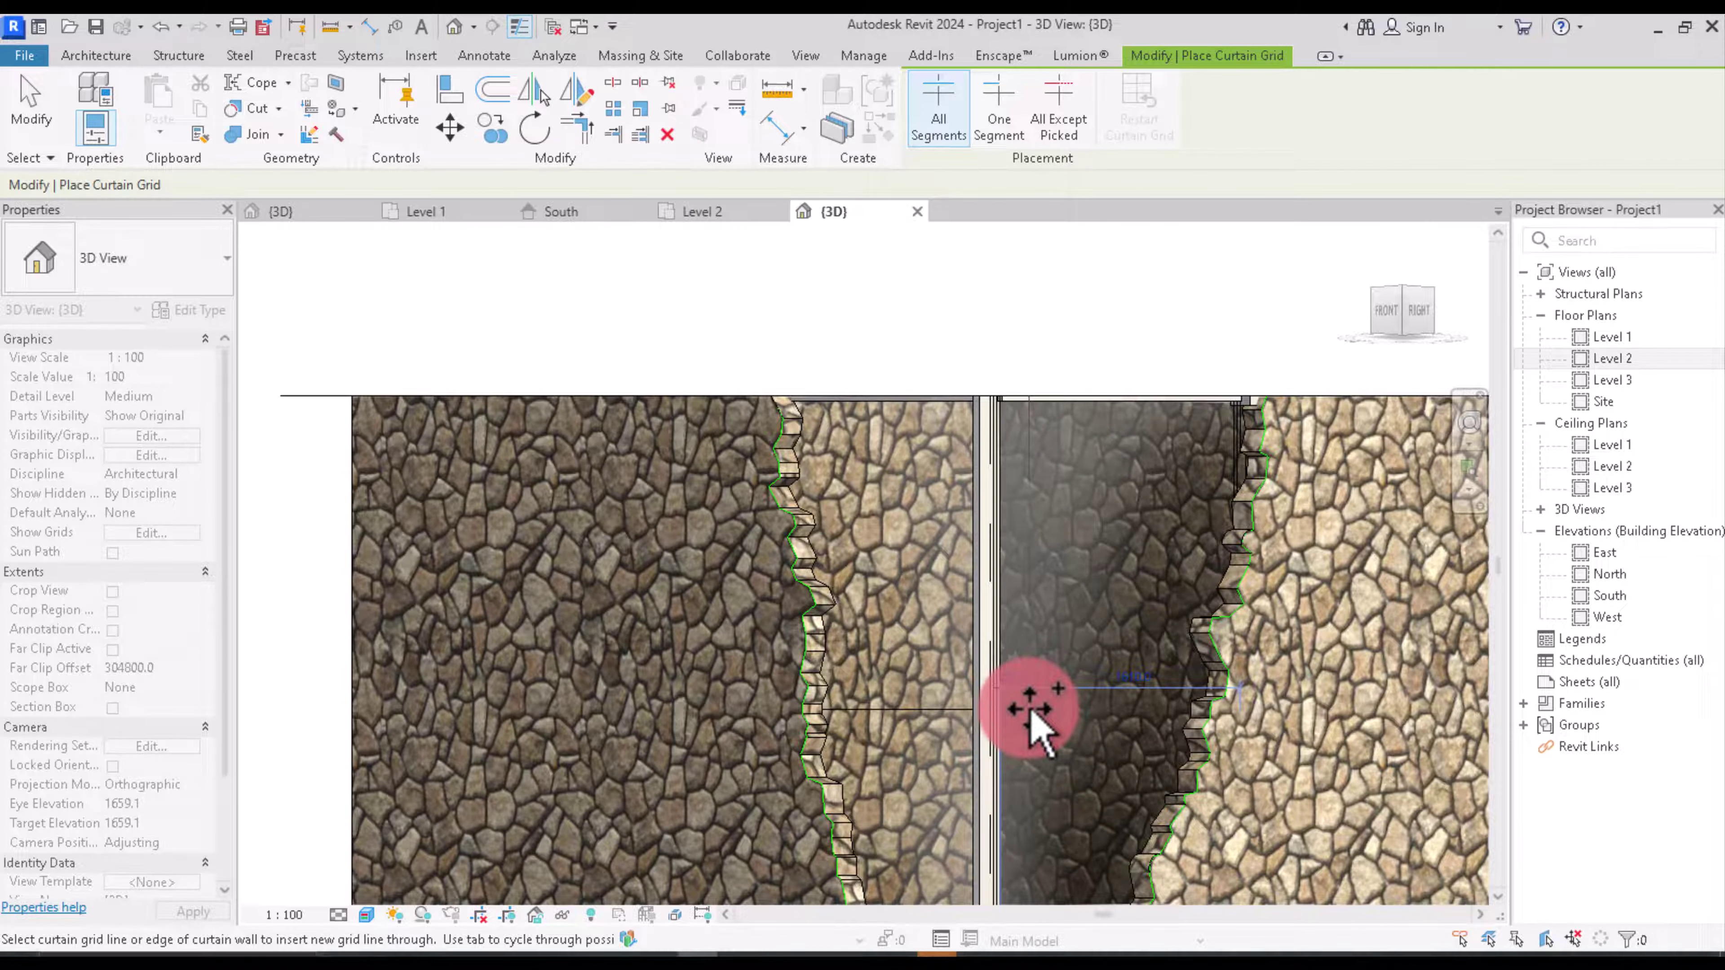
pyautogui.scroll(1, 1090, 674)
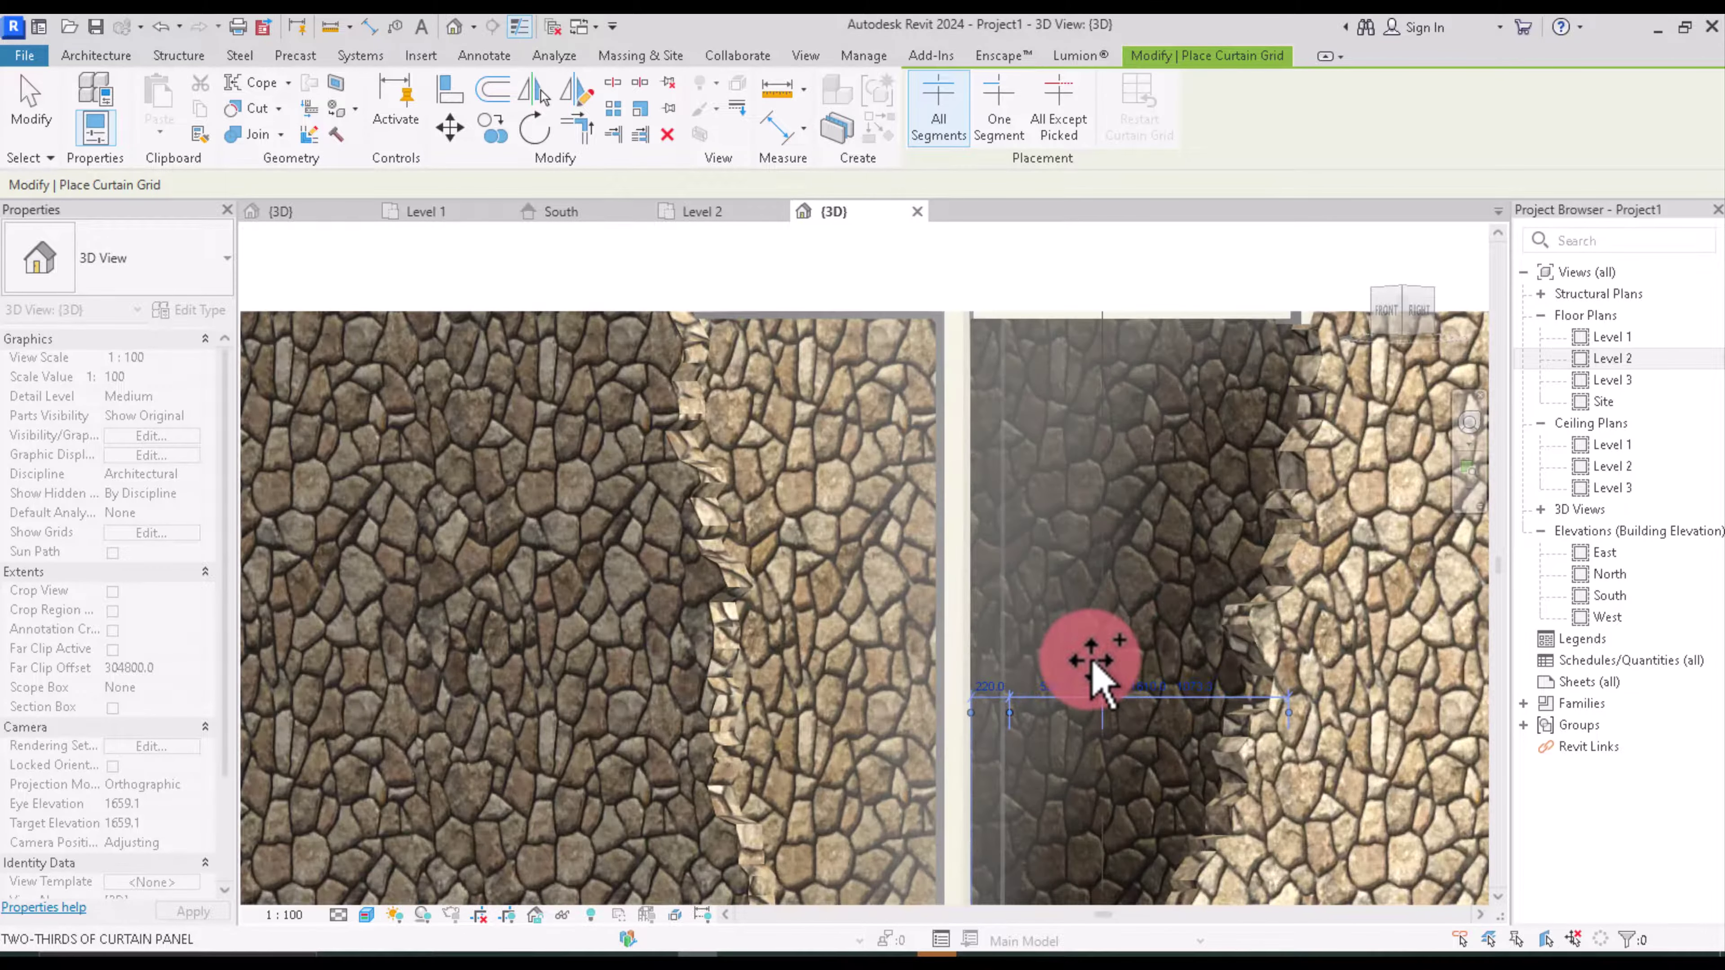
pyautogui.click(747, 211)
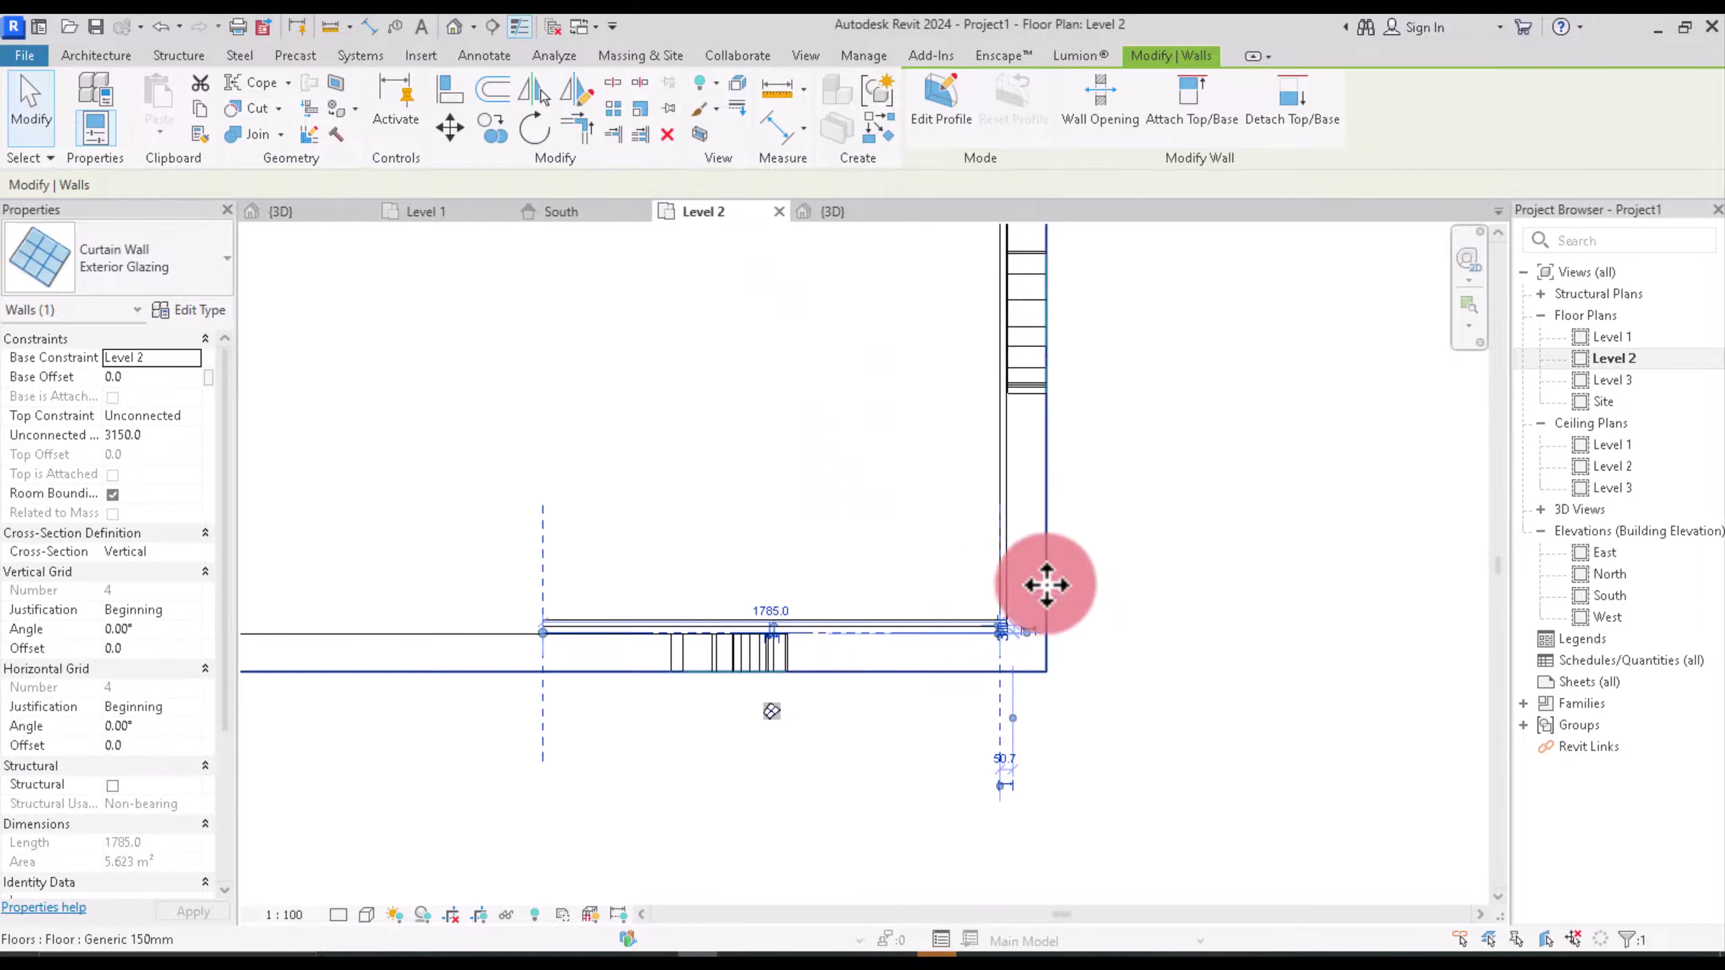
# Step: Check the corner curtain wall in the Level 2 plan, then return to the 3D view
pyautogui.click(955, 578)
pyautogui.click(1087, 536)
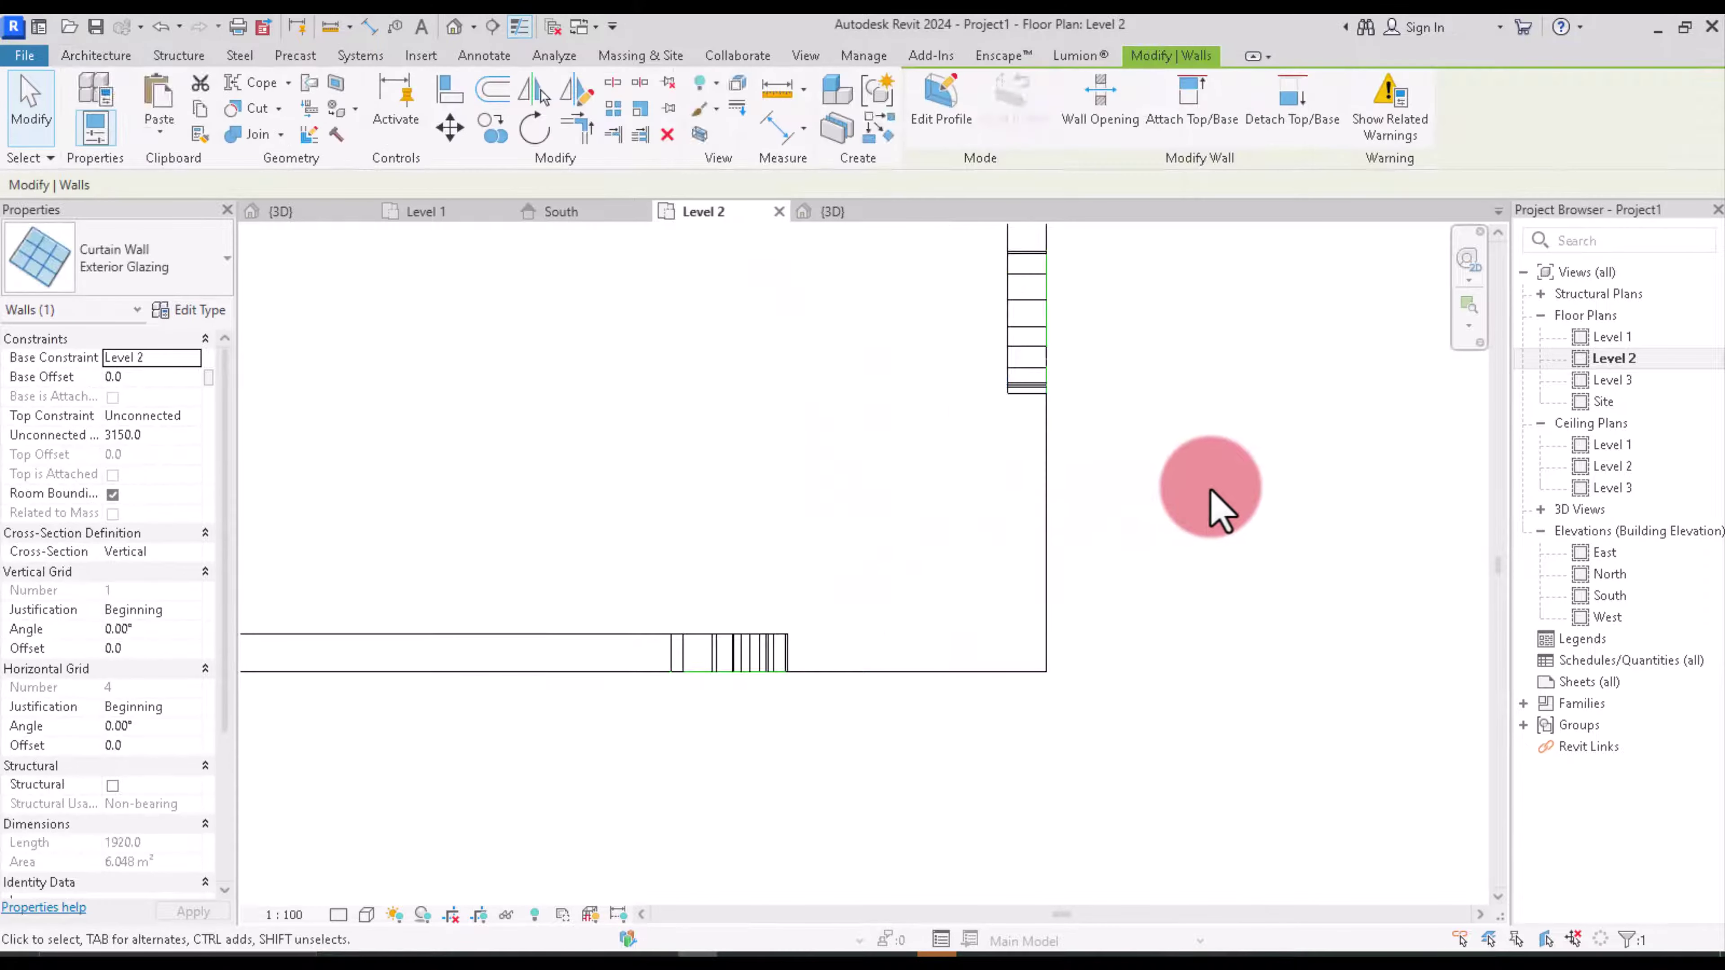
pyautogui.click(713, 319)
pyautogui.hotkey('ctrl', 'Tab')
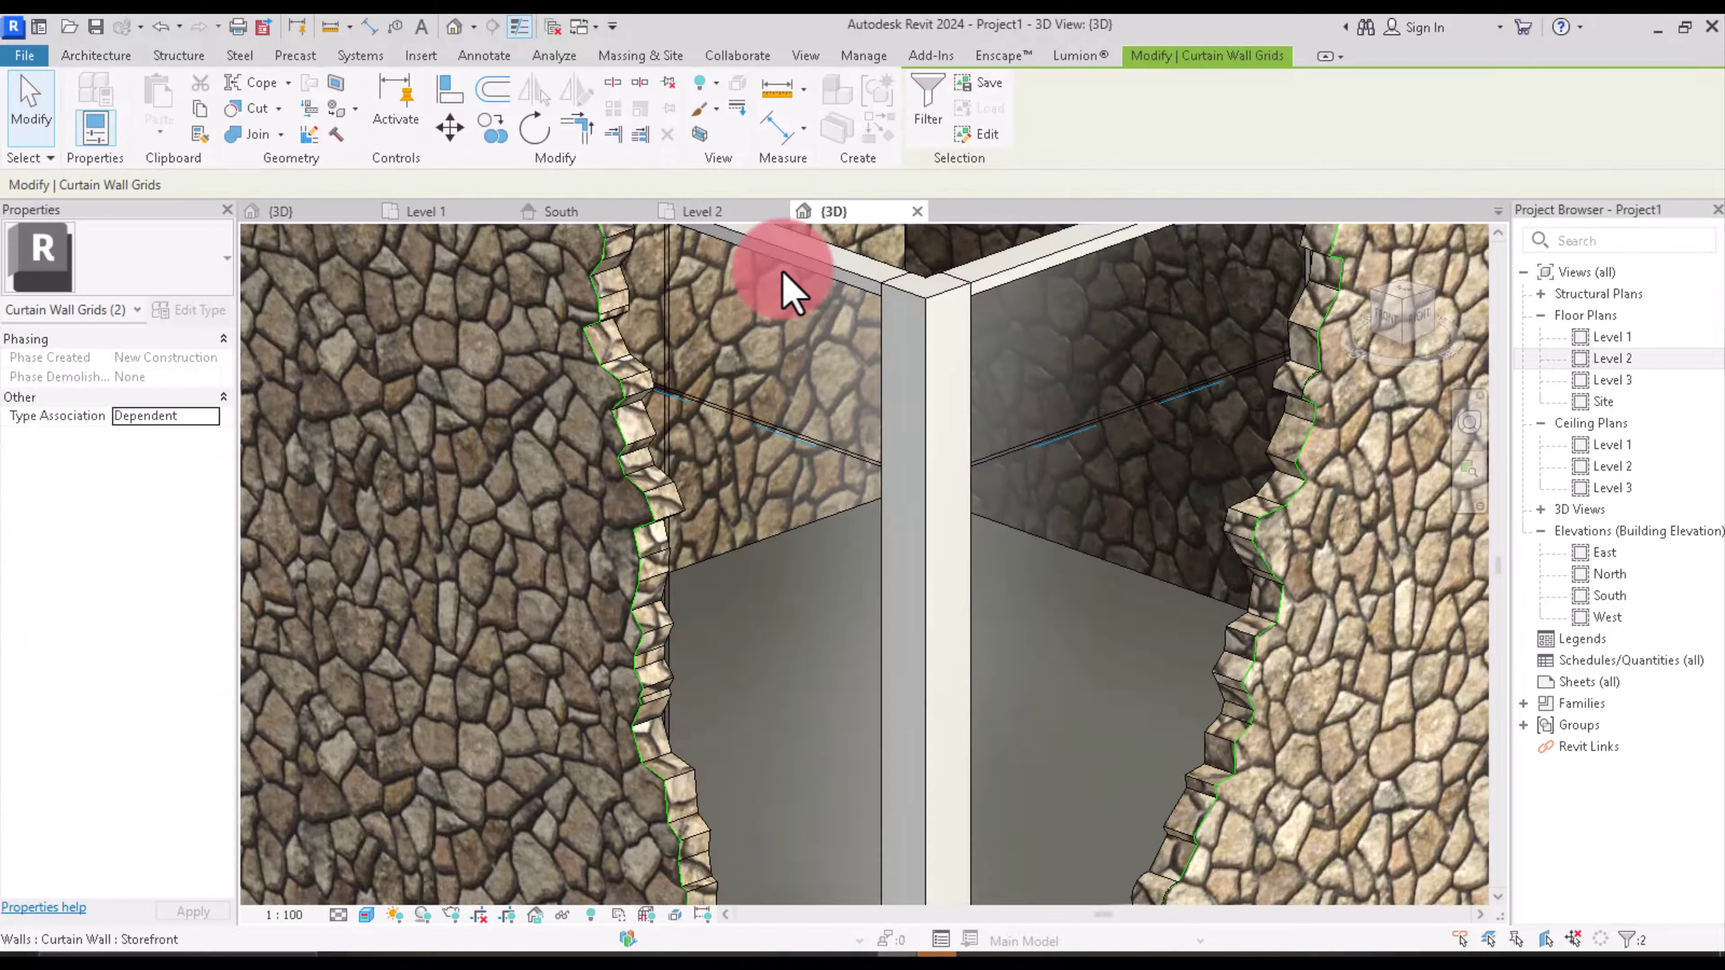
# Step: Try moving the corner curtain grids lower, then cancel the mullion overlap error to revert
pyautogui.click(876, 500)
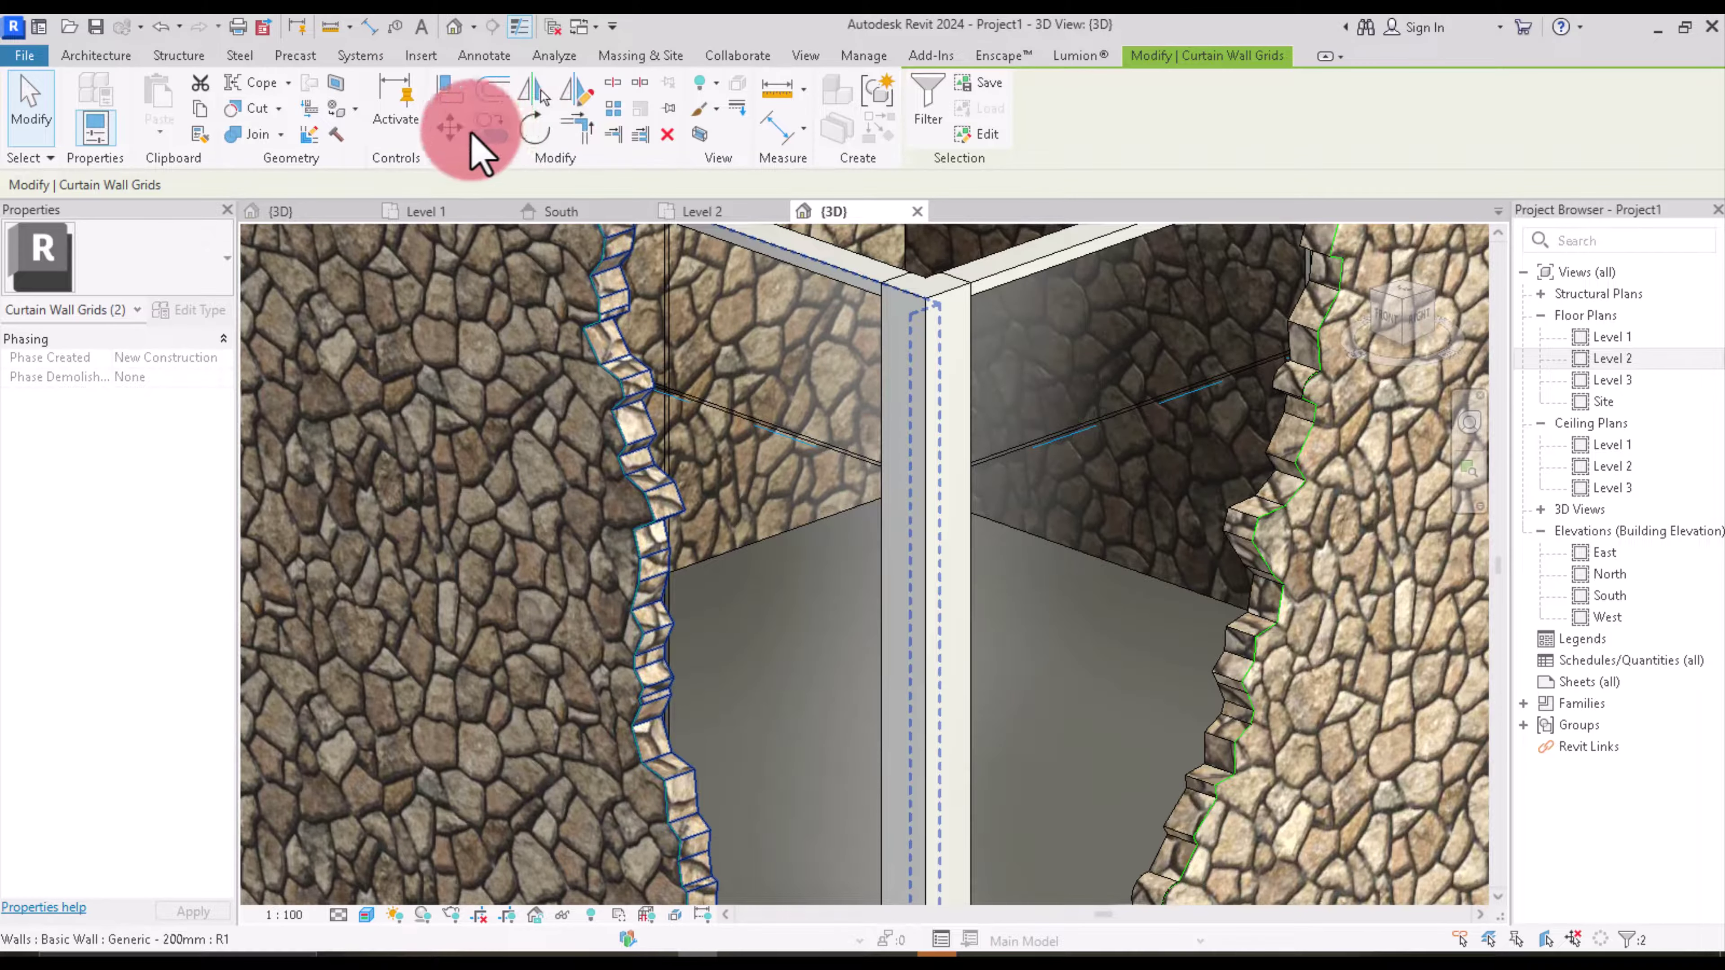
pyautogui.click(449, 127)
pyautogui.click(885, 471)
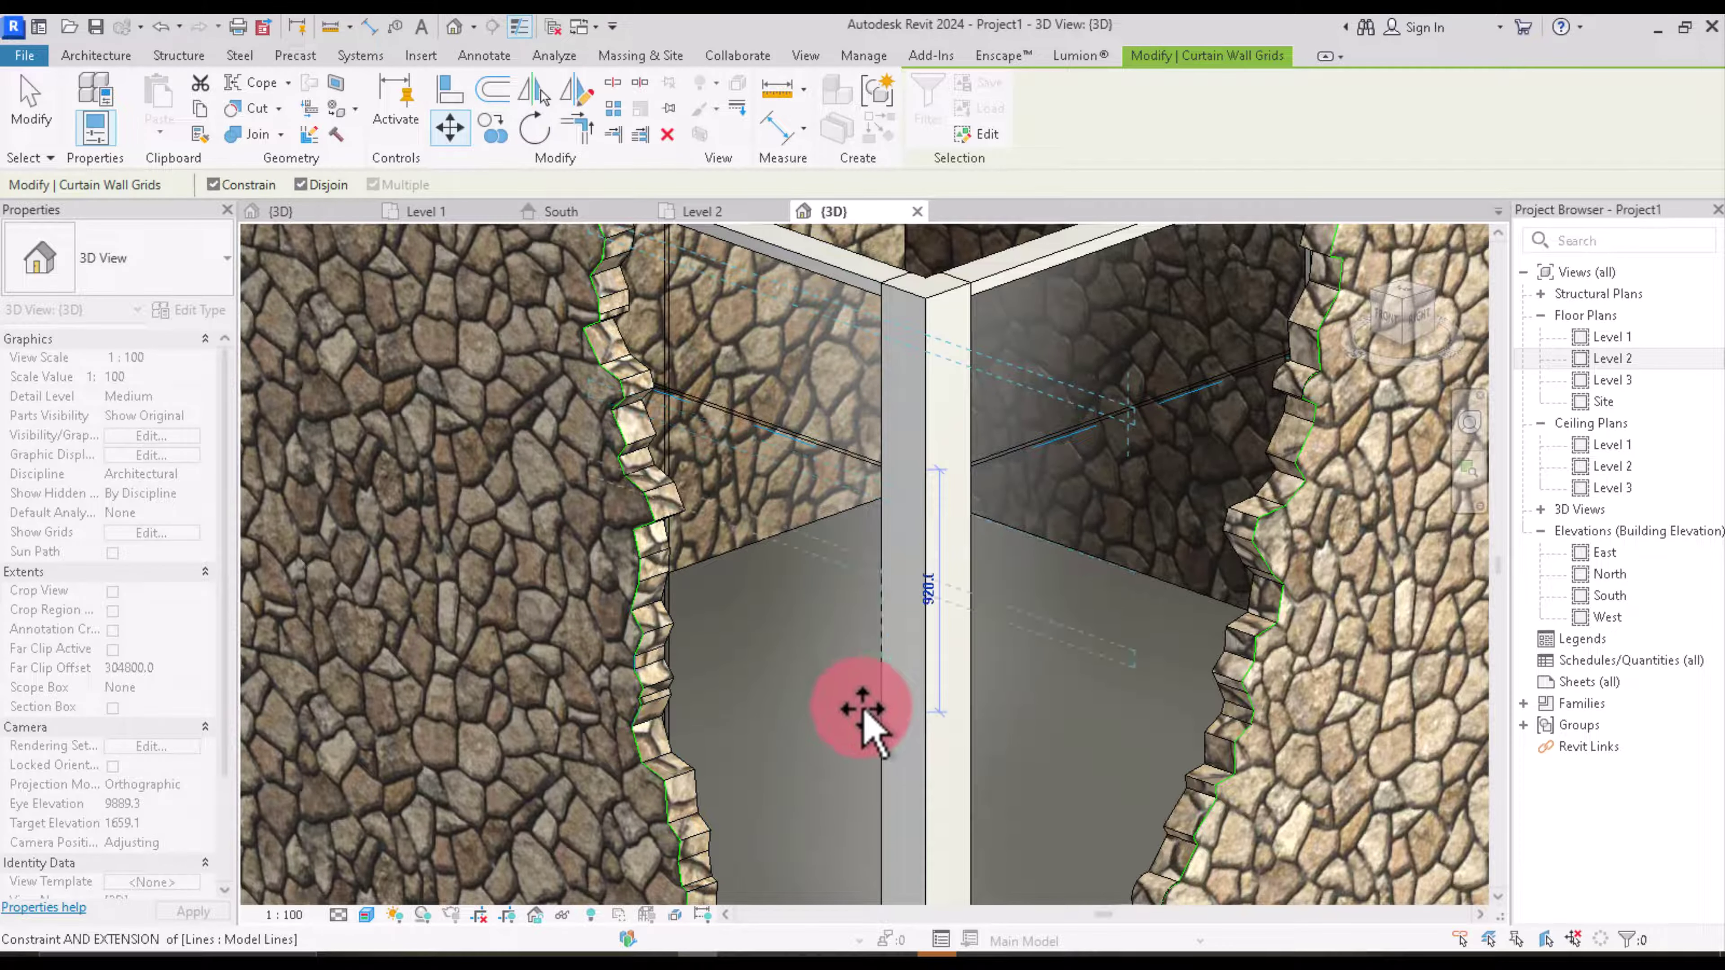
pyautogui.click(864, 725)
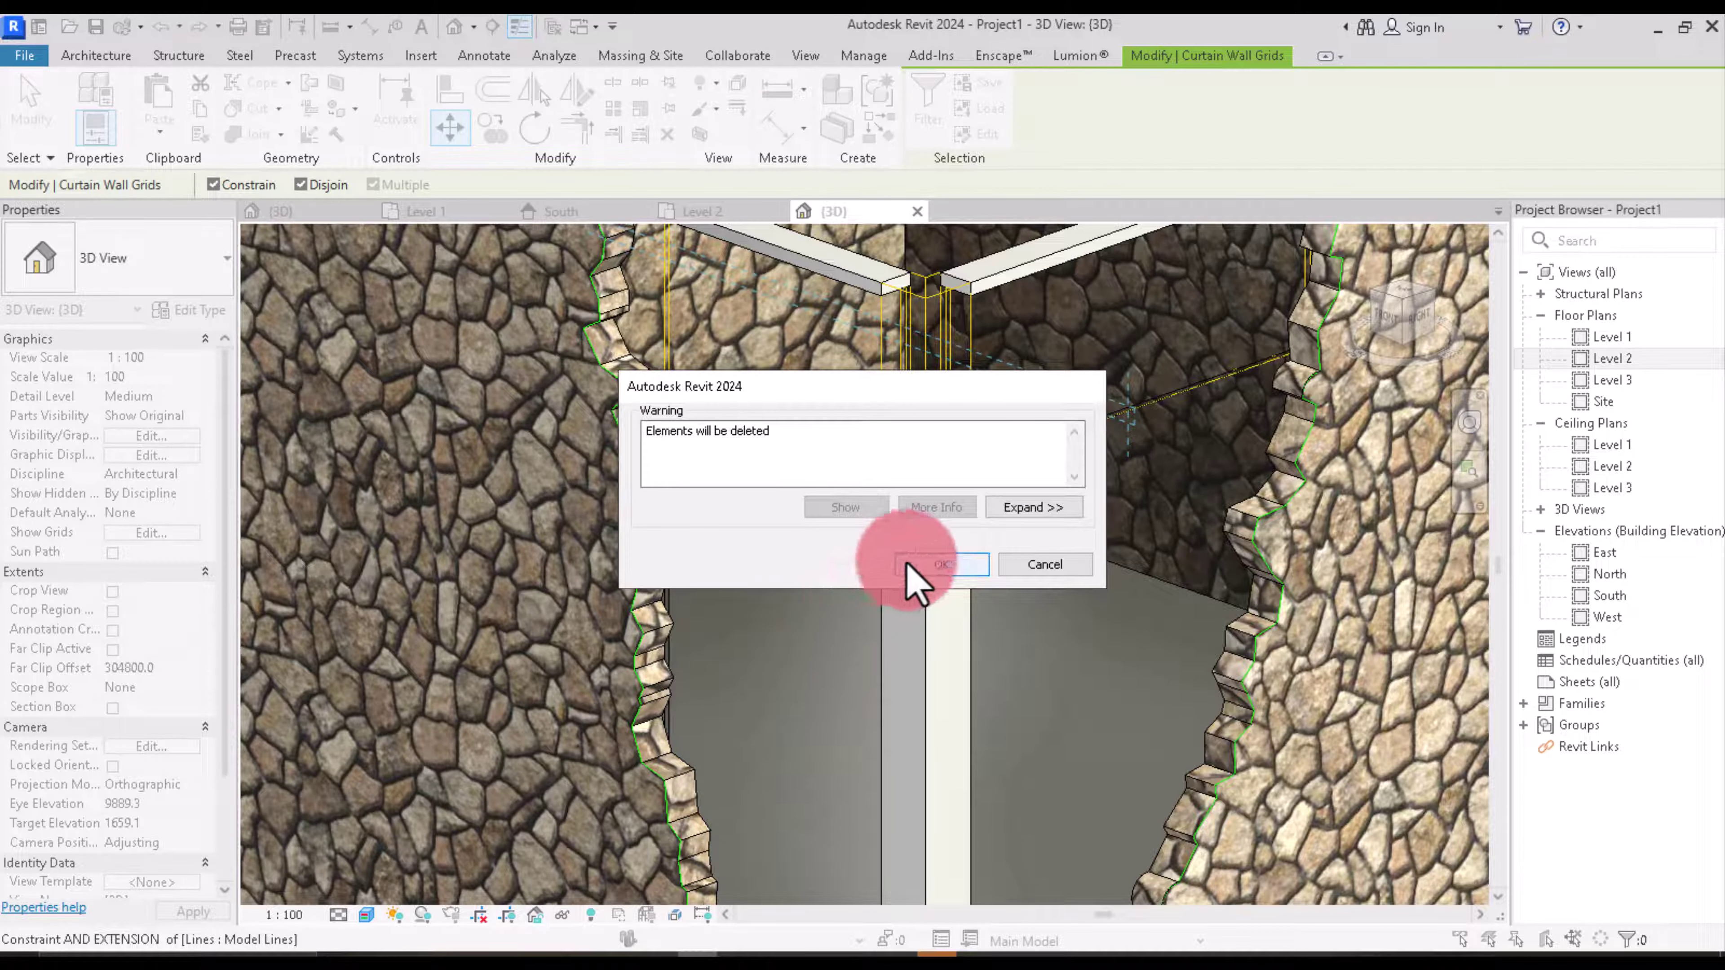
pyautogui.click(911, 575)
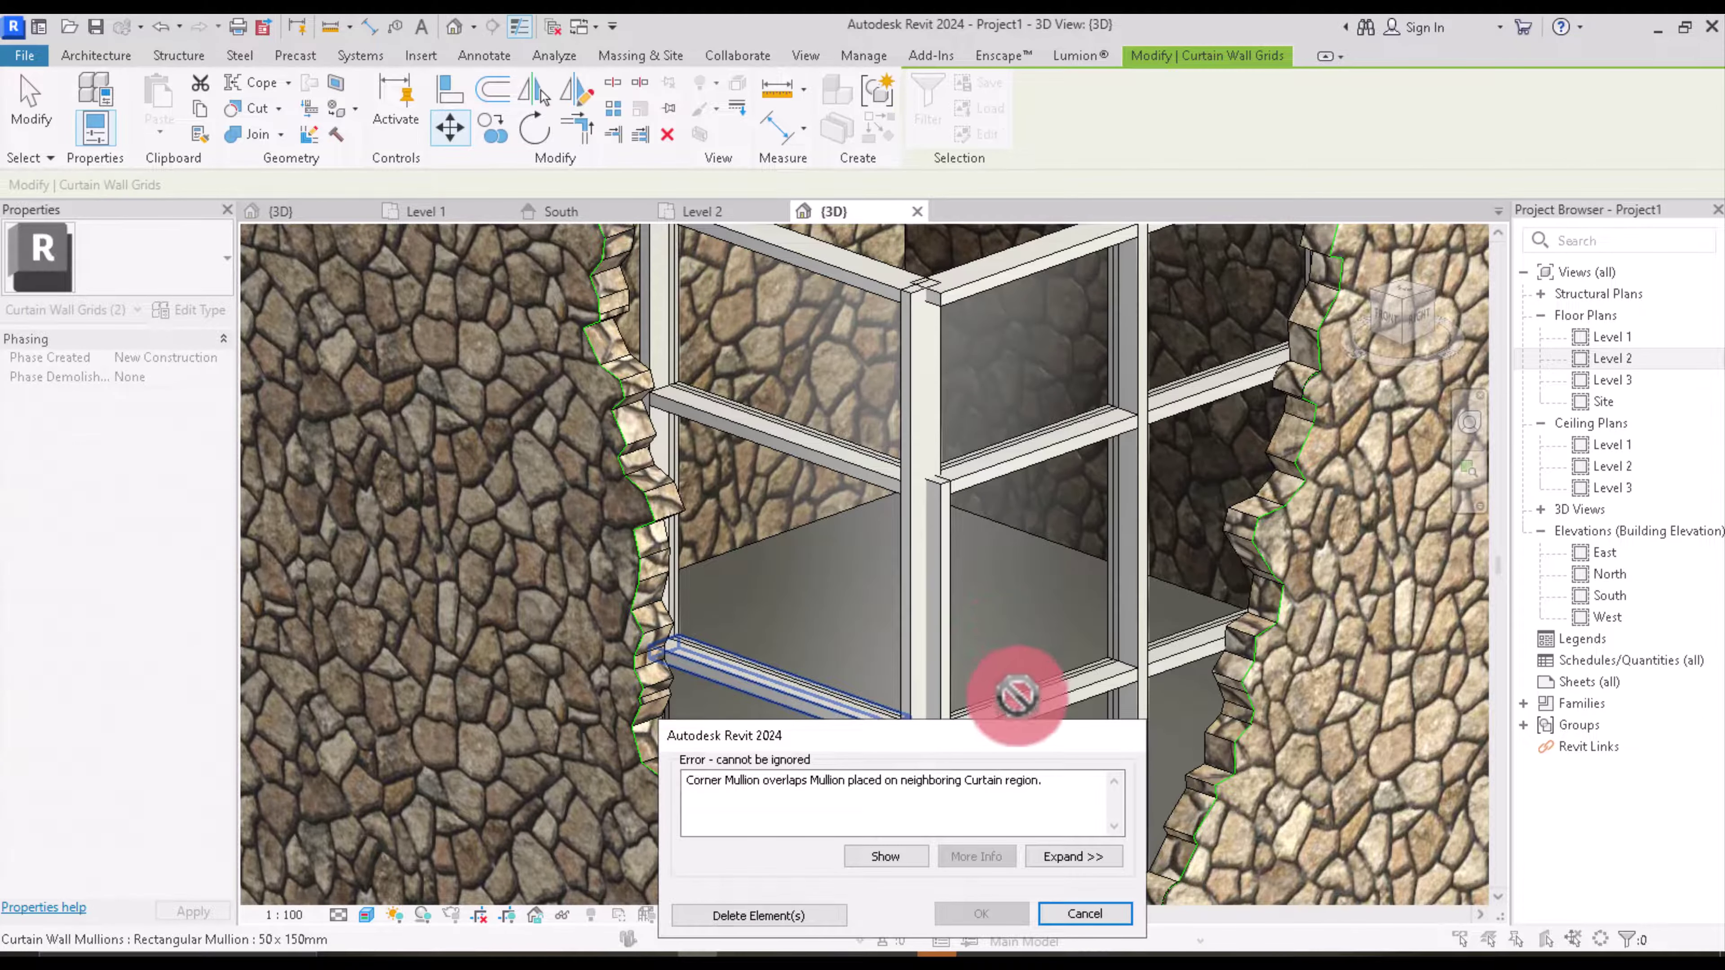
pyautogui.click(1084, 914)
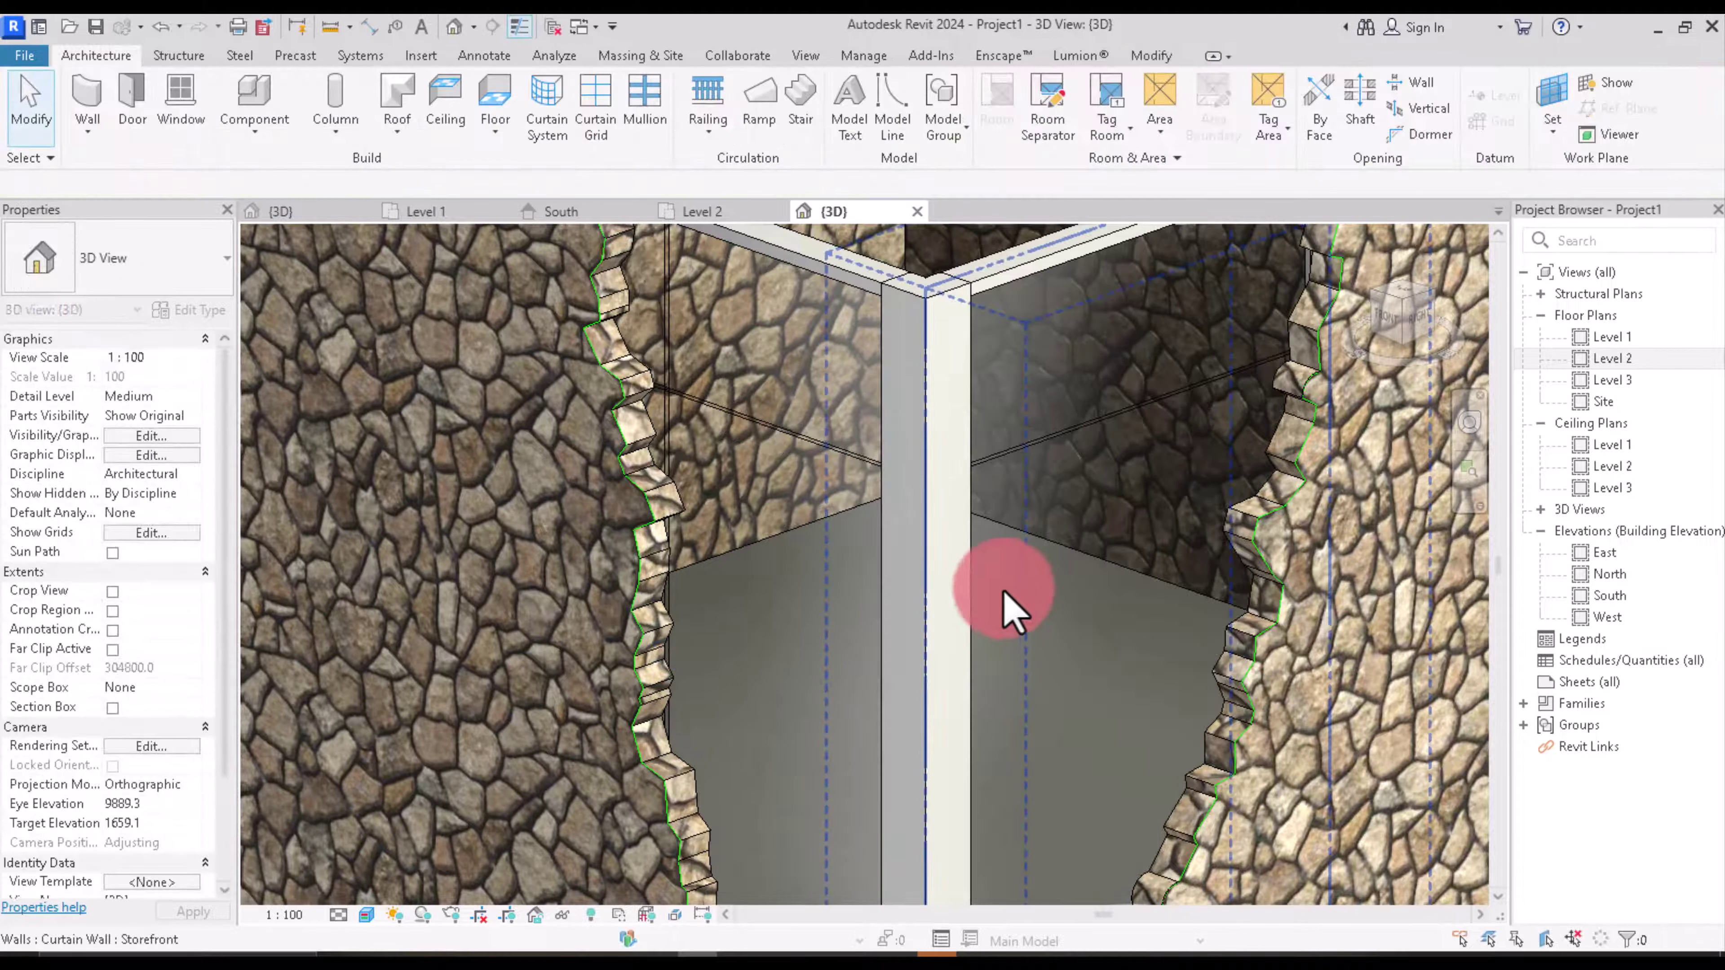
# Step: Drag the left glass wall's horizontal grid line to a new lower height
pyautogui.scroll(-3, 929, 554)
pyautogui.scroll(3, 929, 554)
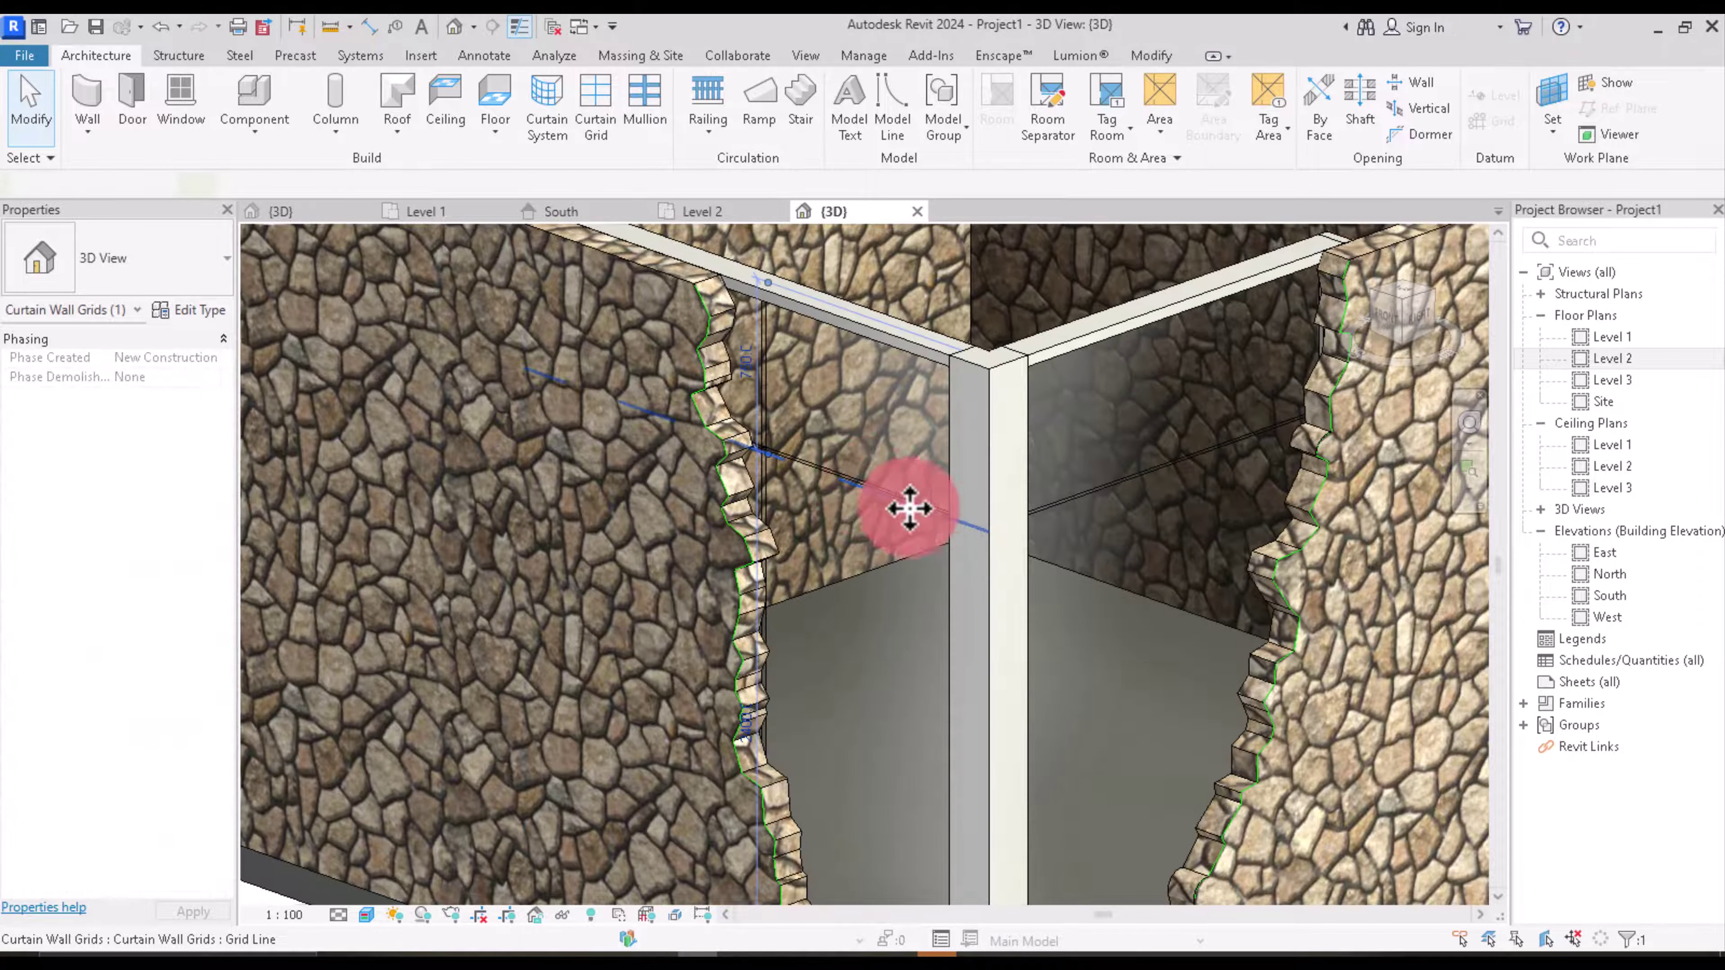
pyautogui.click(905, 505)
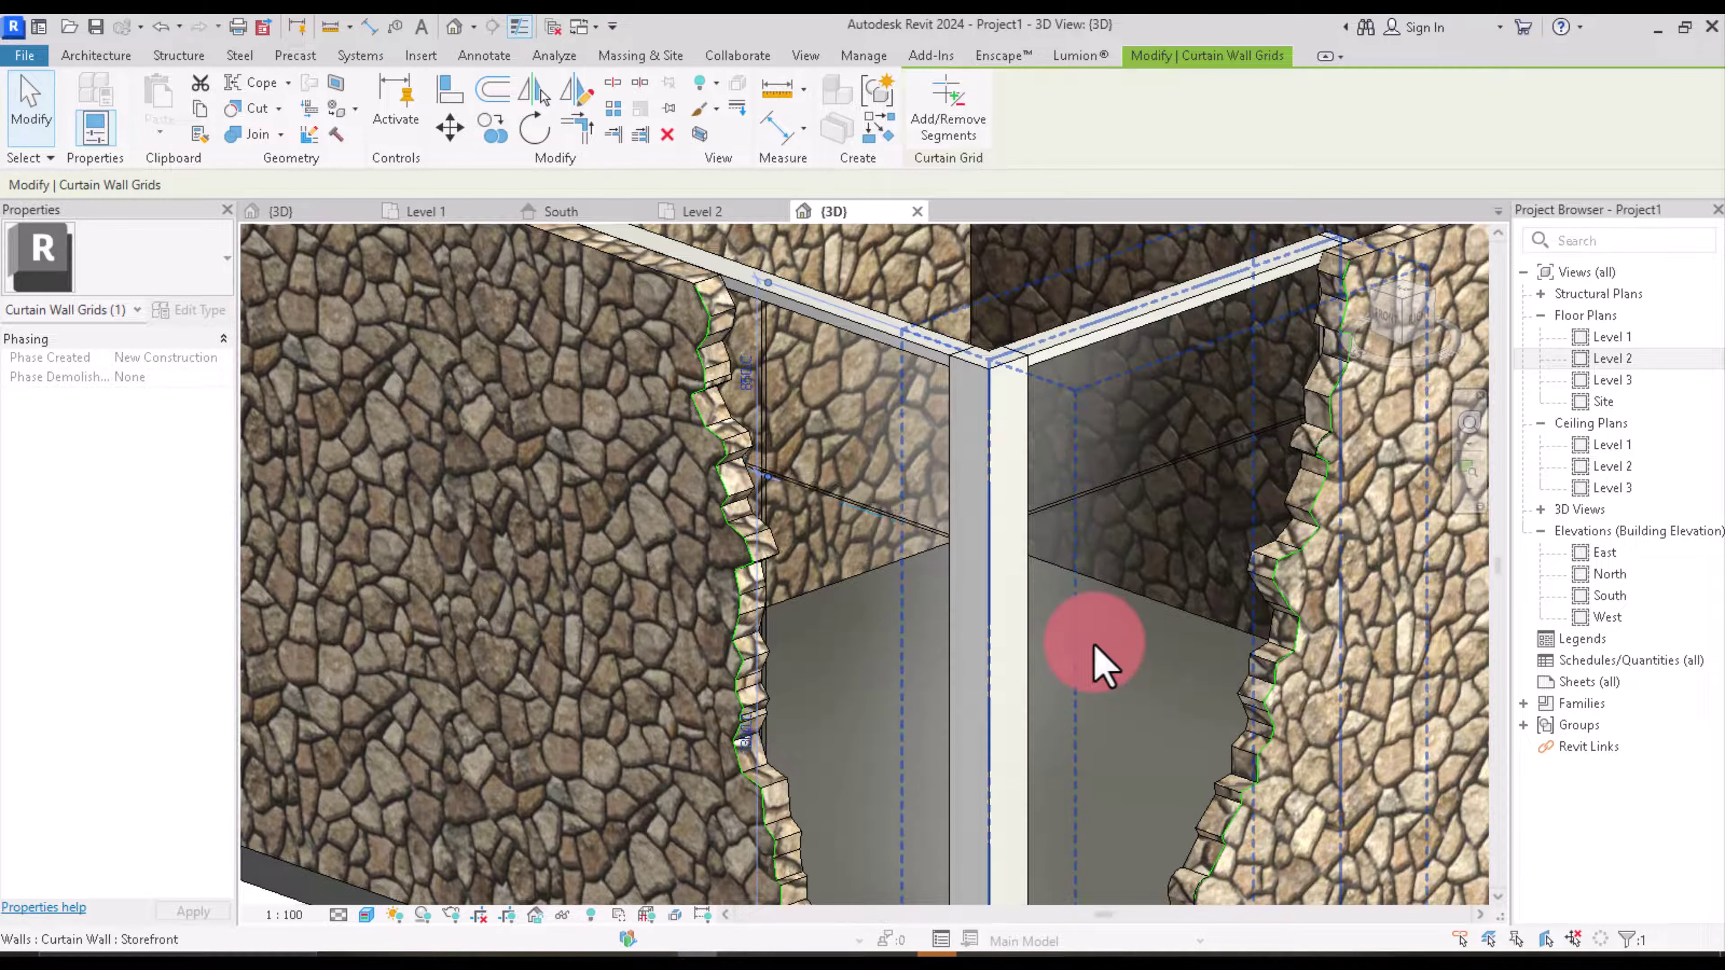
pyautogui.moveTo(1095, 647); pyautogui.dragTo(940, 641)
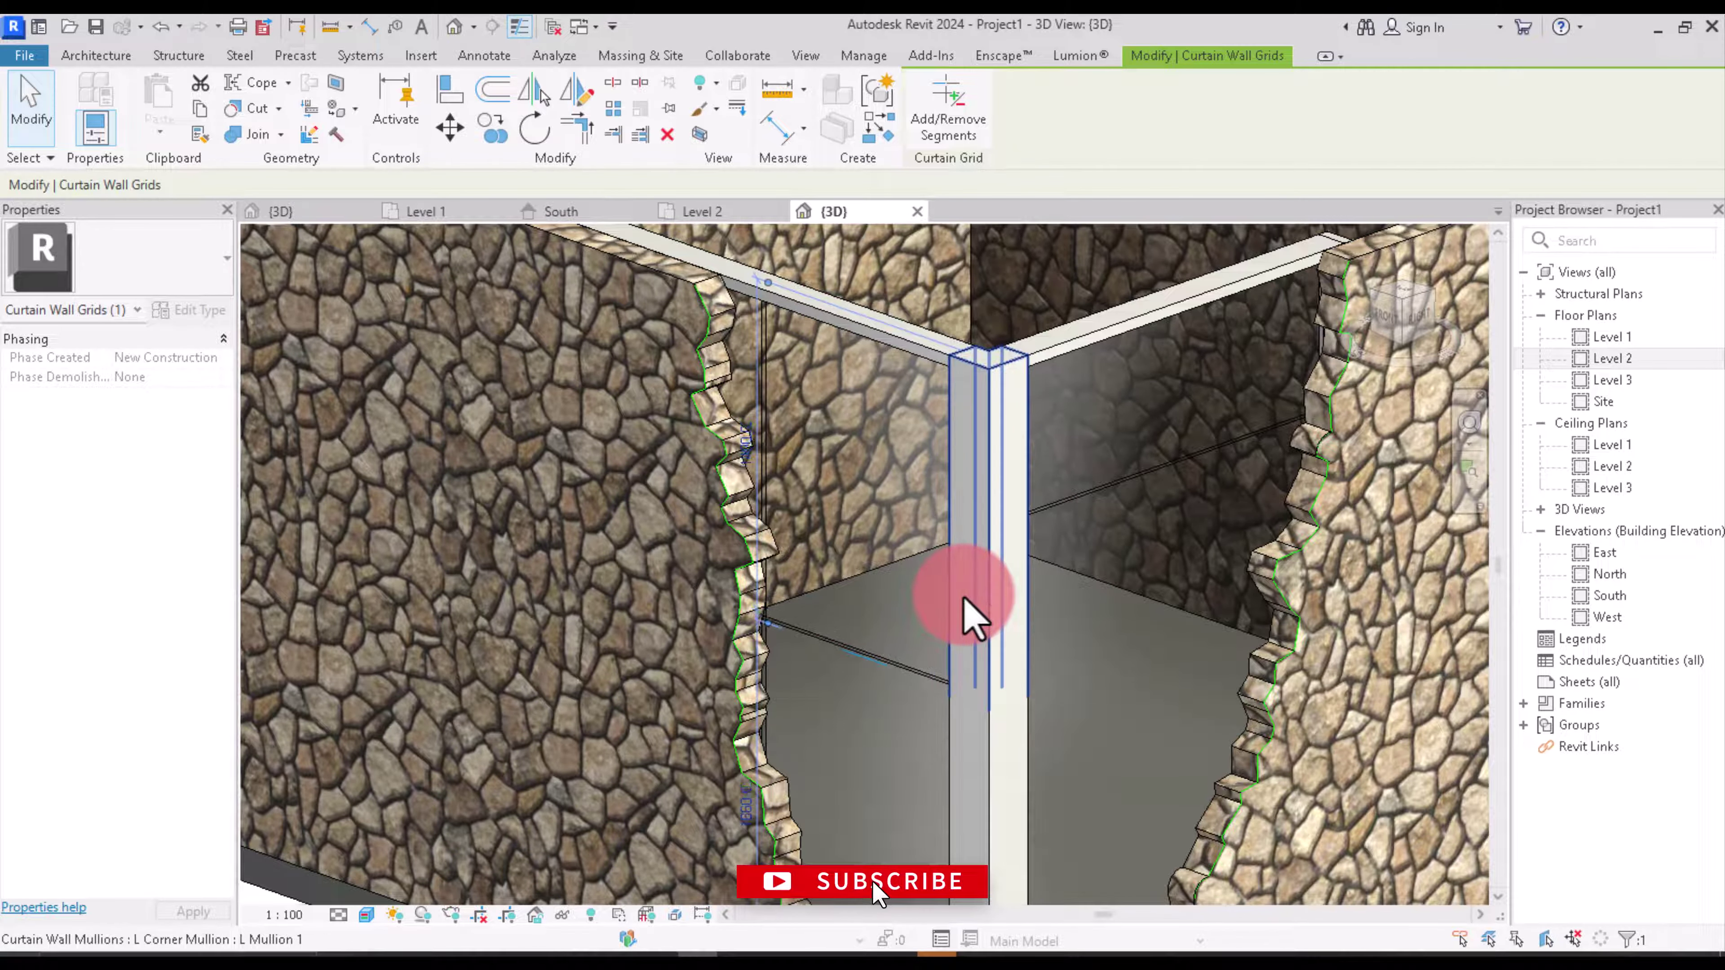
# Step: Nudge the right glass wall's horizontal grid line down four steps with the arrow key
pyautogui.click(1056, 530)
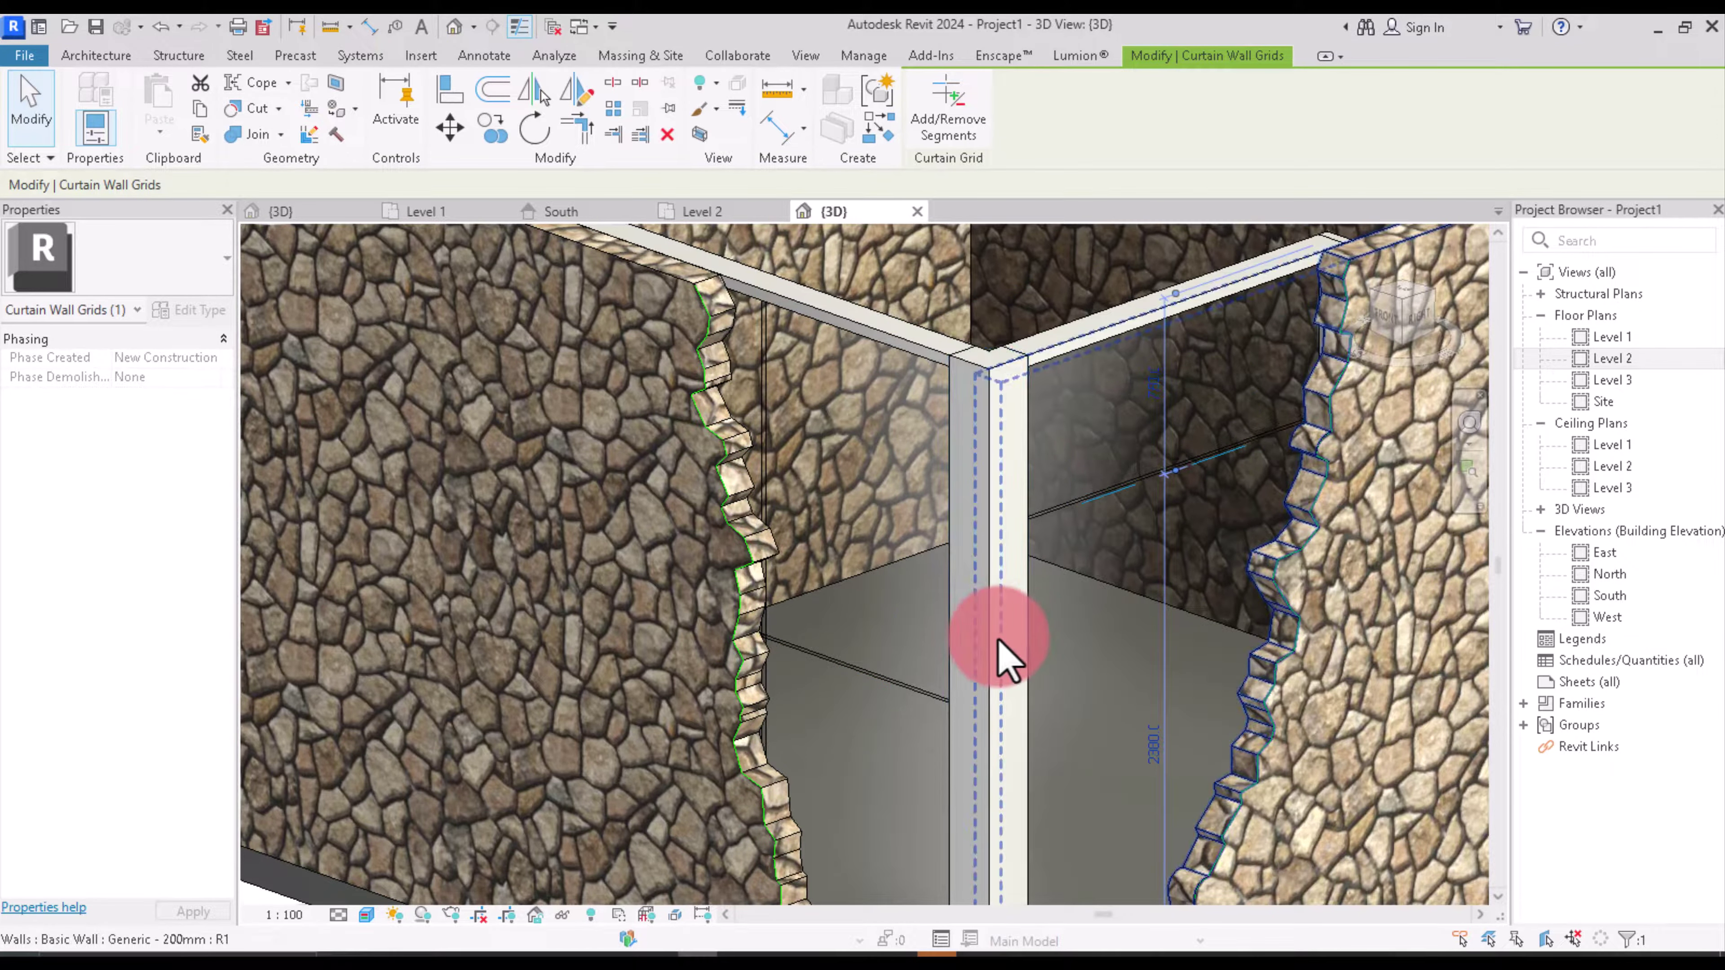
pyautogui.press('Down')
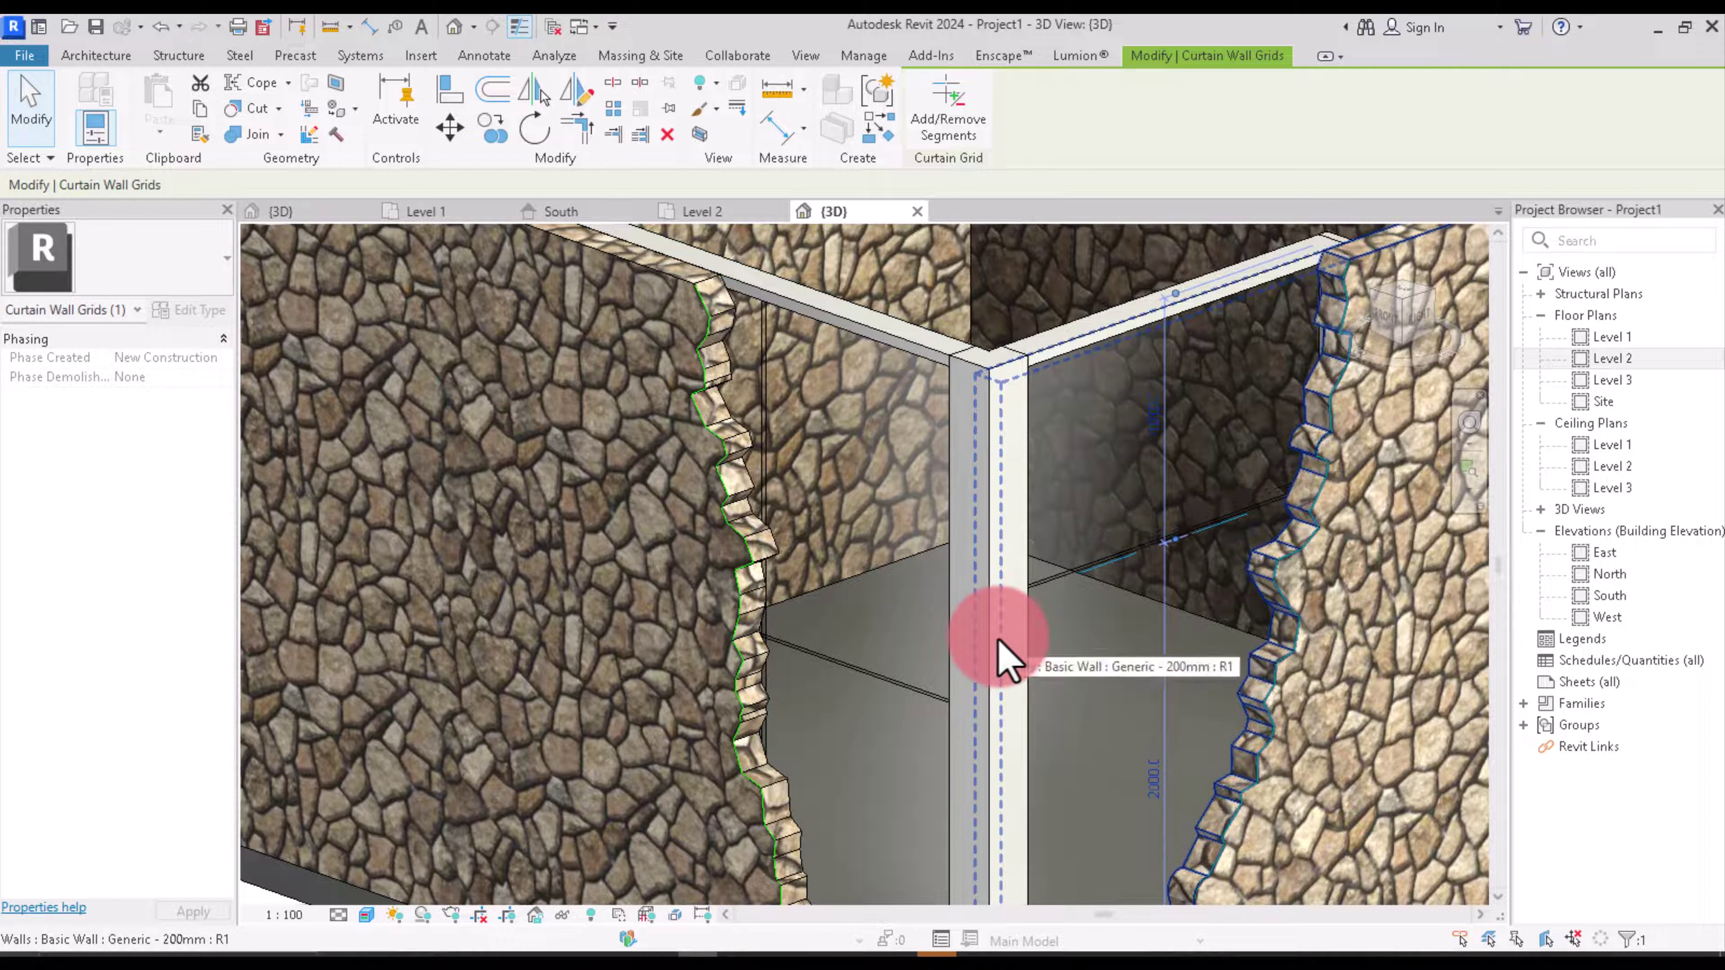
pyautogui.press('Down')
pyautogui.press('Down')
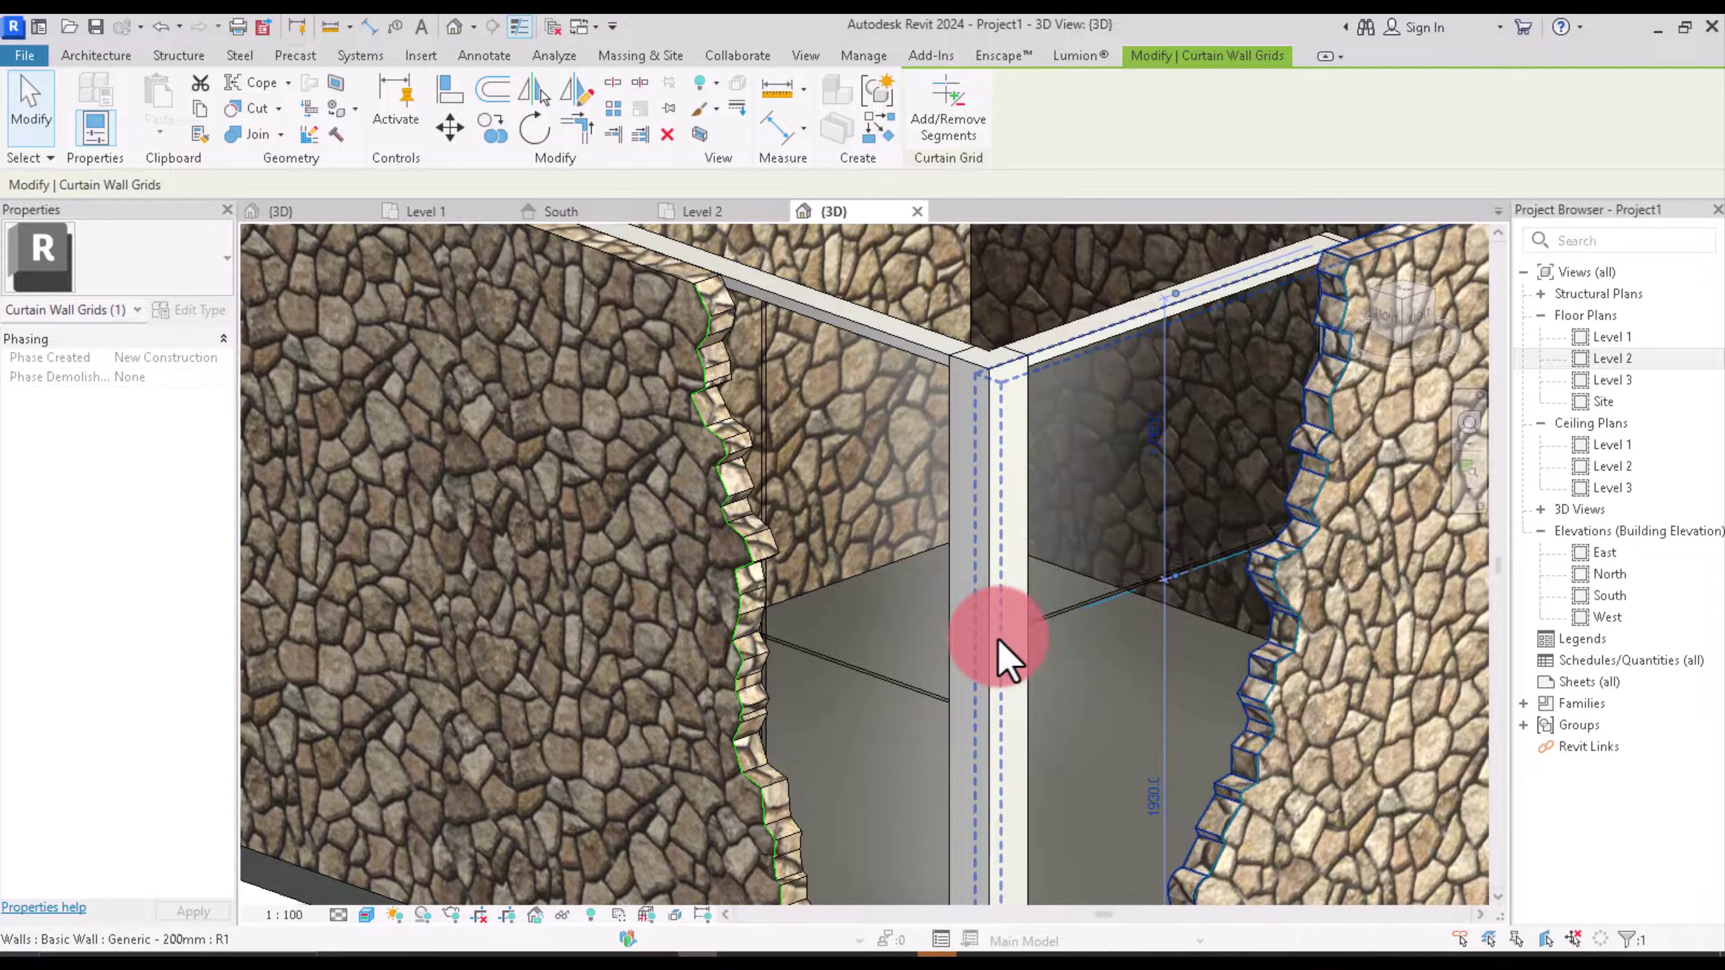
pyautogui.press('Down')
pyautogui.press('Down')
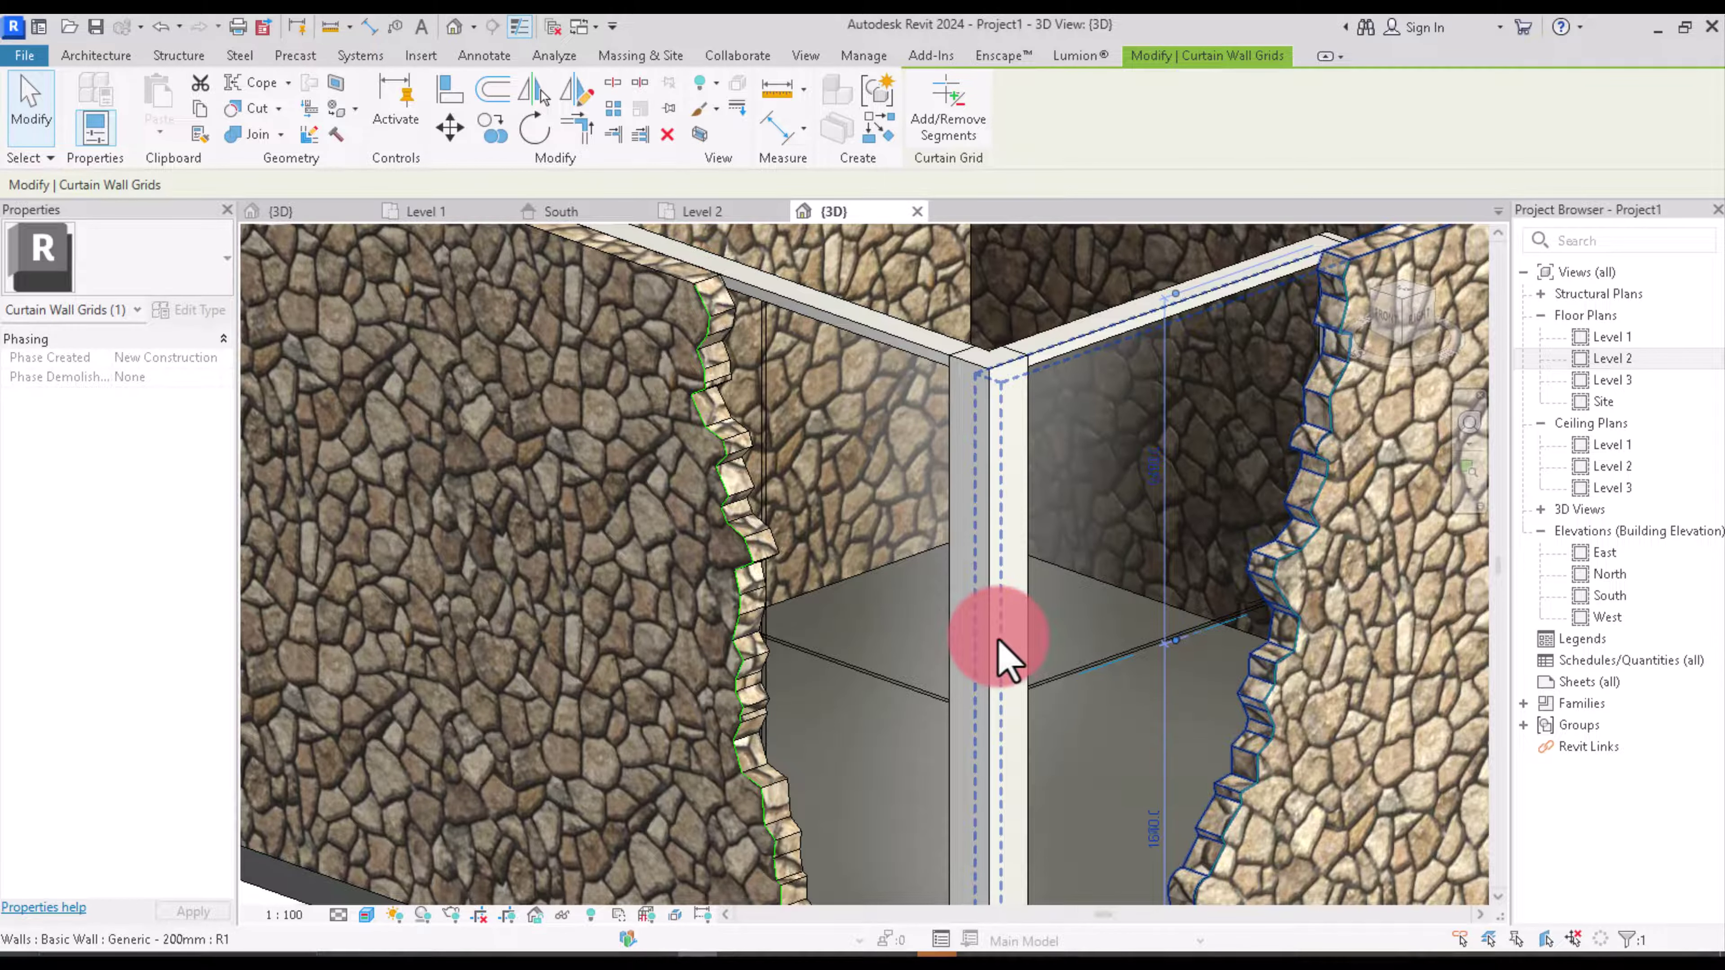
pyautogui.press('Down')
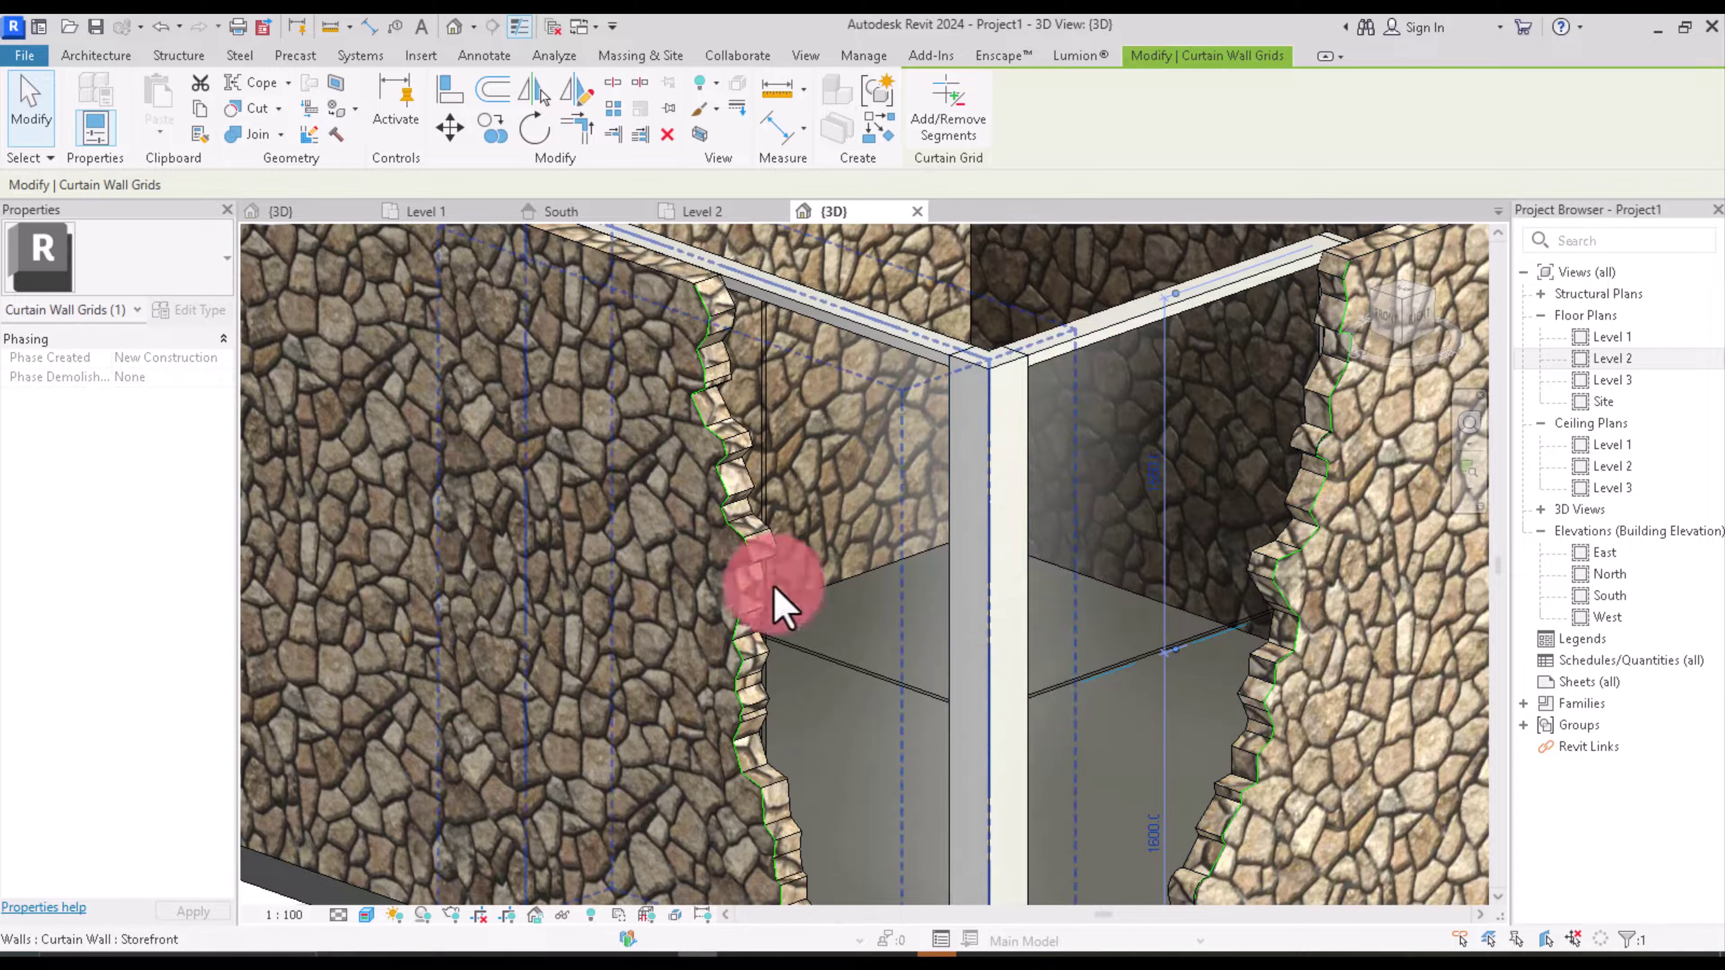
pyautogui.click(96, 57)
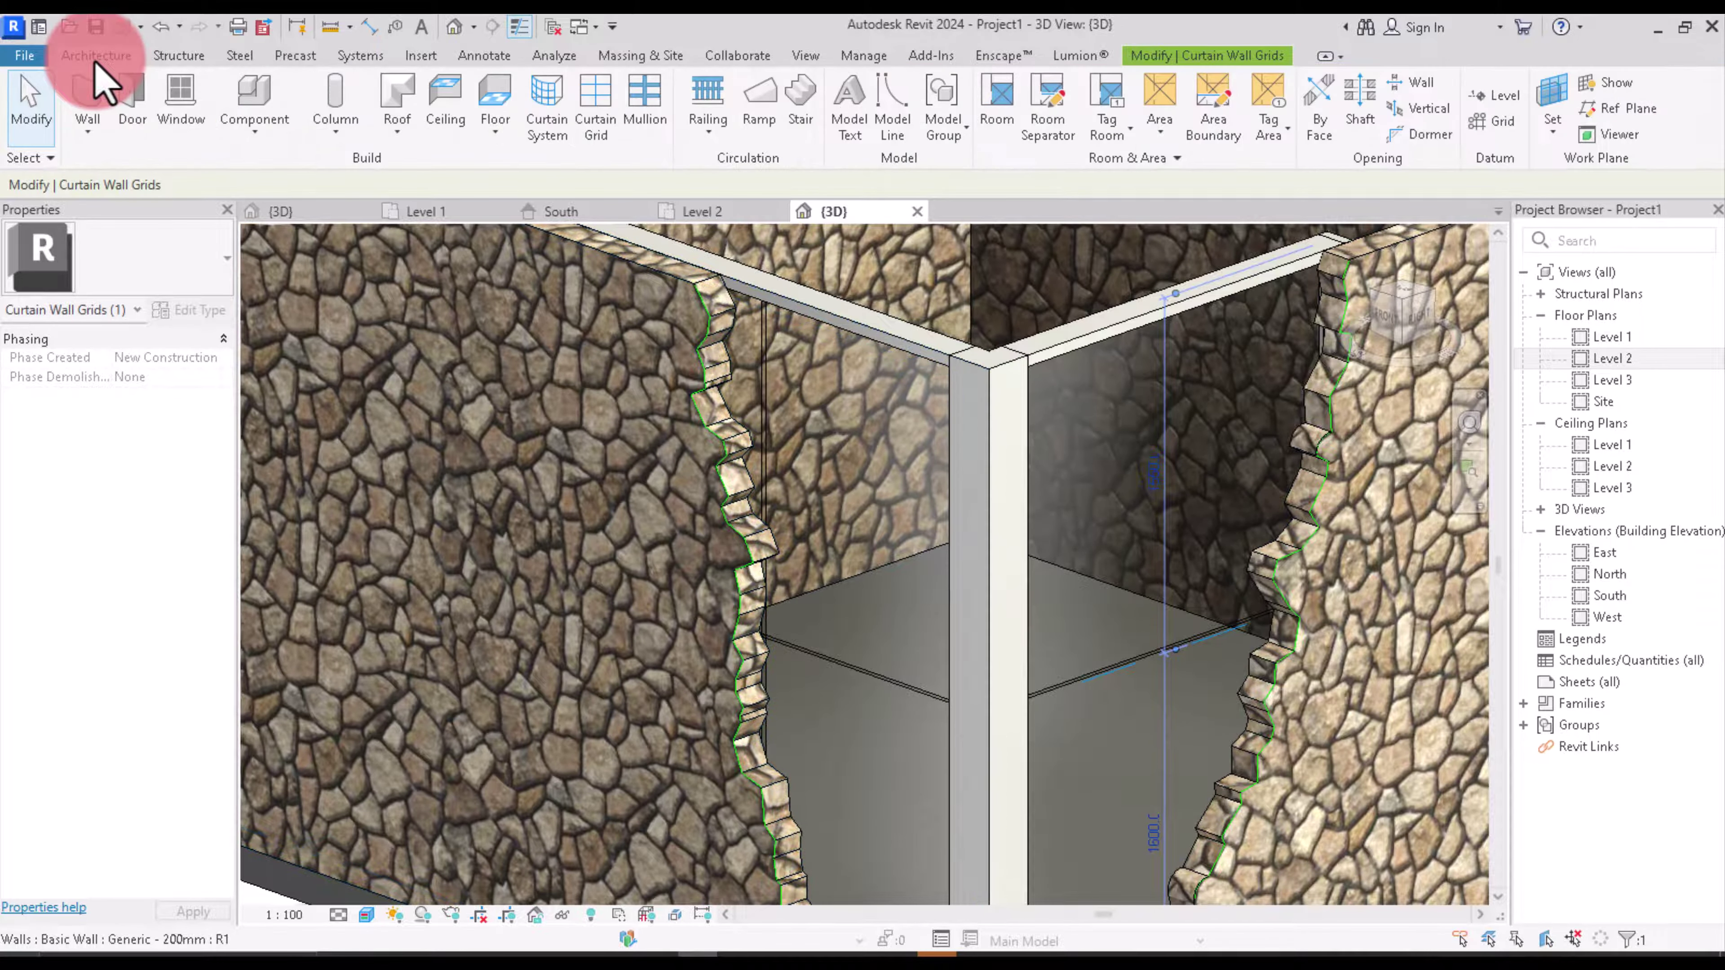
# Step: Add a mullion along the left glazed wall's horizontal grid line and finish placement
pyautogui.click(667, 123)
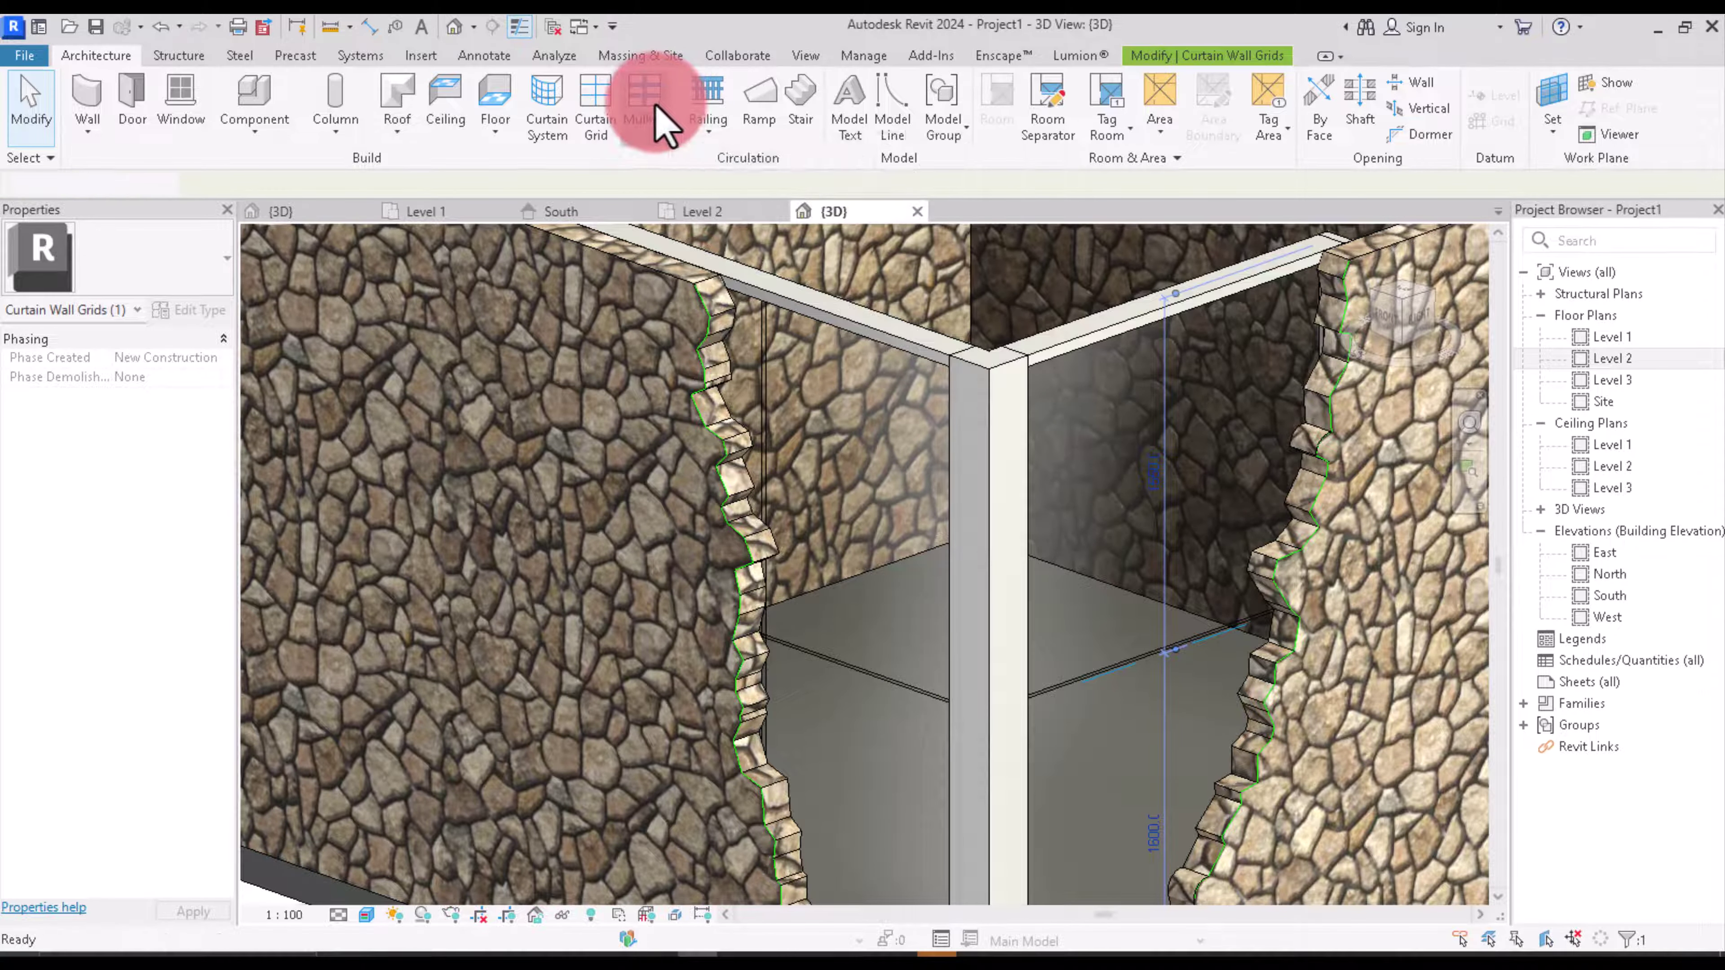
pyautogui.click(893, 677)
pyautogui.scroll(-5, 913, 699)
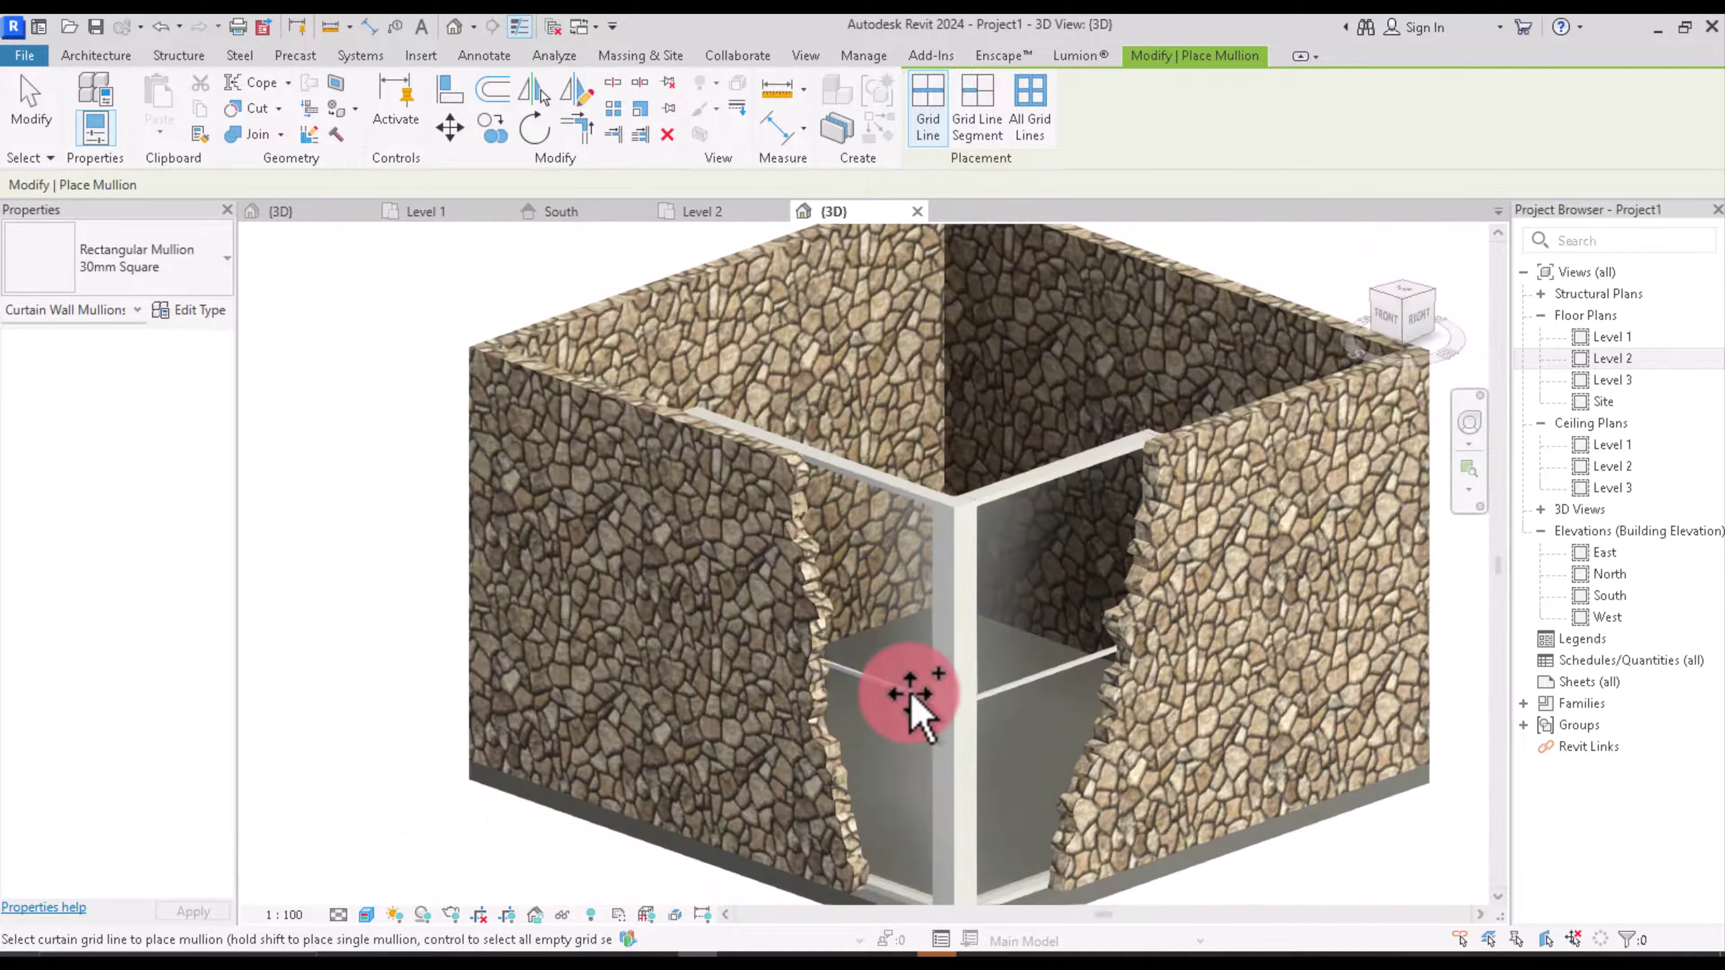
pyautogui.scroll(-2, 752, 543)
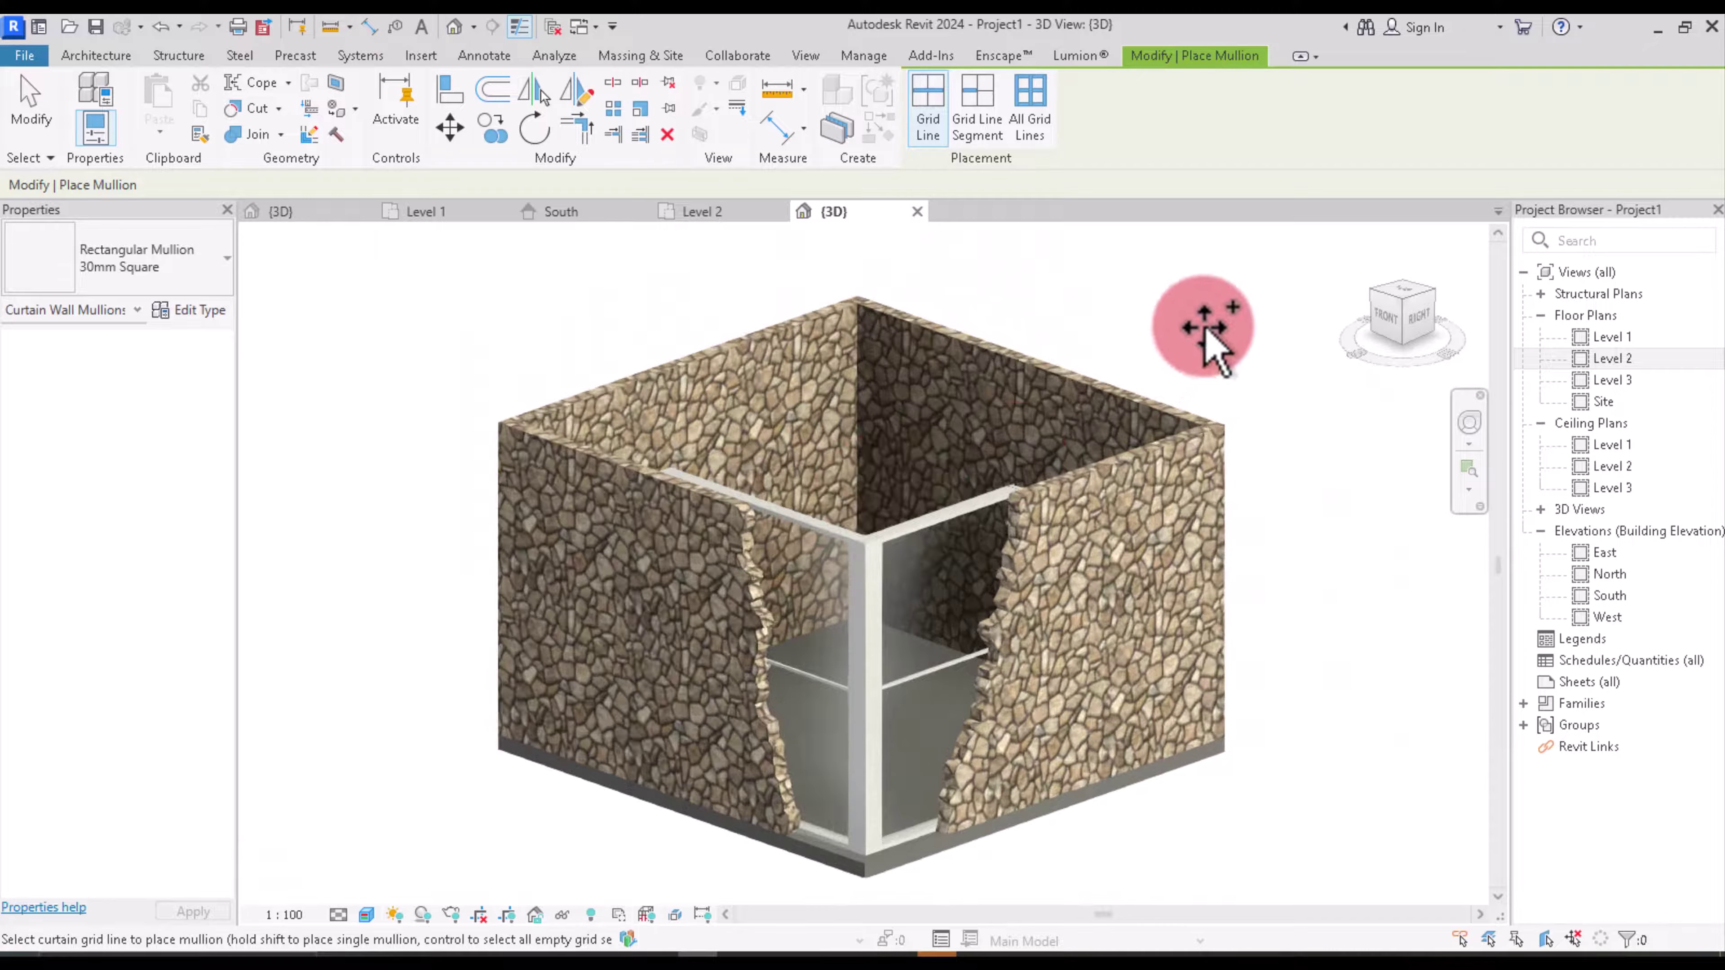
pyautogui.rightClick(1223, 326)
pyautogui.click(1243, 334)
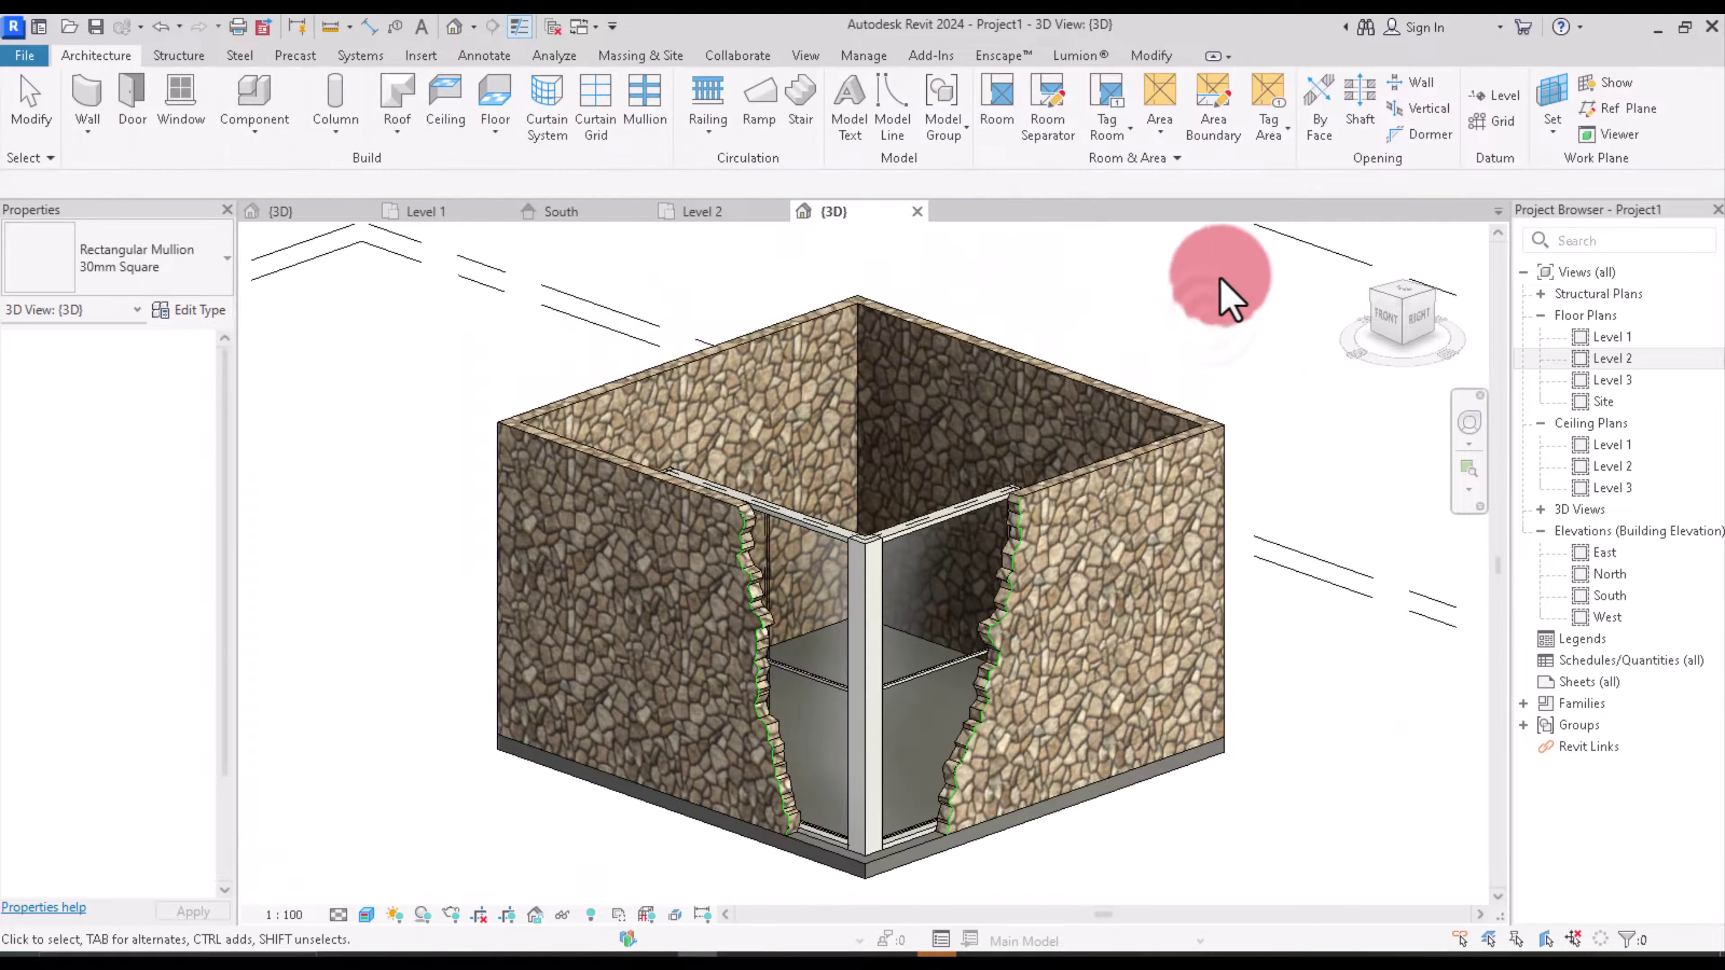
# Step: Use the ViewCube for a side view, then orbit to a higher isometric view
pyautogui.click(1389, 318)
pyautogui.click(1390, 327)
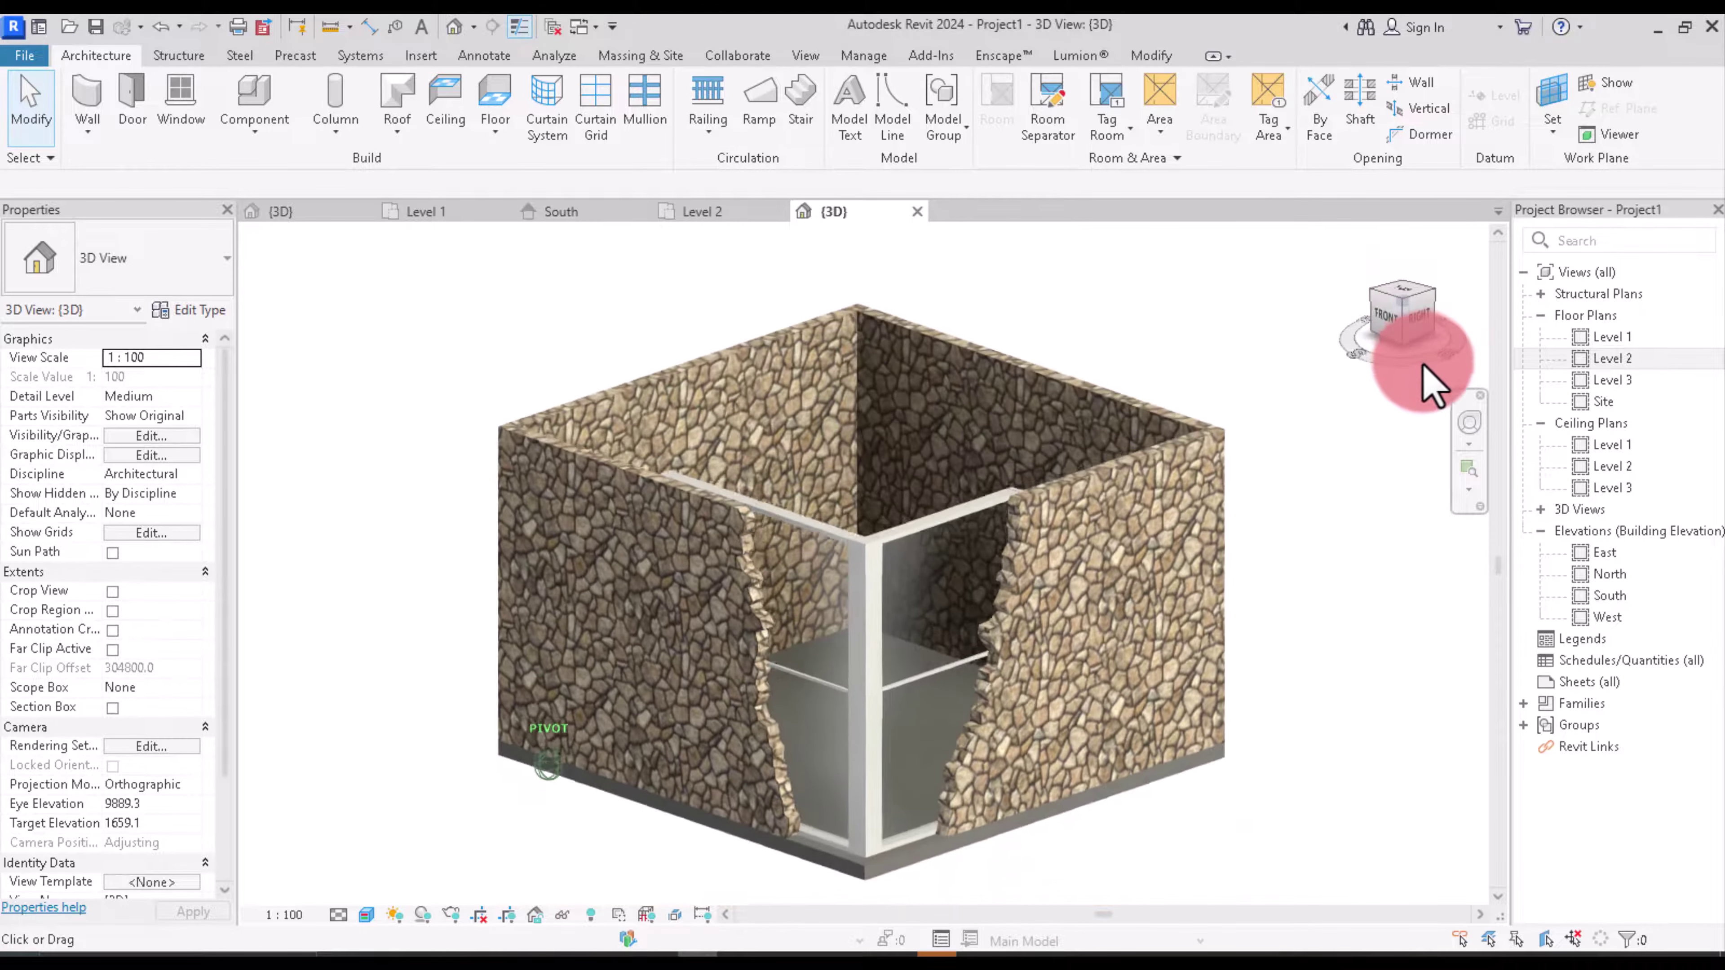
pyautogui.moveTo(266, 408)
pyautogui.keyDown('shift'); pyautogui.mouseDown(button='middle')
pyautogui.moveTo(307, 374)
pyautogui.moveTo(878, 743)
pyautogui.mouseUp(button='middle'); pyautogui.keyUp('shift')
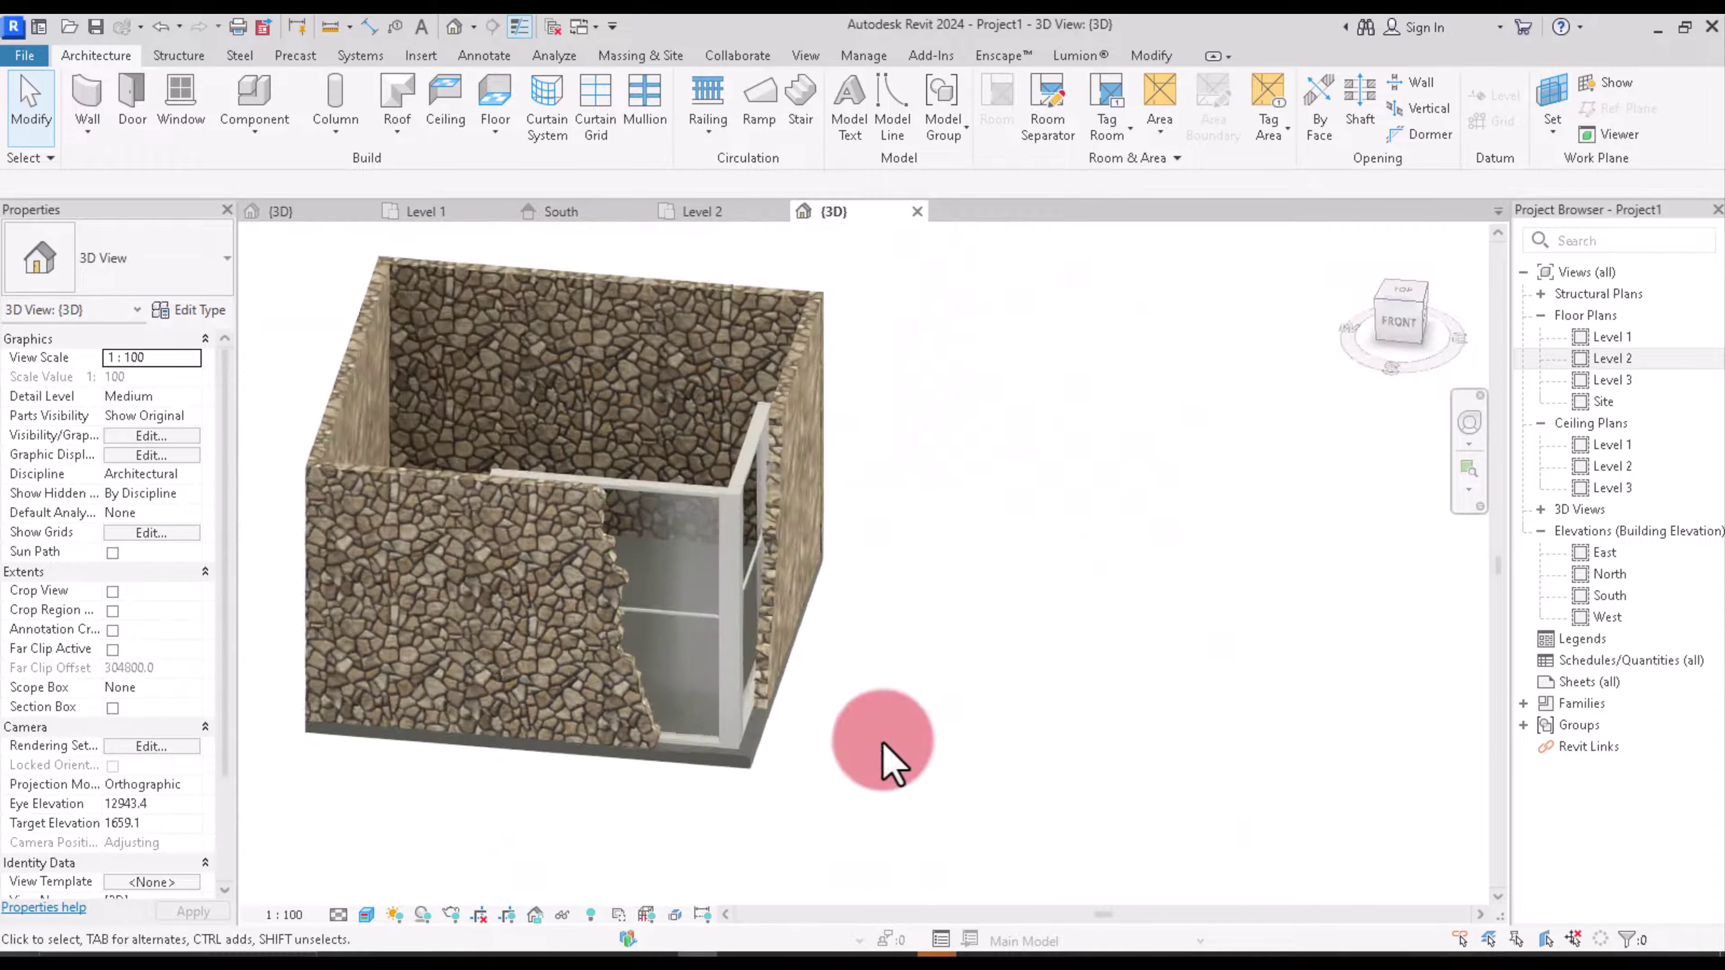
pyautogui.scroll(2, 635, 493)
pyautogui.scroll(2, 767, 608)
pyautogui.scroll(-3, 679, 584)
pyautogui.scroll(2, 827, 578)
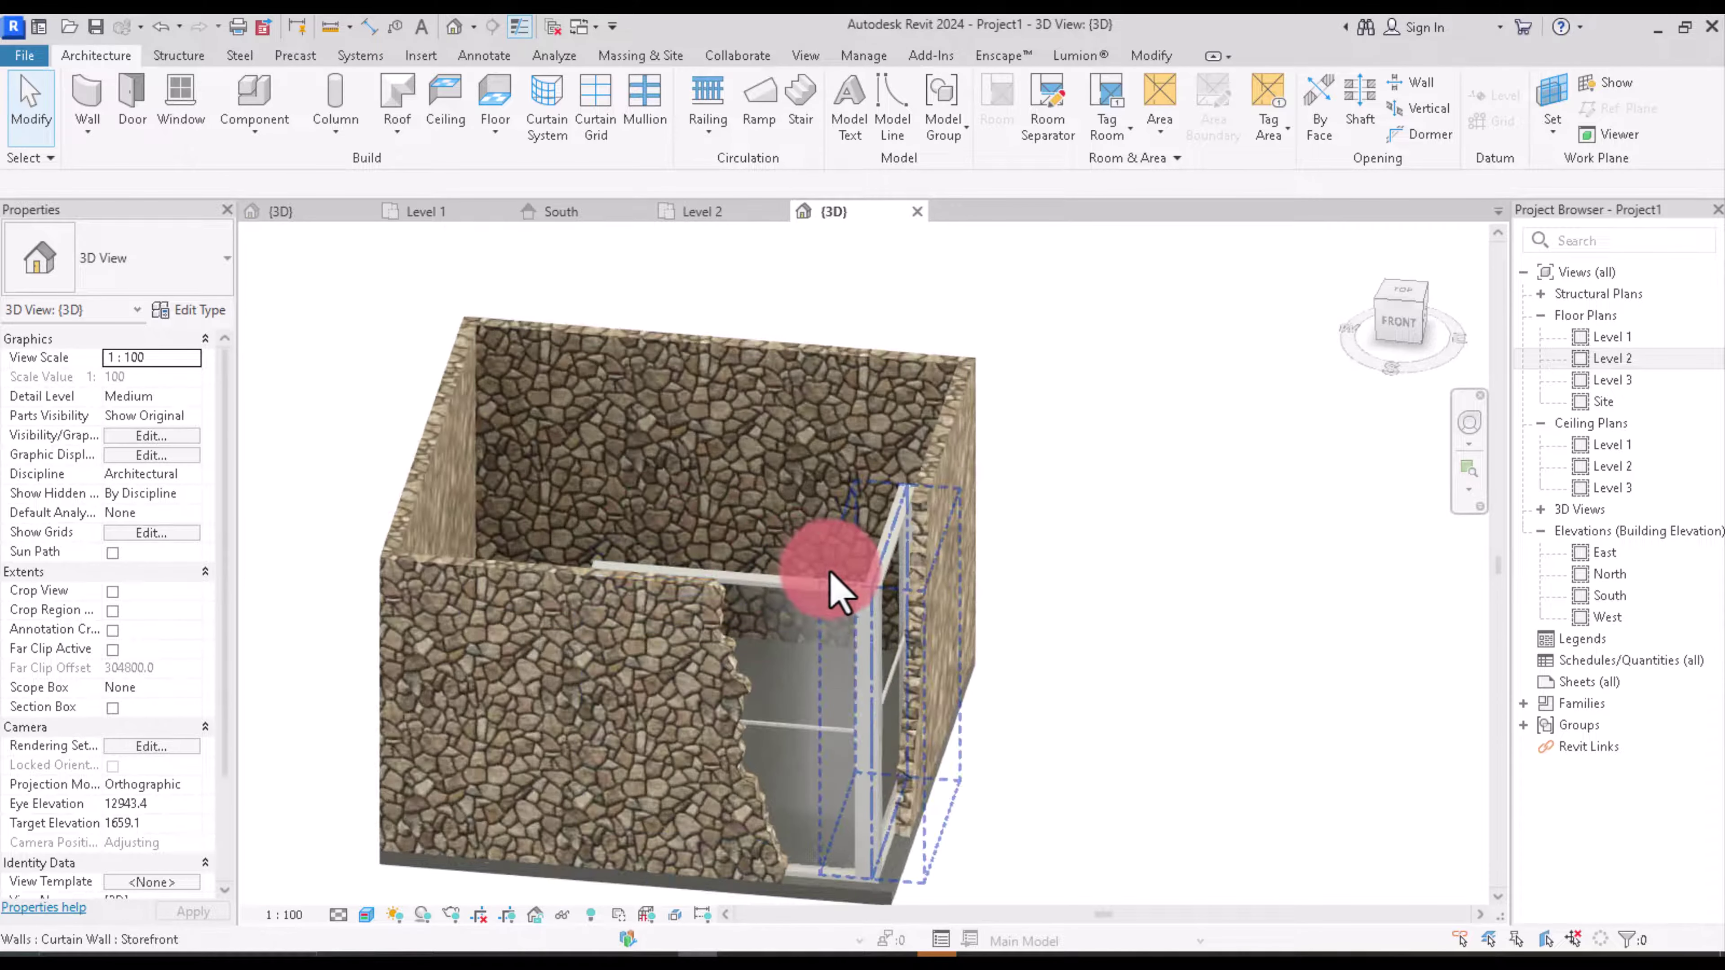
pyautogui.scroll(-2, 951, 543)
# Step: Orbit to a face-on right side view, then around to the front of the stone box
pyautogui.moveTo(1402, 343)
pyautogui.mouseDown()
pyautogui.moveTo(1144, 327)
pyautogui.moveTo(1359, 386)
pyautogui.mouseUp()
pyautogui.scroll(3, 1046, 662)
pyautogui.scroll(2, 1032, 771)
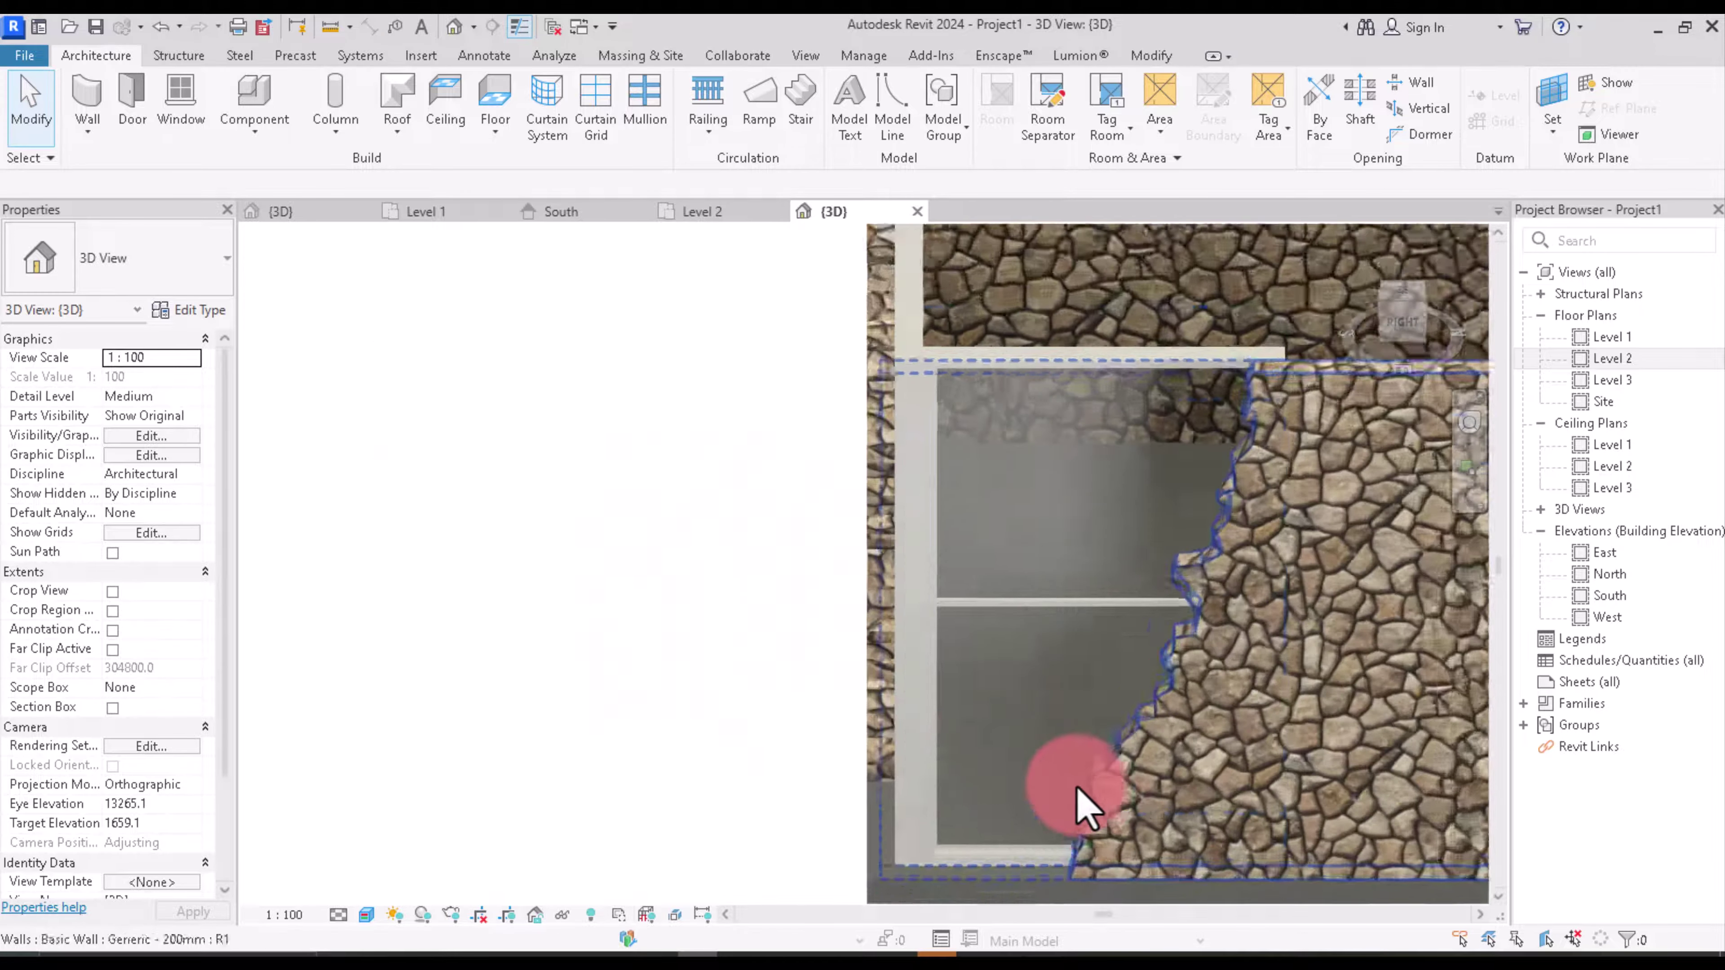
pyautogui.scroll(2, 1059, 789)
pyautogui.scroll(-3, 951, 683)
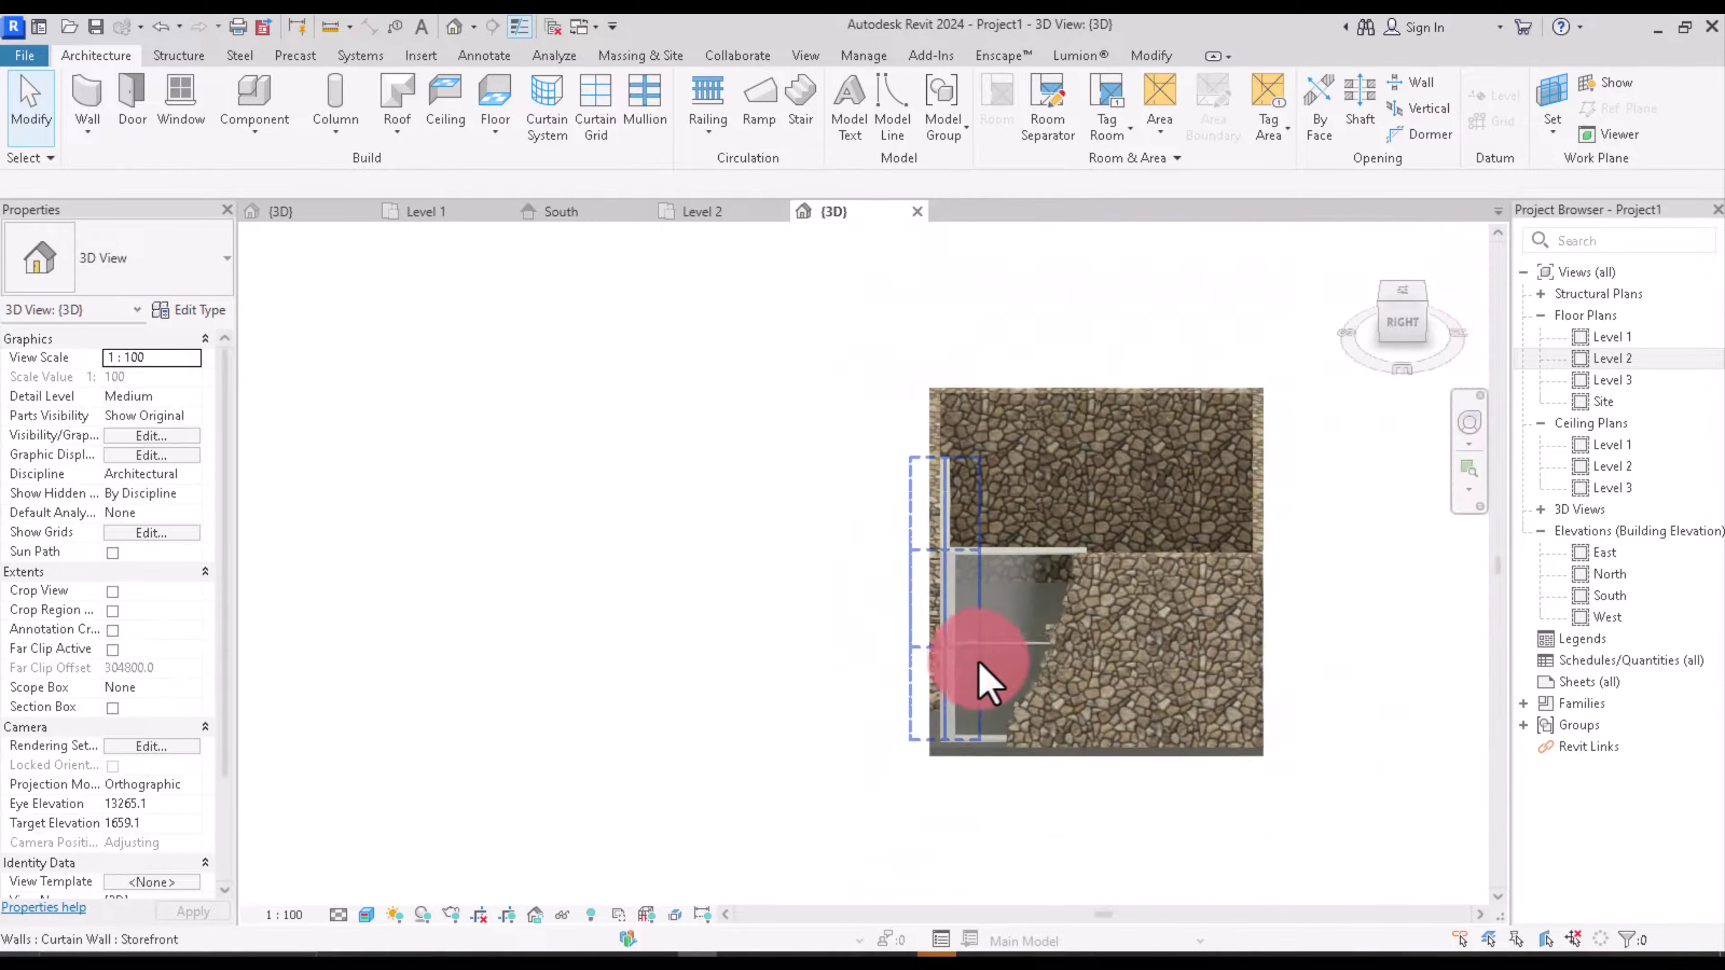
pyautogui.moveTo(1401, 346)
pyautogui.mouseDown()
pyautogui.moveTo(1455, 289)
pyautogui.moveTo(308, 270)
pyautogui.moveTo(1085, 713)
pyautogui.moveTo(885, 520)
pyautogui.moveTo(1144, 433)
pyautogui.mouseUp()
pyautogui.rightClick(1148, 355)
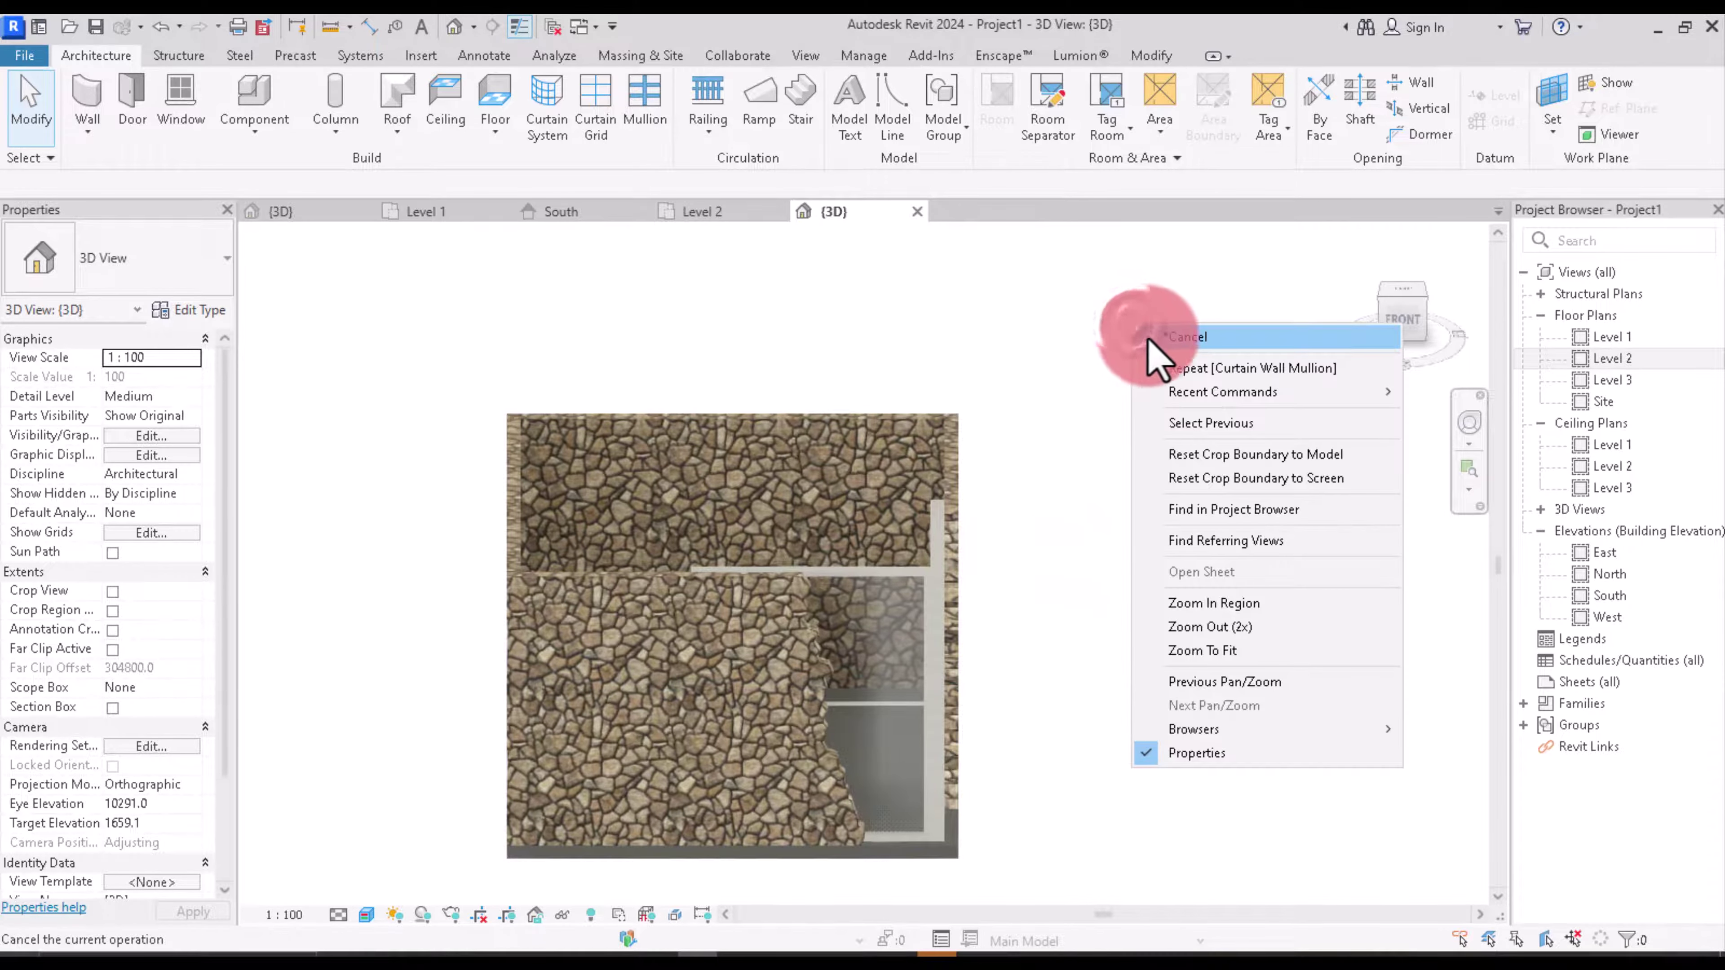
pyautogui.click(851, 671)
pyautogui.scroll(2, 896, 731)
pyautogui.scroll(-3, 894, 724)
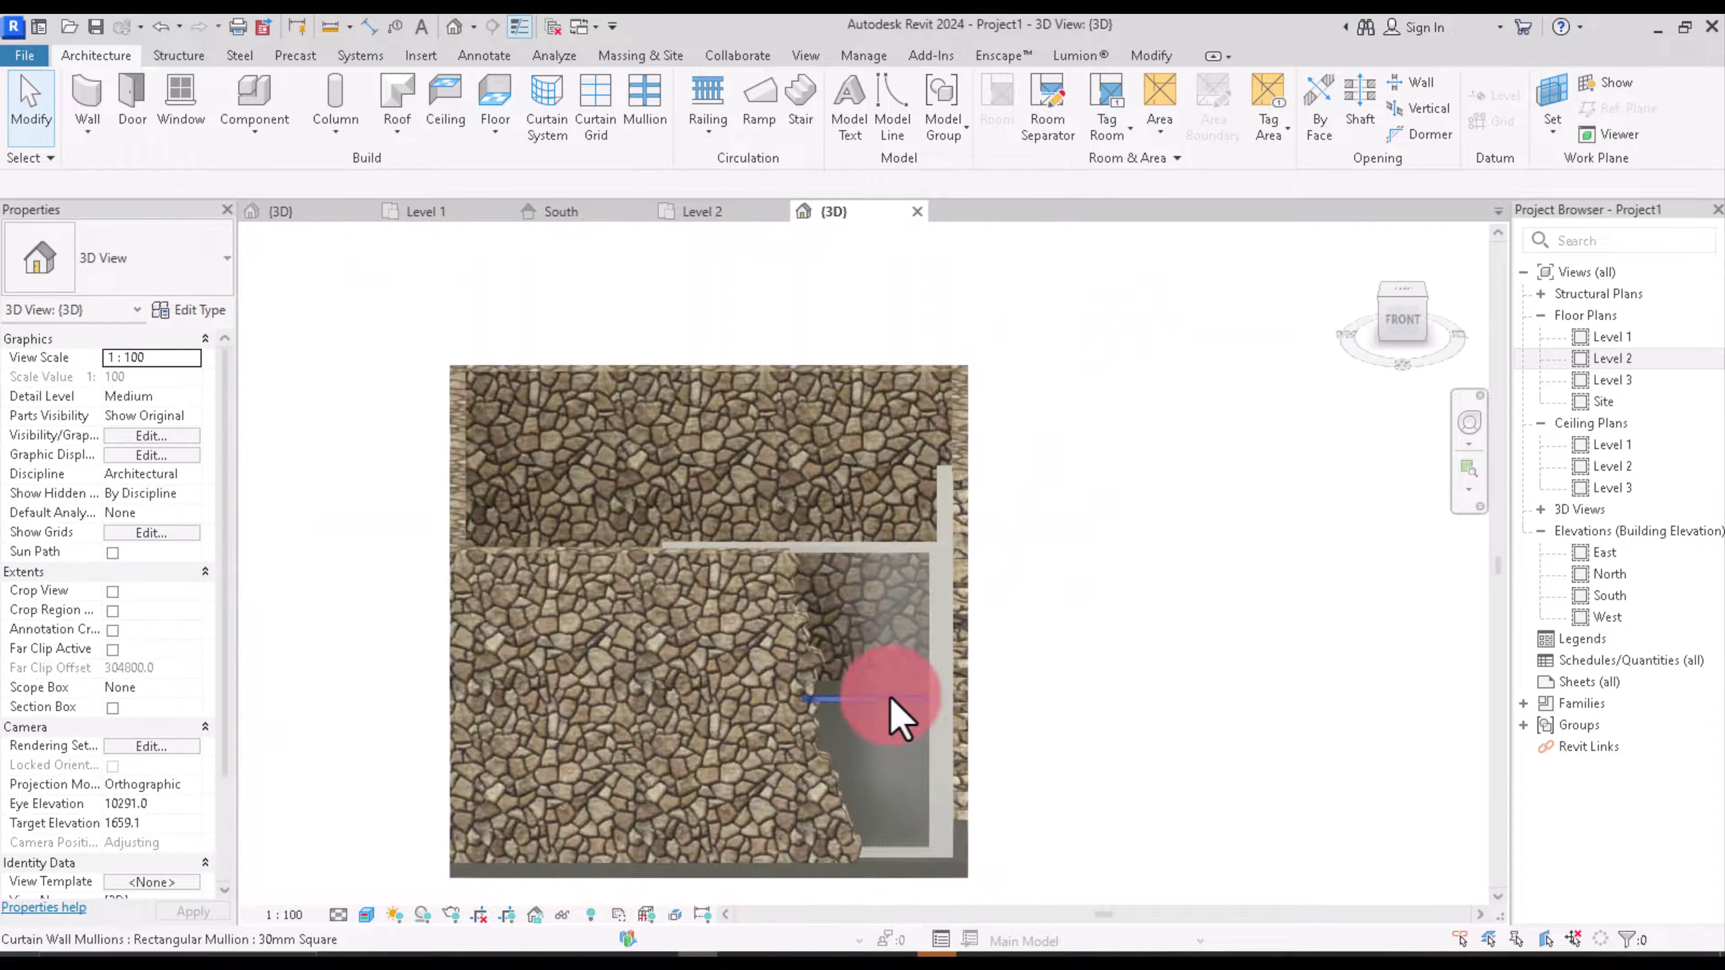
pyautogui.scroll(3, 894, 724)
pyautogui.moveTo(1399, 330); pyautogui.dragTo(1385, 347)
pyautogui.click(1392, 330)
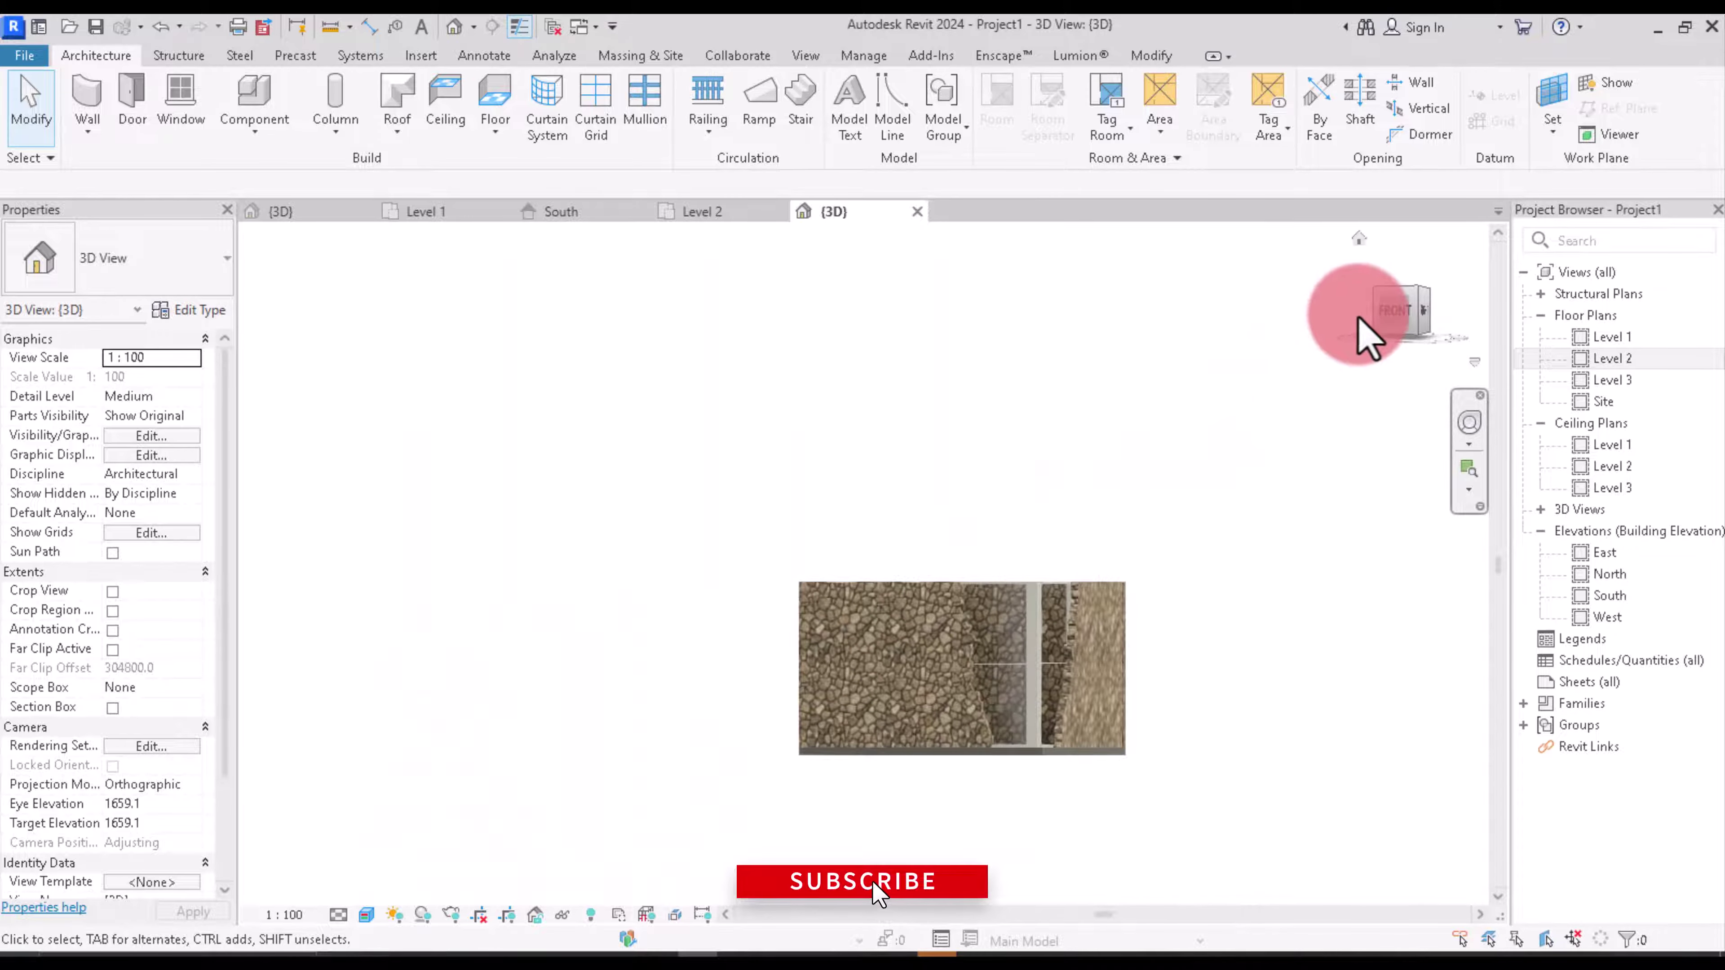
pyautogui.moveTo(1403, 333); pyautogui.dragTo(1405, 373)
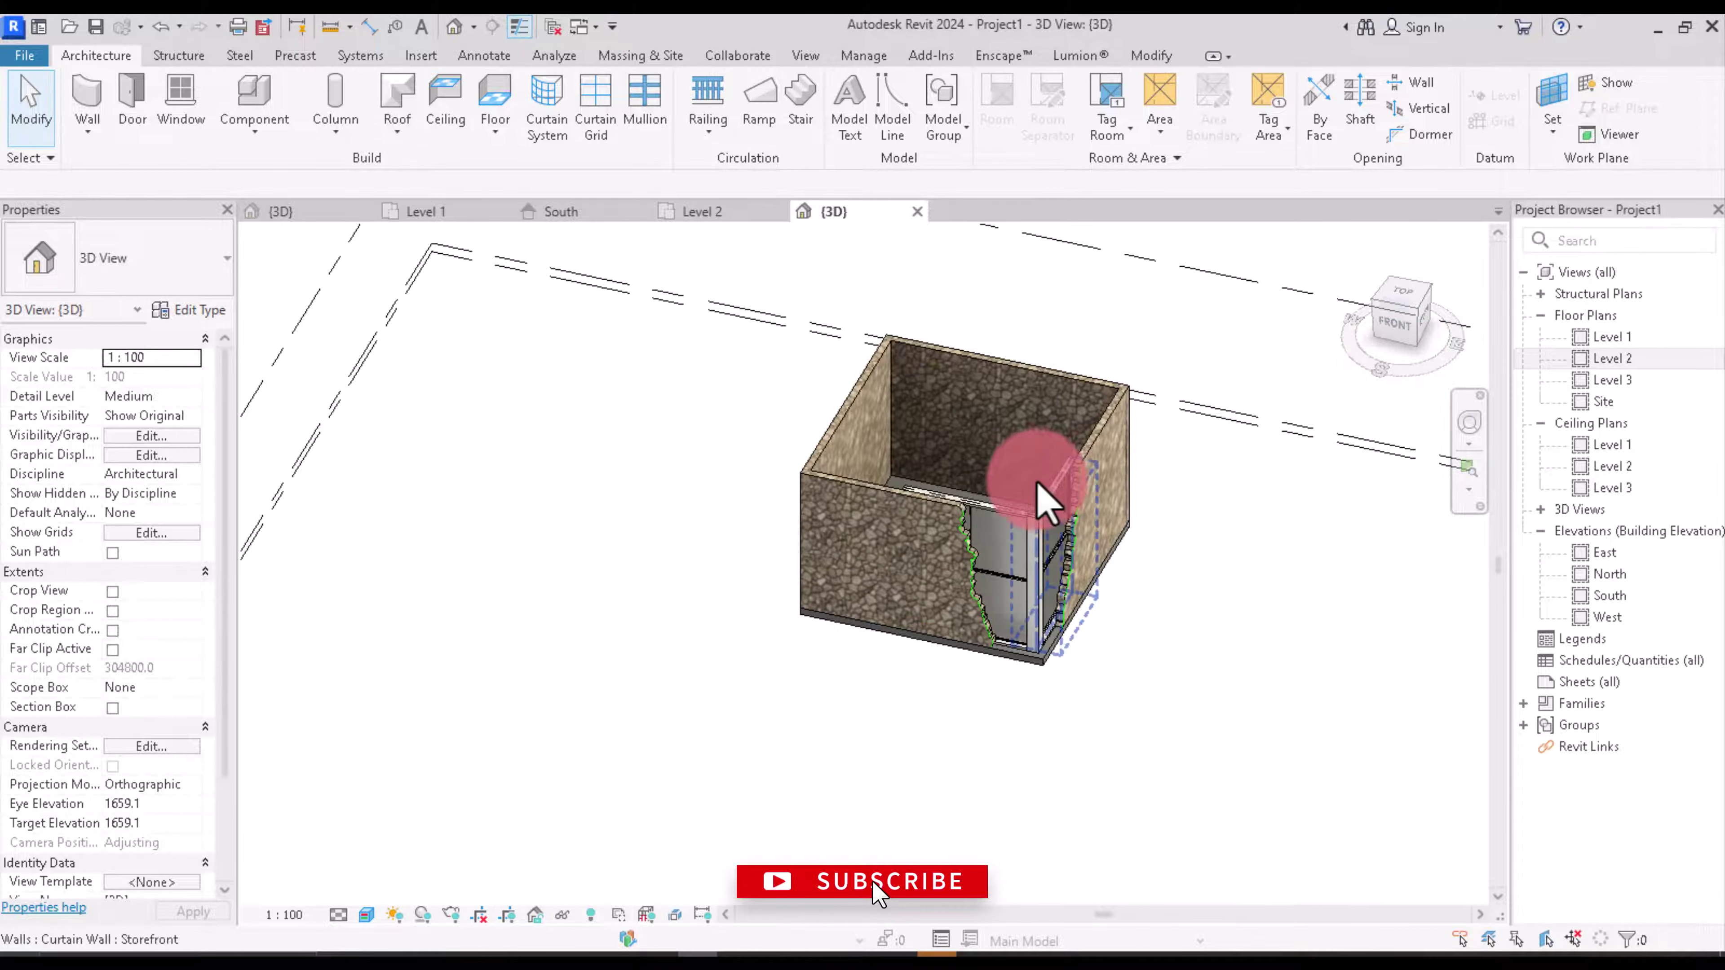
pyautogui.scroll(-2, 998, 646)
pyautogui.scroll(2, 937, 476)
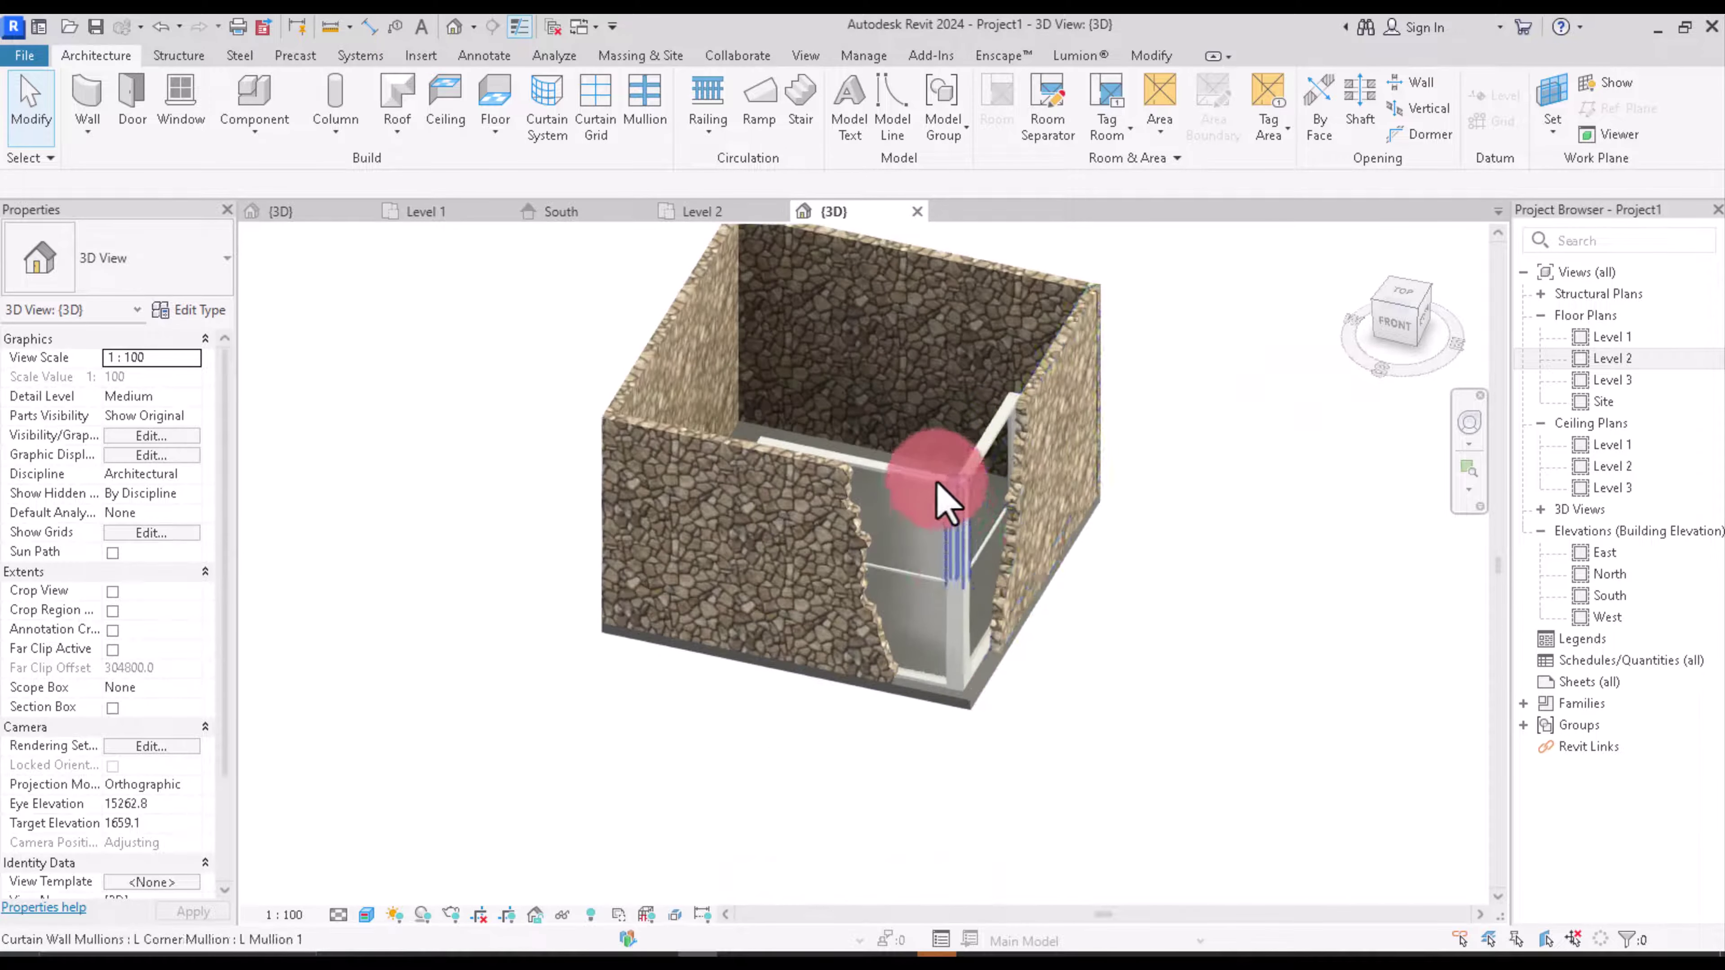
pyautogui.scroll(3, 890, 486)
pyautogui.scroll(-2, 938, 476)
pyautogui.scroll(2, 1188, 472)
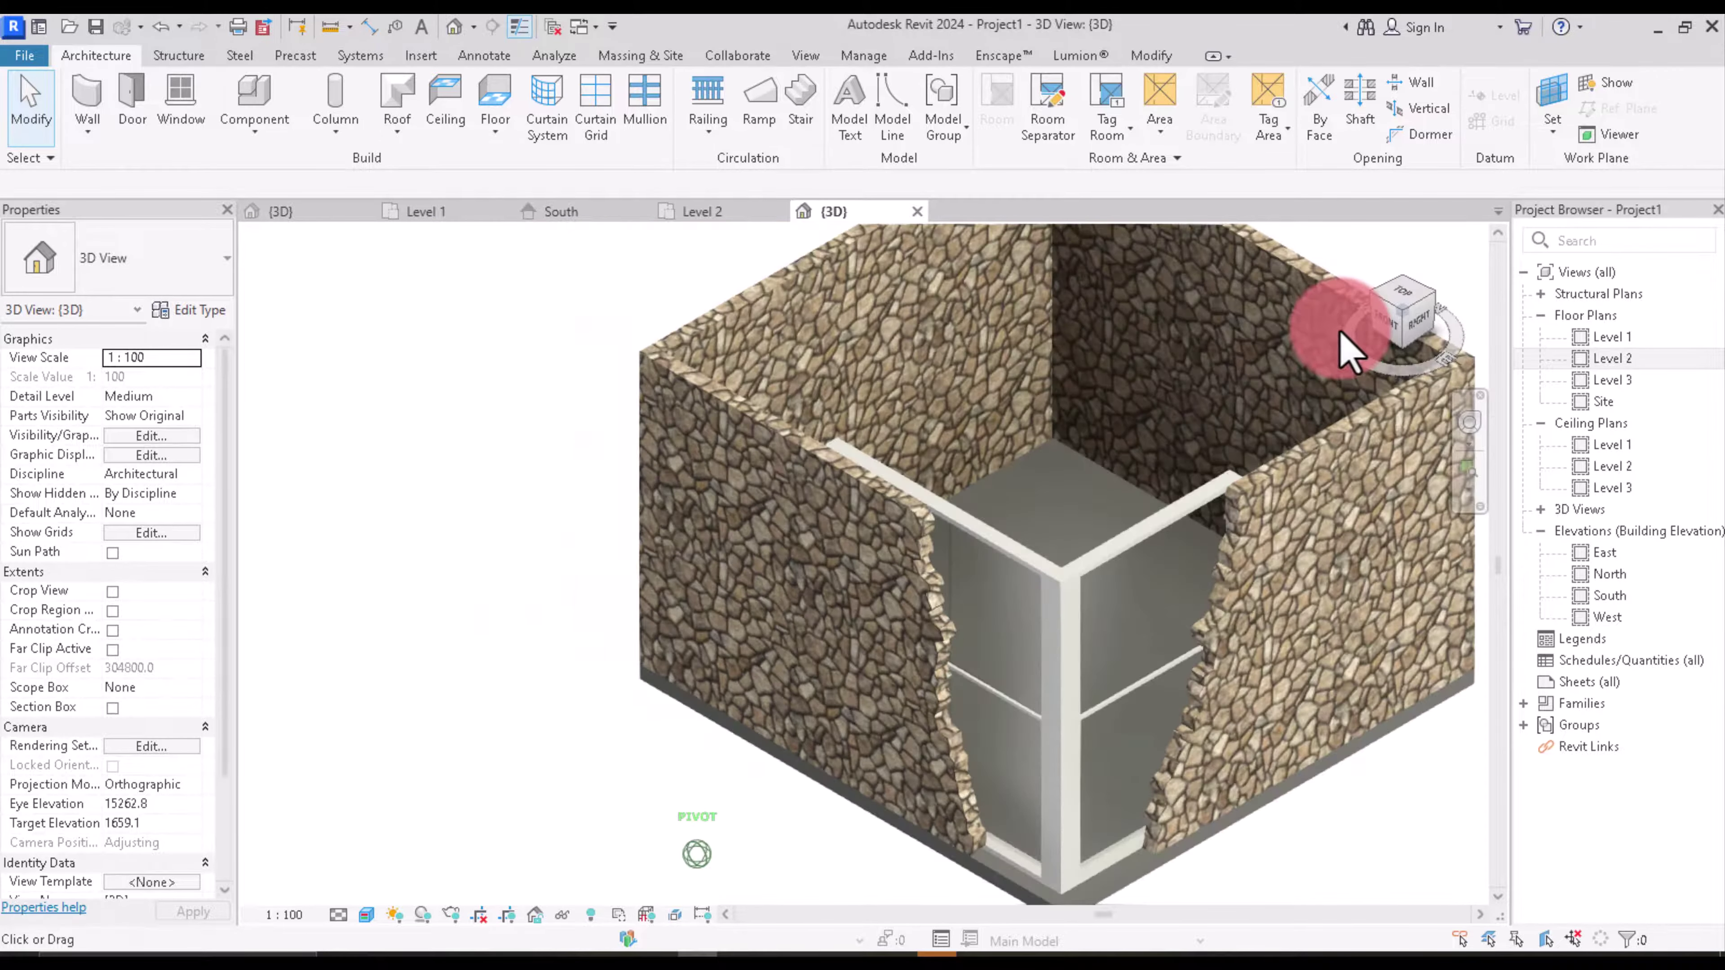
pyautogui.scroll(-3, 1012, 432)
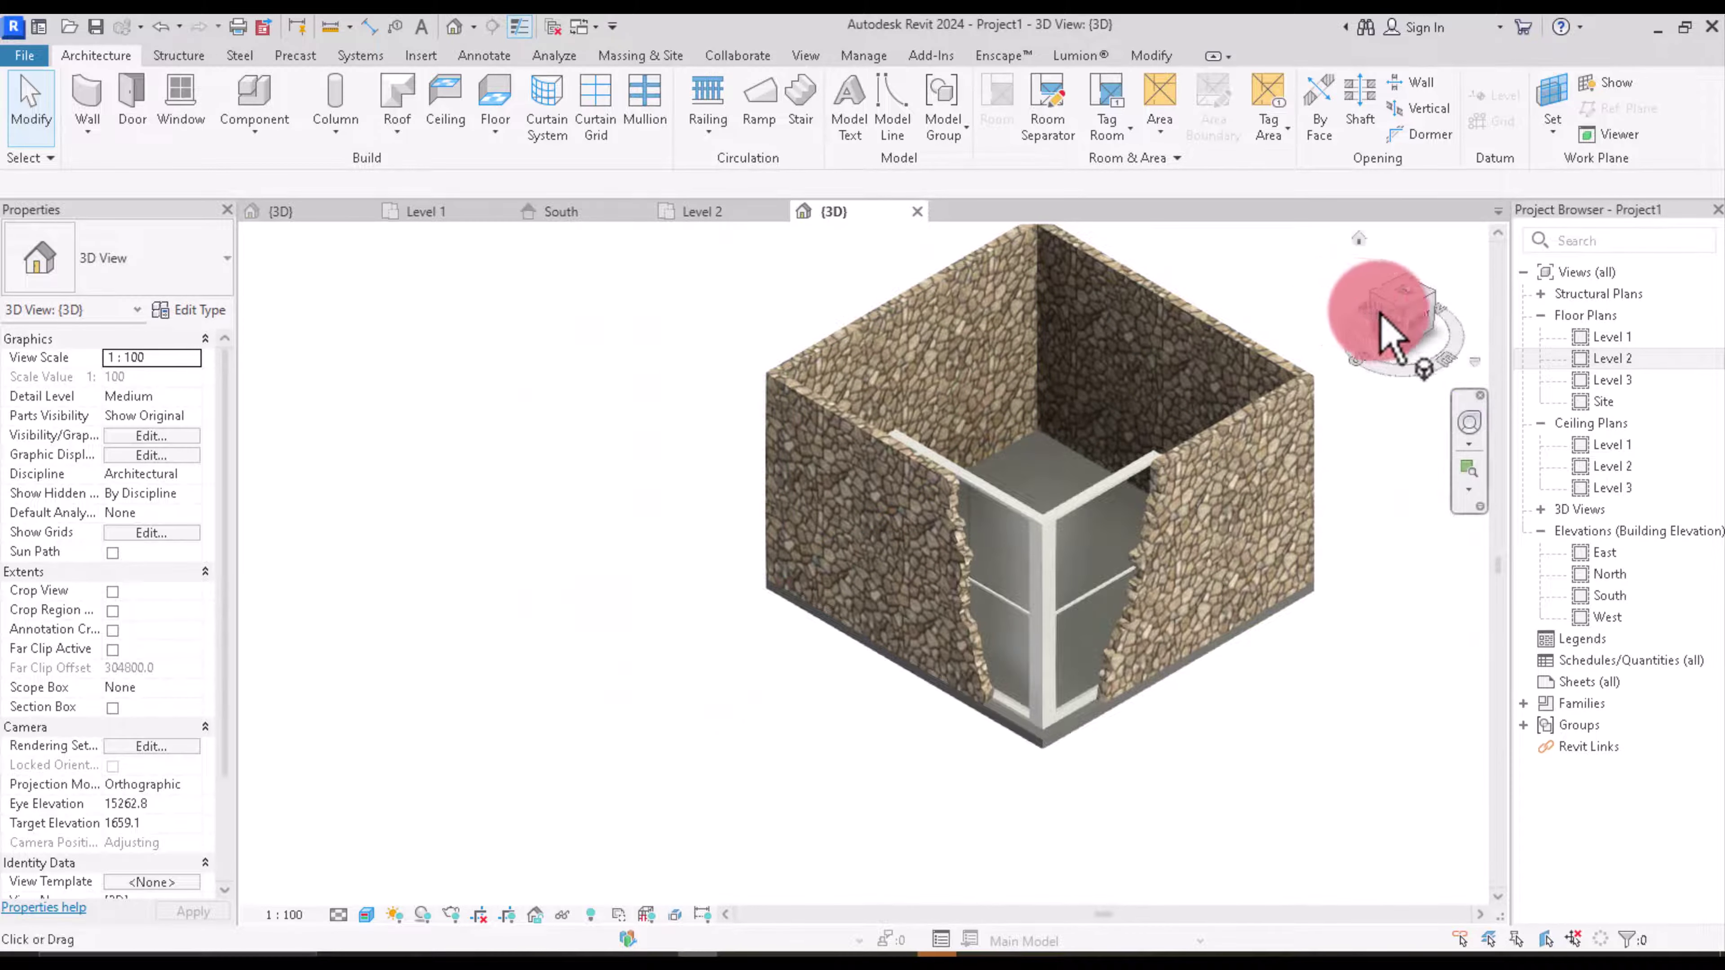